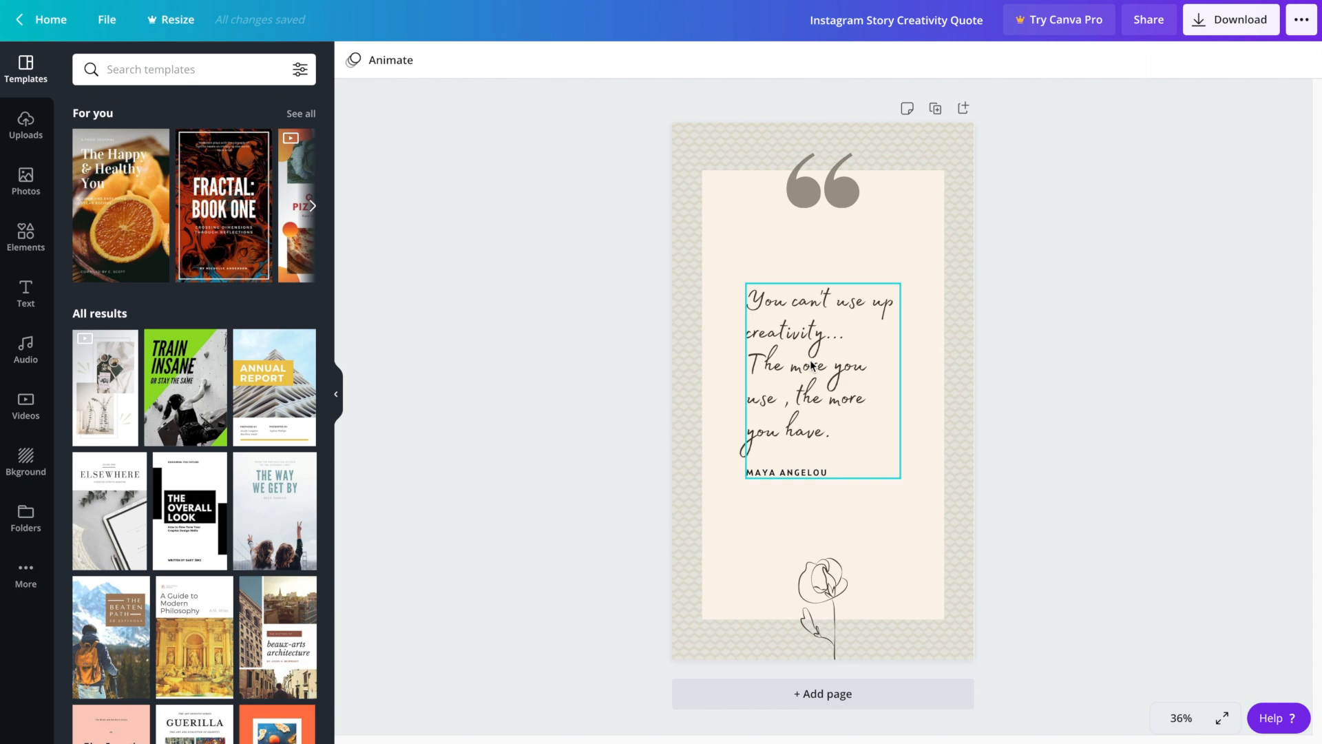
Step: Replace the quote text with "I can't think of any better representation of beauty than someone who is unafraid to be herself."
click(846, 372)
double_click(845, 369)
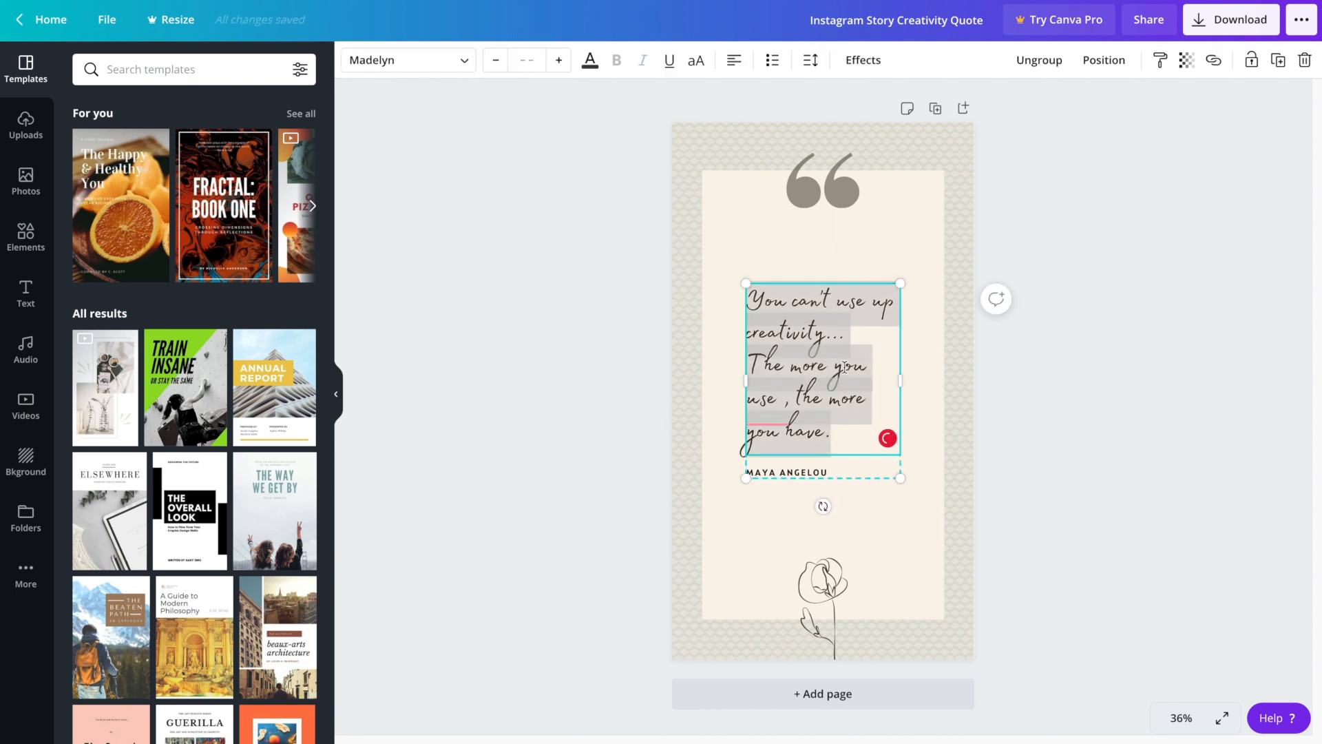
text(I can't think of an)
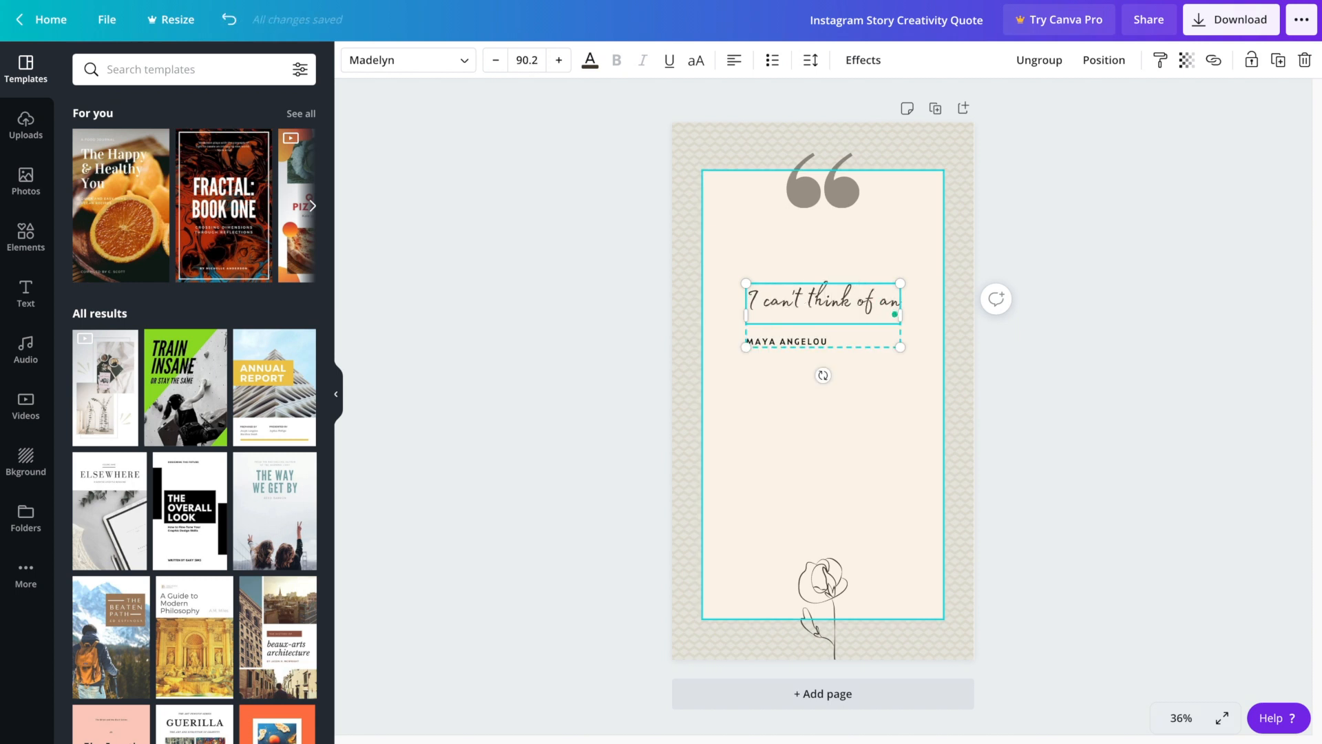
text(y better representation of beauty)
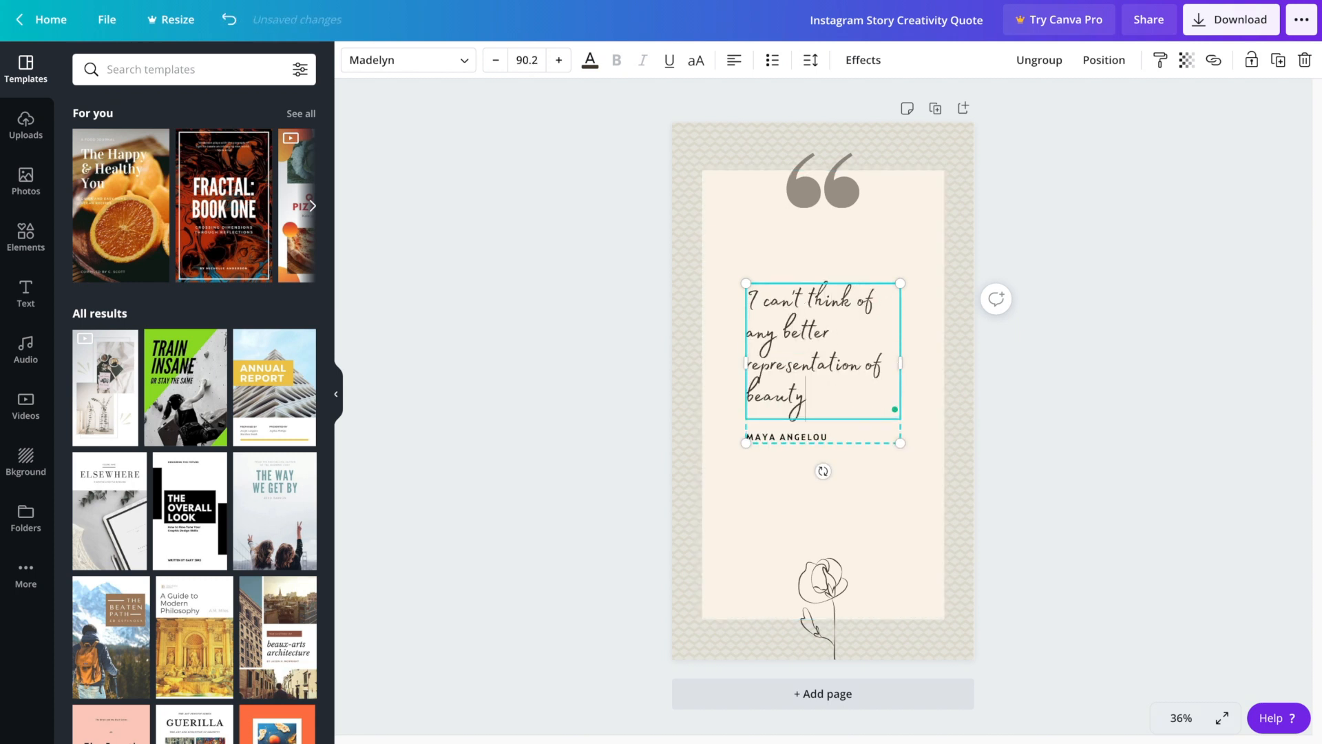
text( than someone who is unafraid to be herself.)
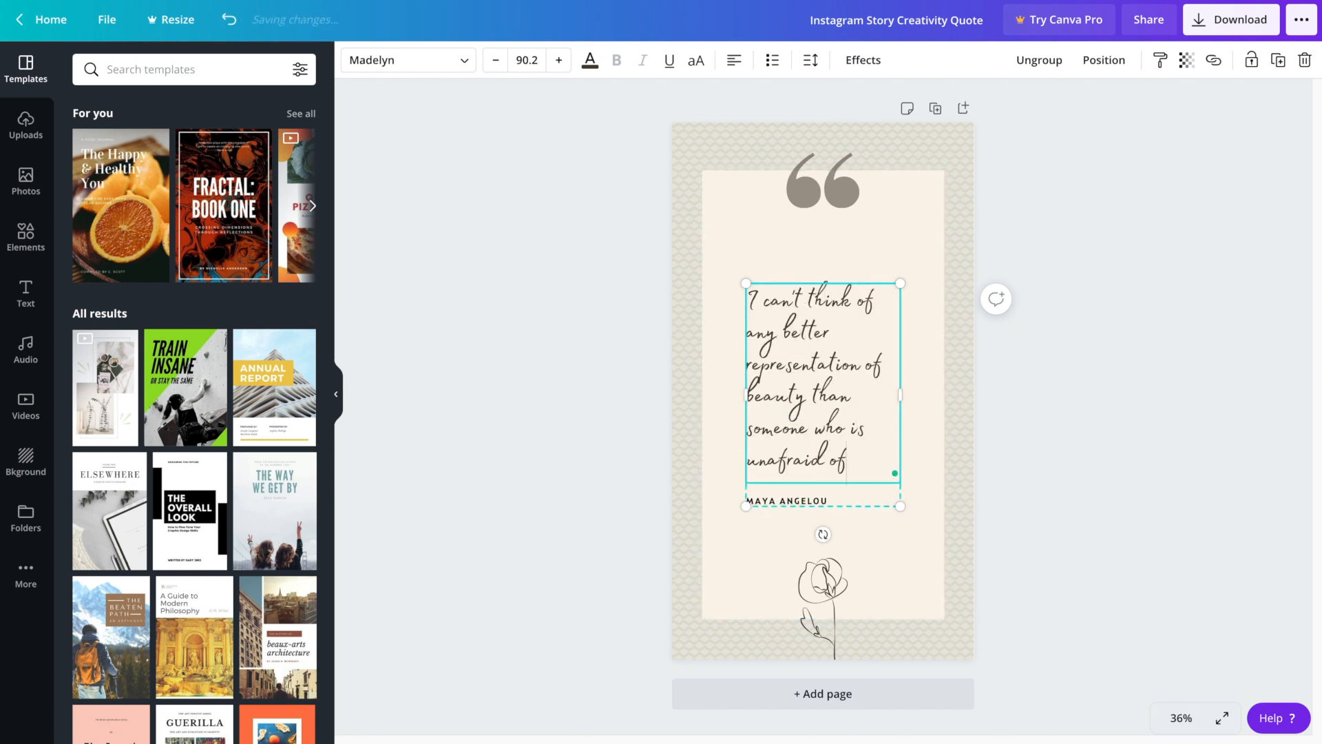
click(969, 204)
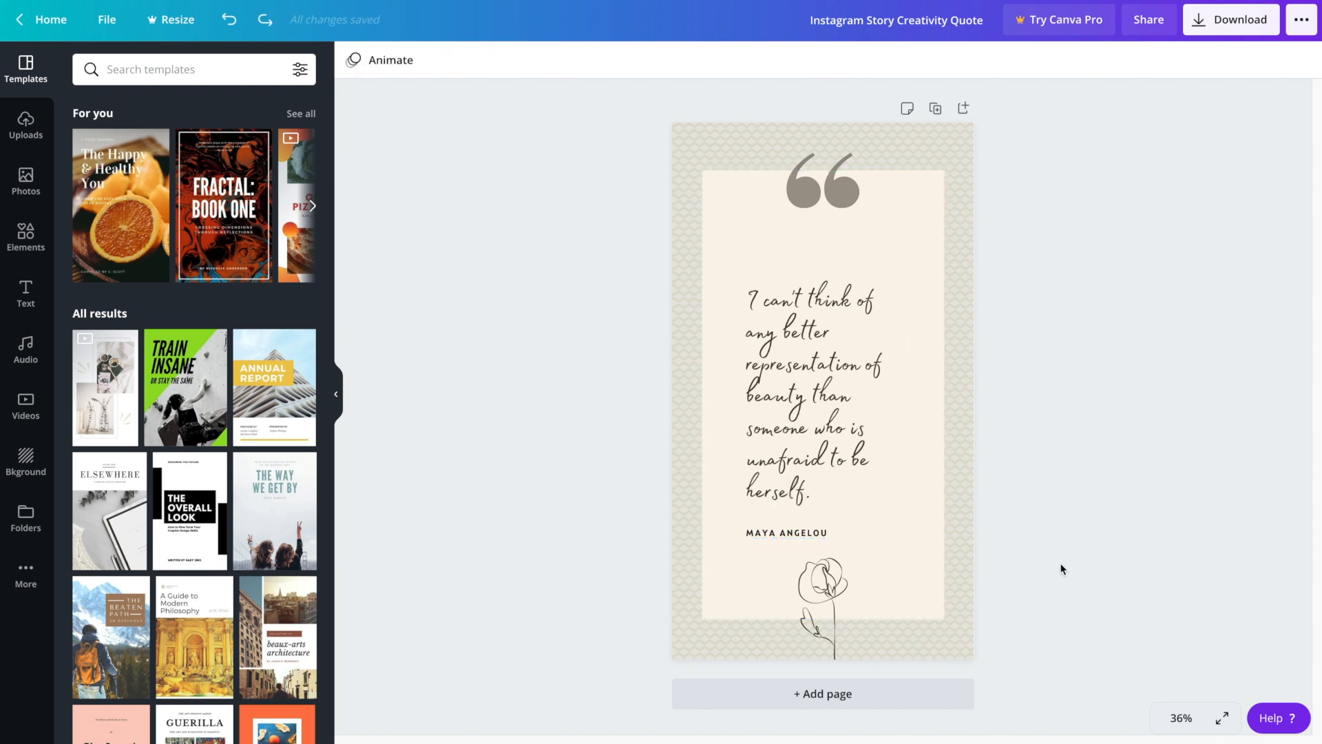
Step: Change the attribution below the quote to "EMMA STONE"
click(790, 529)
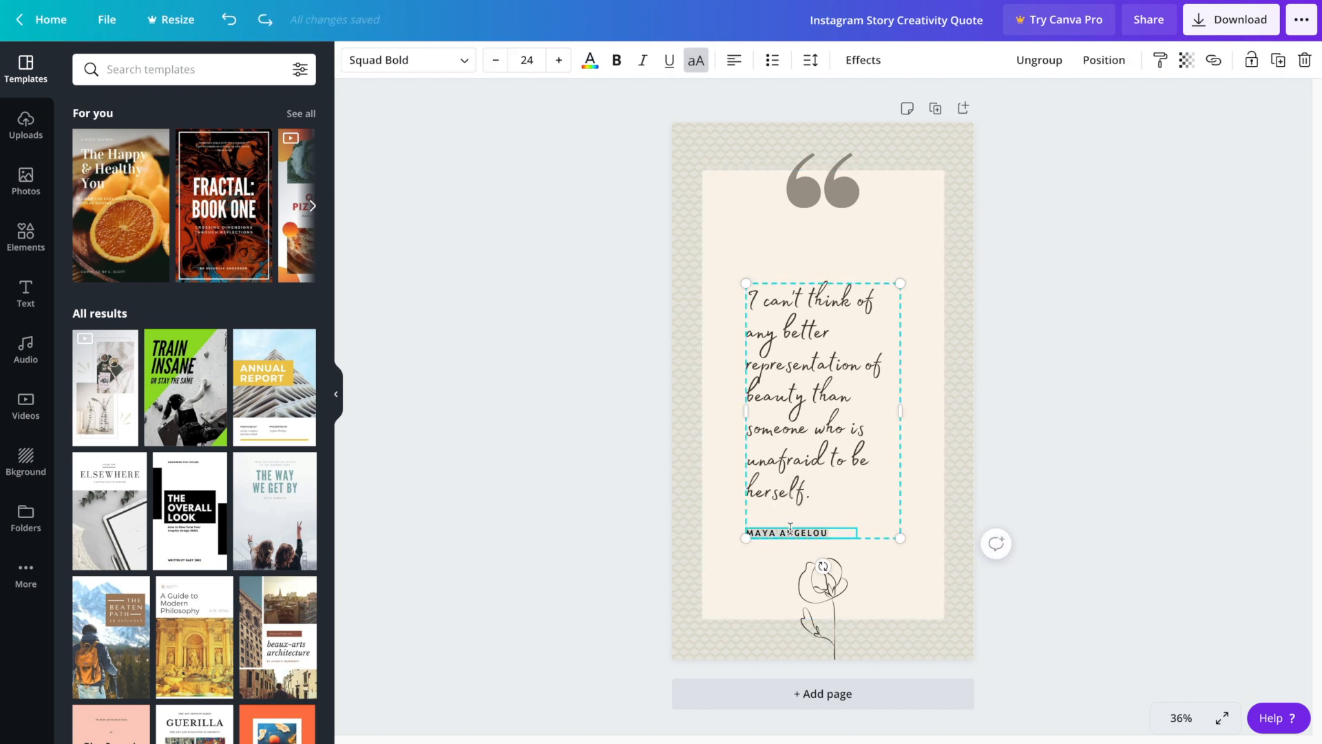
text(EMMA STONE)
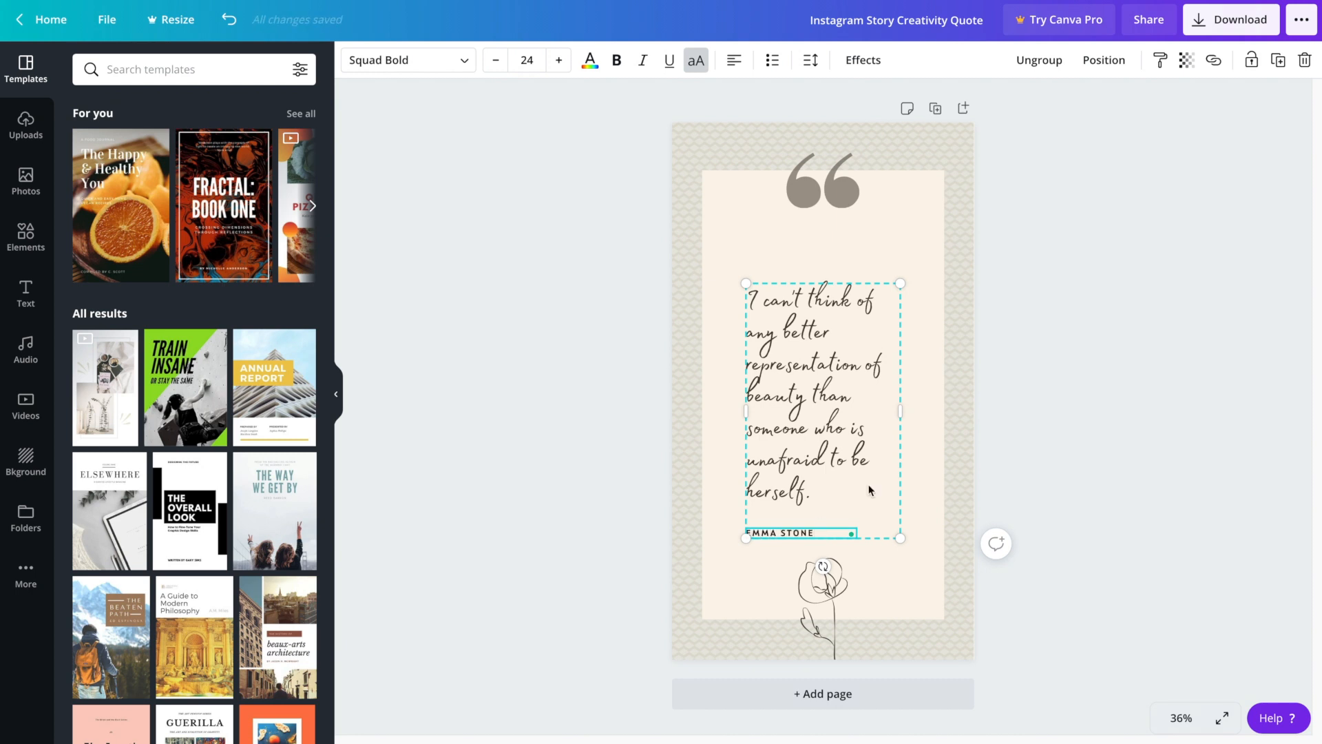
click(1061, 408)
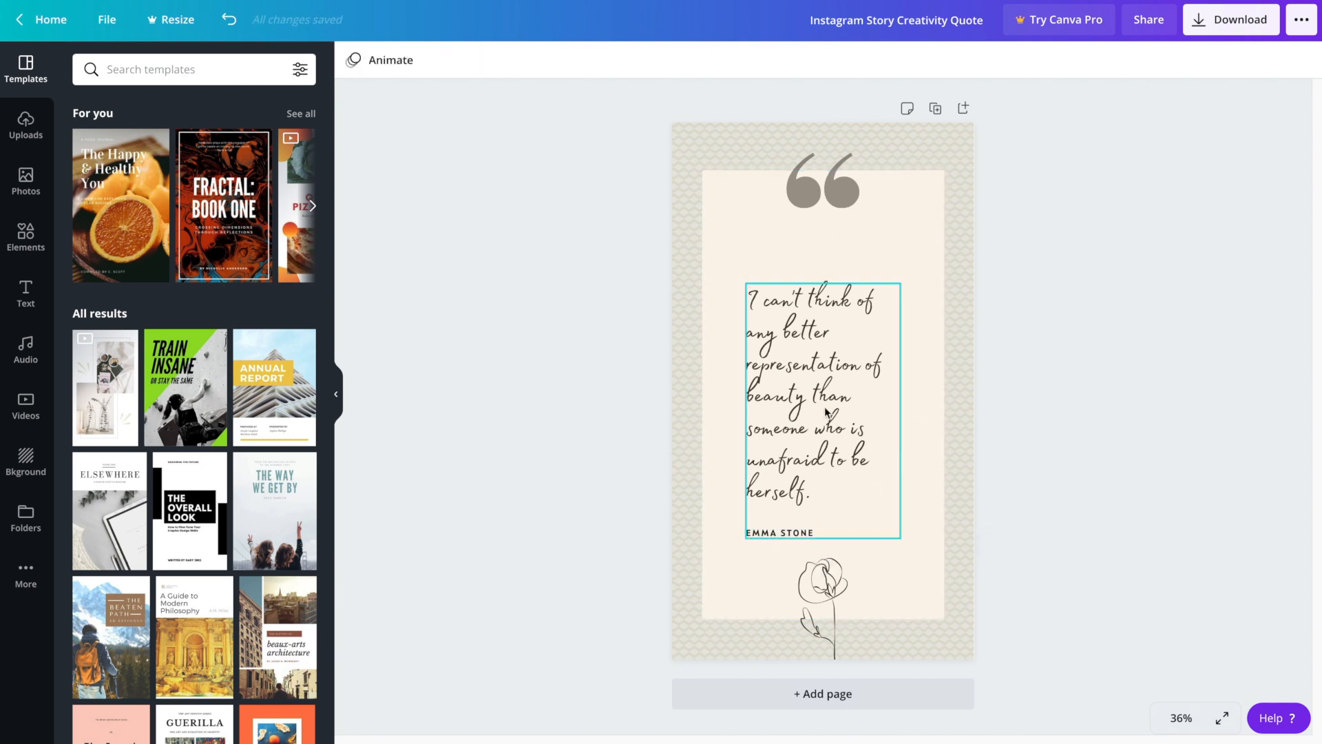
Step: Try the Bakerie Thin, Dancing Script and Bakerie fonts on the quote text
click(887, 412)
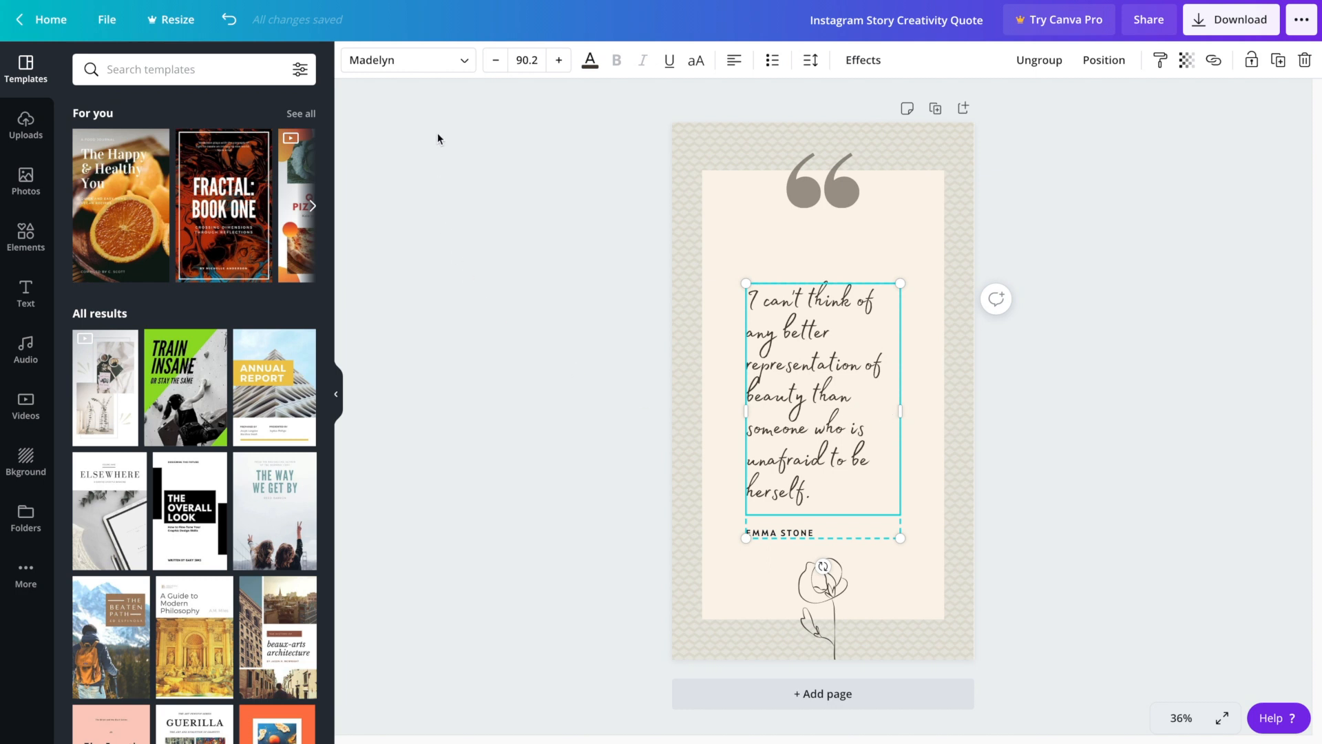
click(463, 60)
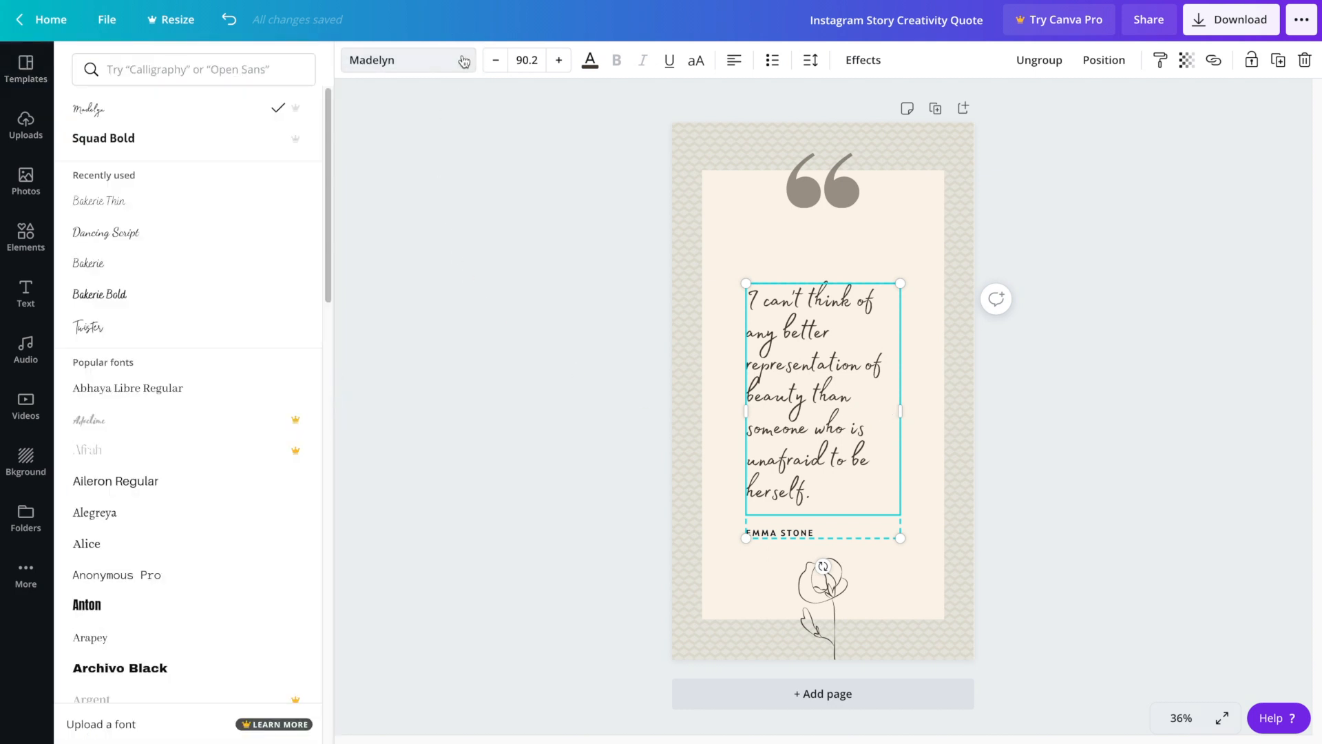
click(173, 207)
click(177, 246)
click(178, 266)
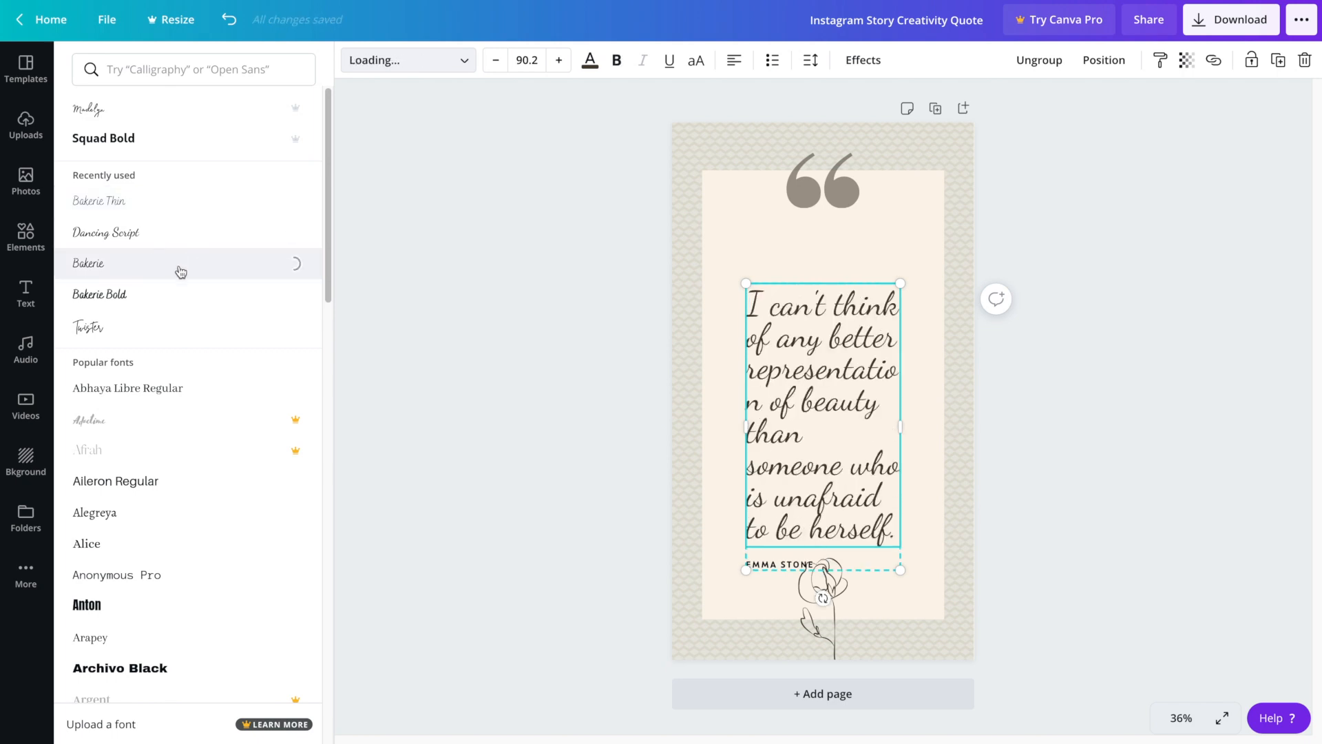
click(494, 319)
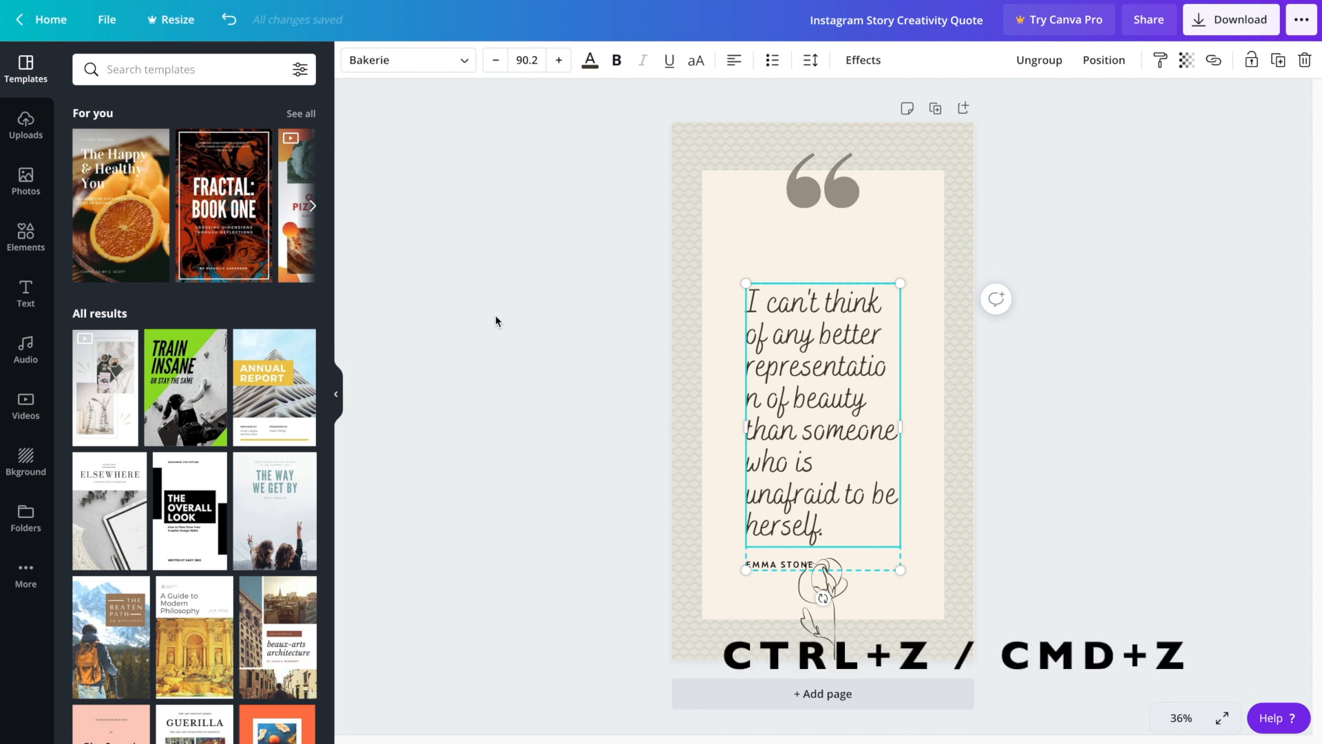
Step: Undo the three font changes on the quote text and deselect it
key(ctrl+z)
key(ctrl+z)
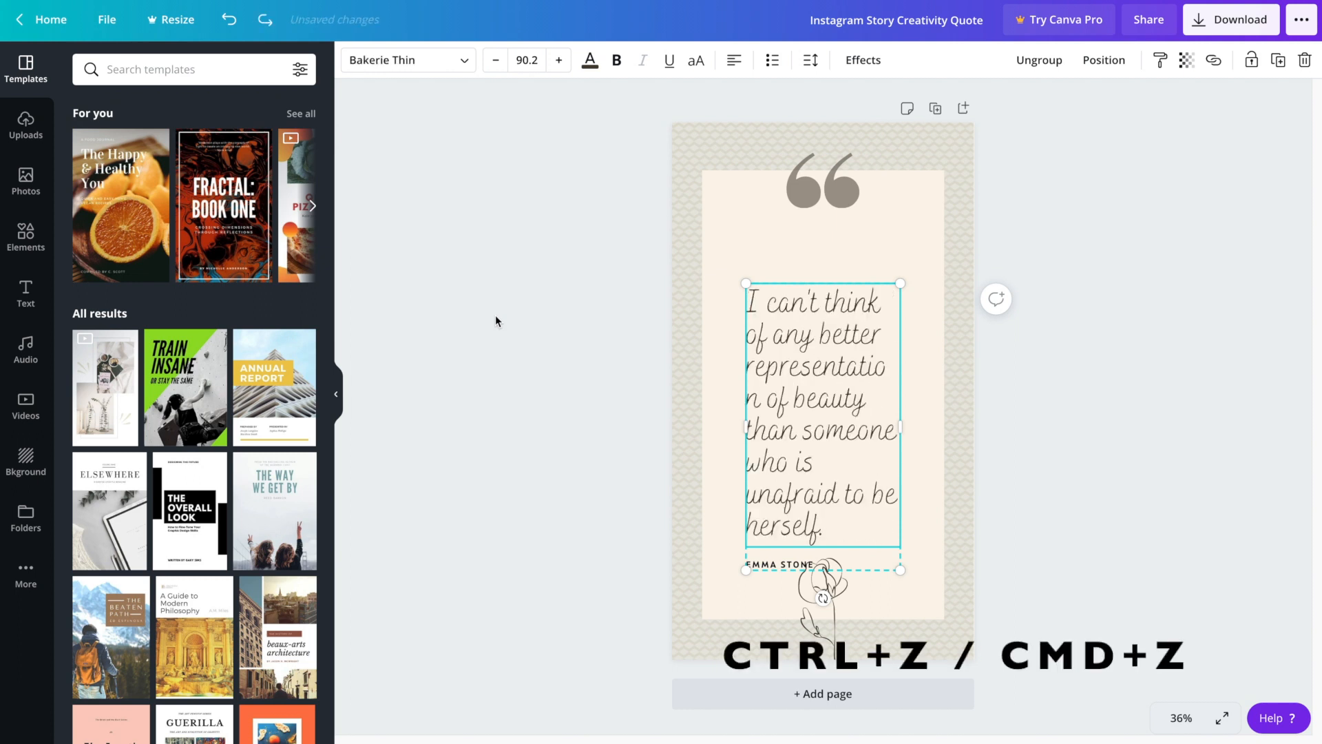
key(ctrl+z)
click(495, 315)
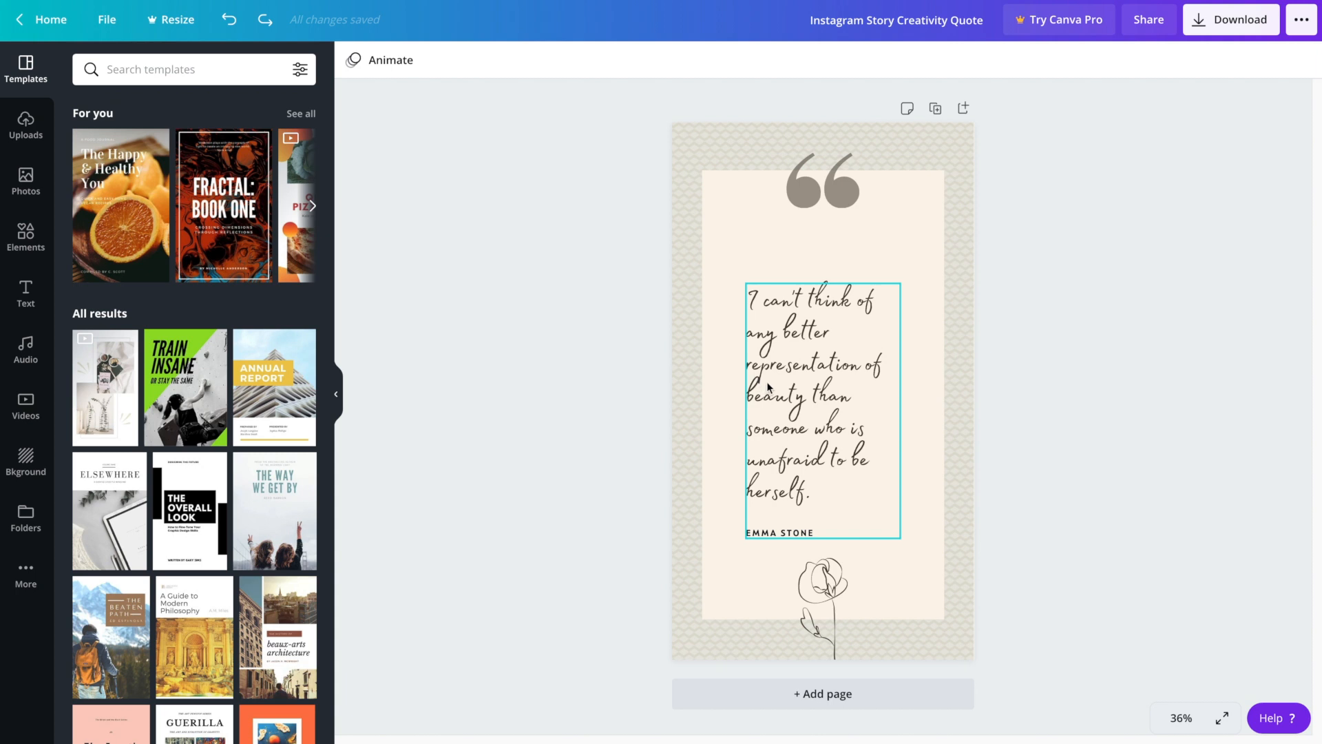
Step: Insert a line break in the quote after "representation" so that "of" starts the next line
click(863, 366)
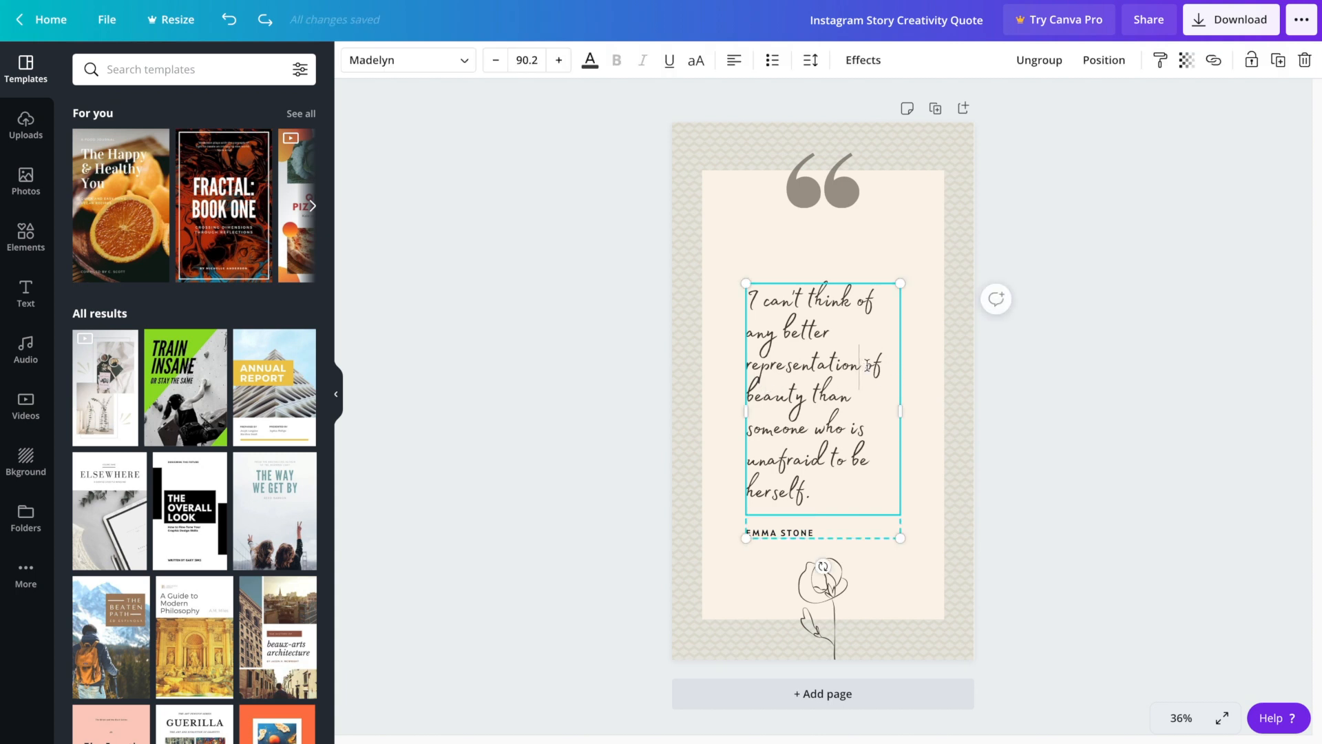
click(864, 366)
key(Return)
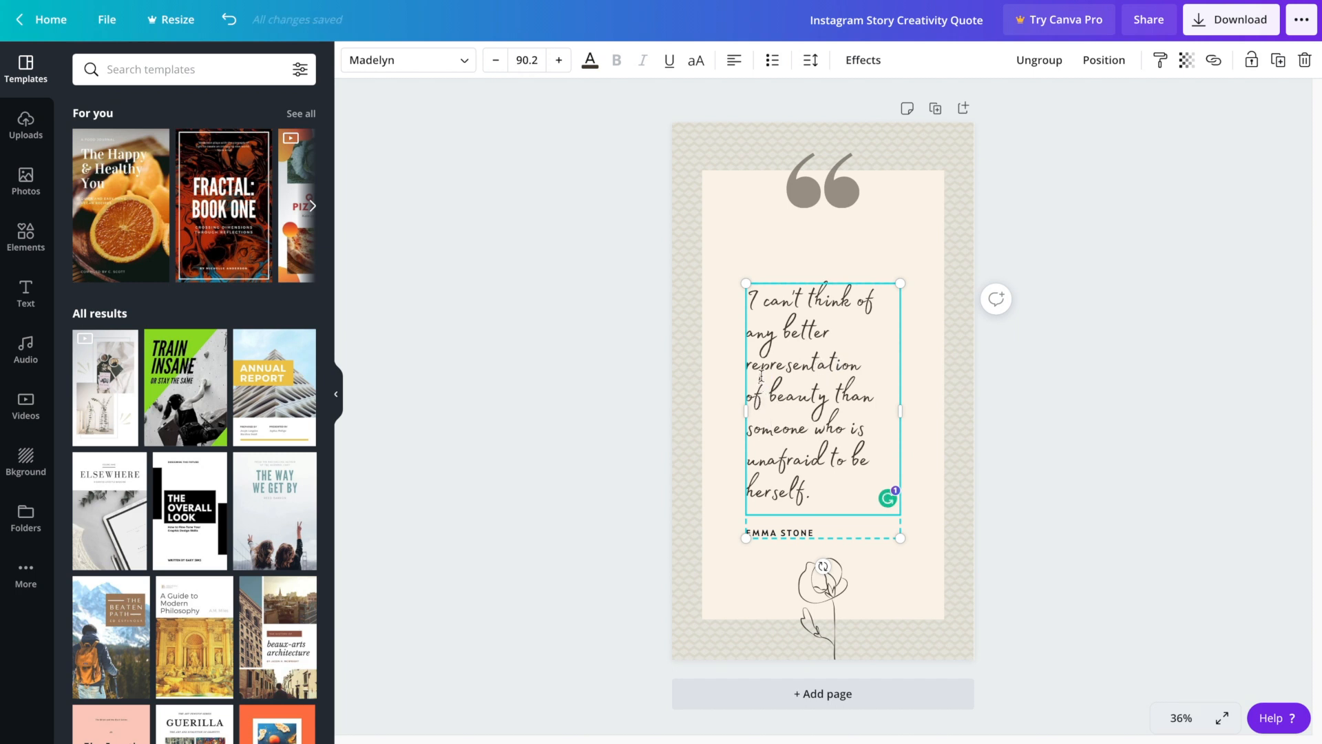
click(1018, 425)
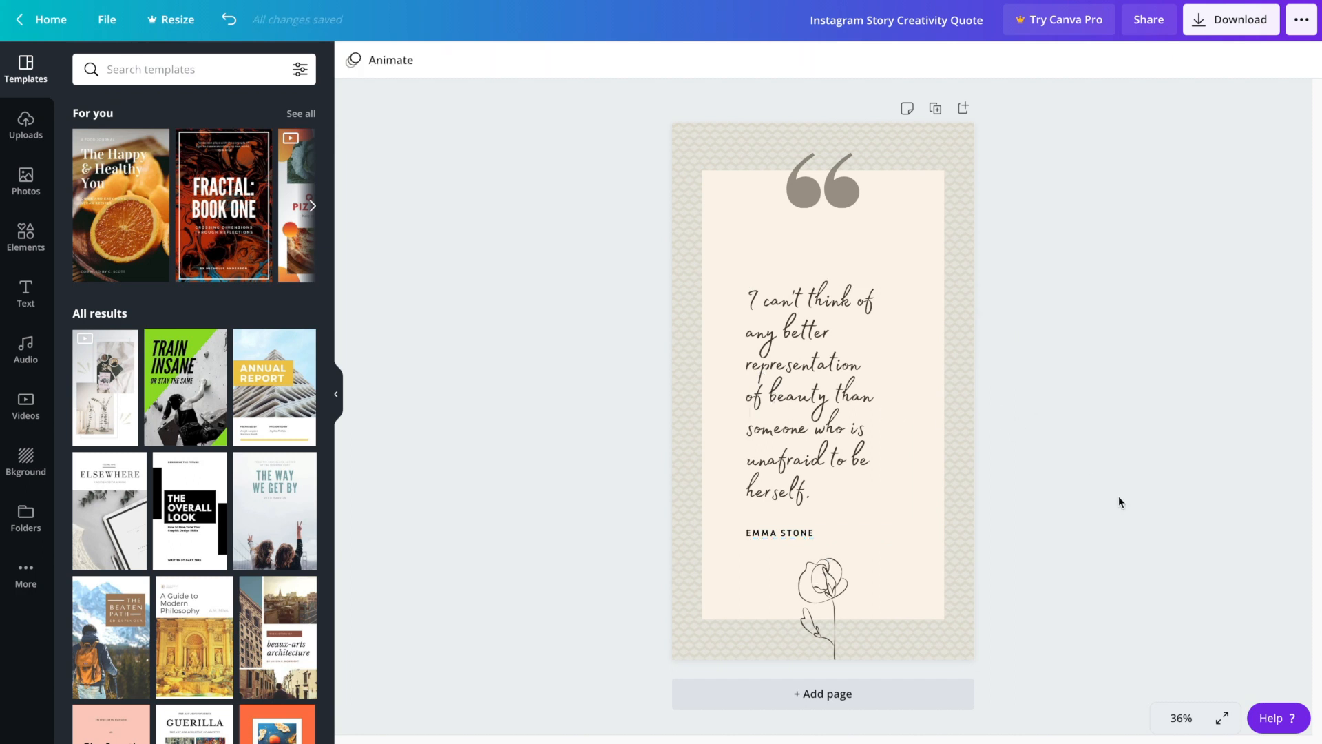
Step: Set the quote's line height to 1.03 and move the quote and attribution group slightly higher on the cream panel
click(844, 432)
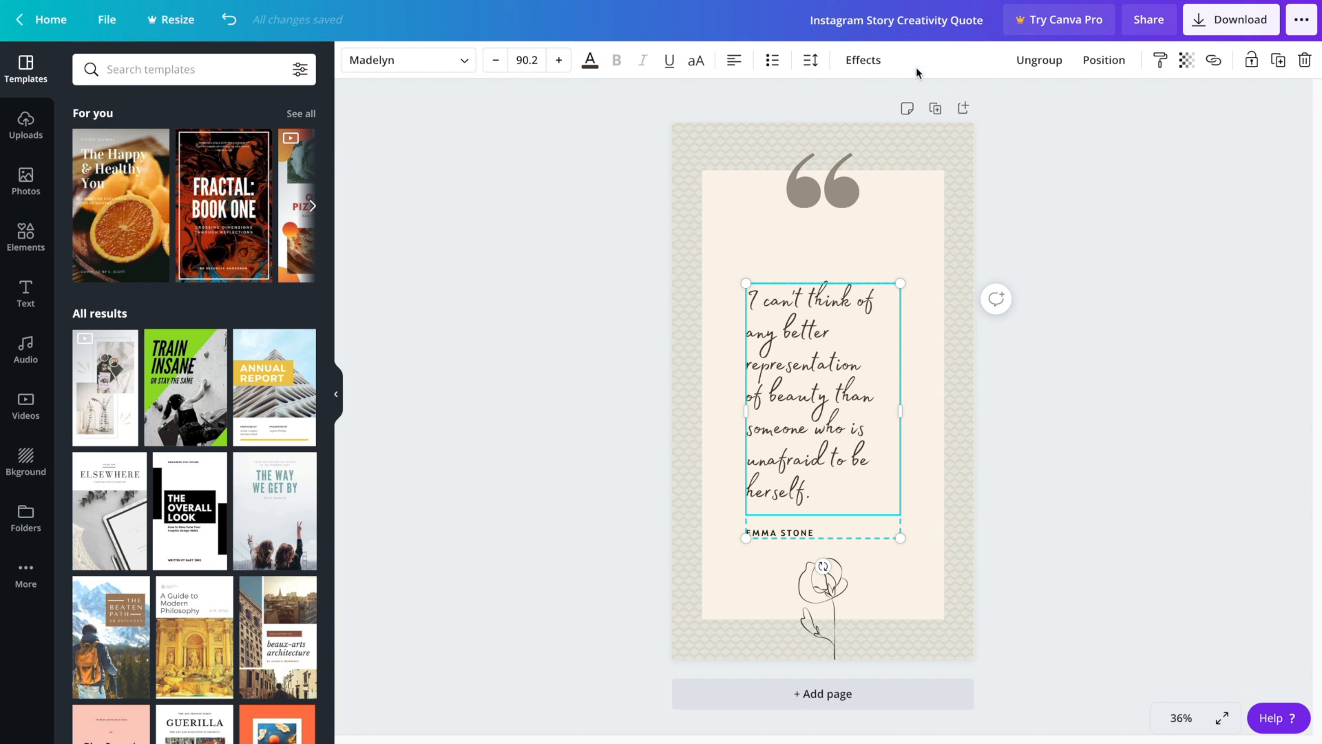
click(811, 60)
drag(918, 143, 922, 148)
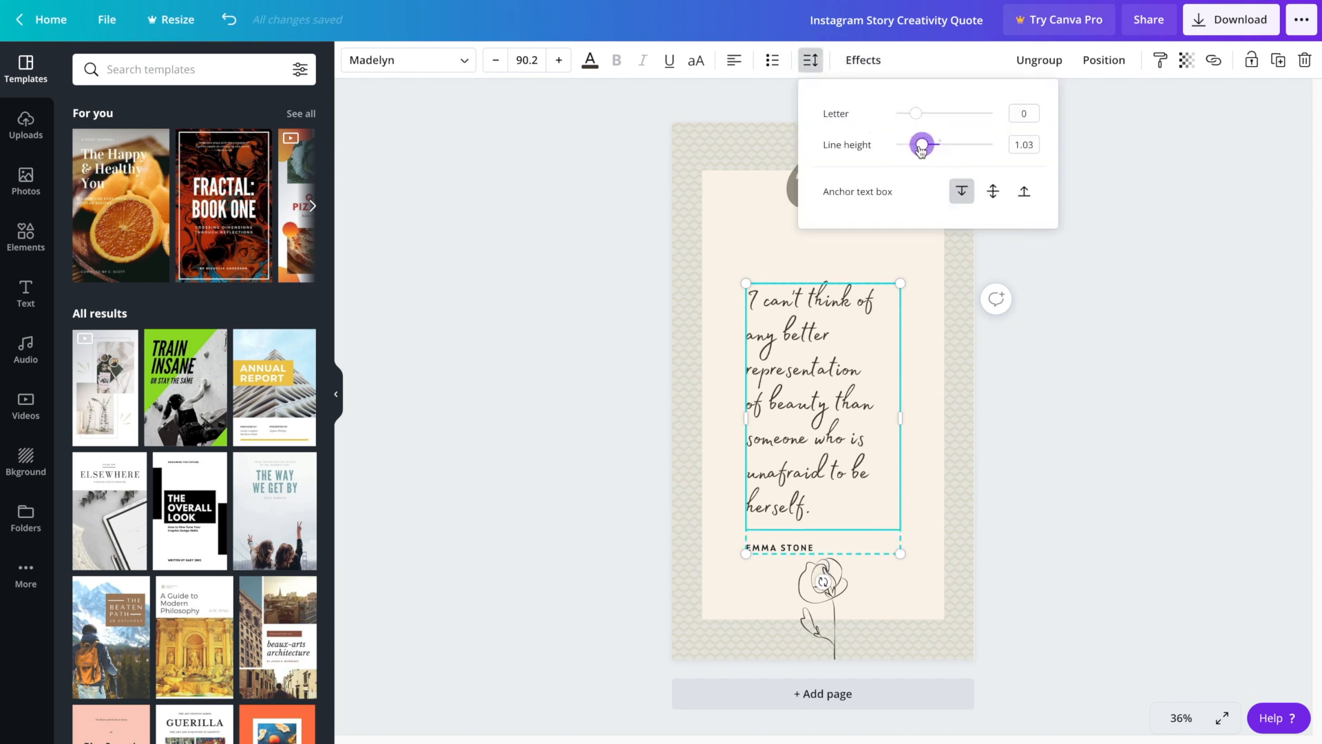
click(1042, 420)
drag(810, 488, 810, 463)
click(997, 516)
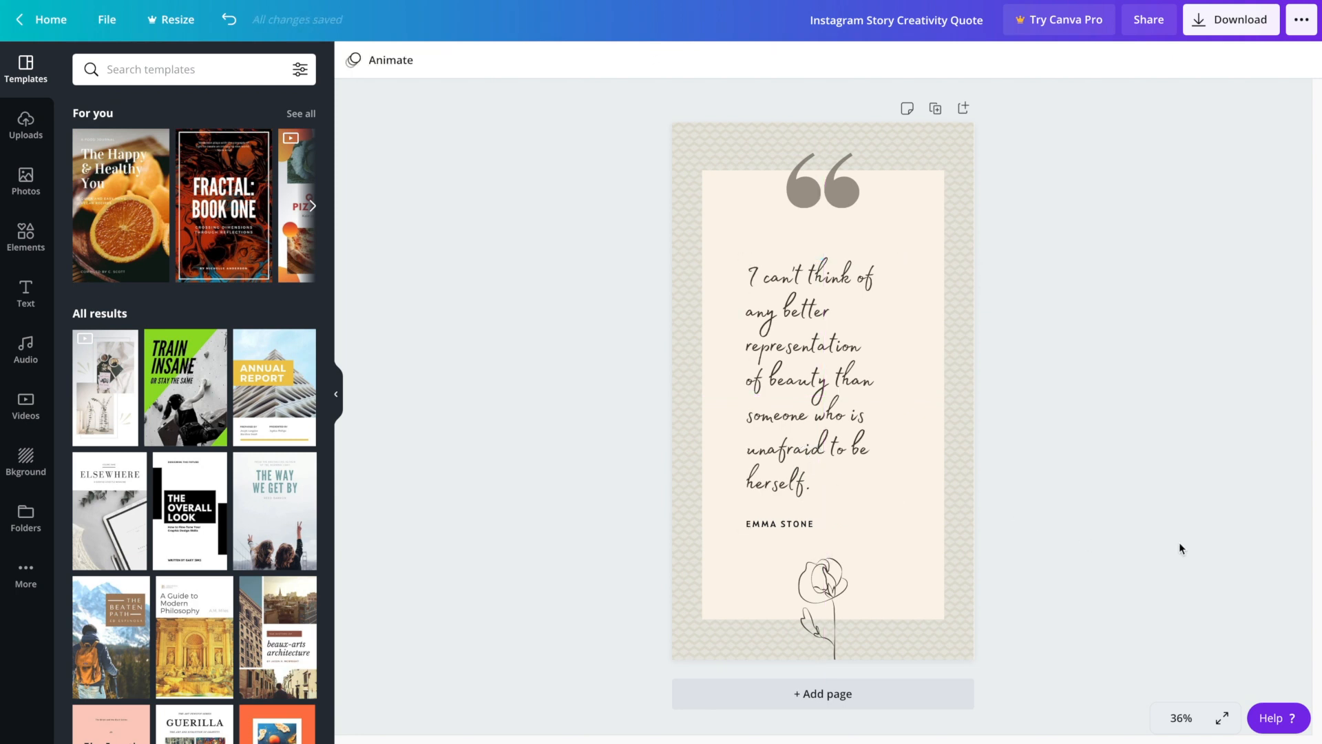
key(ctrl+z)
Step: Recolor the patterned background to a neutral grey of about #B4B4B4 using a custom color
click(940, 141)
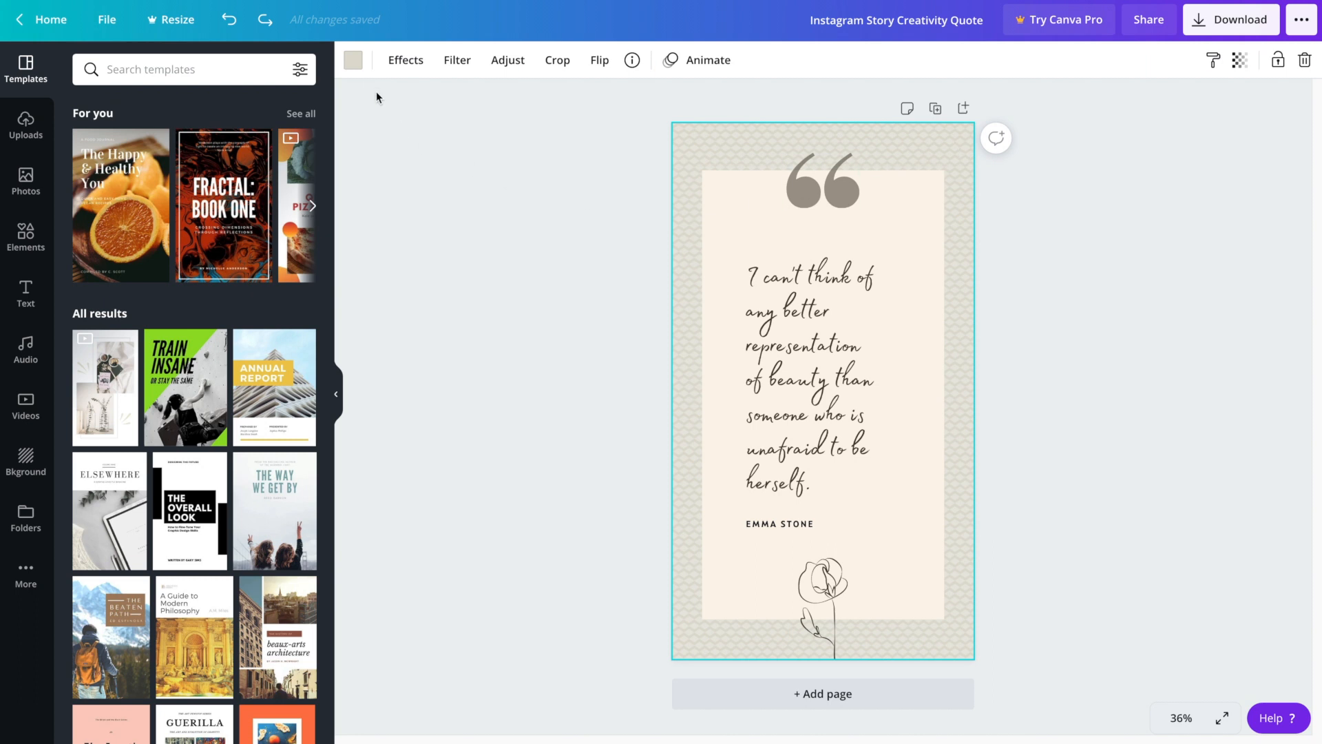
click(354, 60)
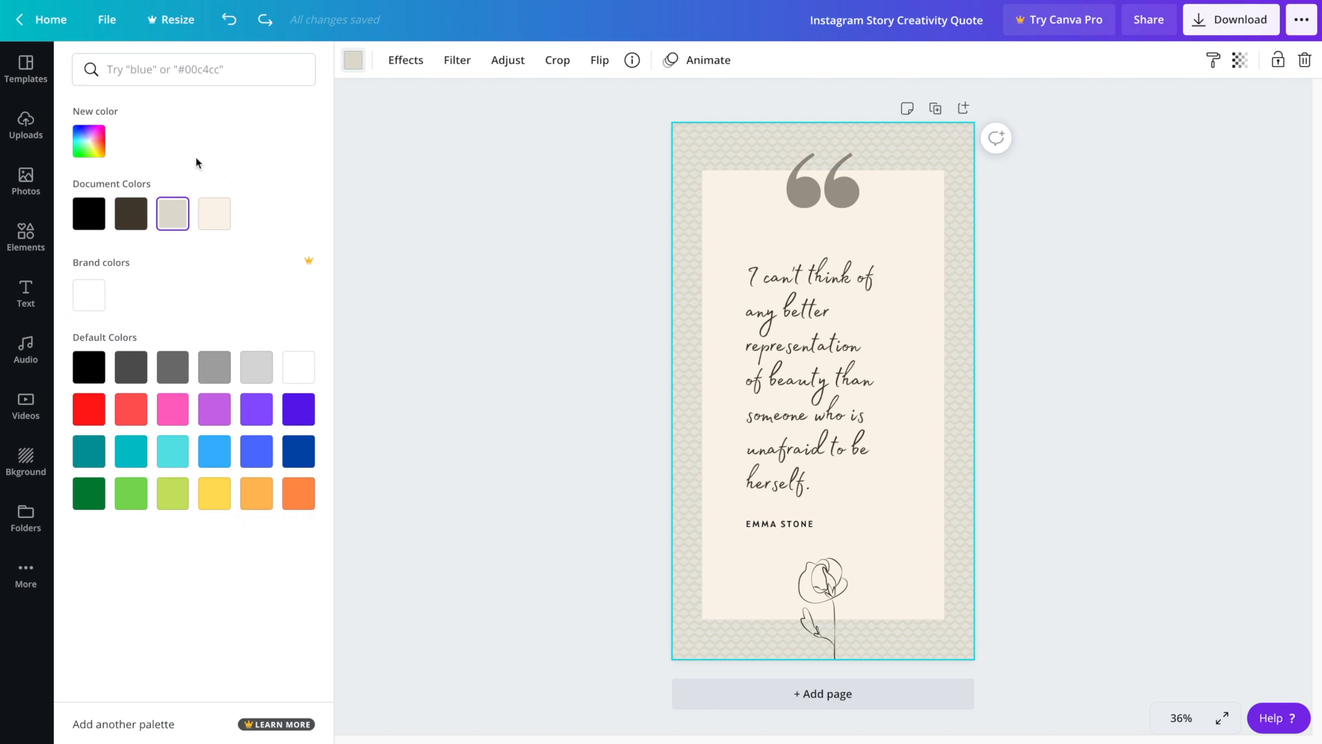
click(103, 150)
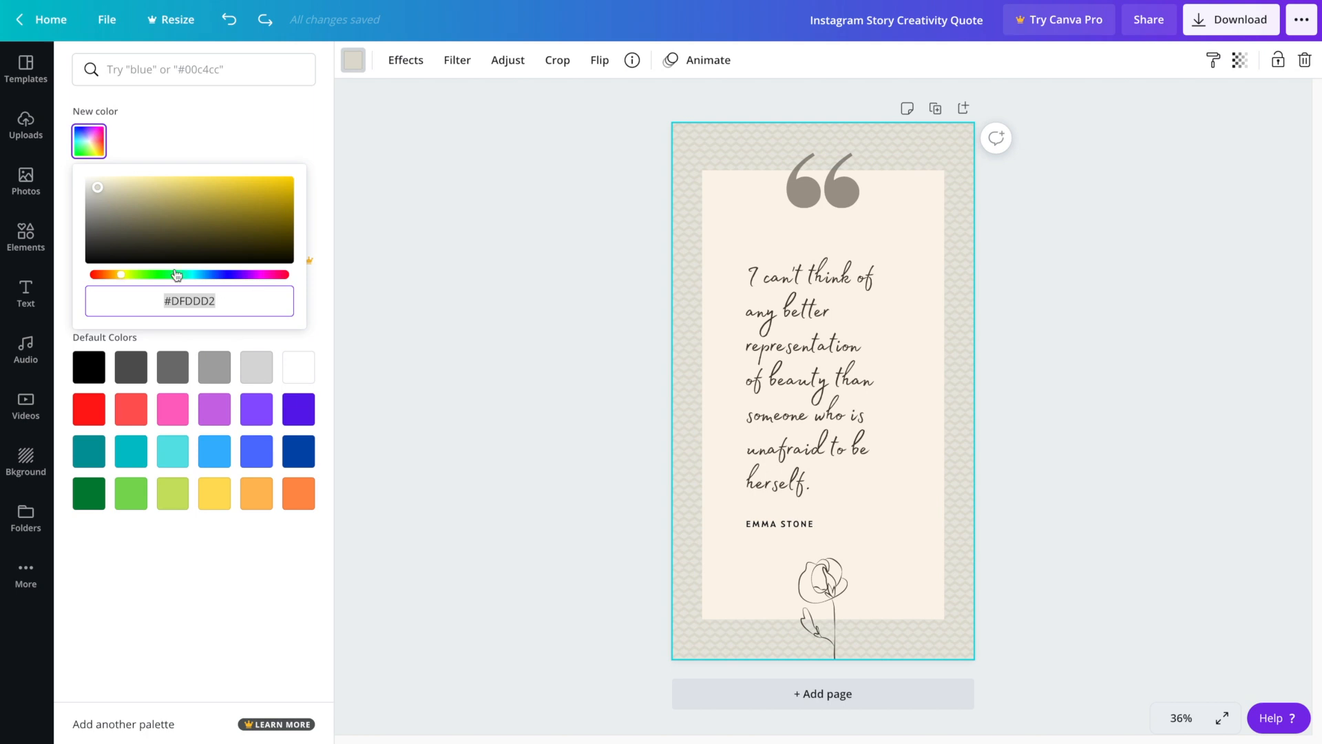
mouse_move(97, 197)
mouse_down()
mouse_move(85, 192)
mouse_move(89, 202)
mouse_up()
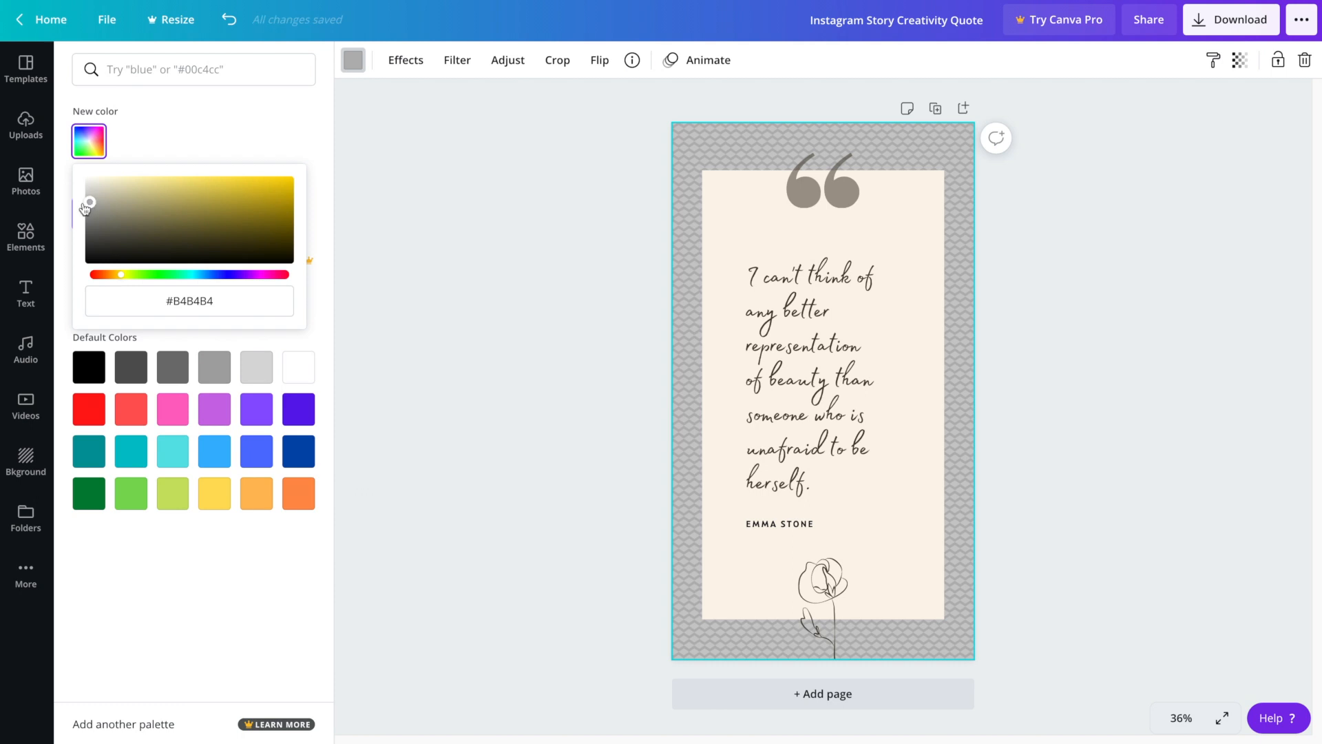
click(481, 328)
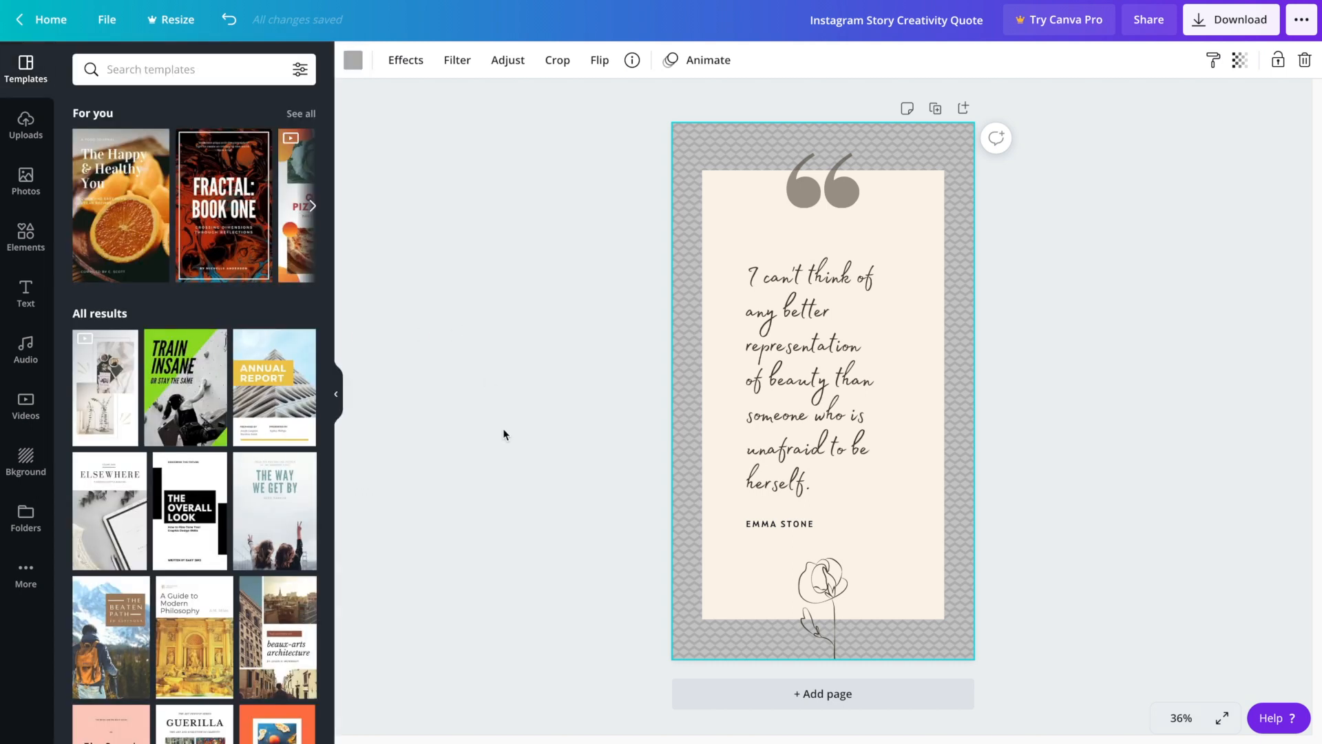
Step: Change the large quotation mark's color to black
click(812, 194)
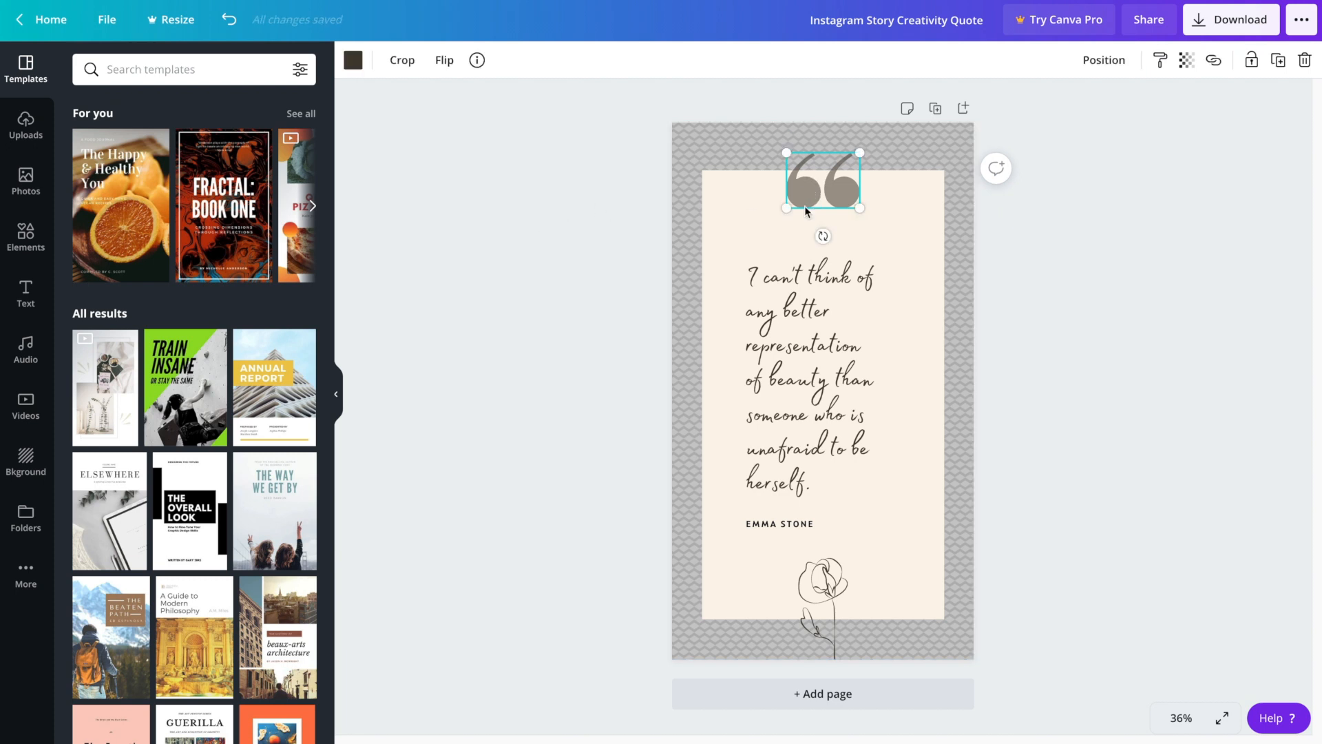
click(351, 67)
click(101, 226)
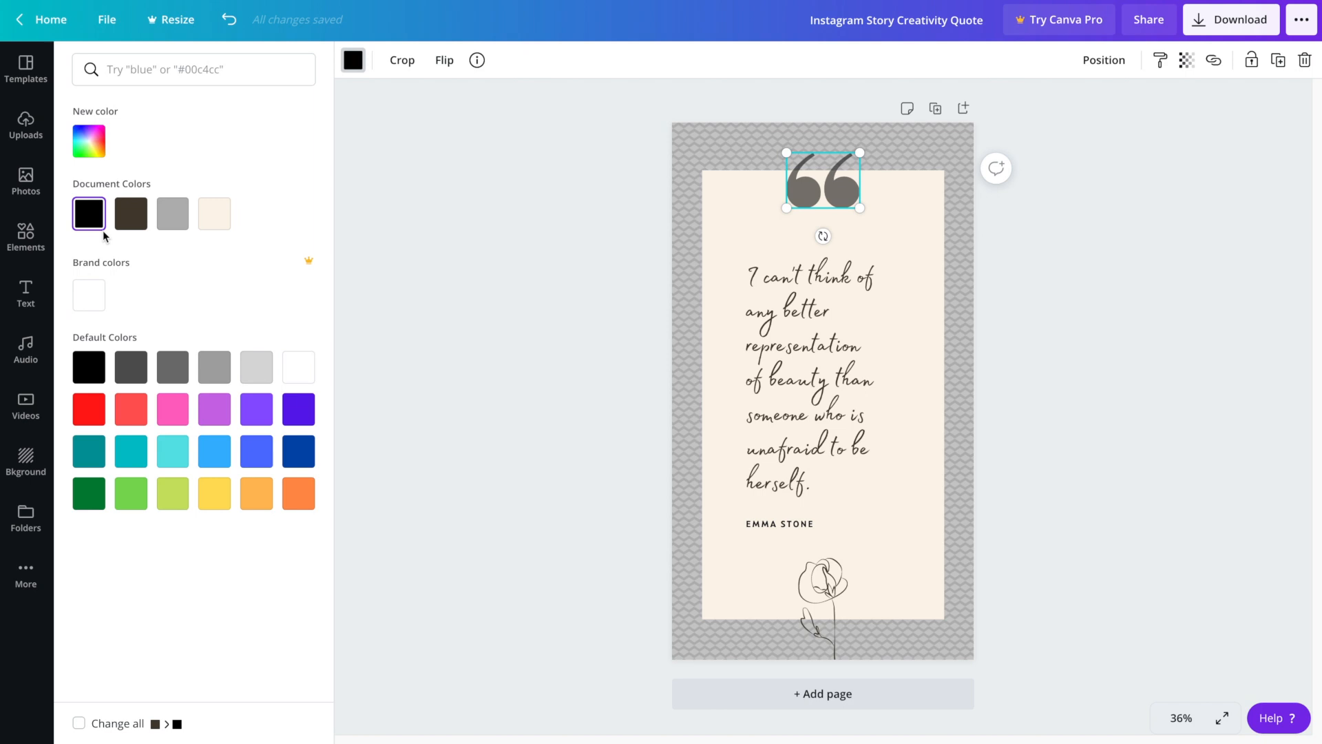
click(356, 240)
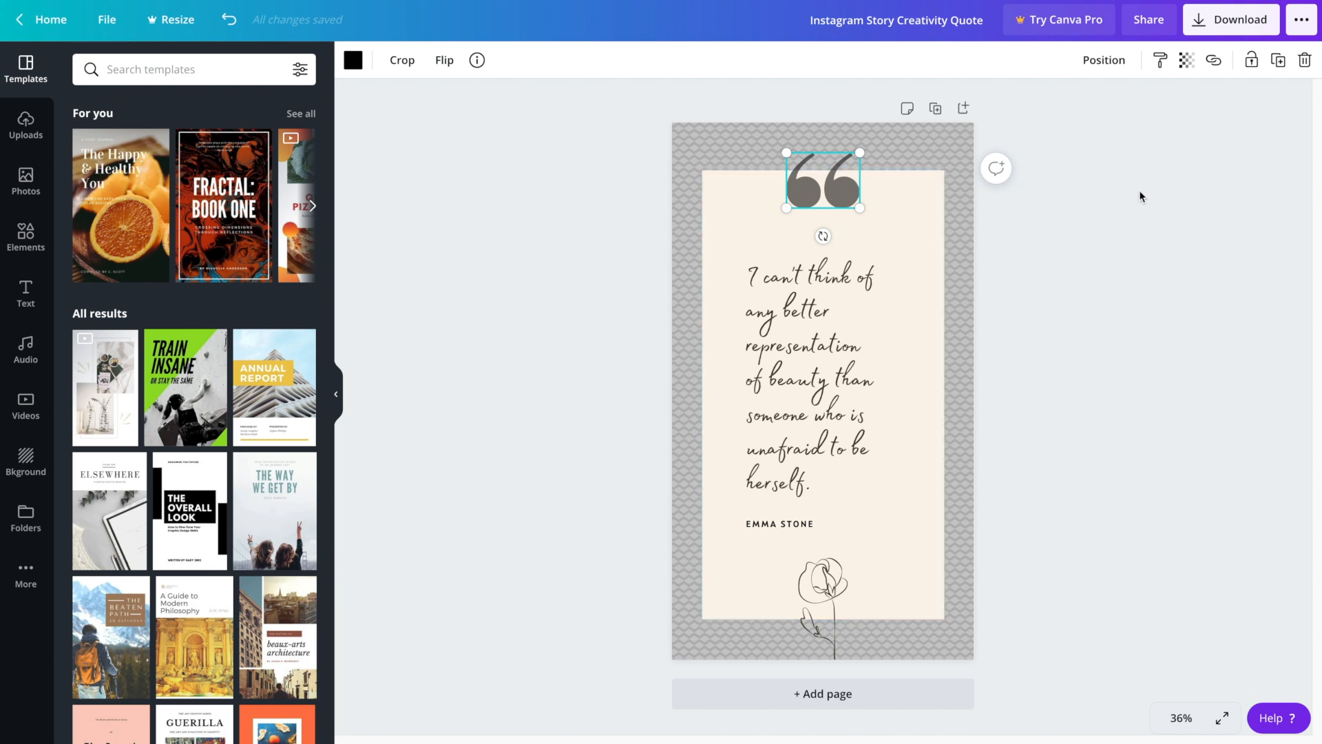
Step: Raise the transparency value of the large quotation mark above 50 to make it more opaque
click(1186, 62)
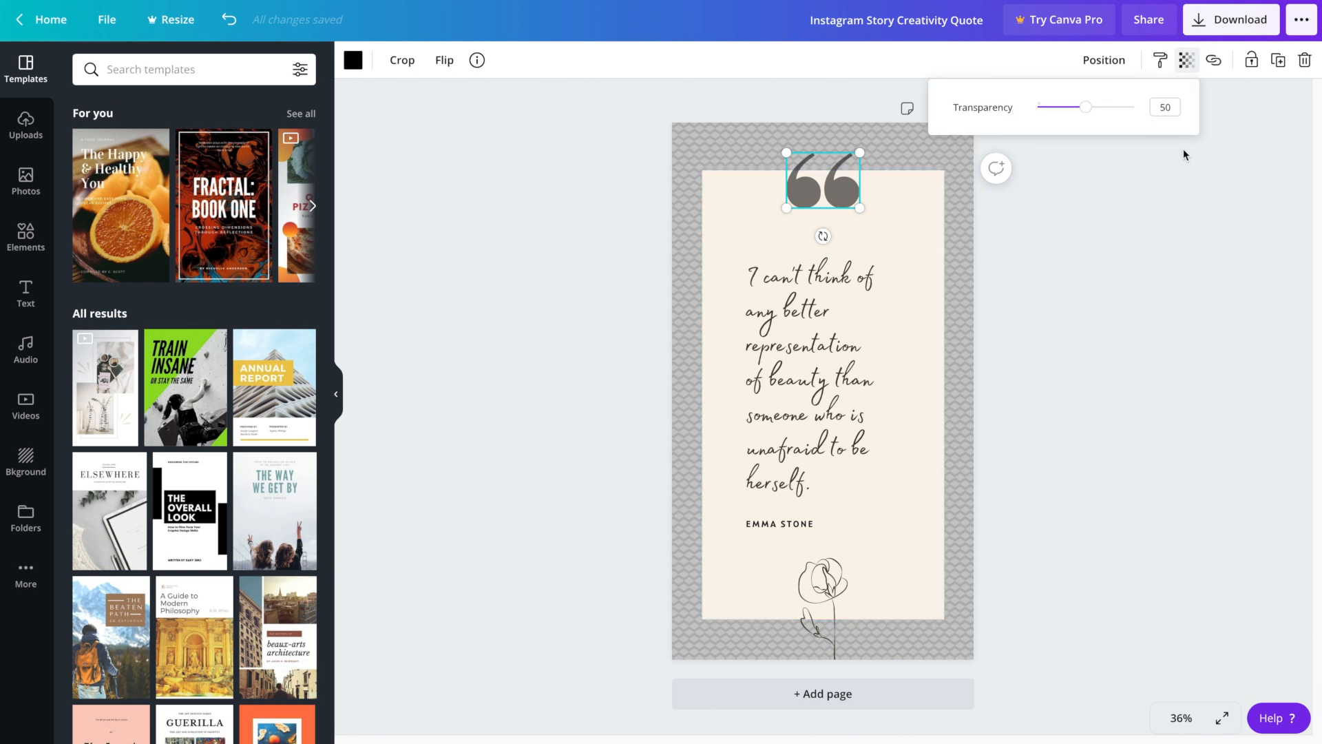
click(1087, 108)
mouse_move(1087, 108)
mouse_down()
mouse_move(1110, 107)
mouse_move(1061, 108)
mouse_move(1102, 107)
mouse_up()
click(1069, 390)
key(ctrl+z)
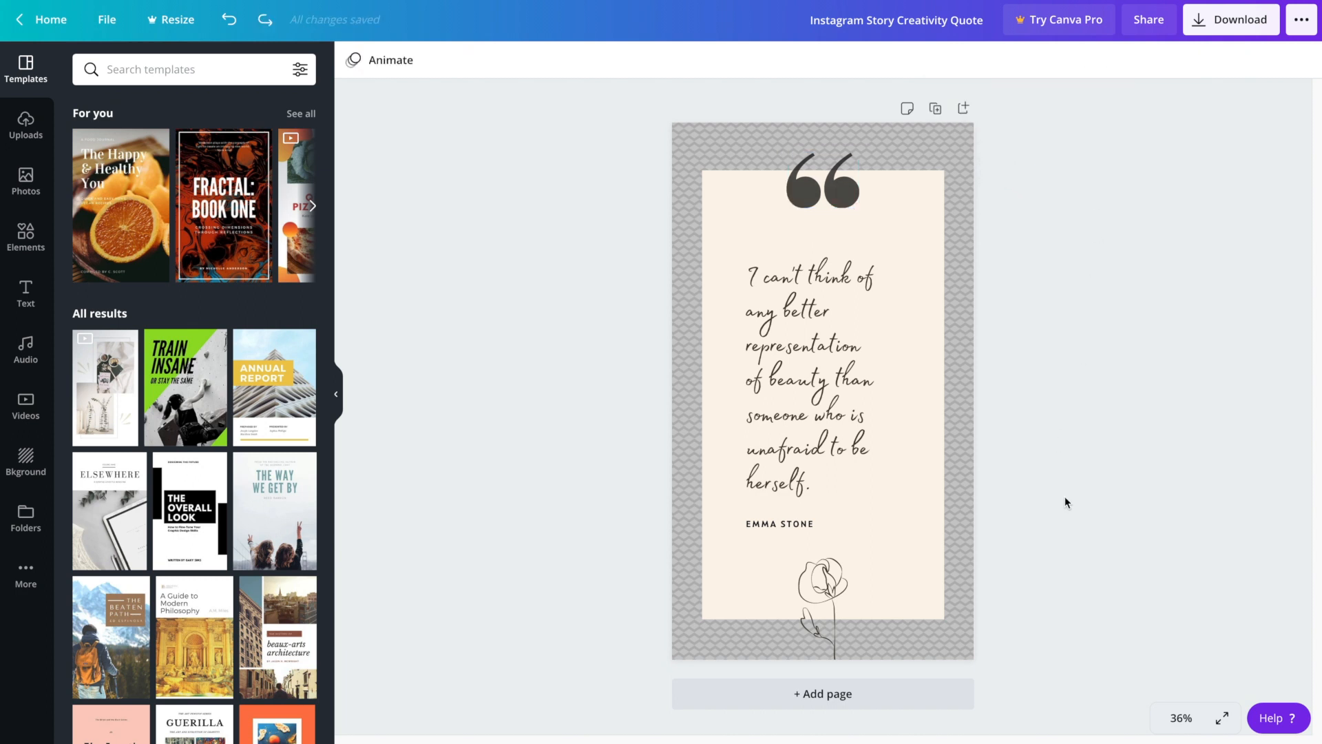
Step: Recolor the cream rectangle behind the quote to white
click(922, 548)
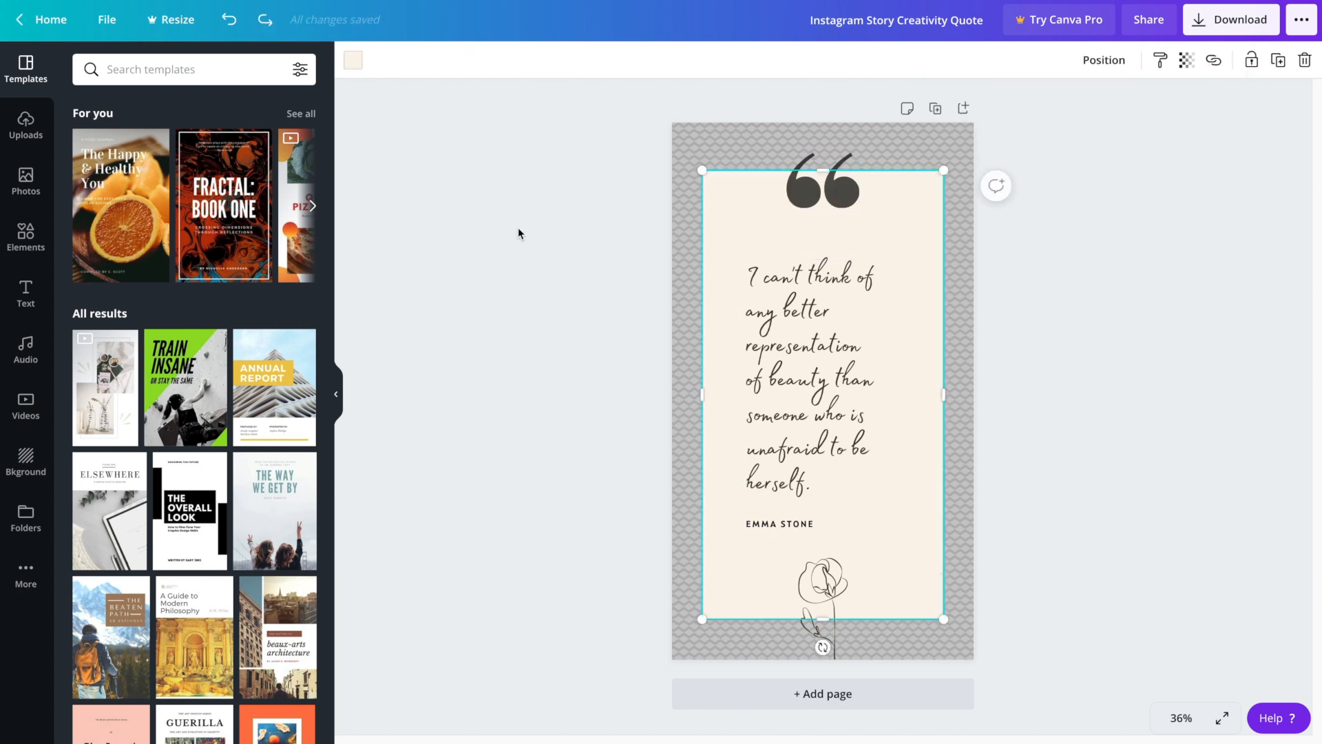
click(354, 62)
click(105, 287)
click(577, 432)
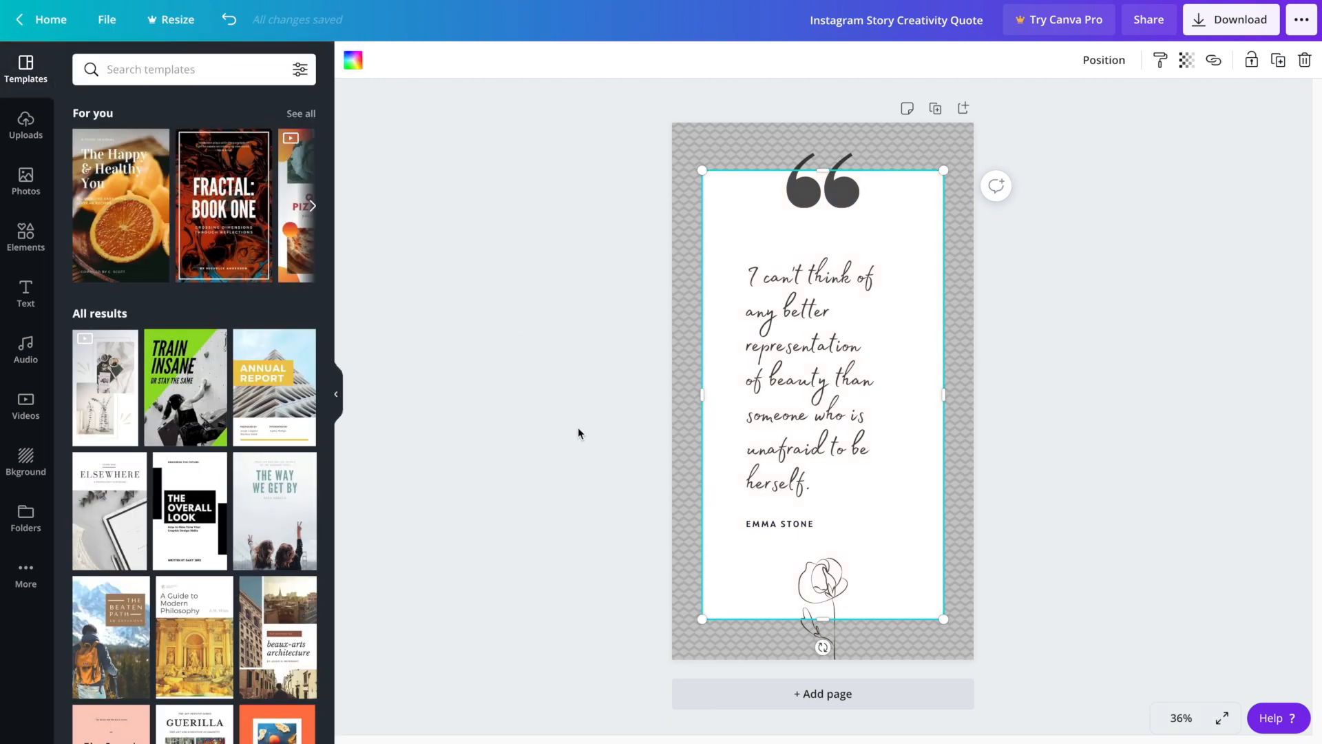
Step: Delete the rose line drawing below the attribution
click(830, 591)
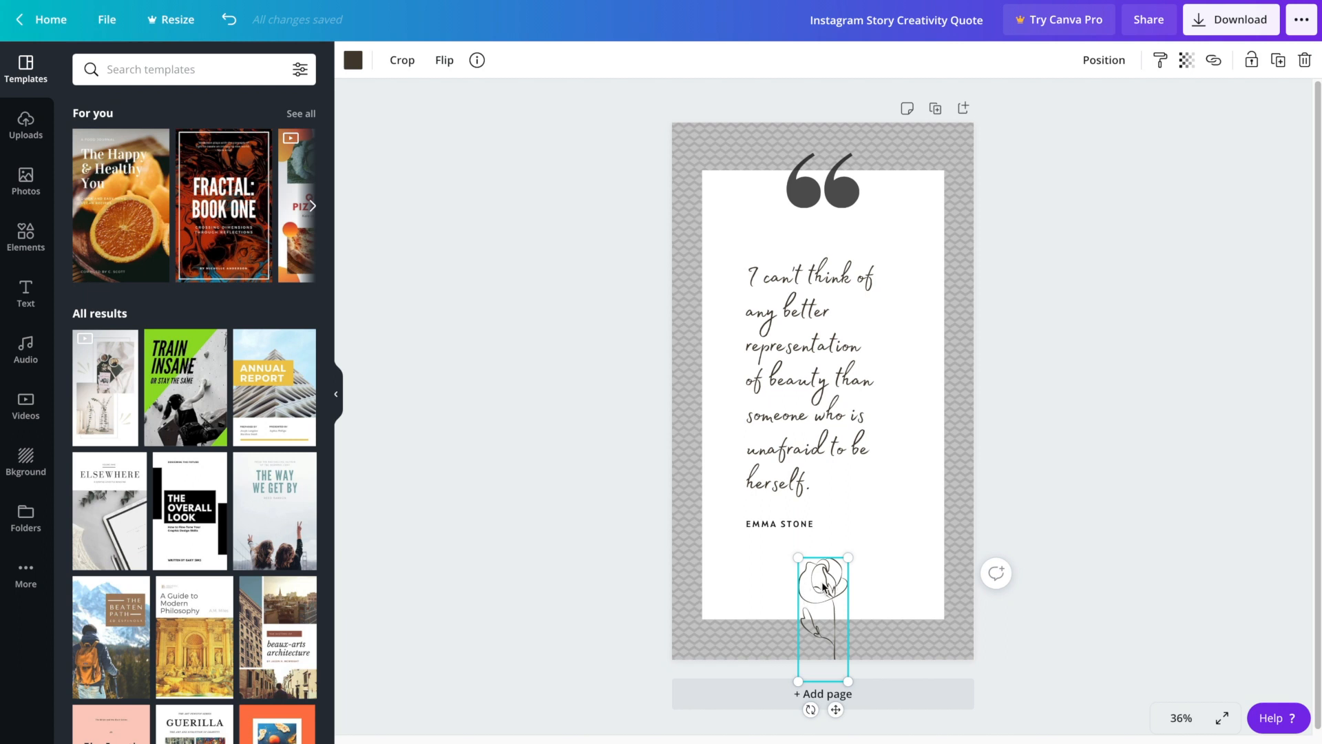
key(Delete)
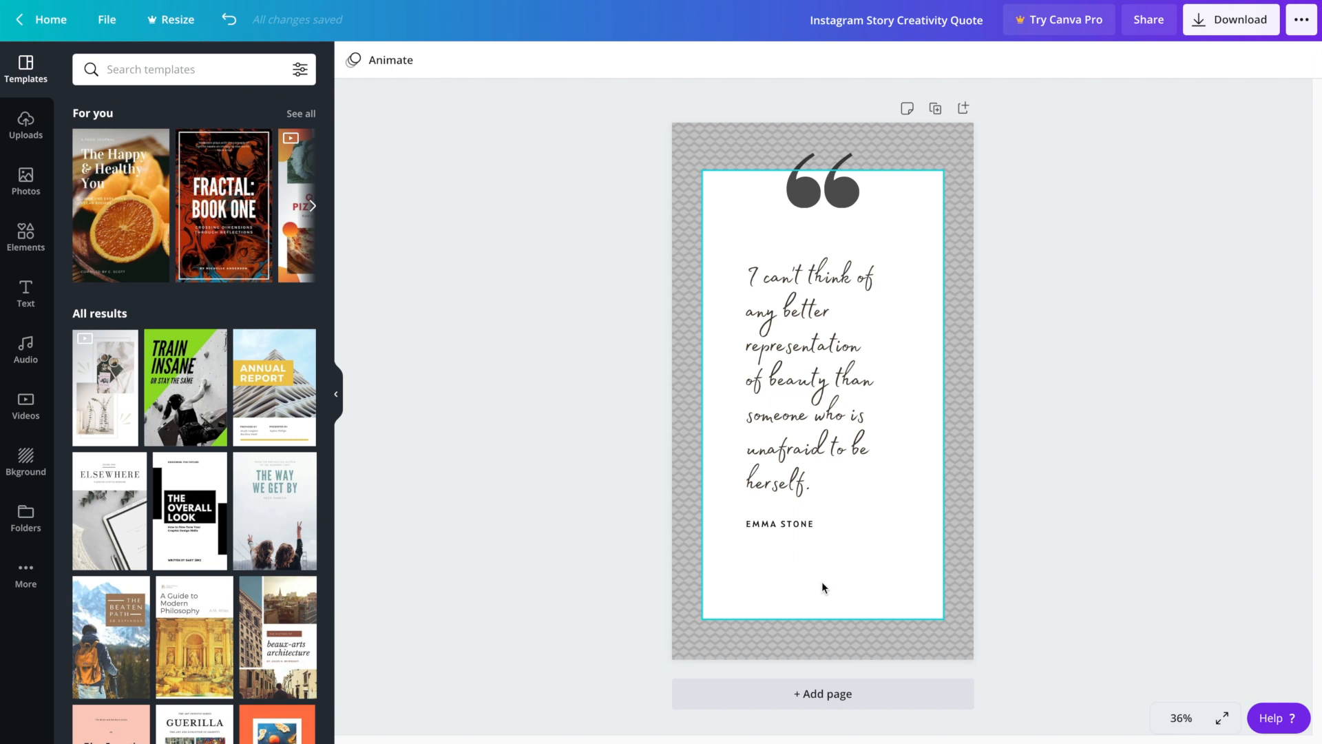
Step: Search the elements library for "floral" and add the free coral flower graphic with brown leaves to the page
click(28, 241)
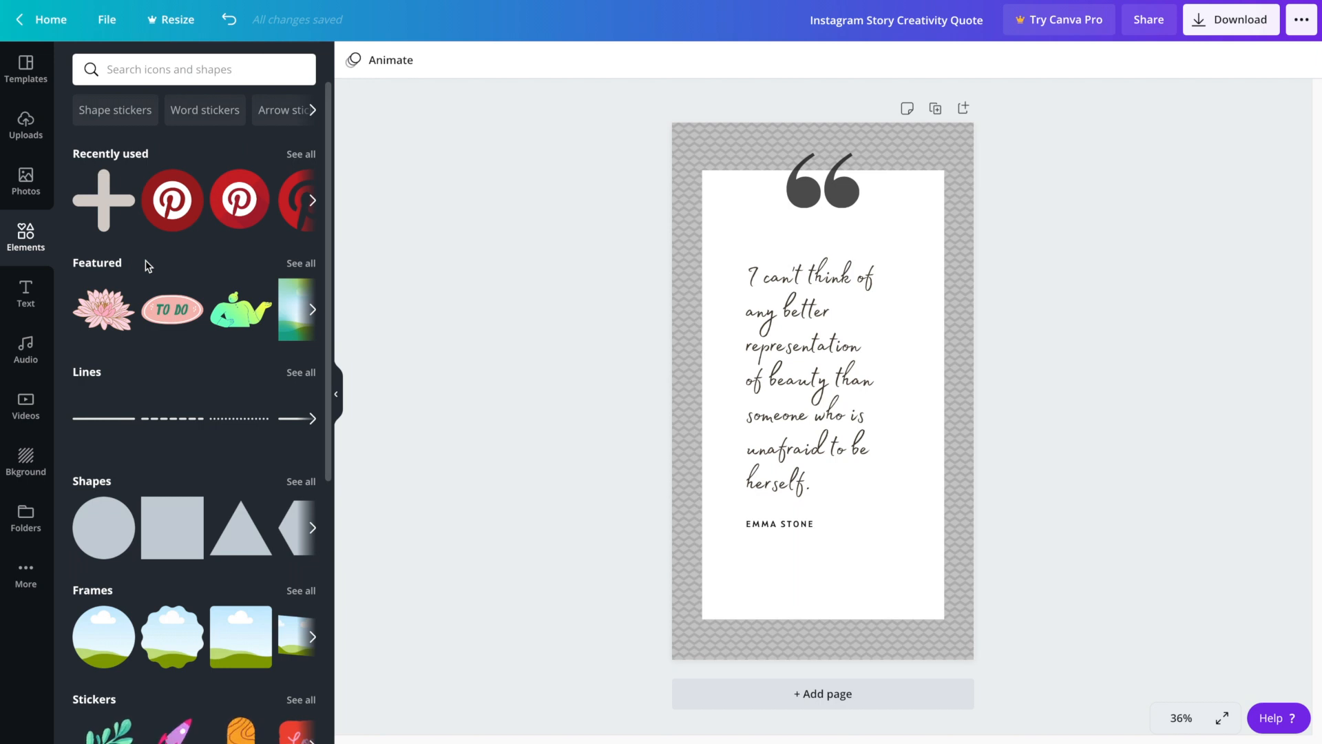
click(199, 67)
text(floral)
key(Return)
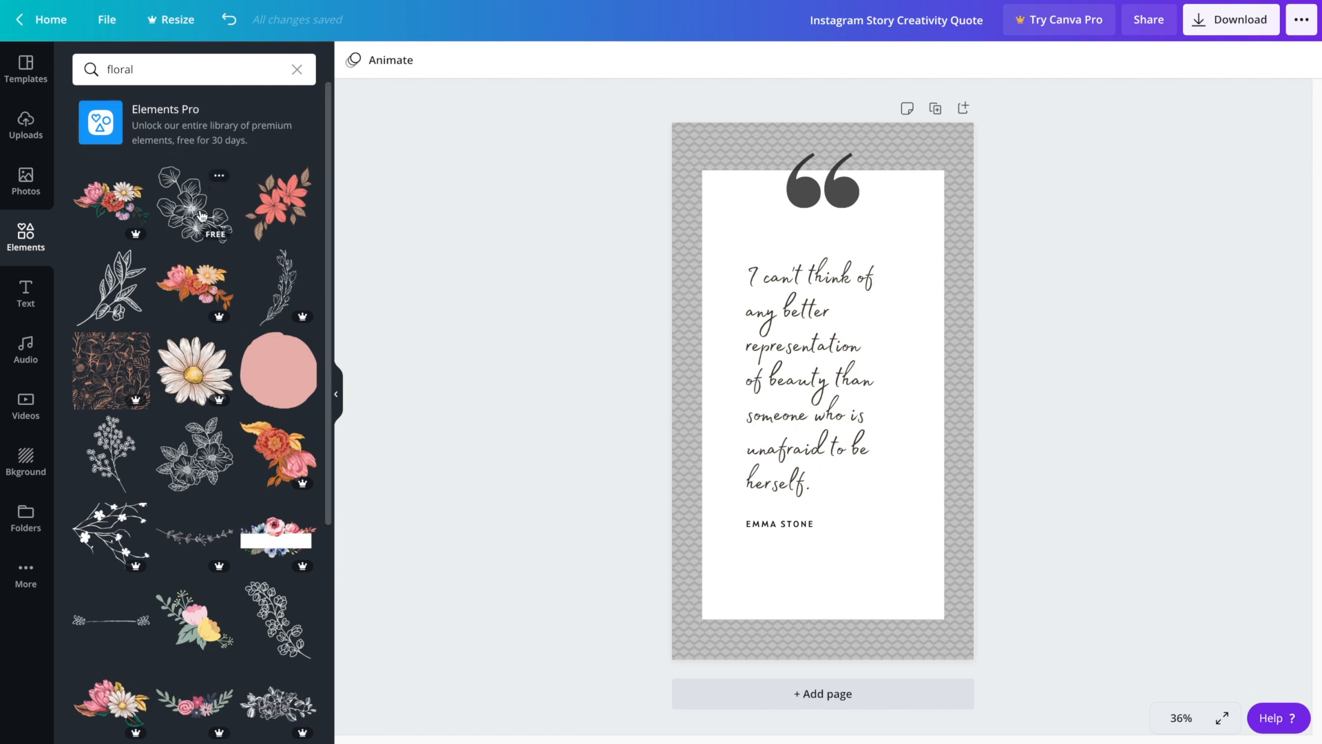
click(274, 219)
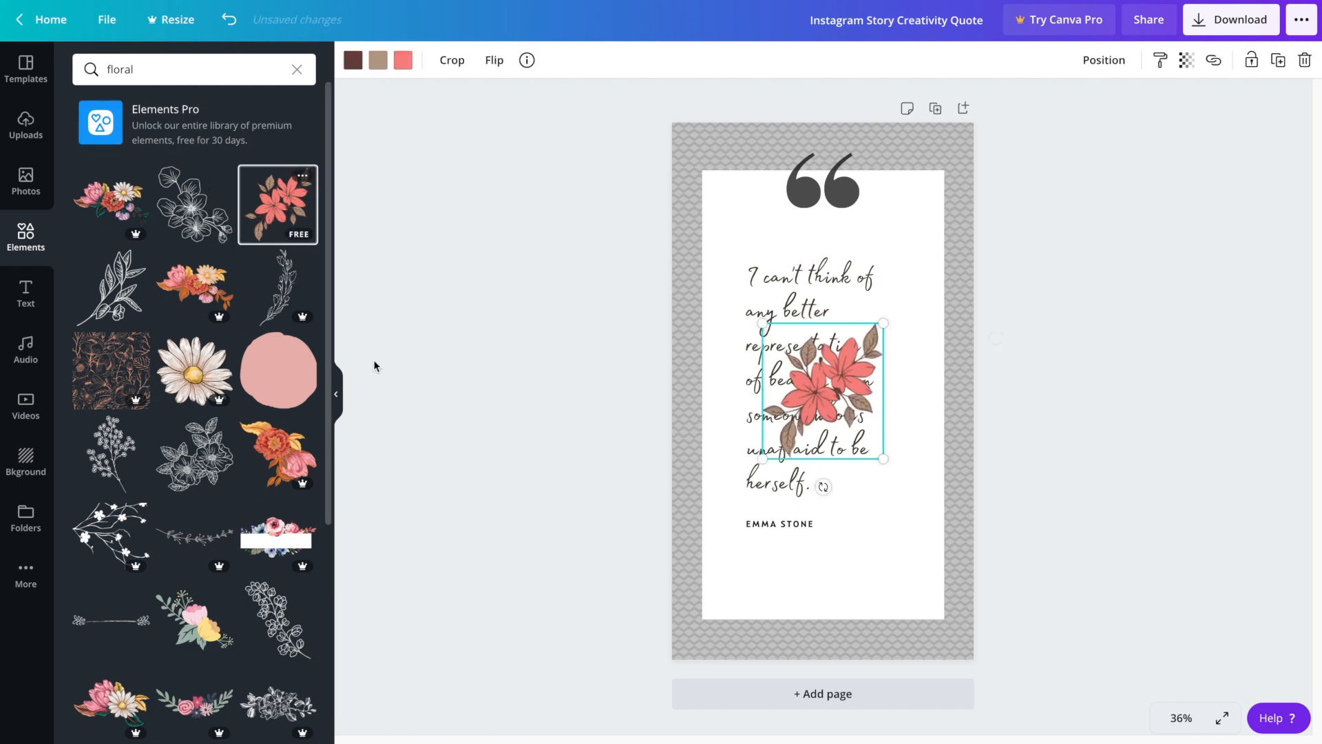
Step: Shrink and rotate the coral flower graphic, and centre it on the lower edge of the white rectangle
drag(838, 390, 831, 616)
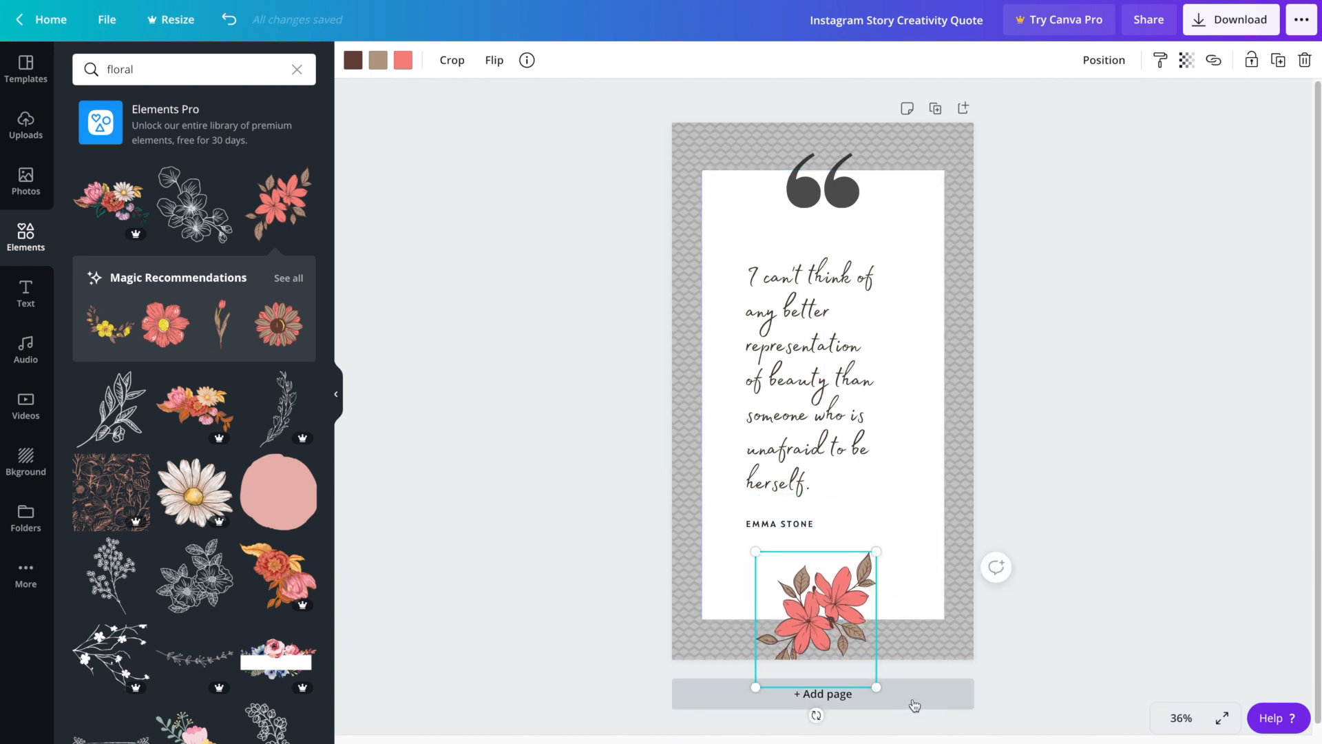
drag(879, 688, 746, 664)
drag(805, 583, 827, 604)
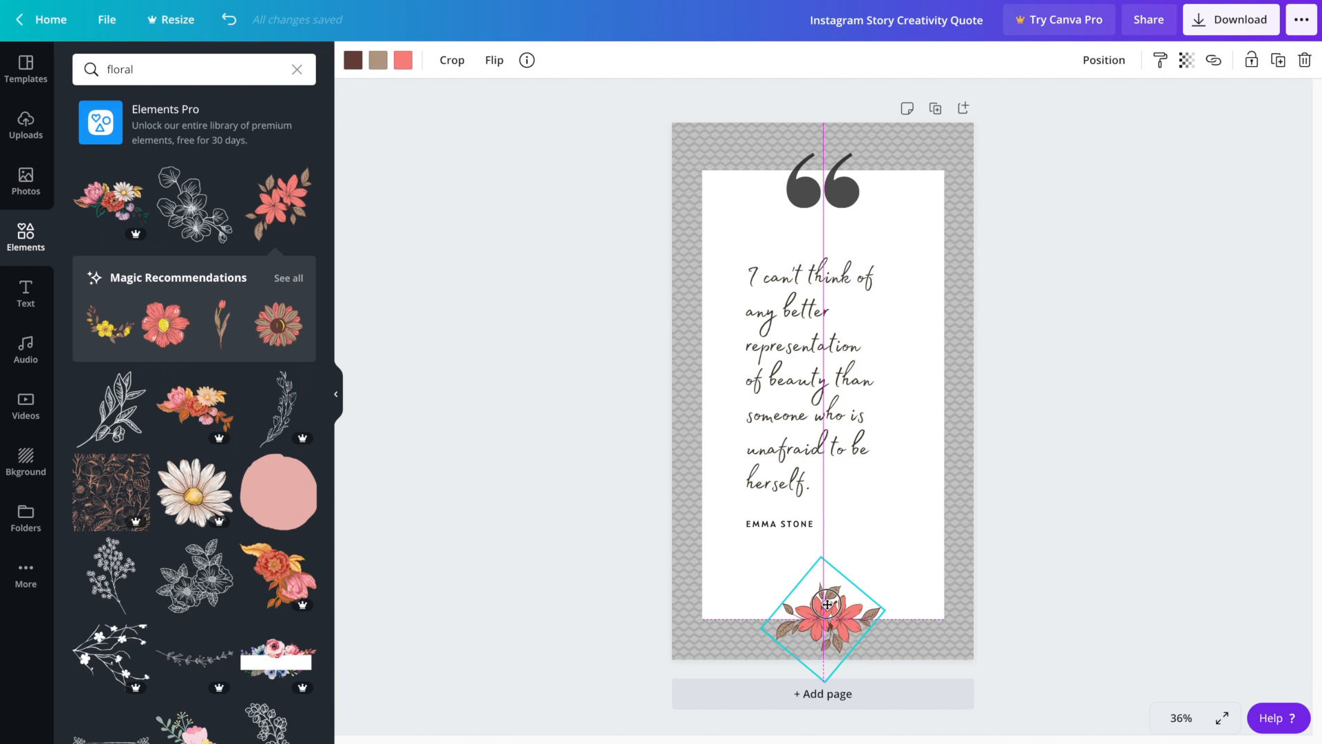
drag(827, 604, 827, 604)
click(1074, 653)
Step: Shift the watercolour background image of the beige quote story slightly upward on the page
key(ctrl+z)
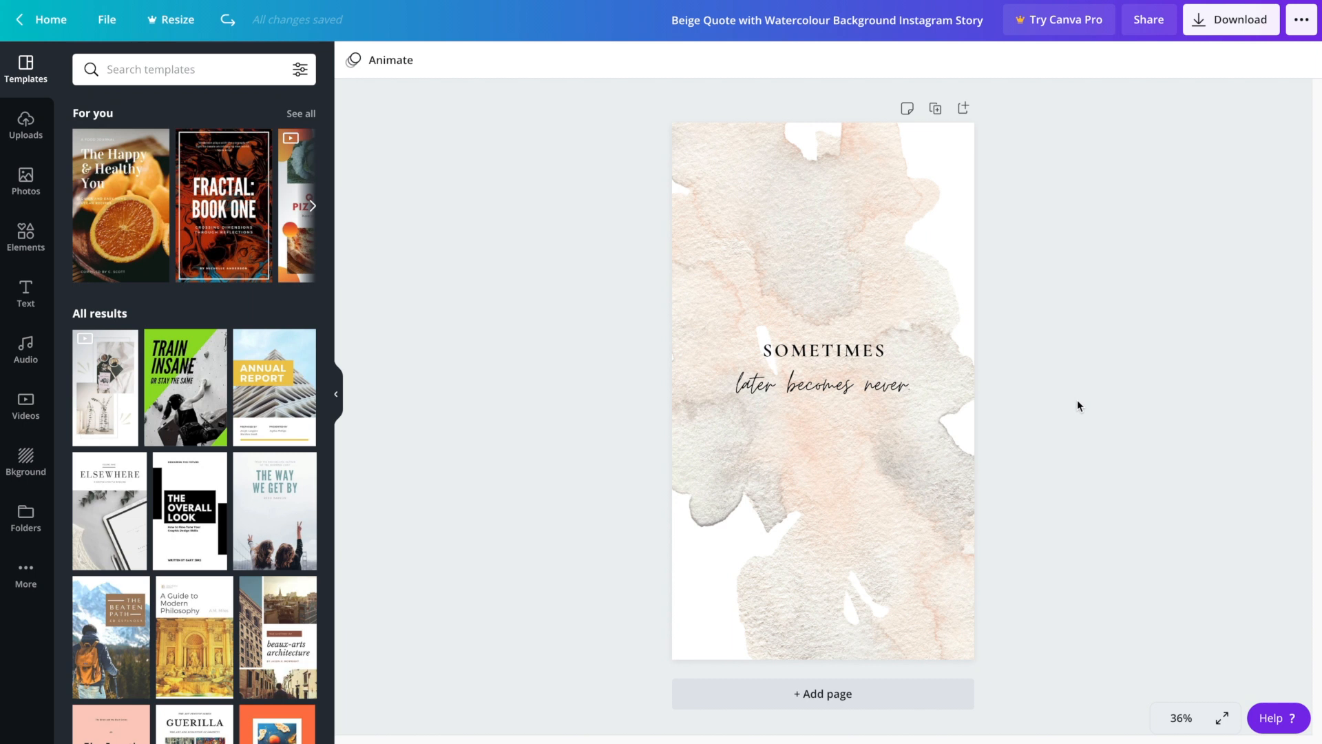
click(849, 218)
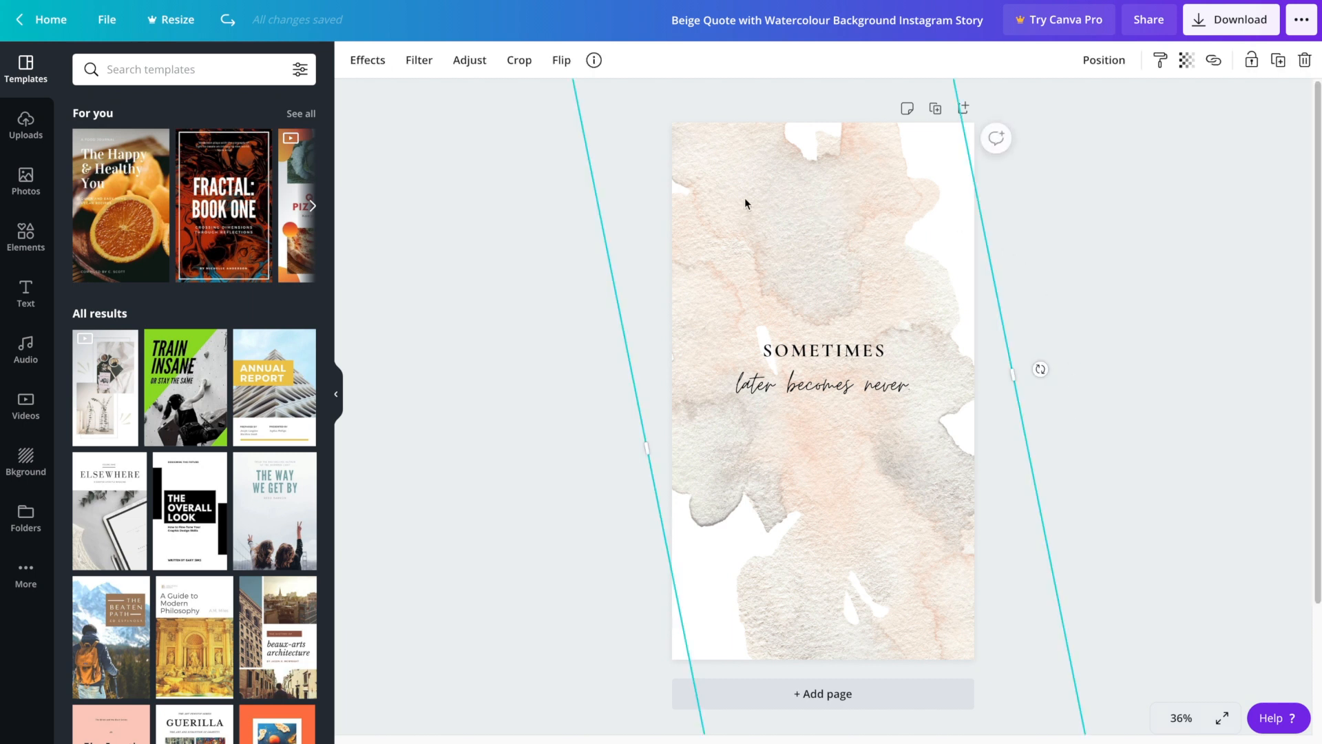
drag(772, 203, 865, 434)
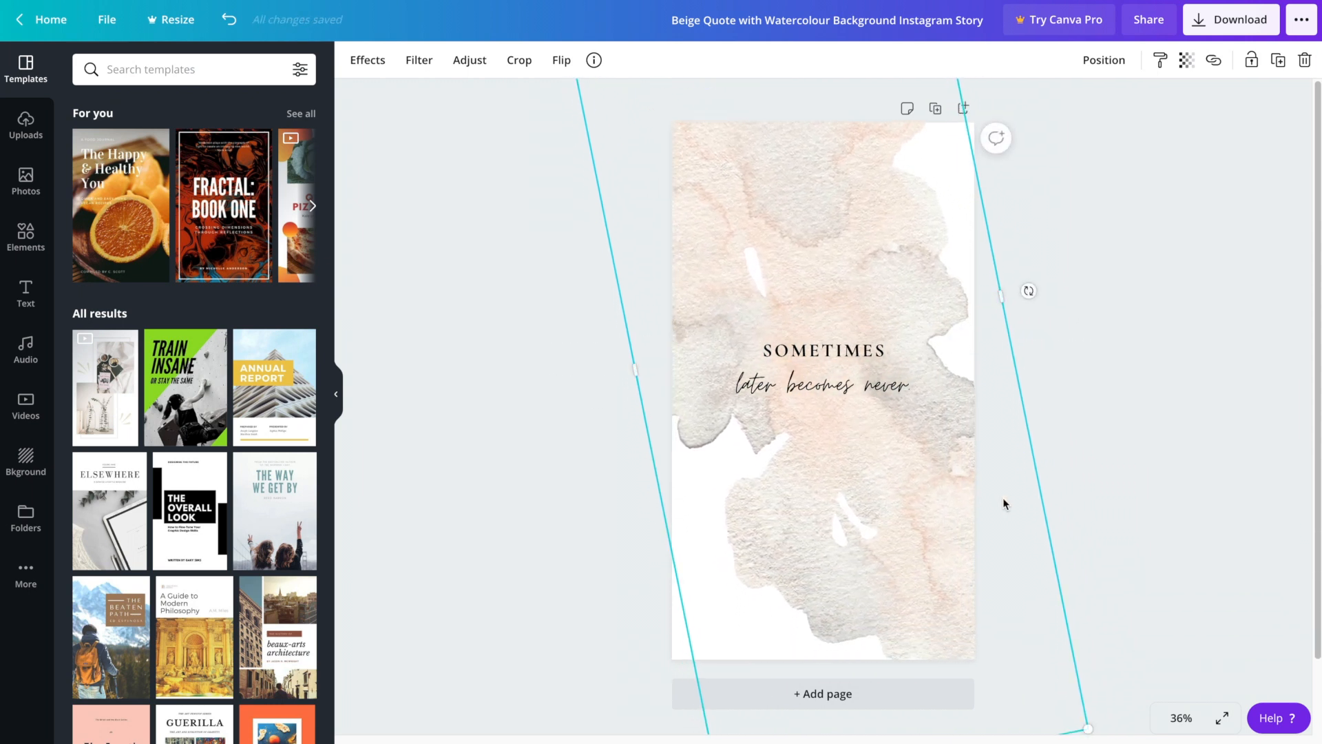
click(1102, 458)
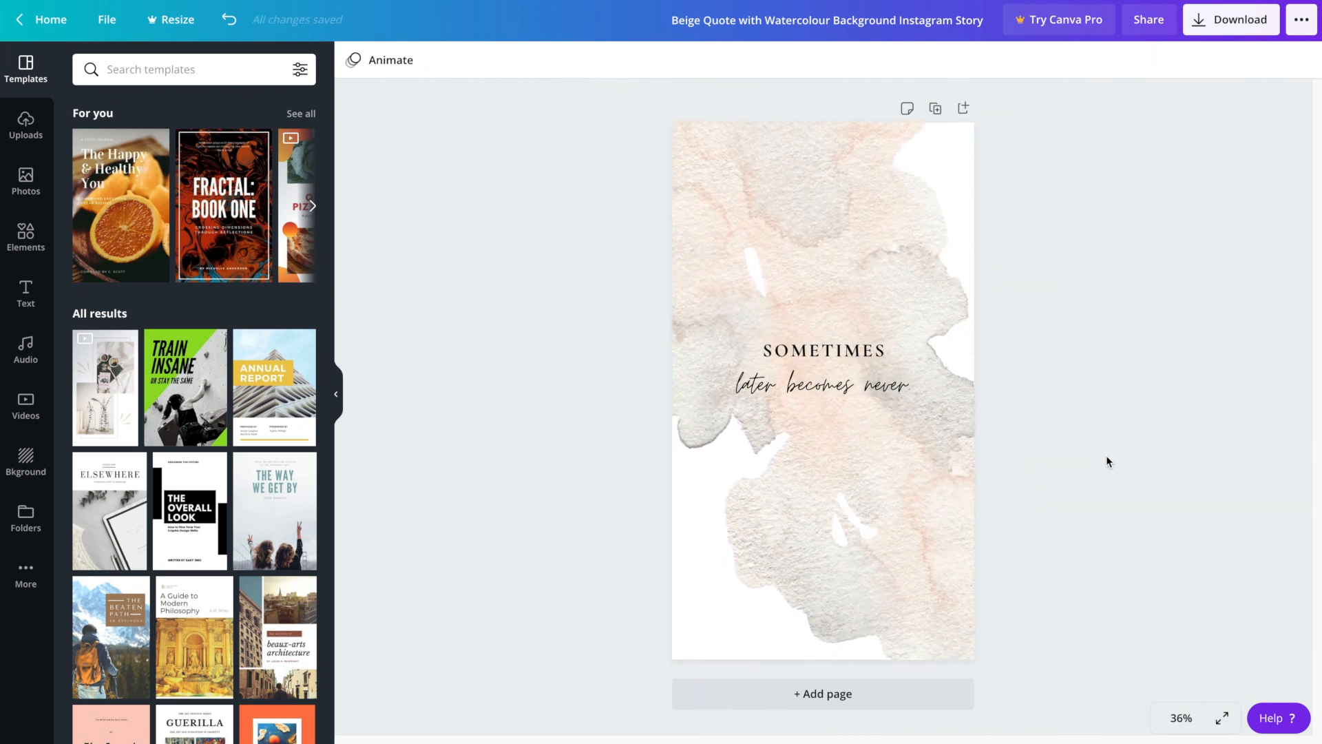
Step: Replace the quote's heading "SOMETIMES" with "GRATITUDE"
click(826, 351)
double_click(826, 351)
text(GRATI)
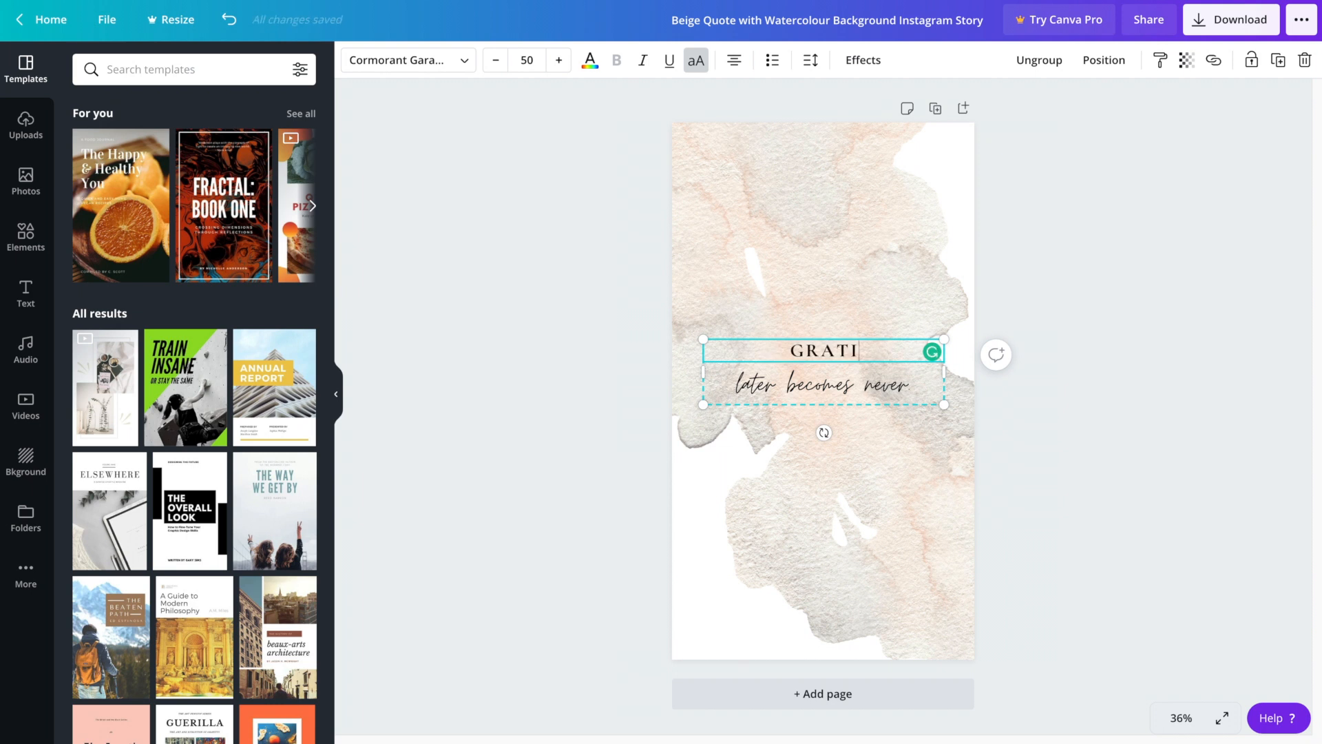
text(TUDE)
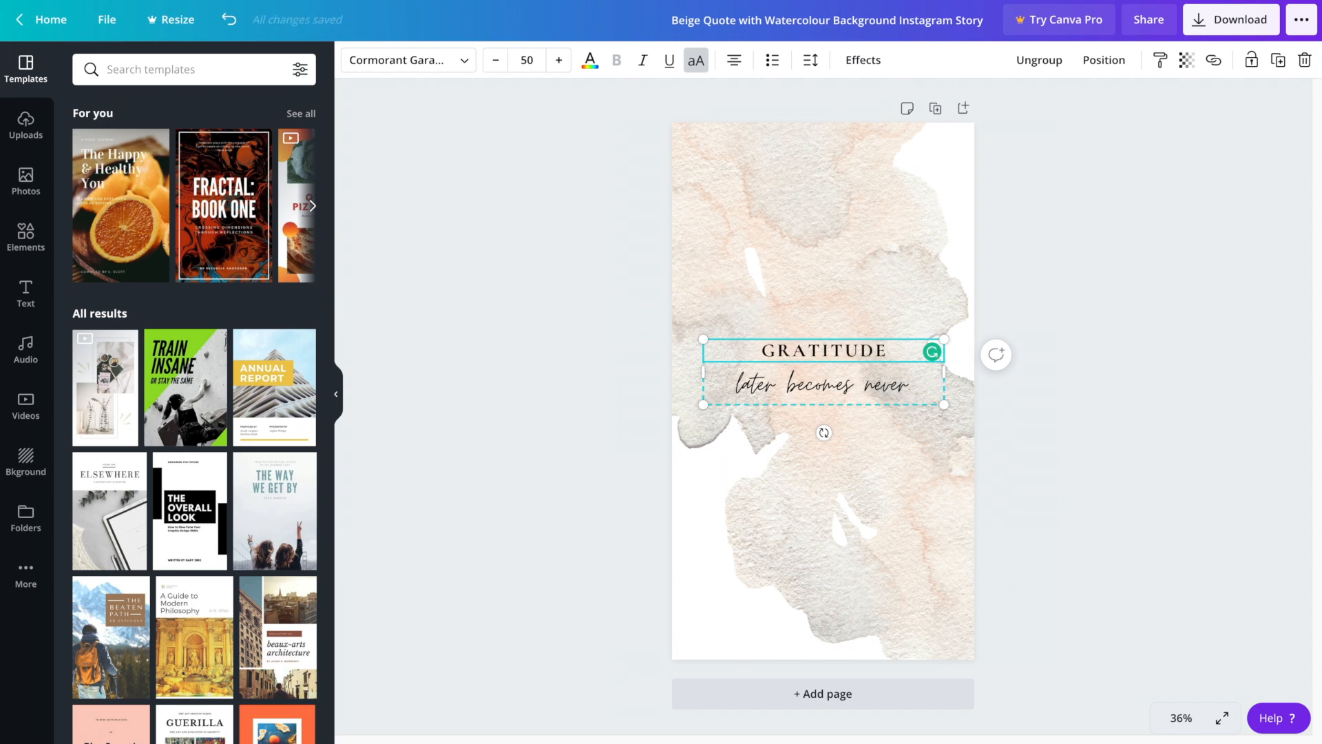
Step: Replace the script line below the heading with "is never out of style"
double_click(806, 383)
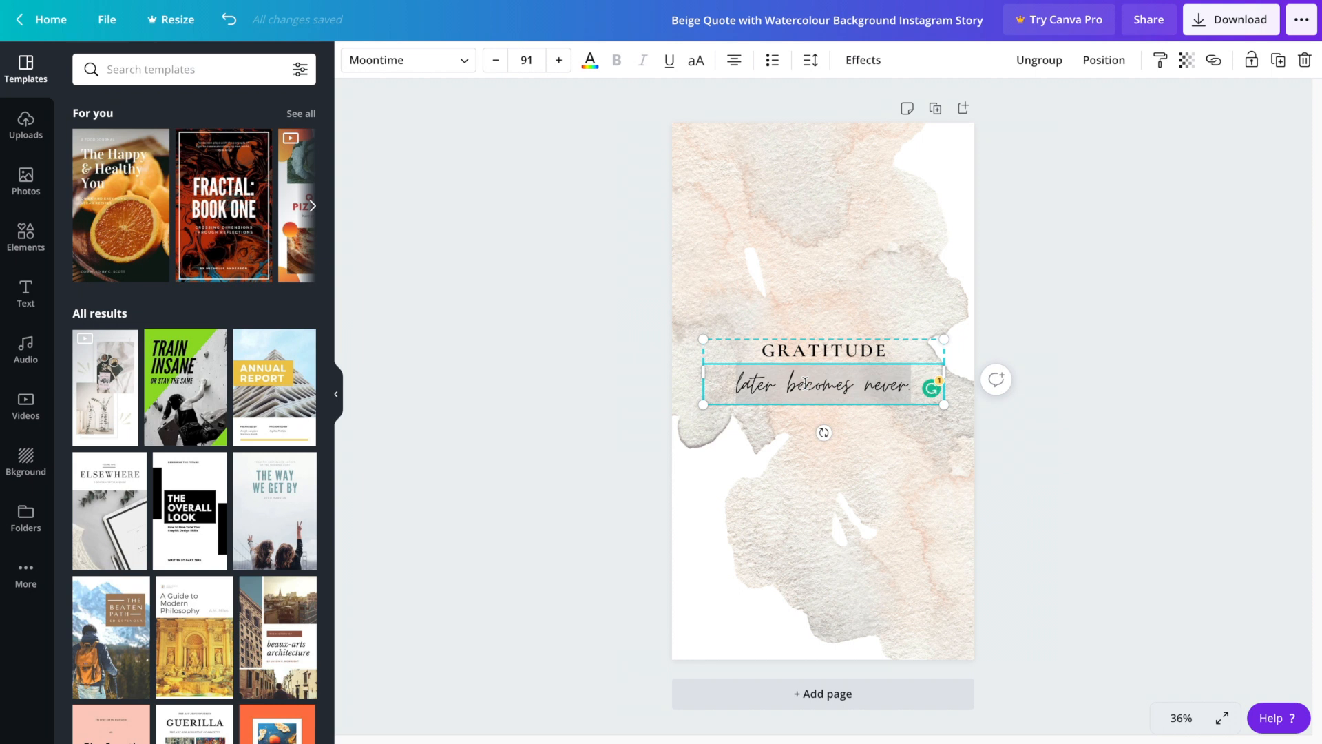
text(is never)
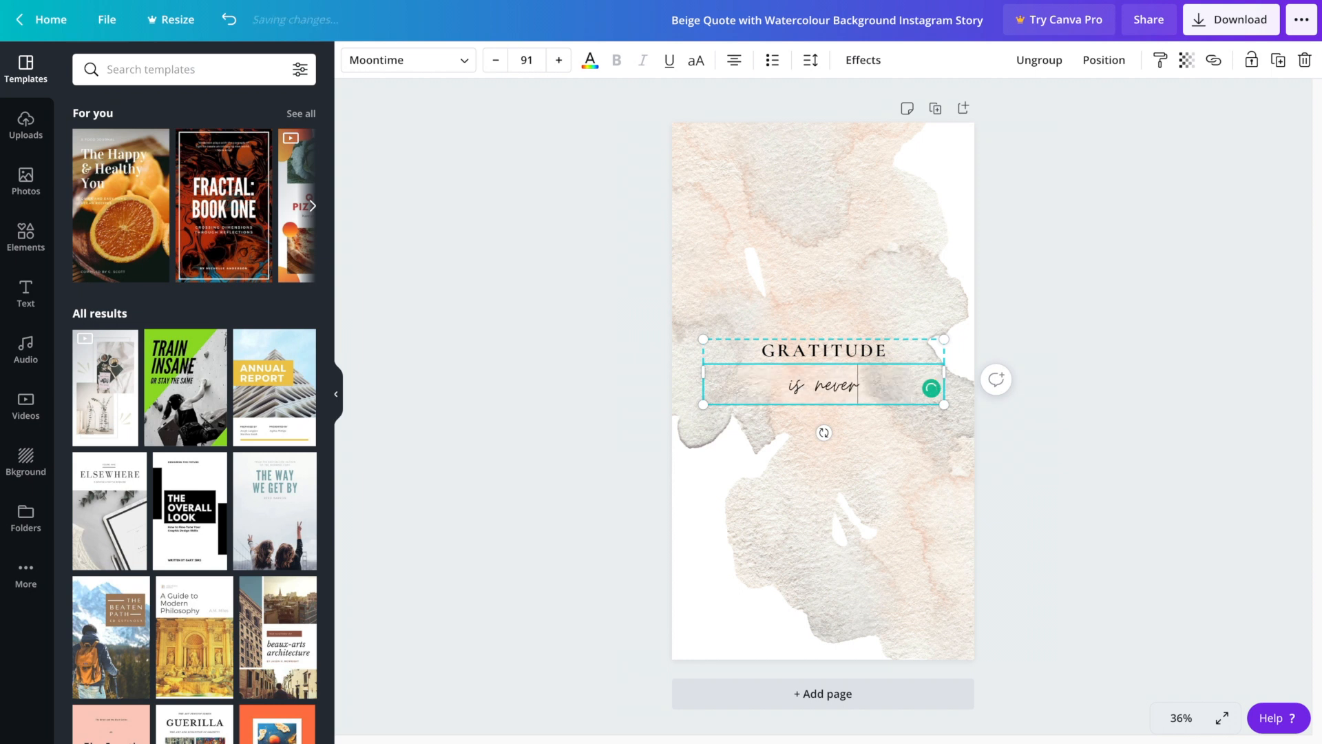
text( out of st)
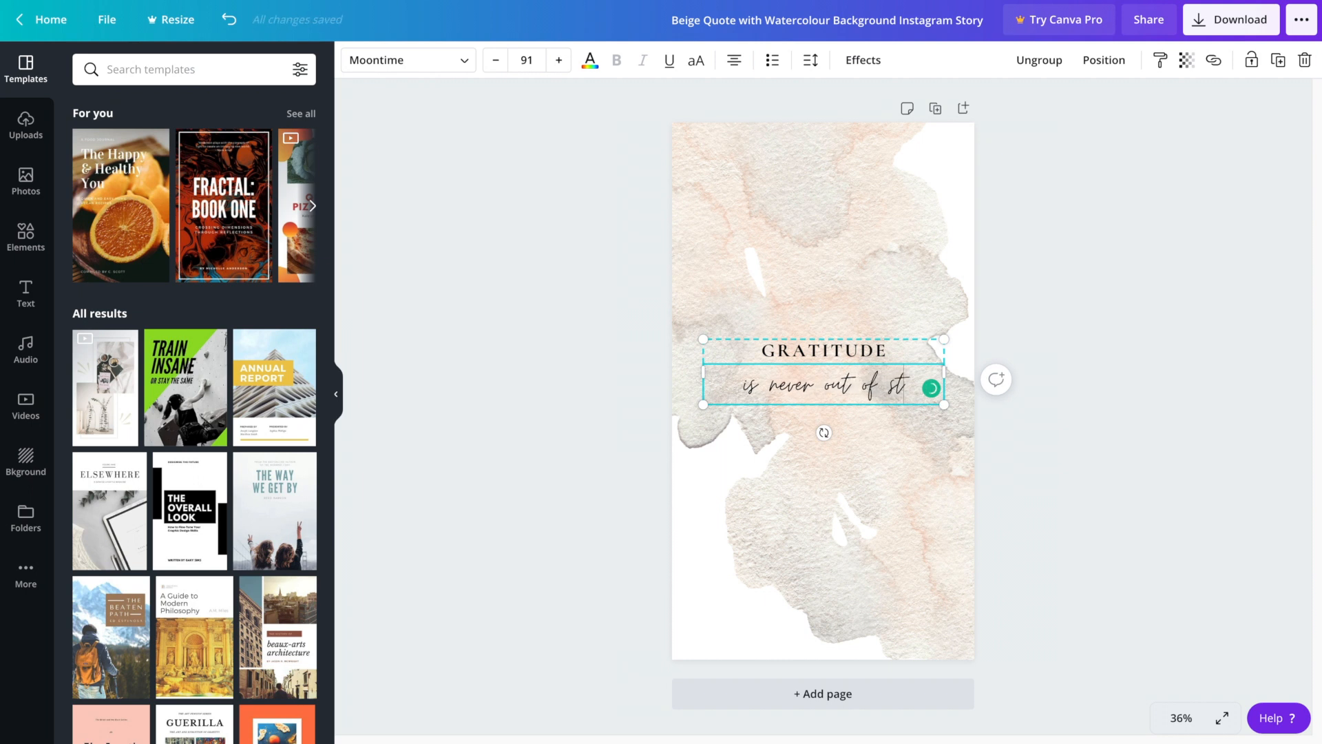
text(yle)
click(1094, 495)
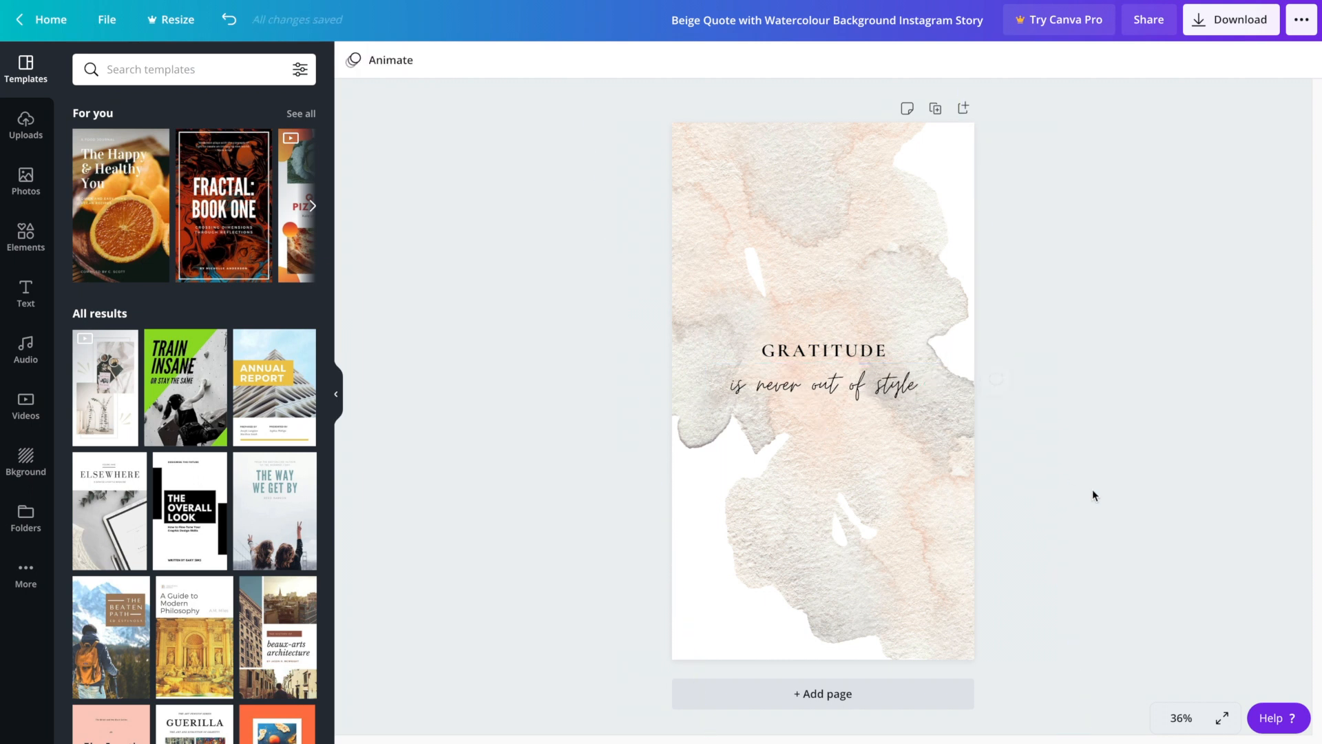
click(864, 372)
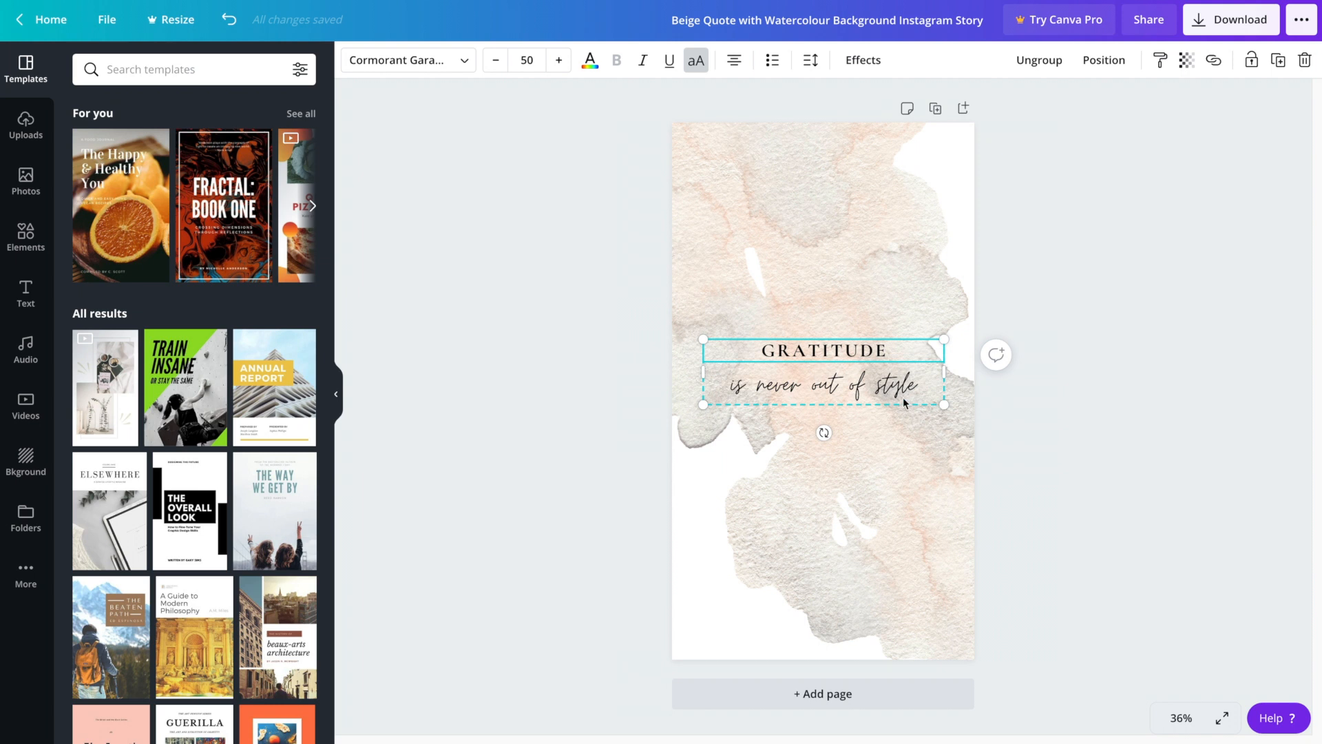
mouse_move(943, 405)
mouse_down()
mouse_move(1004, 460)
mouse_move(927, 398)
mouse_move(961, 431)
mouse_move(941, 408)
mouse_up()
key(ctrl+z)
click(1093, 435)
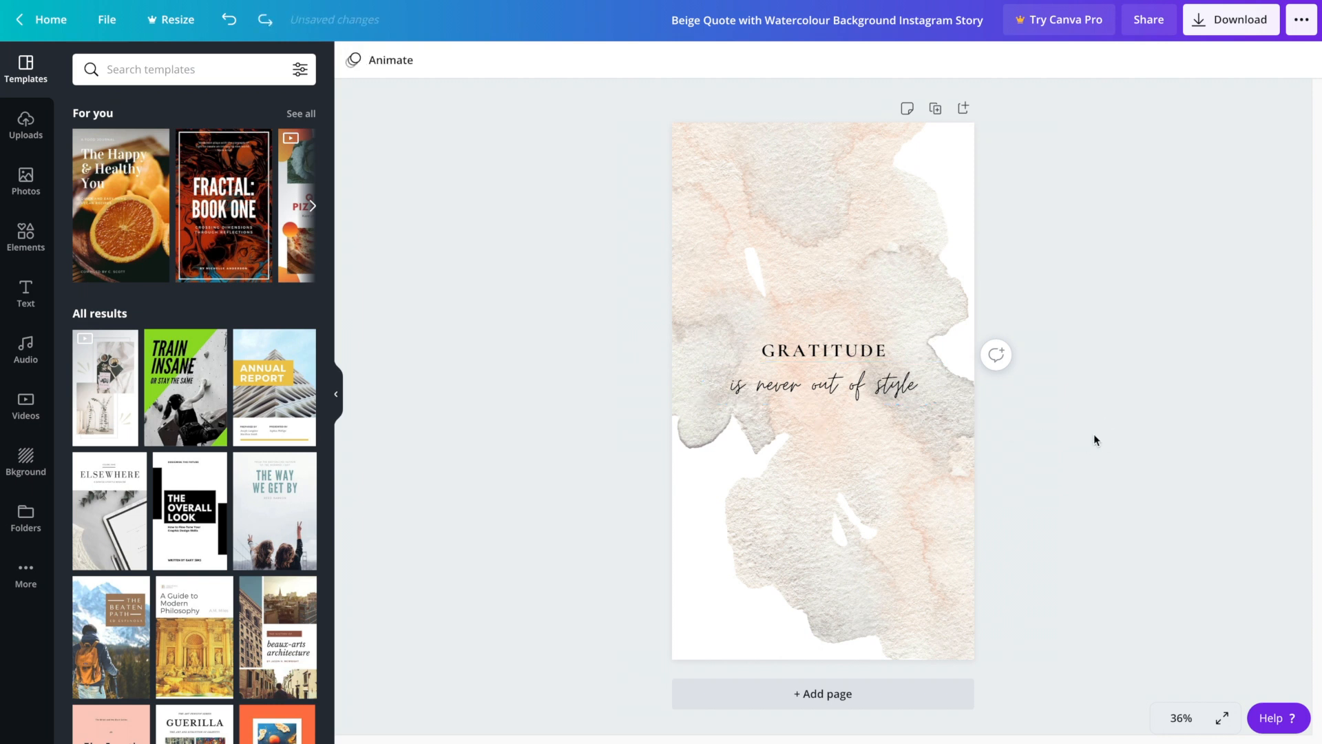
Step: Ungroup the heading "GRATITUDE" and the script line so each text can be edited separately
click(834, 381)
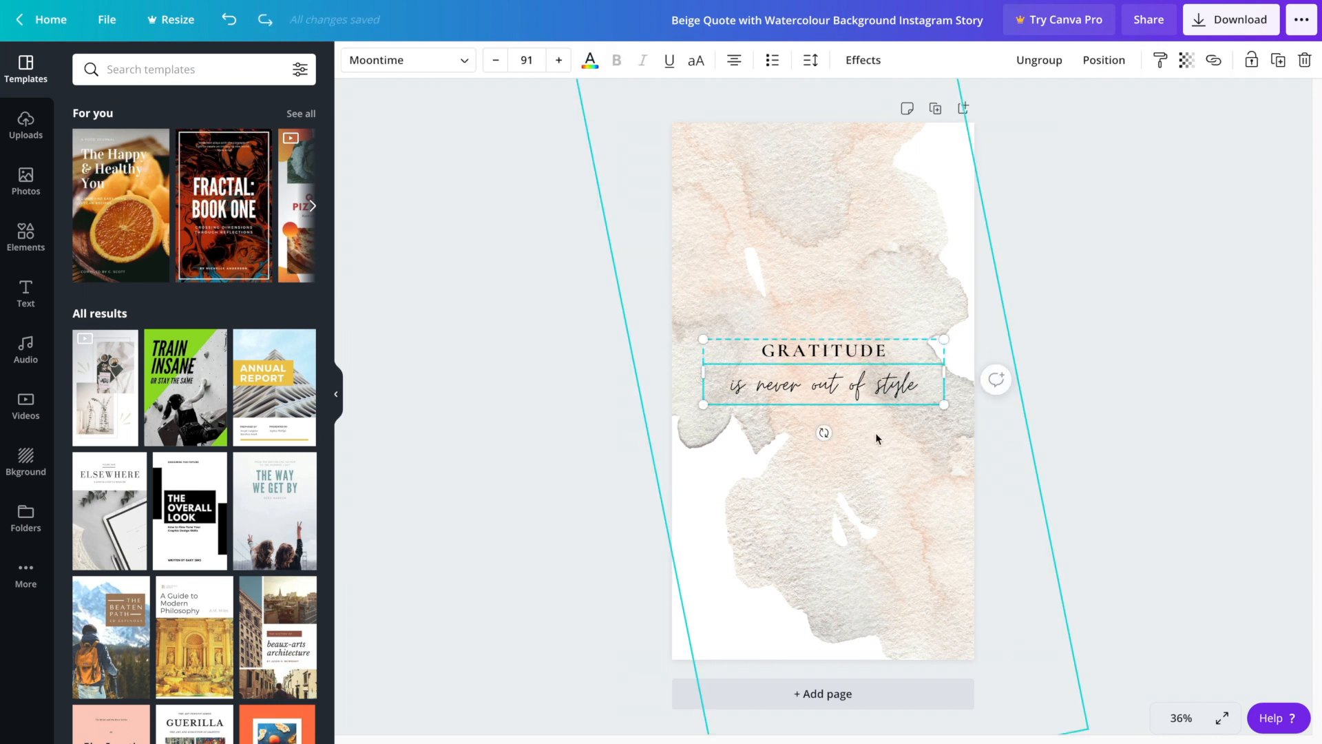
click(1031, 61)
click(1171, 412)
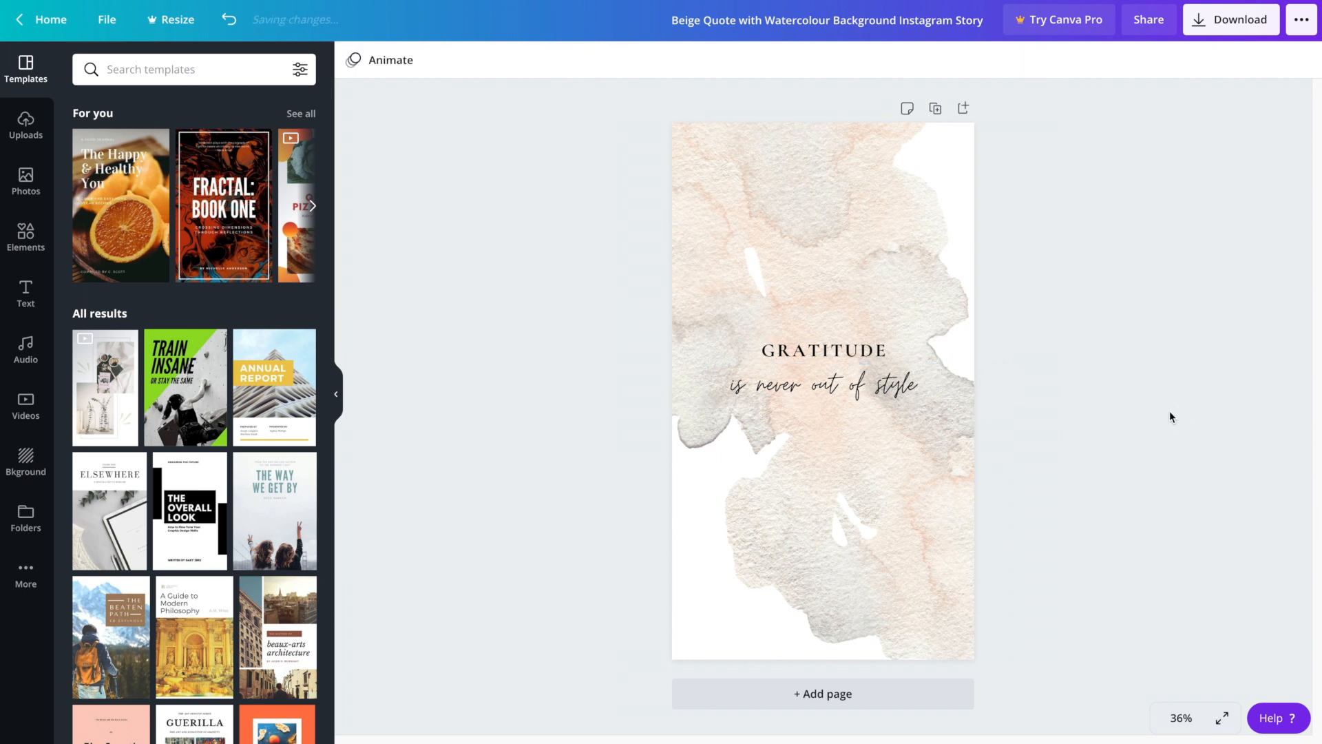
click(851, 351)
click(962, 387)
Step: Set the font size of the heading "GRATITUDE" to 60
click(835, 351)
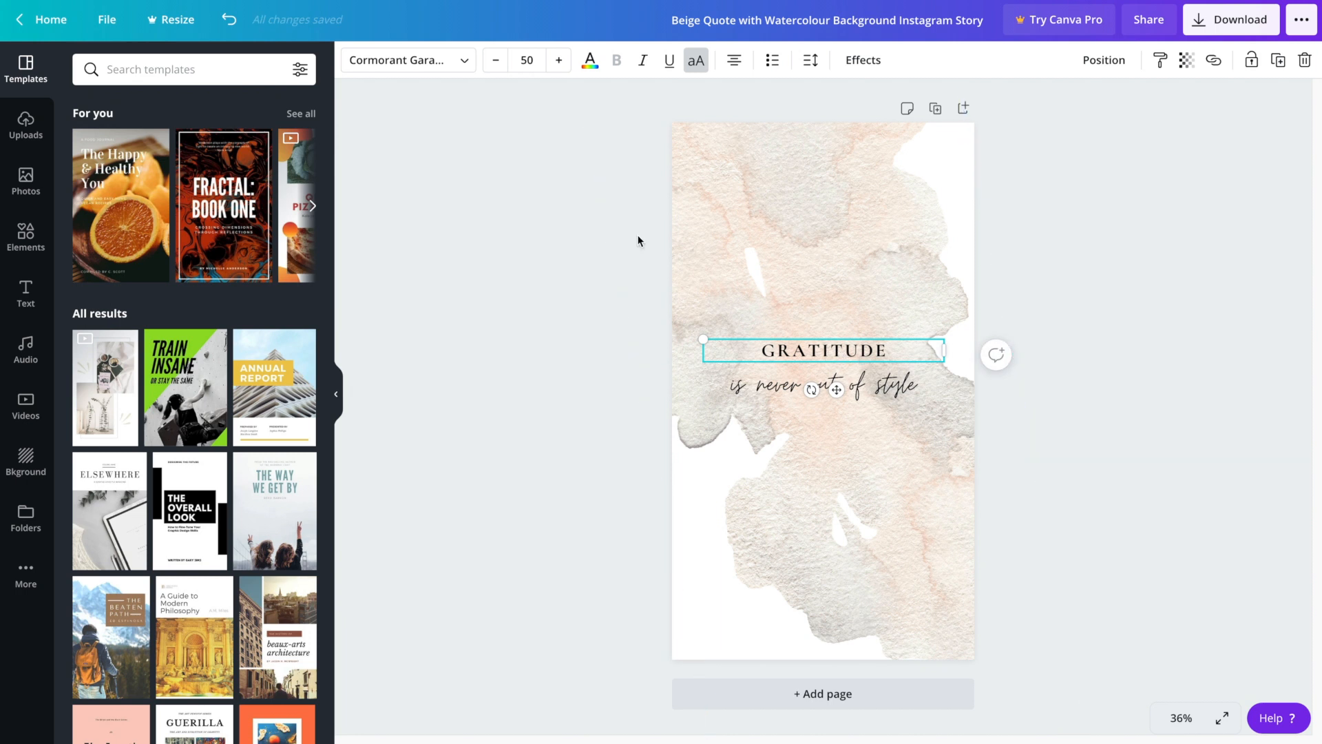
click(558, 60)
click(558, 61)
click(558, 61)
click(541, 61)
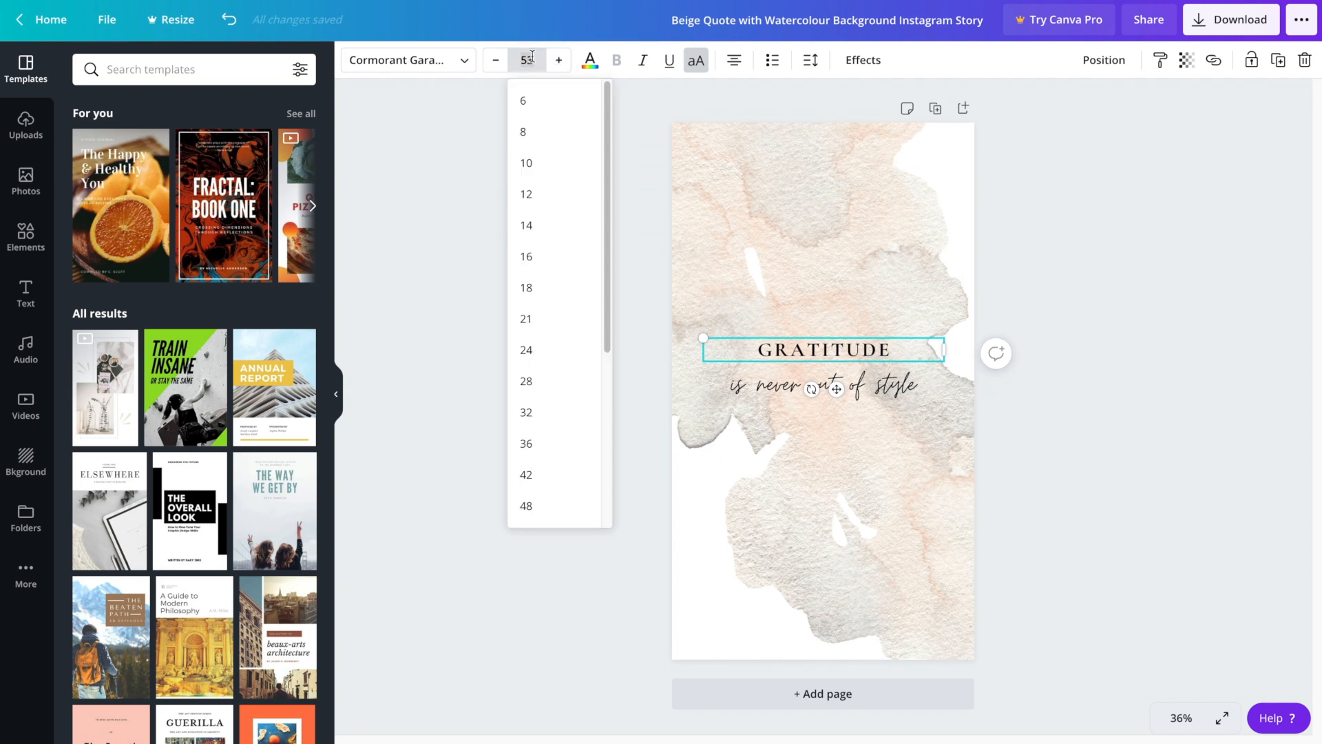
drag(609, 138, 622, 298)
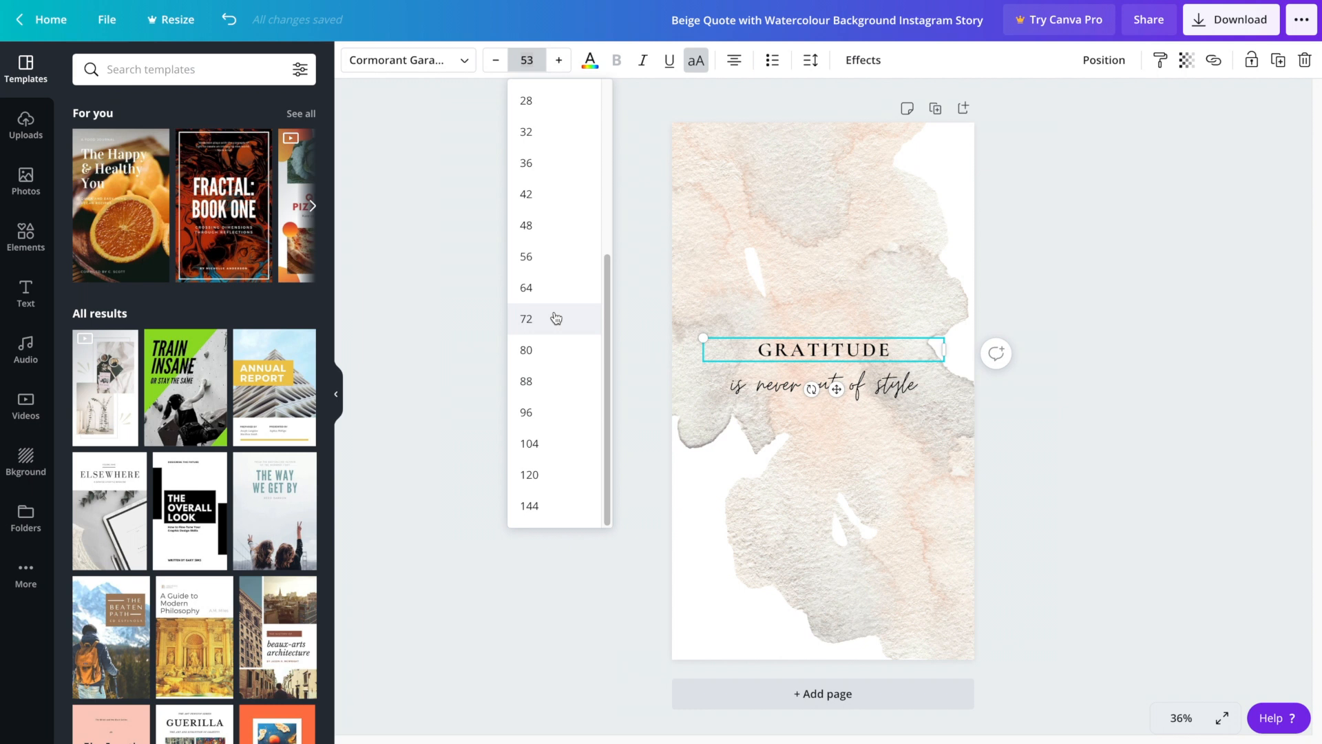
click(532, 61)
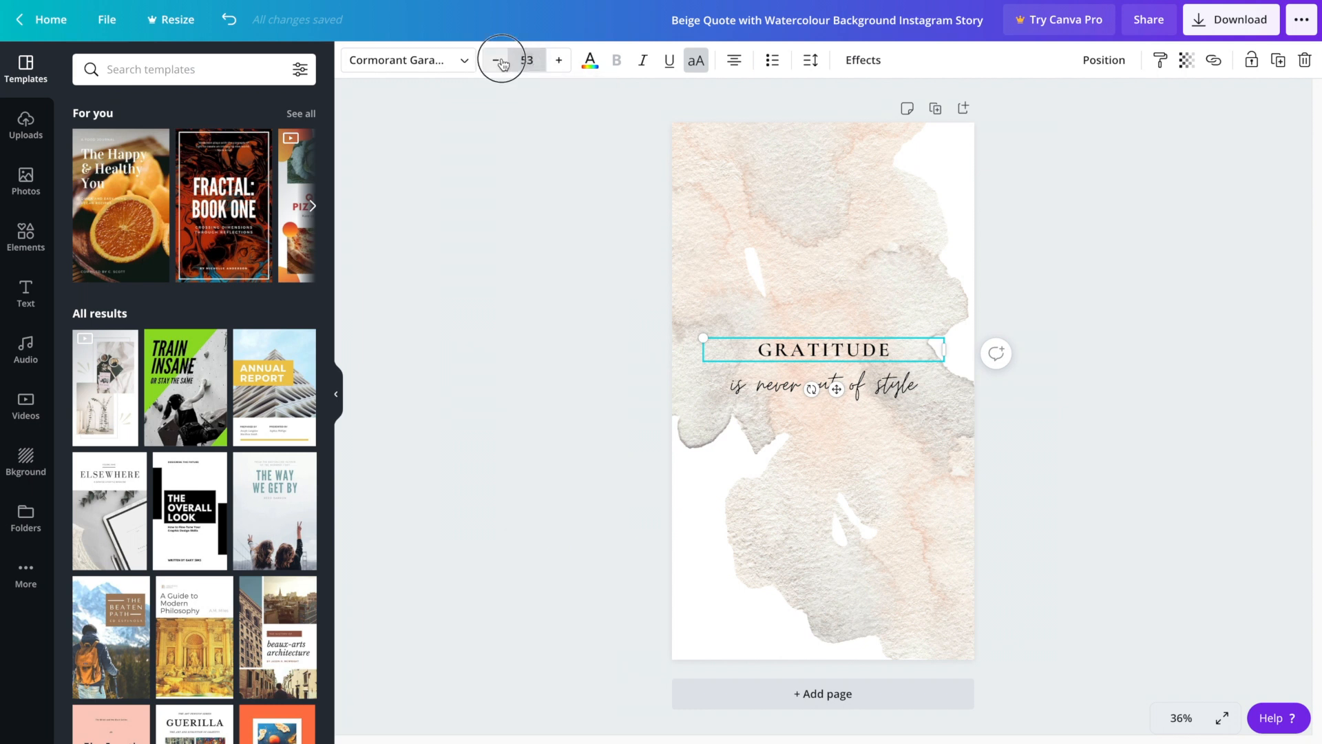
click(527, 60)
click(540, 60)
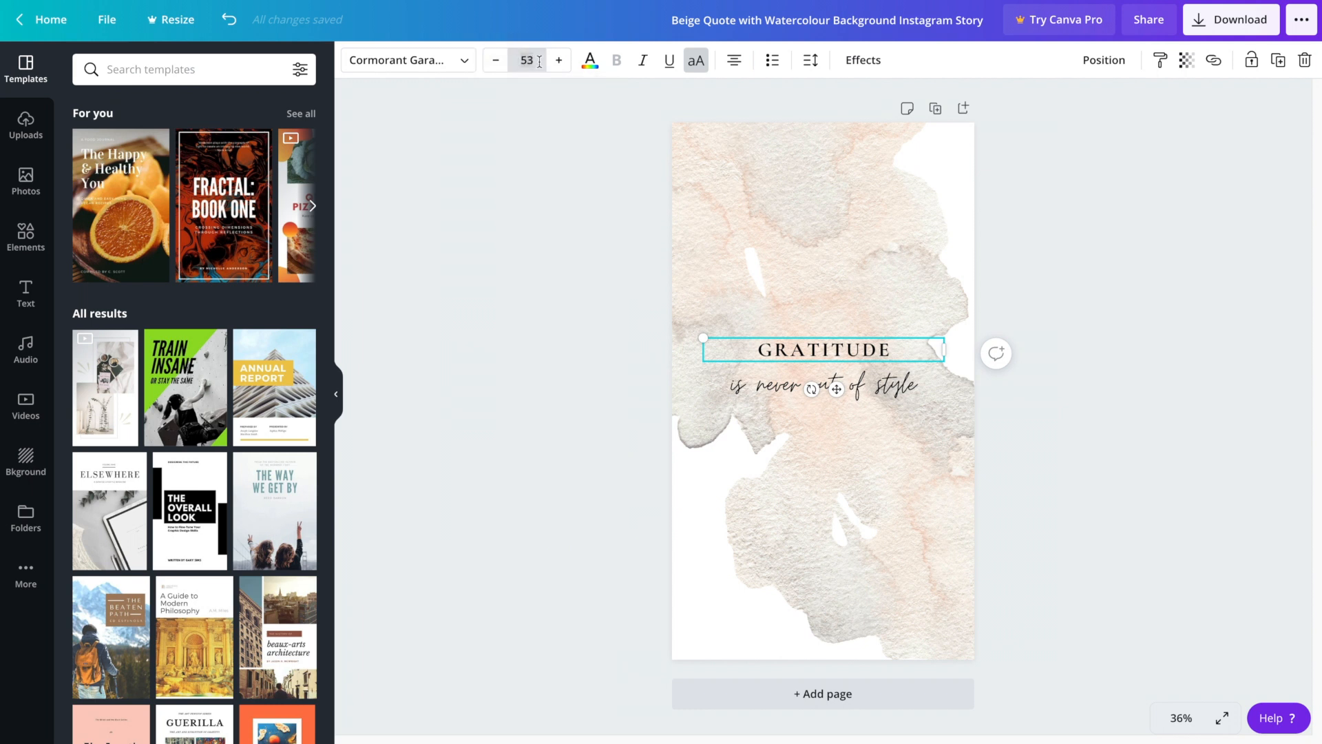
text(60)
key(Return)
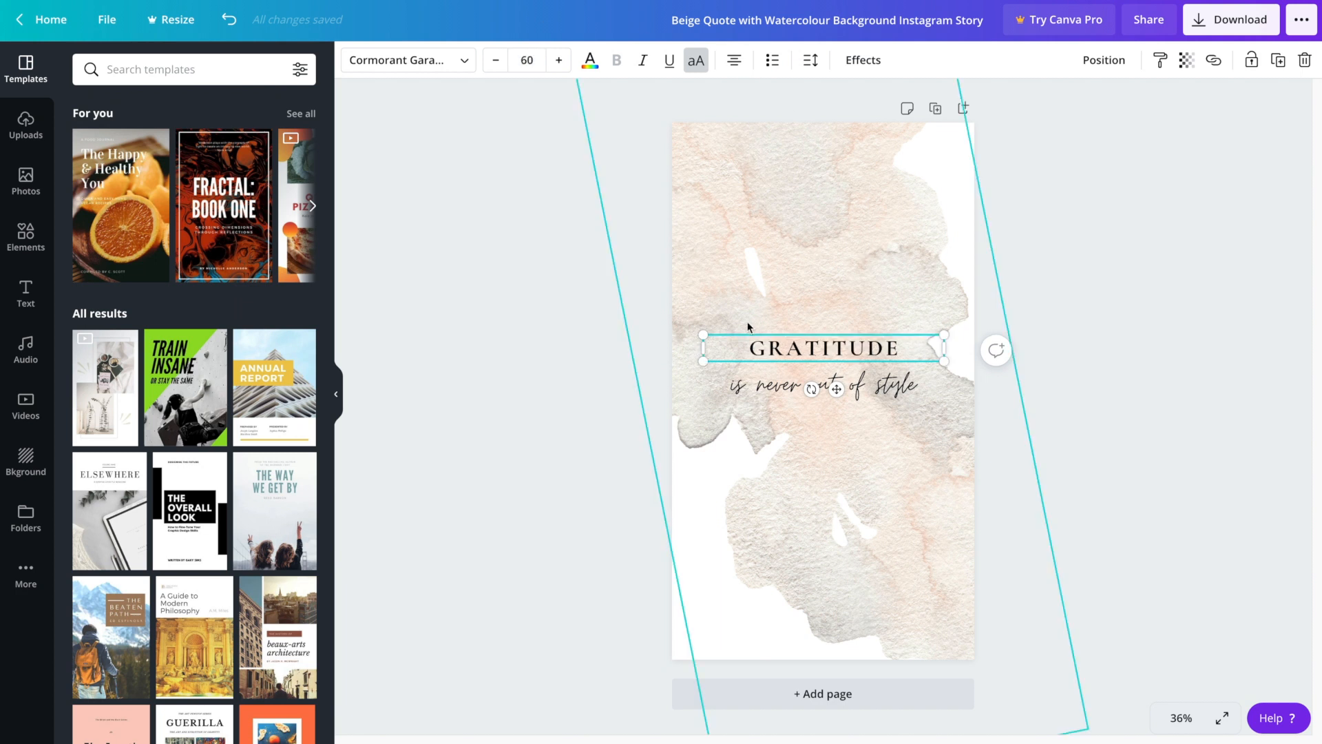
Step: Scale the heading "GRATITUDE" up to a font size of about 78 and centre it above the script line
drag(945, 335, 1012, 284)
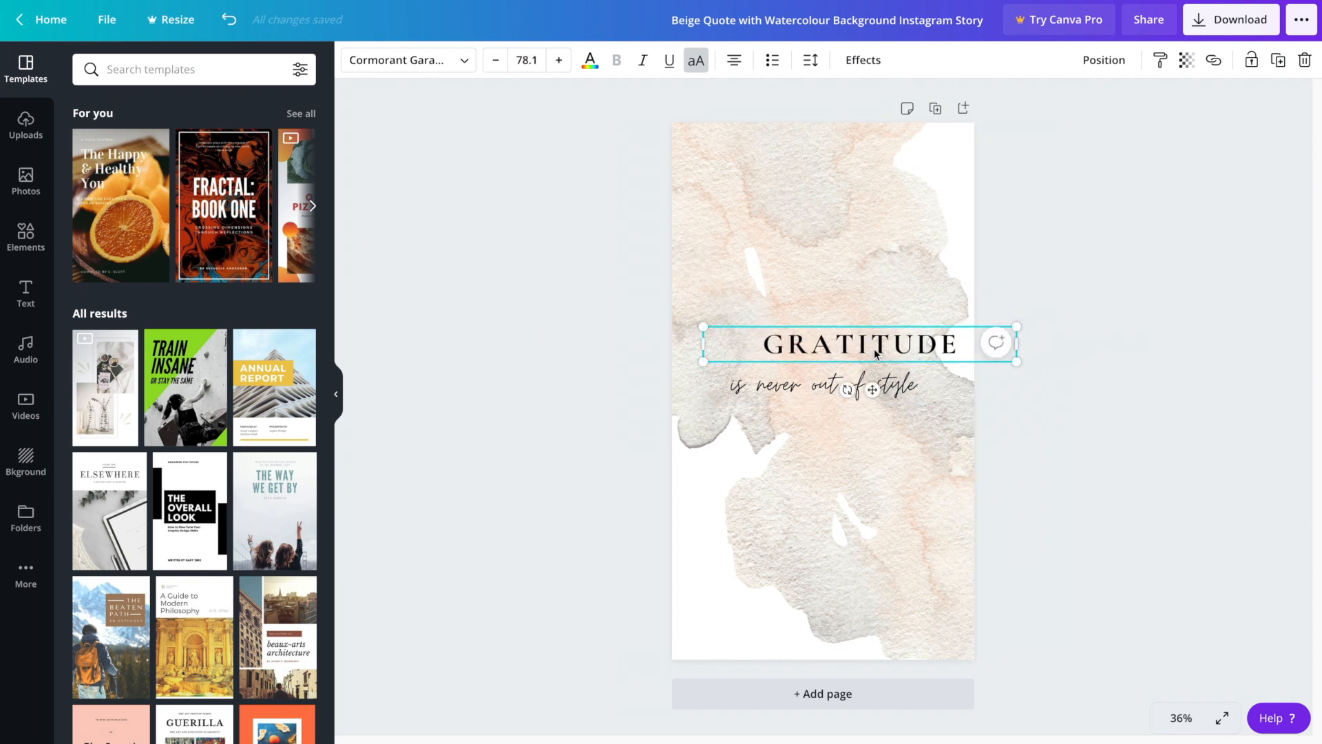
drag(884, 341, 848, 339)
click(1012, 274)
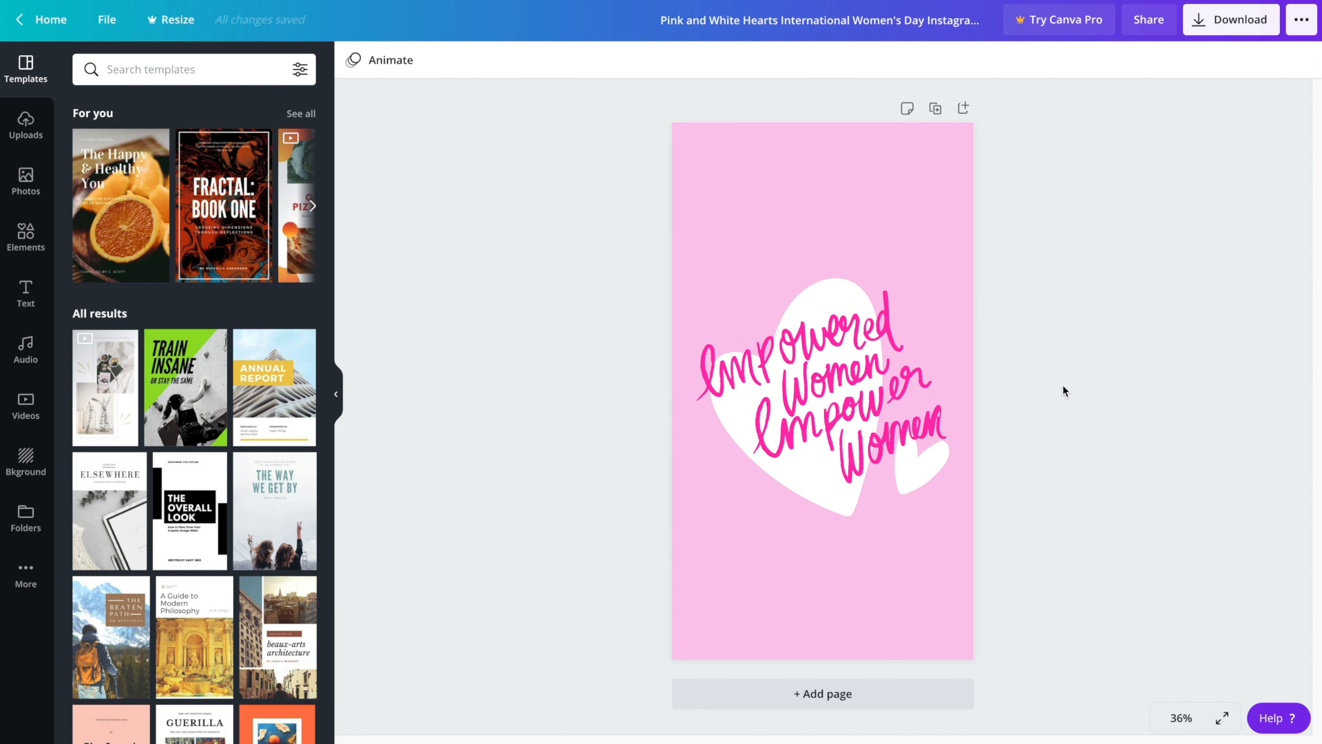
click(888, 398)
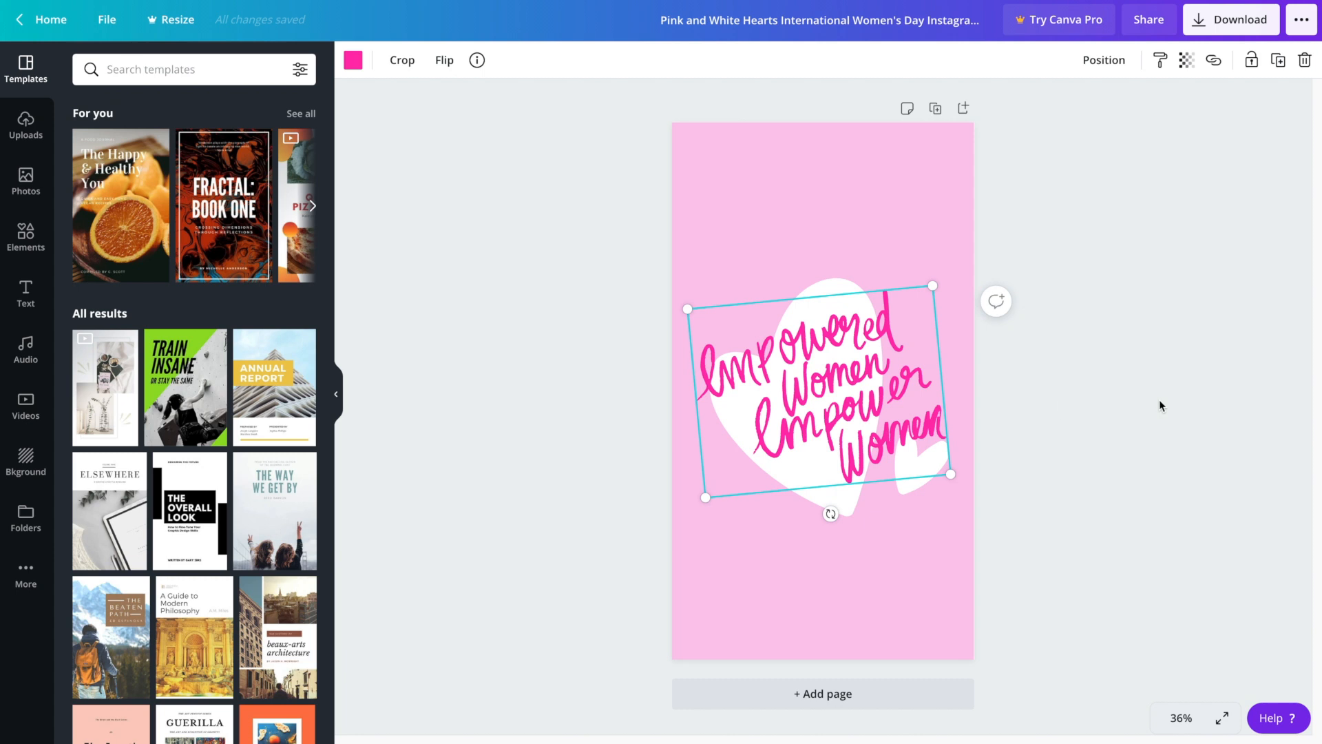
double_click(828, 380)
click(1052, 394)
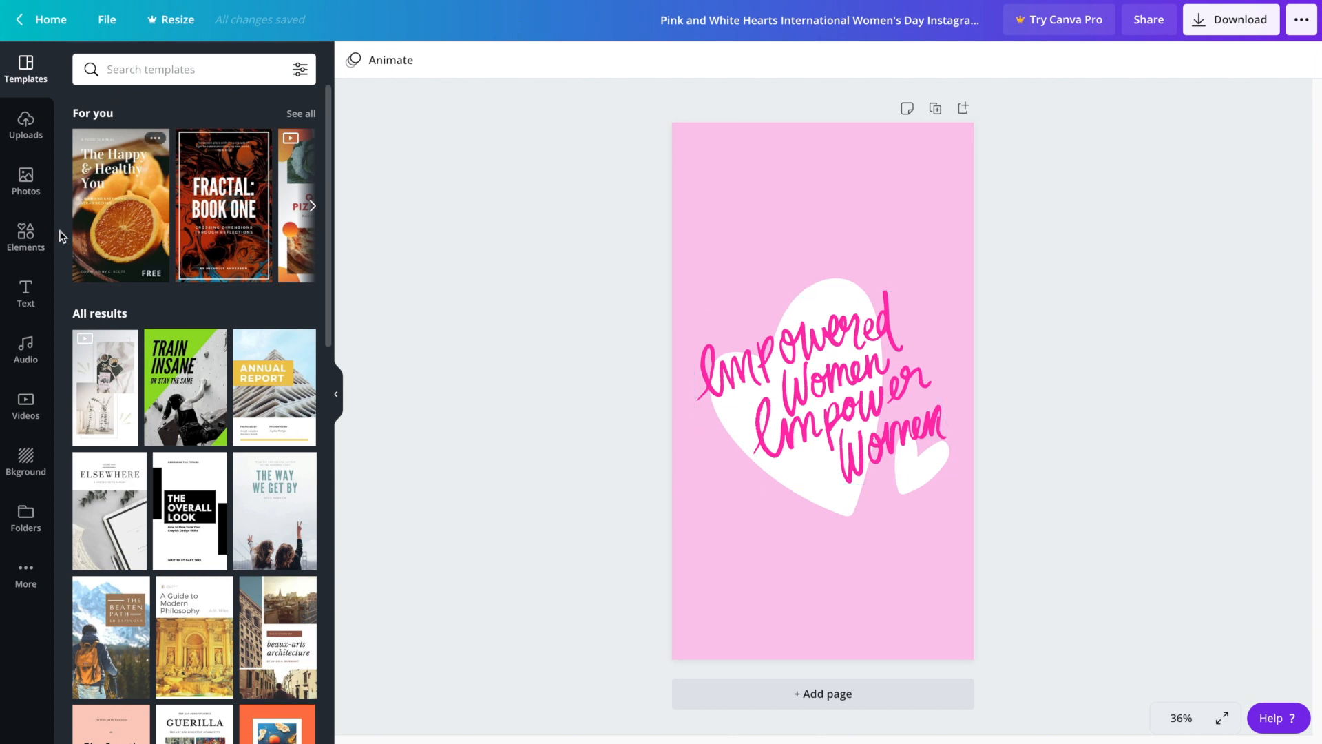
Step: Search the elements library for "saying" in the pink and white hearts story design
click(26, 236)
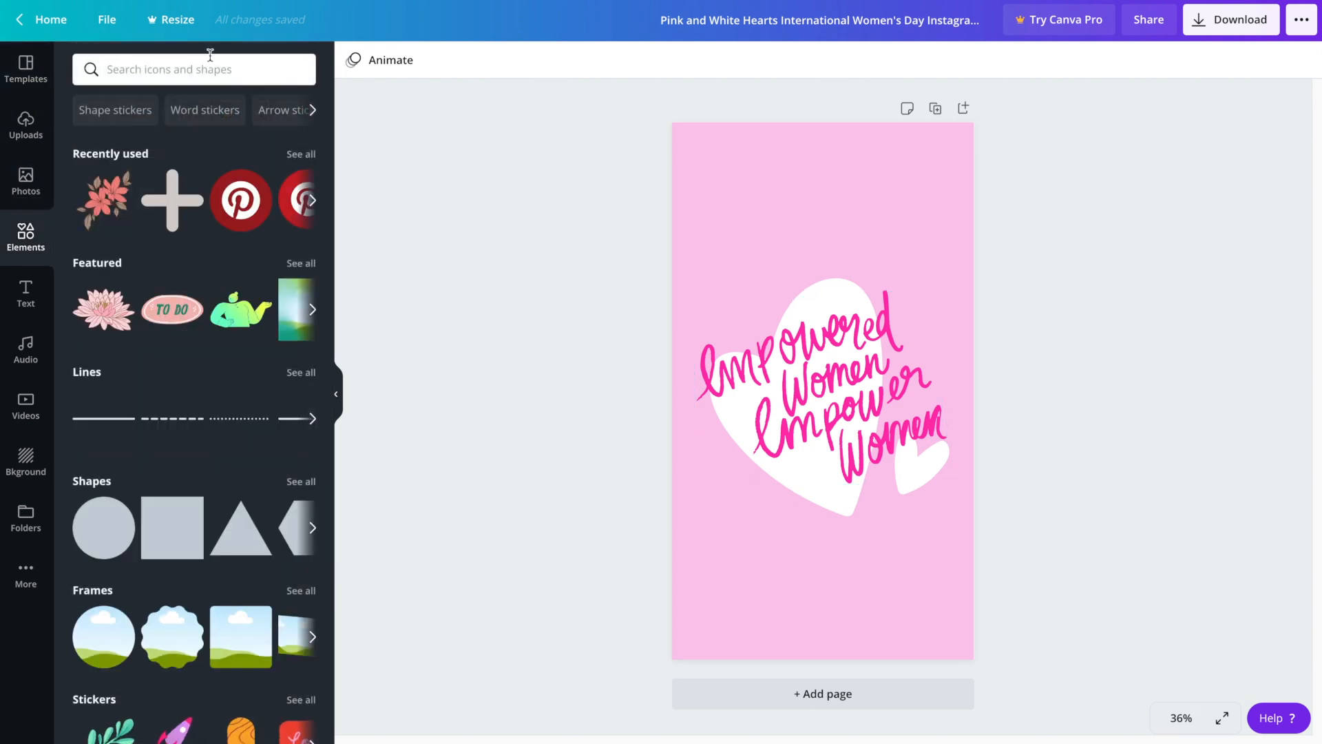
click(203, 66)
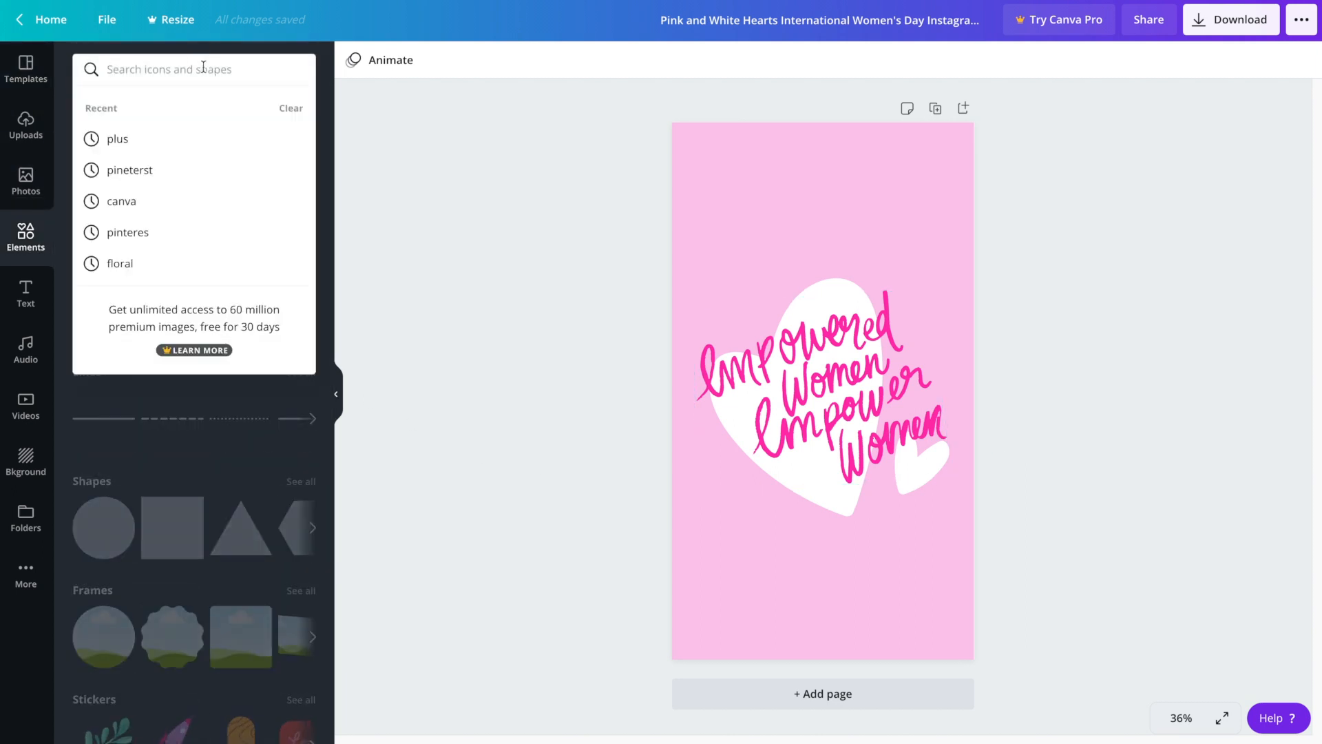
text(quot)
key(Return)
key(ctrl+a)
text(saying)
key(Return)
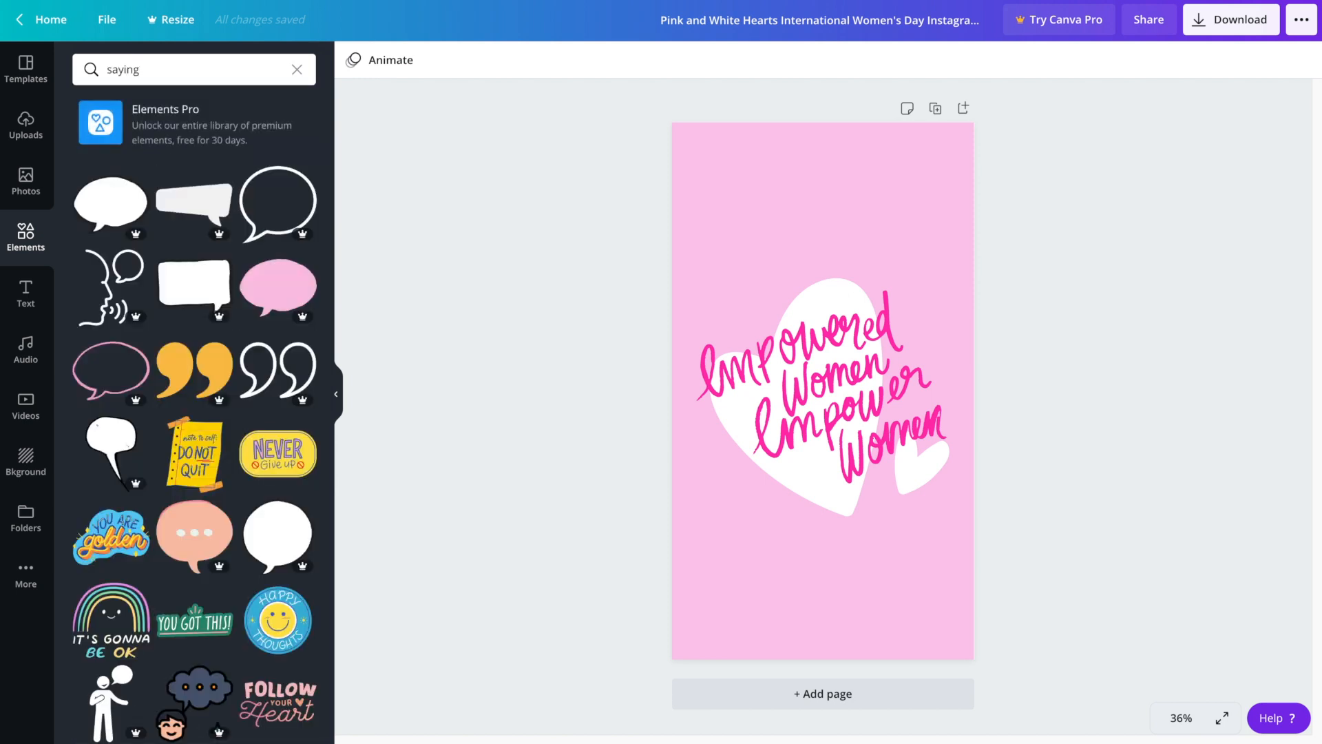
Step: Delete the "Empowered Women Empower Women" lettering and add the free "Follow Your Heart" graphic in its place
click(816, 372)
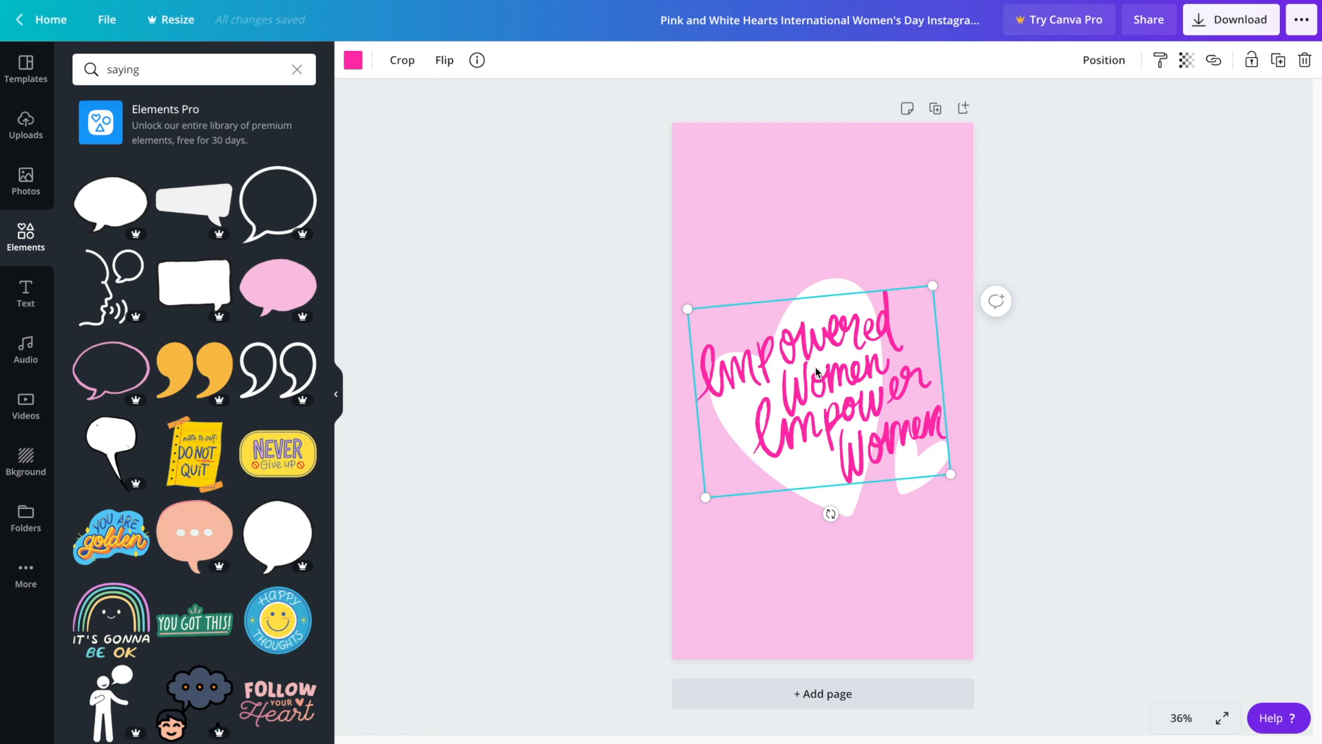
key(Delete)
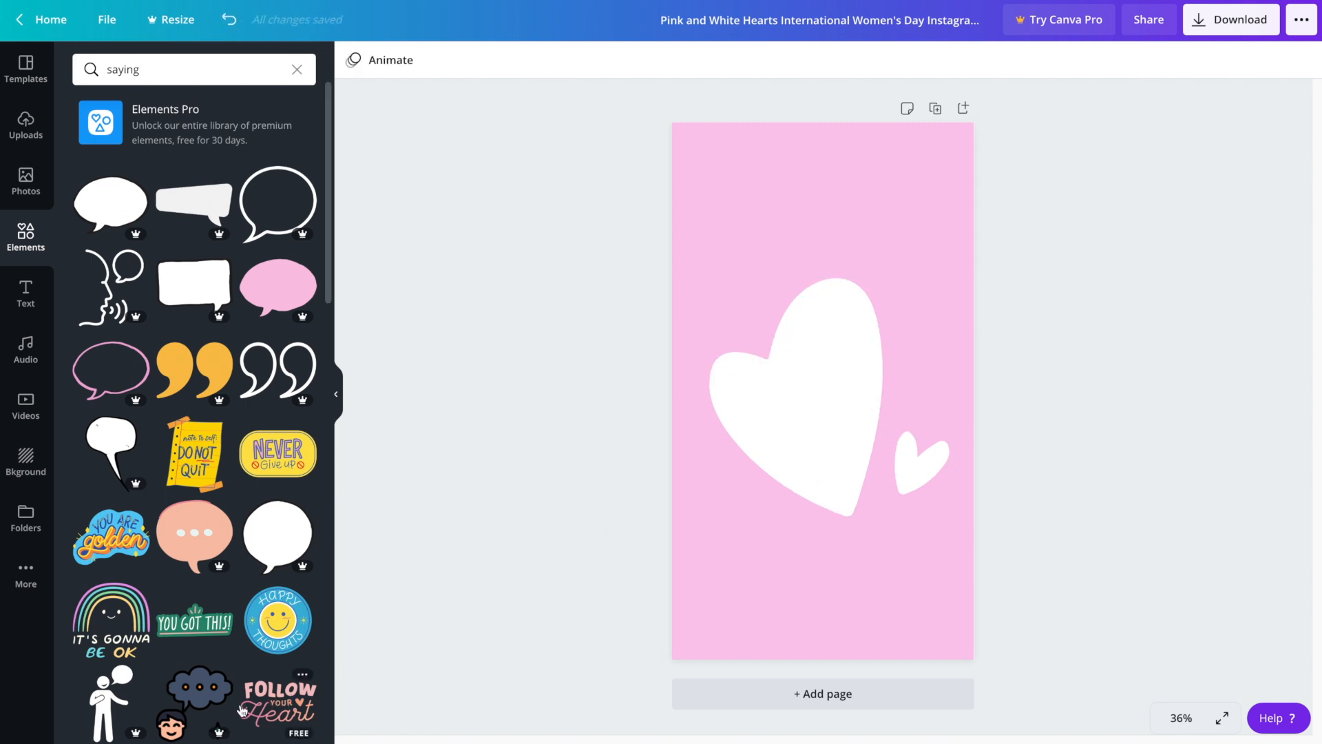
click(273, 707)
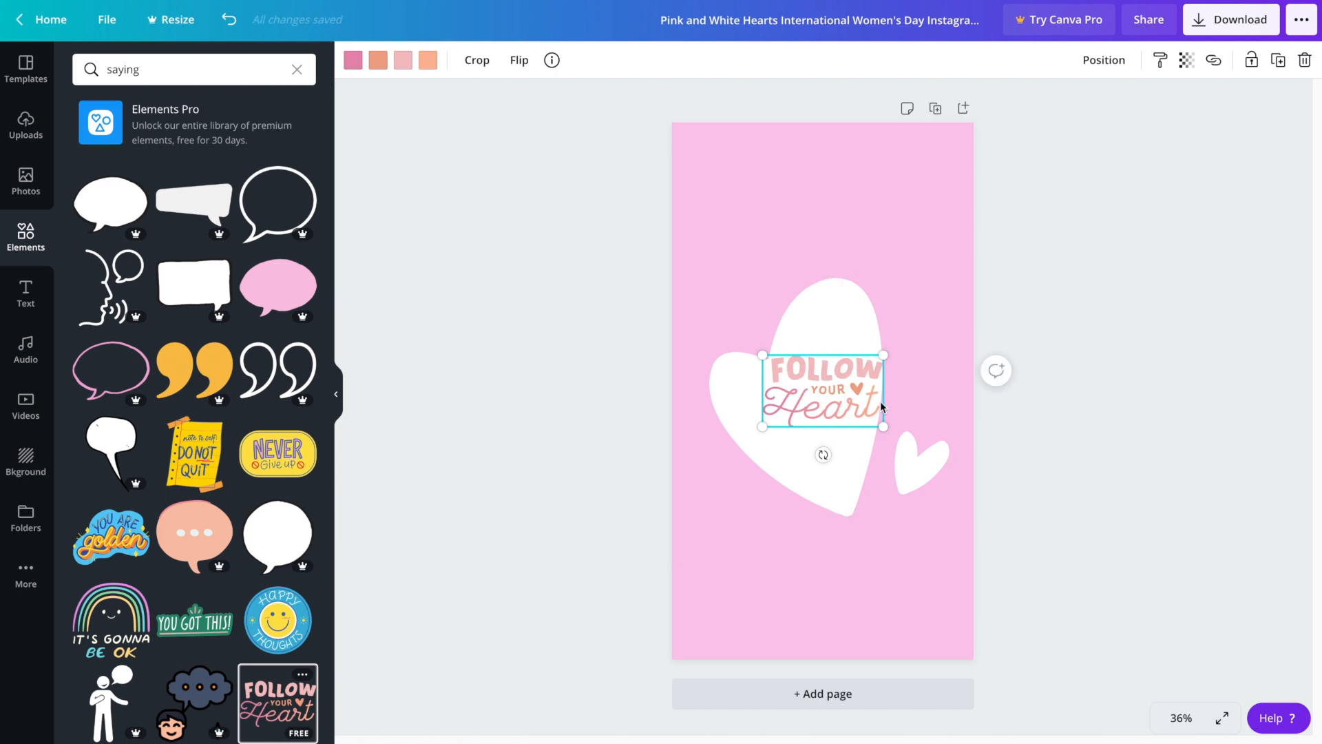
Step: Enlarge the "Follow Your Heart" graphic to nearly the page width and centre it over the white hearts
drag(880, 427, 1035, 532)
drag(915, 465, 843, 440)
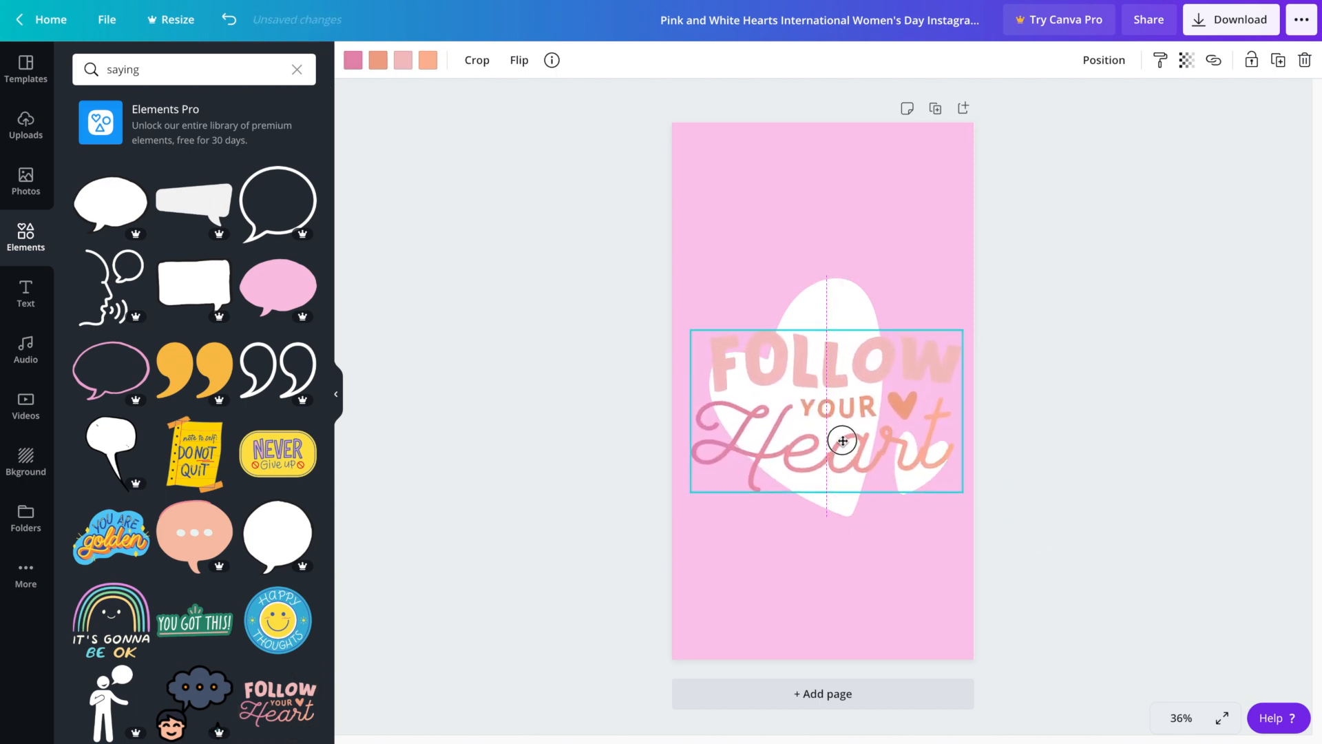
drag(690, 493, 709, 482)
drag(836, 438, 829, 443)
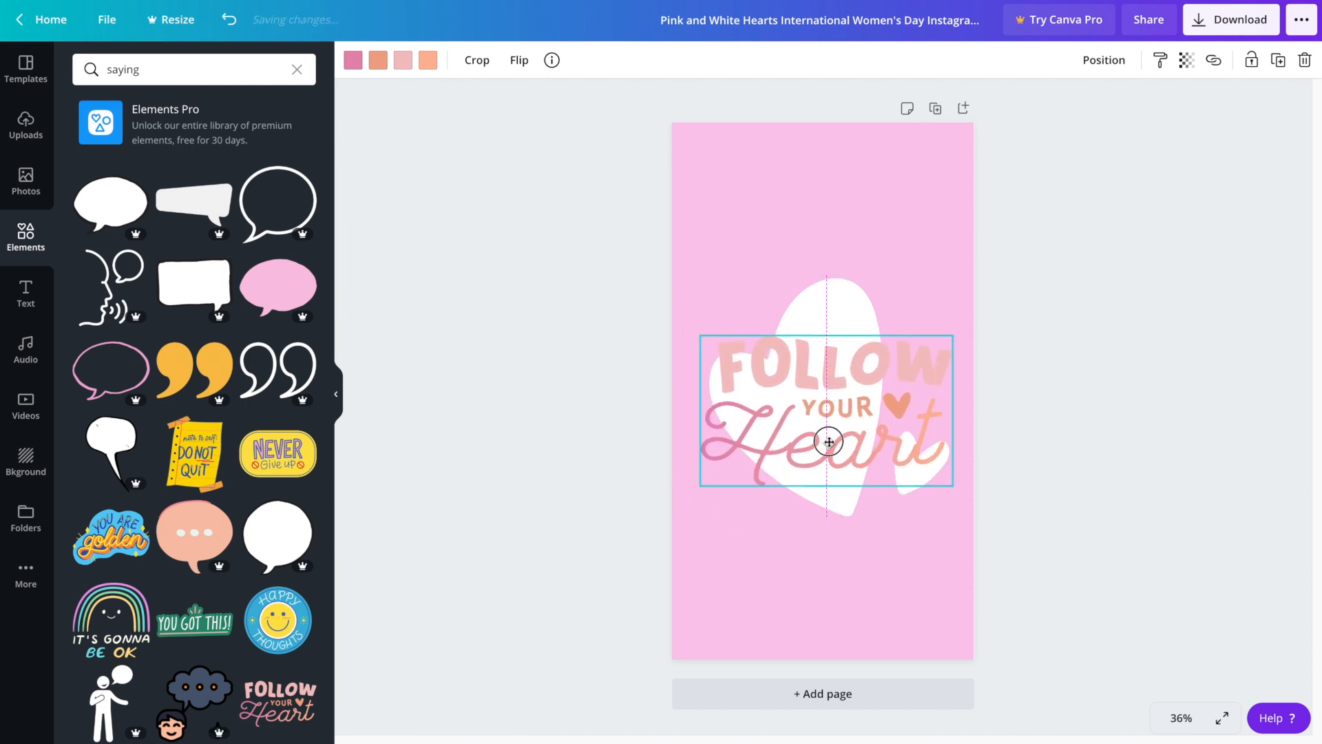
click(1119, 423)
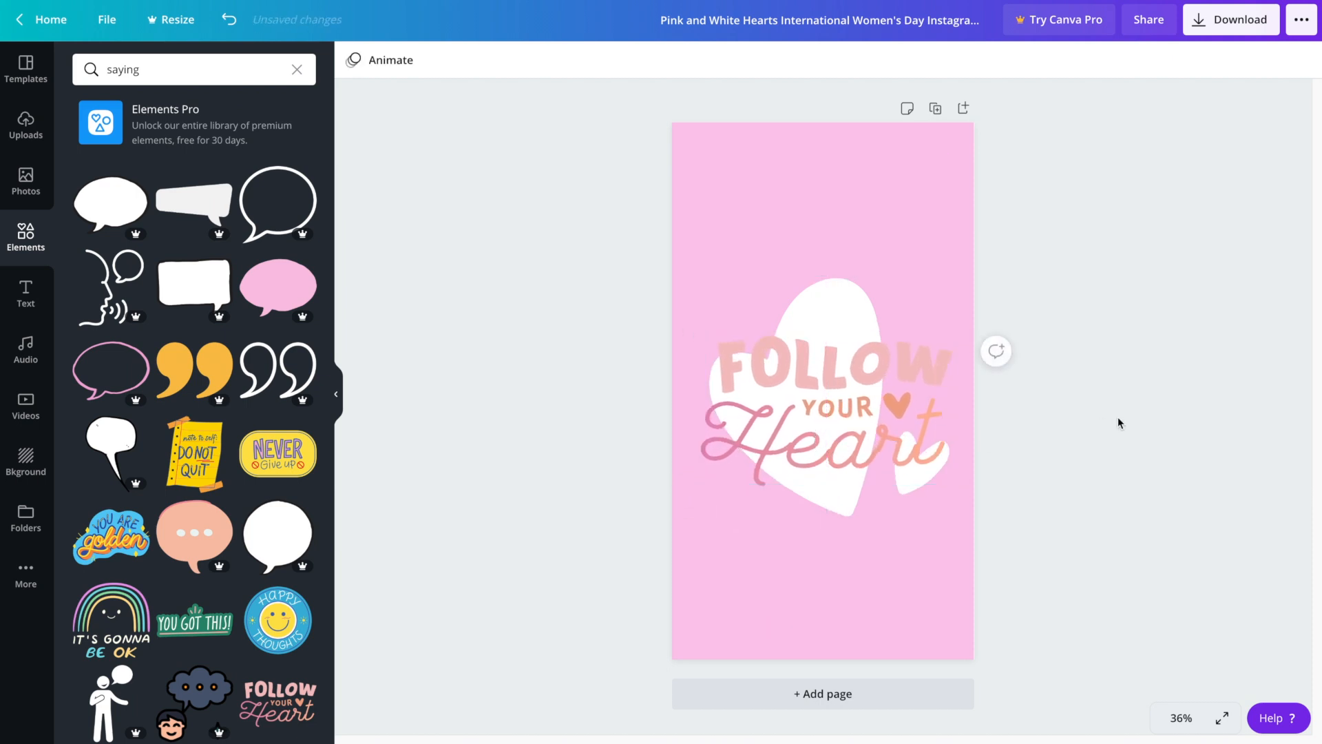
Step: Shrink the white hearts graphic slightly and centre it behind the "Follow Your Heart" lettering
click(832, 303)
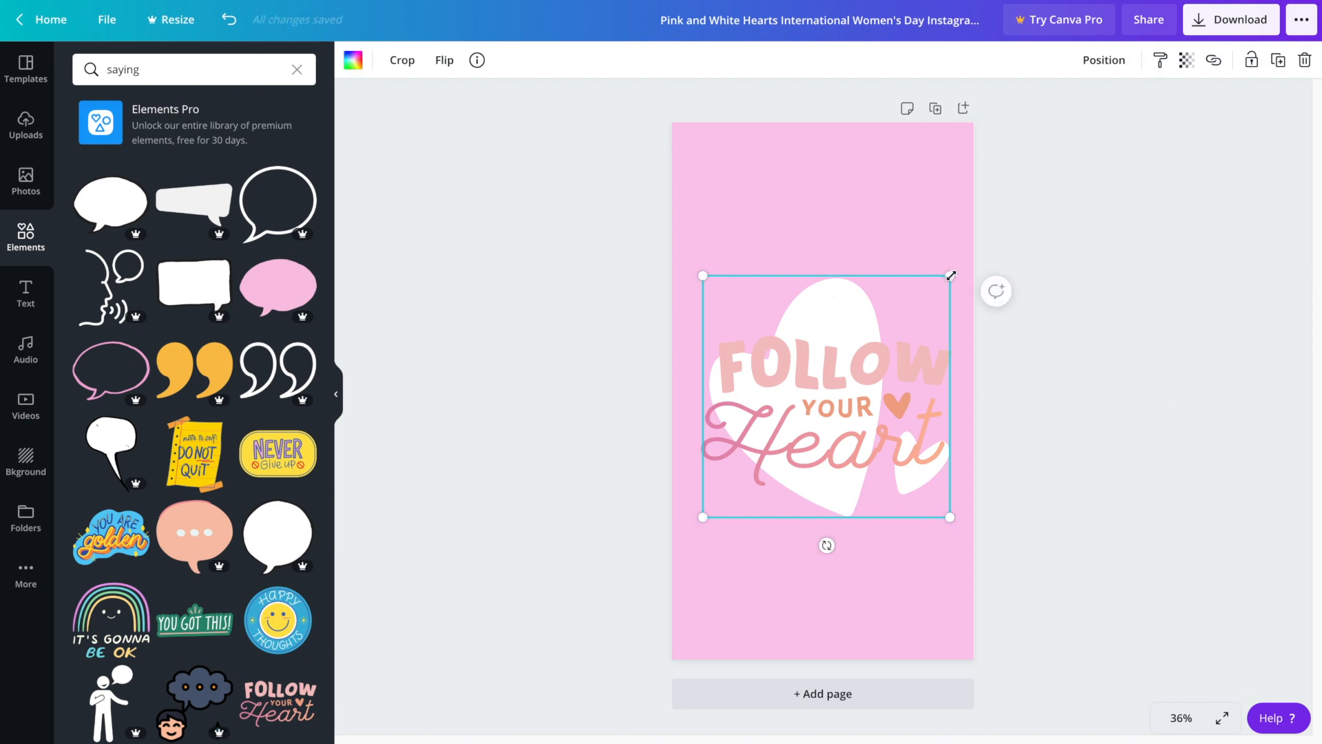
drag(950, 275, 902, 317)
mouse_move(822, 321)
mouse_down()
mouse_move(851, 301)
mouse_move(840, 307)
mouse_up()
click(1085, 514)
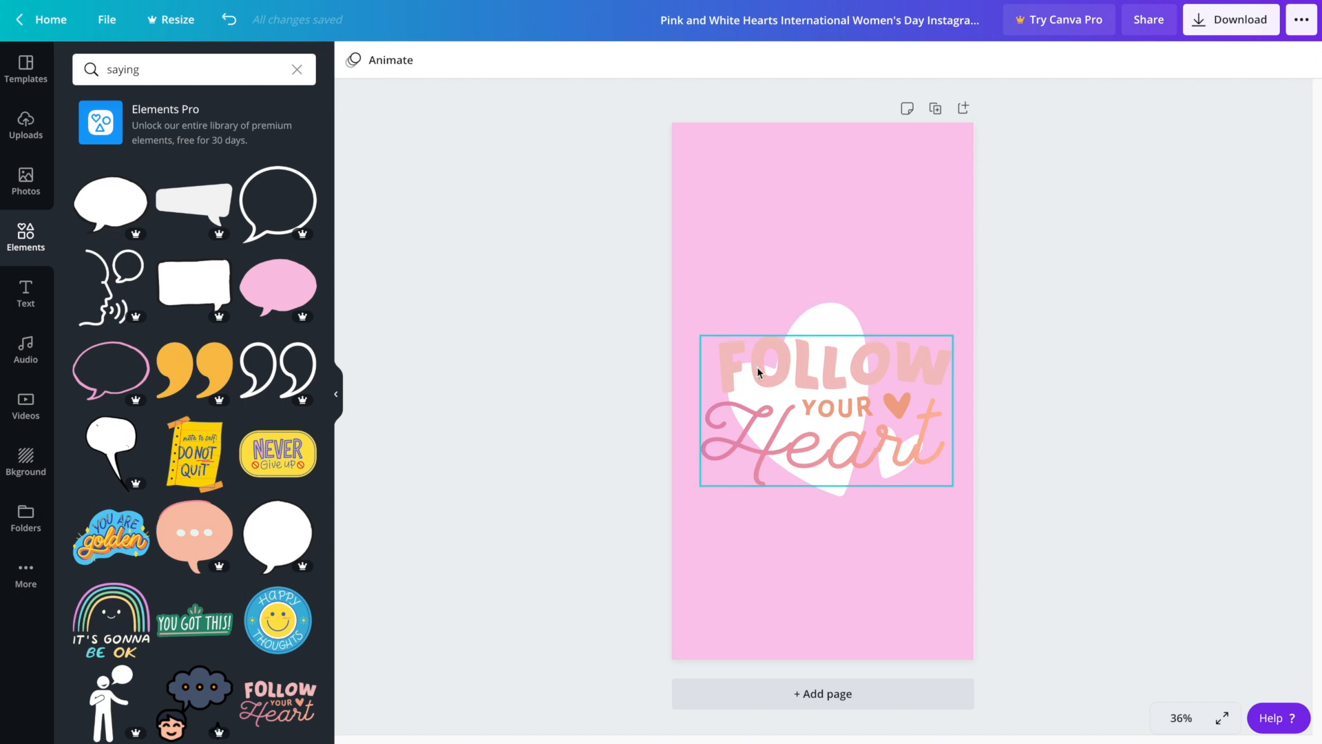
Step: Change the page background to the default light turquoise and adjust it to a custom shade
click(900, 563)
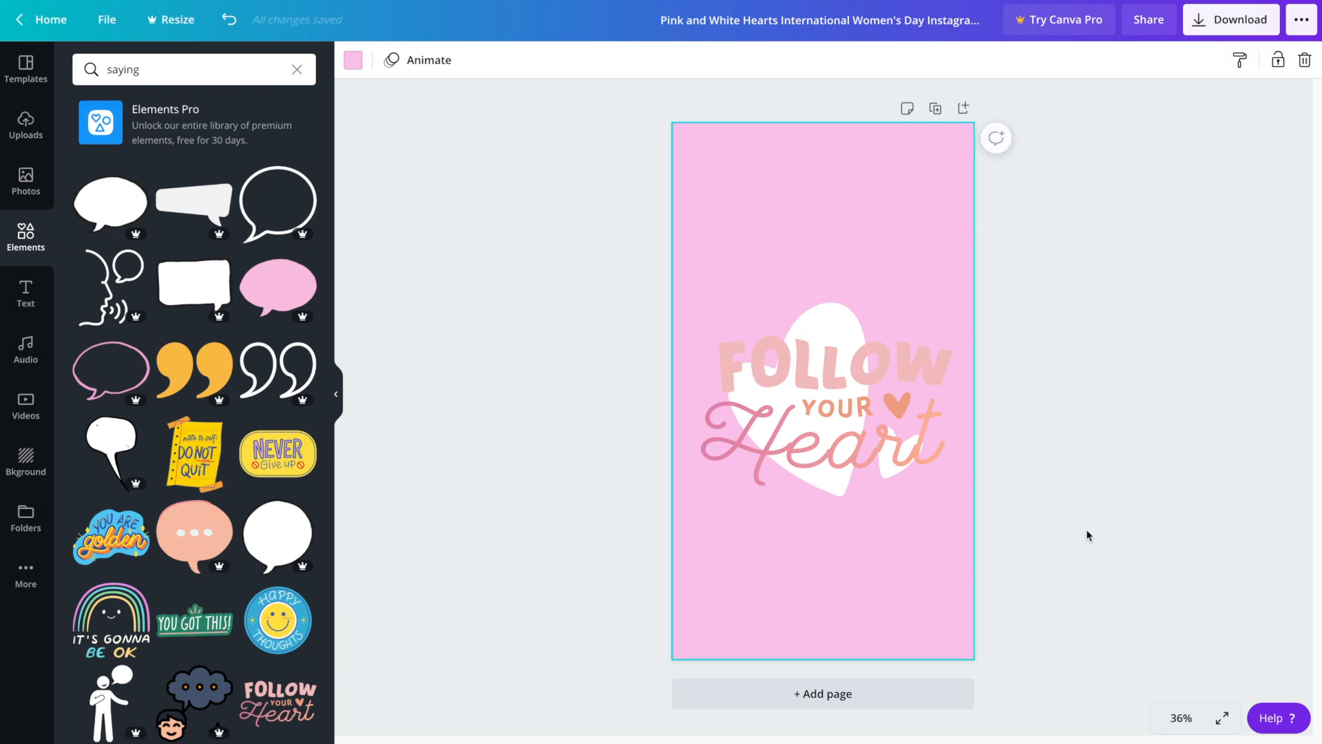
click(352, 60)
click(173, 451)
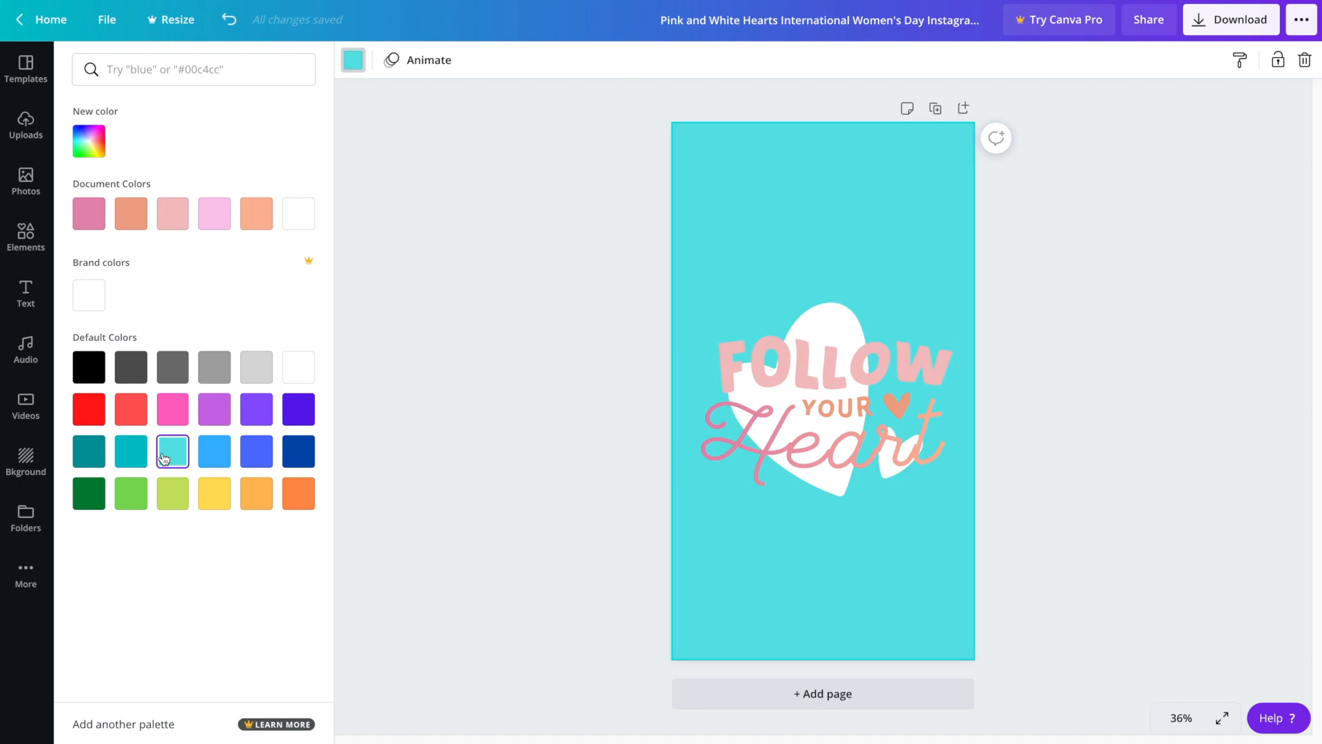
click(91, 161)
drag(109, 175, 78, 234)
click(1083, 372)
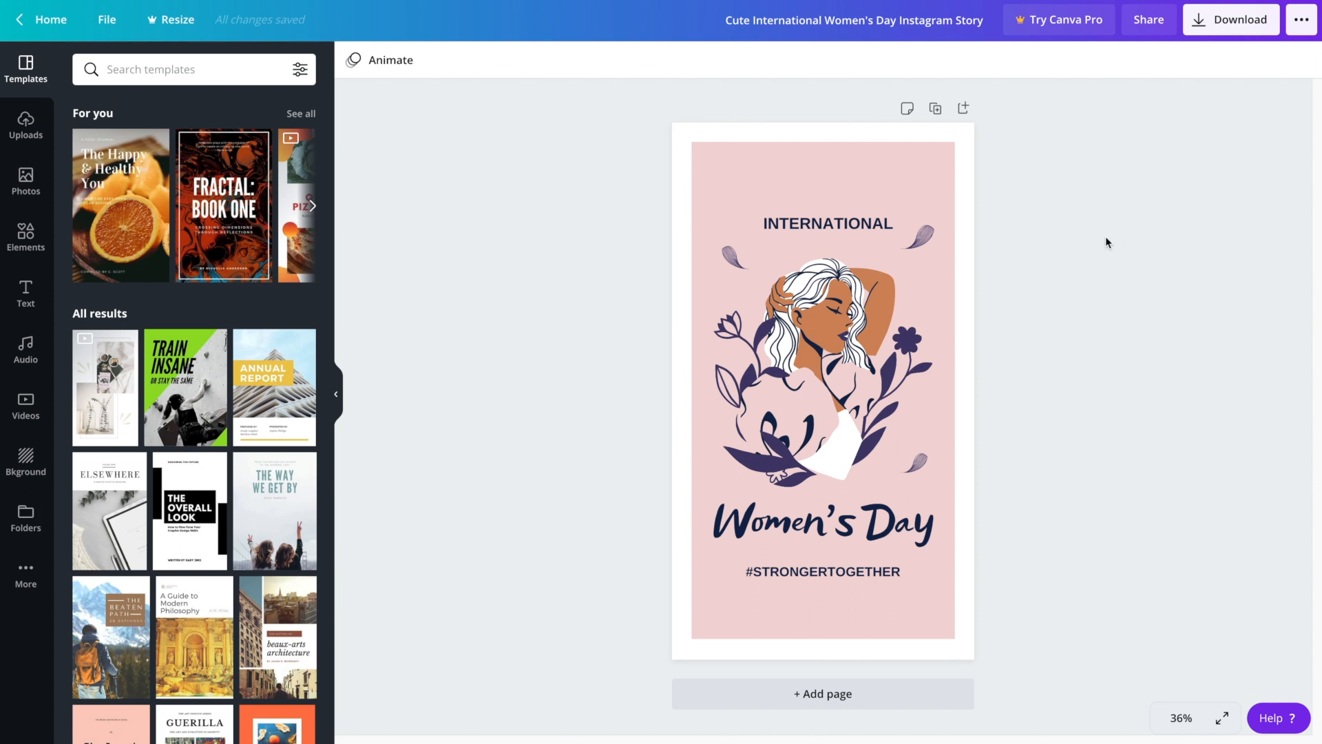
Step: Replace the heading "INTERNATIONAL" above the woman illustration with "DREAM BIG"
double_click(816, 225)
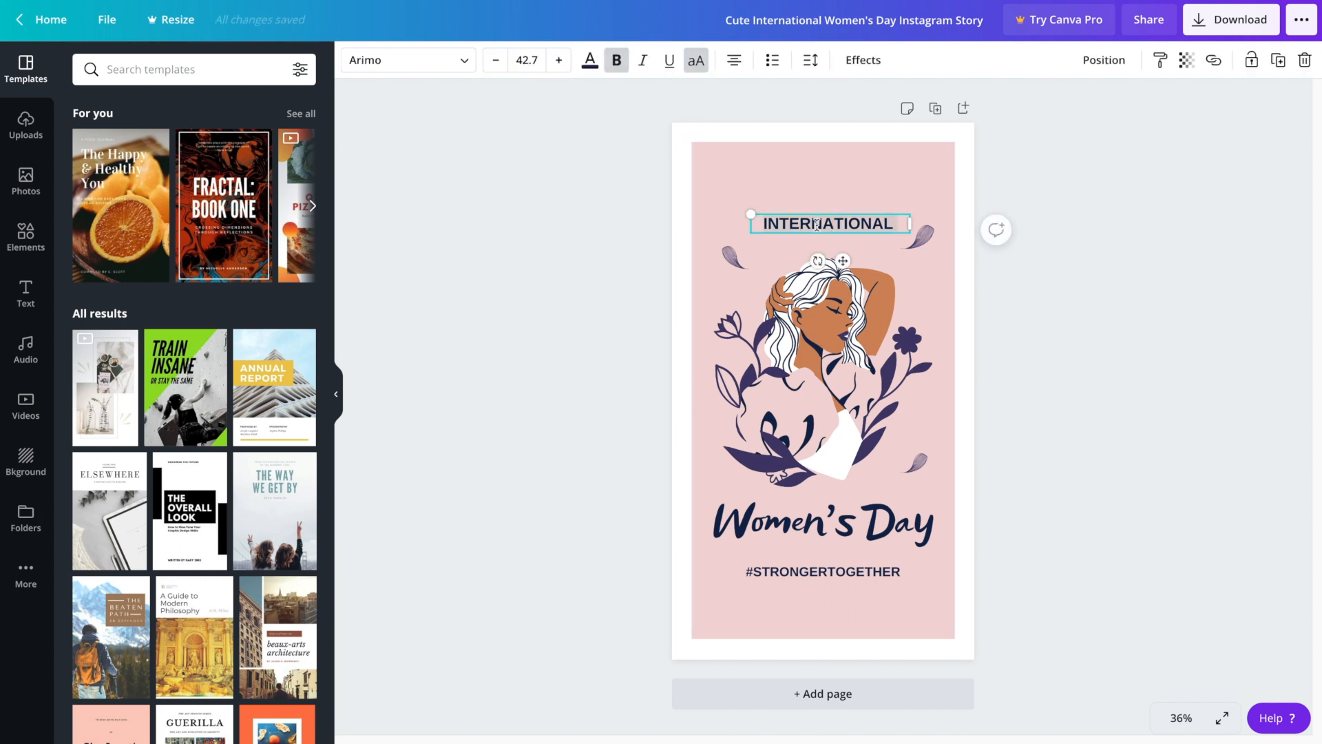
text(DREAM BIG)
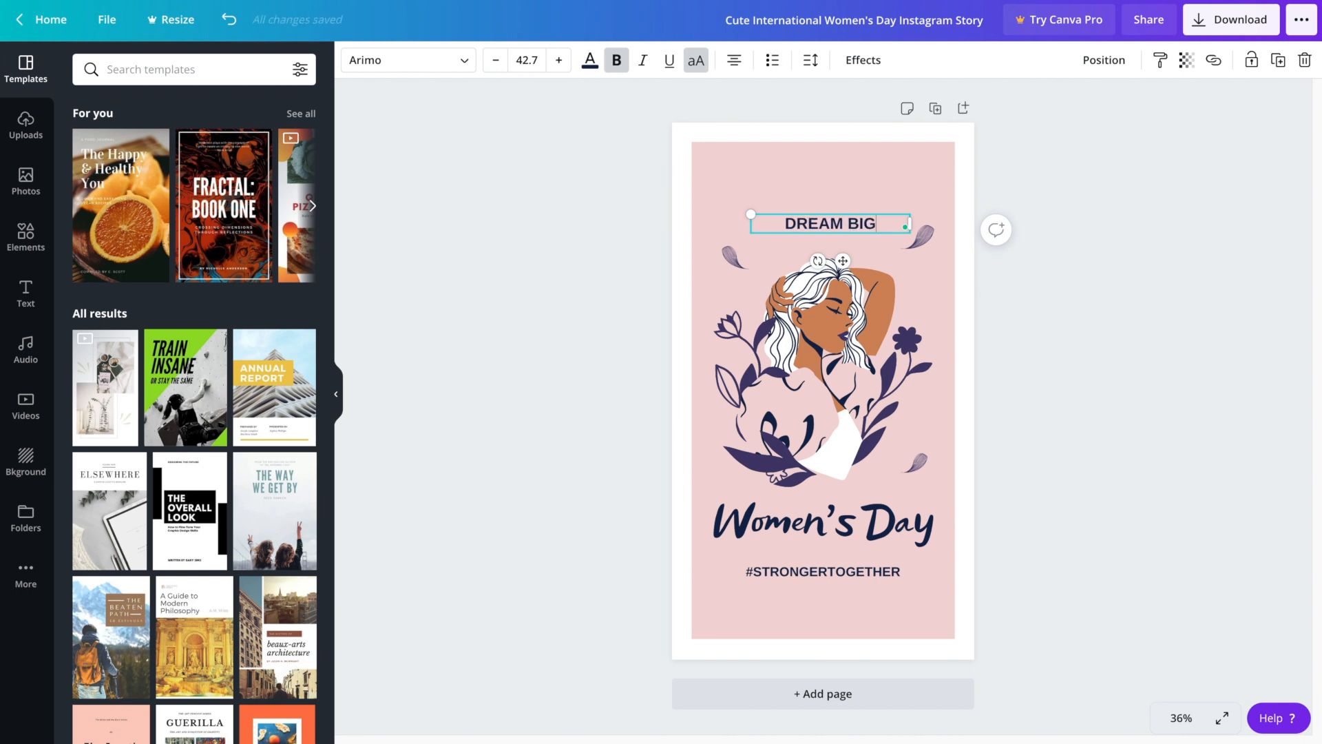
click(1075, 423)
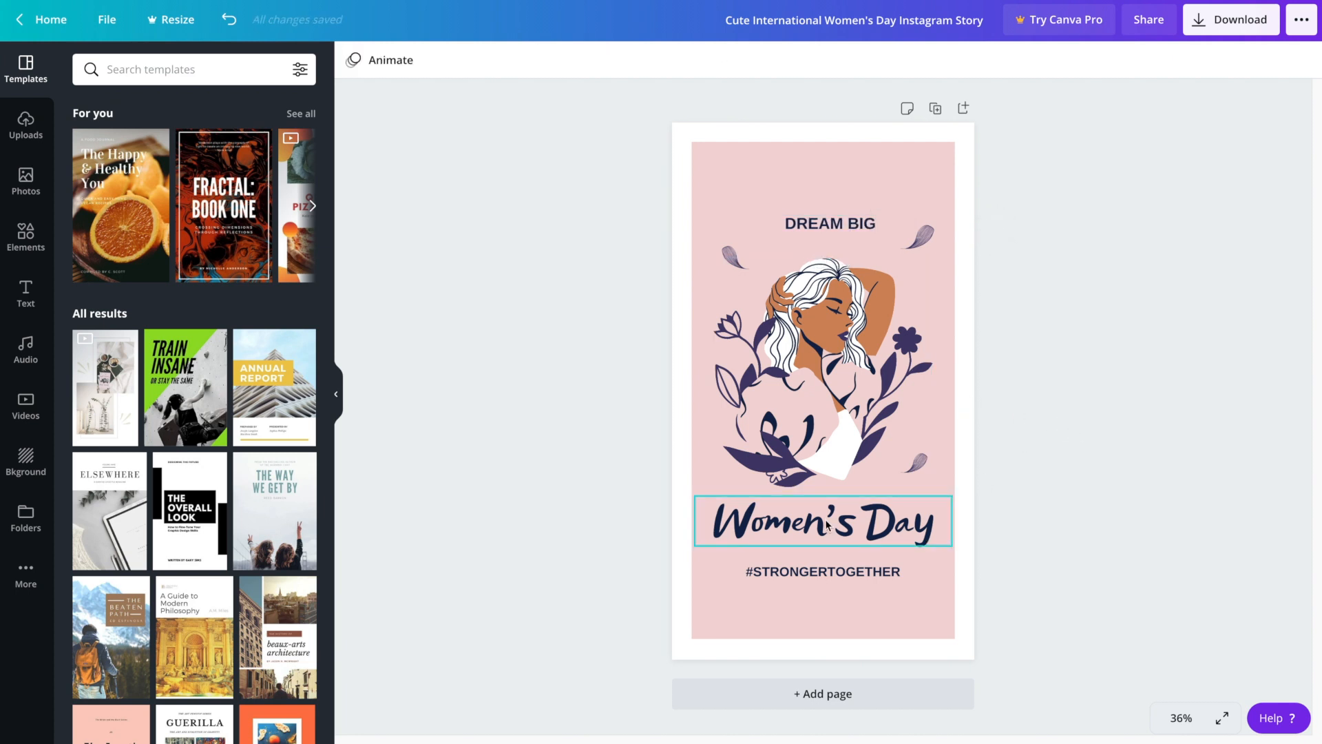
Step: Replace the script line "Women's Day" with "Stay Focused"
click(827, 520)
text(S)
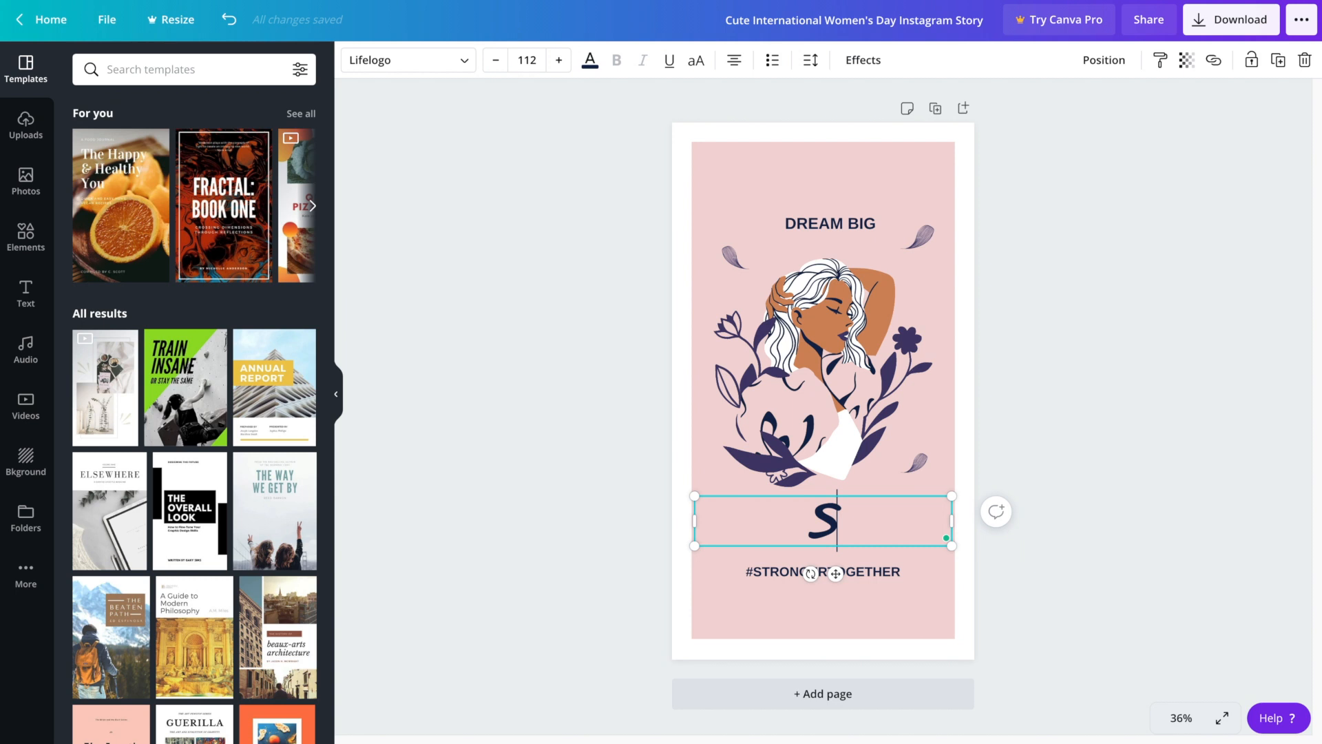
text(tay Focused)
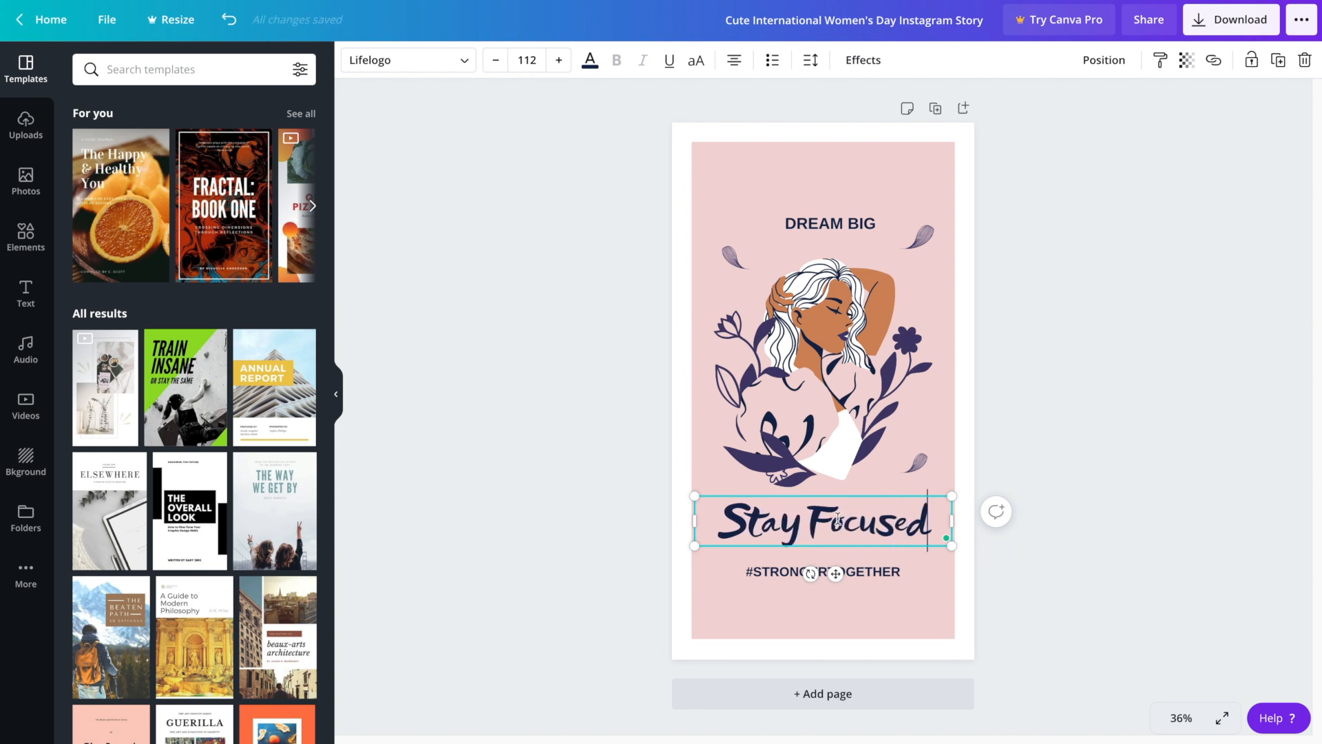
click(1015, 605)
Step: Replace the hashtag line below the script text with "& MAKE IT HAPPEN"
double_click(854, 569)
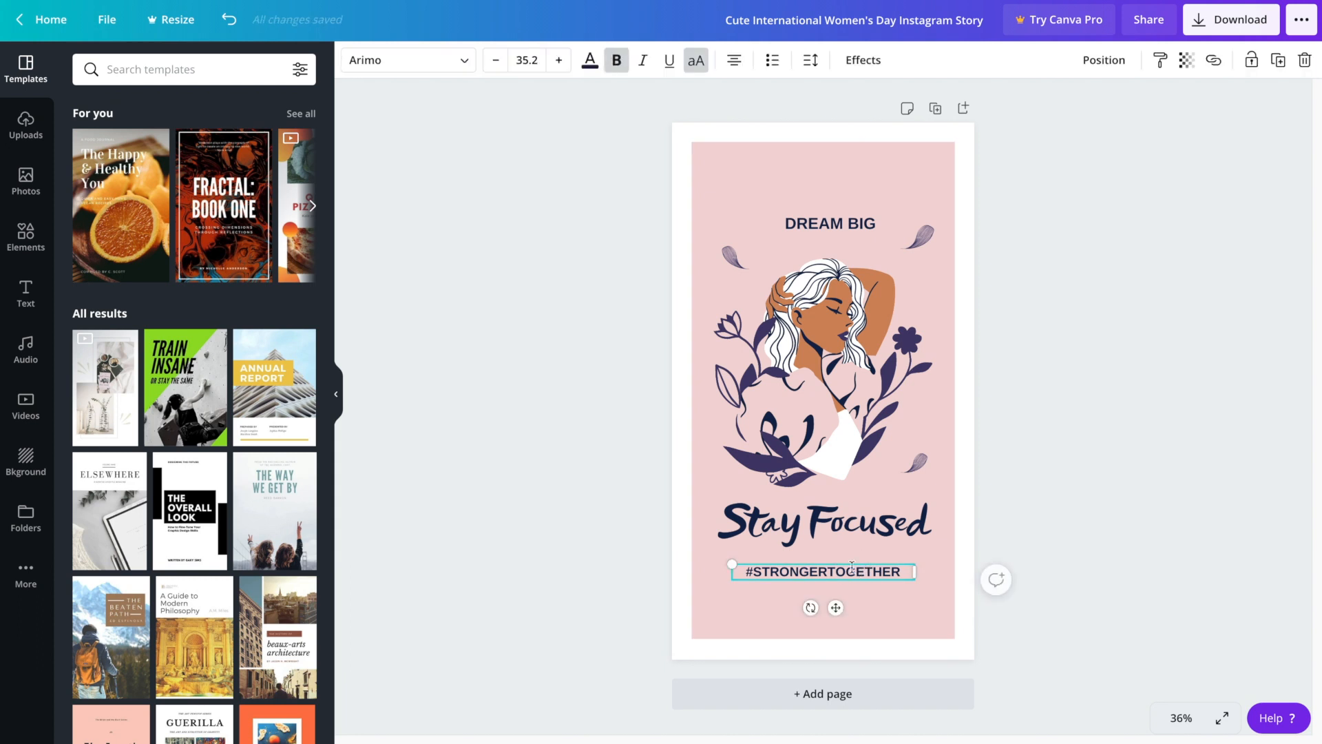
text(& MAKE IT HAPPEN)
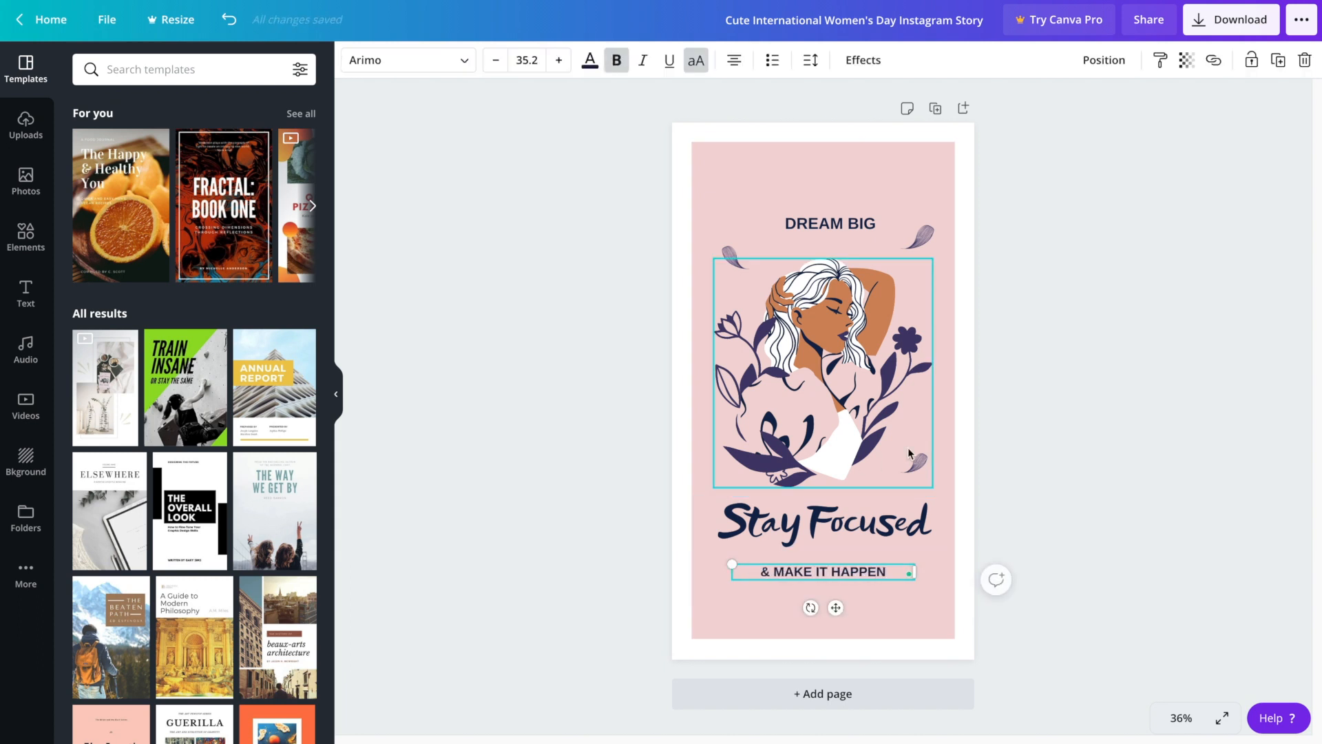
click(1126, 389)
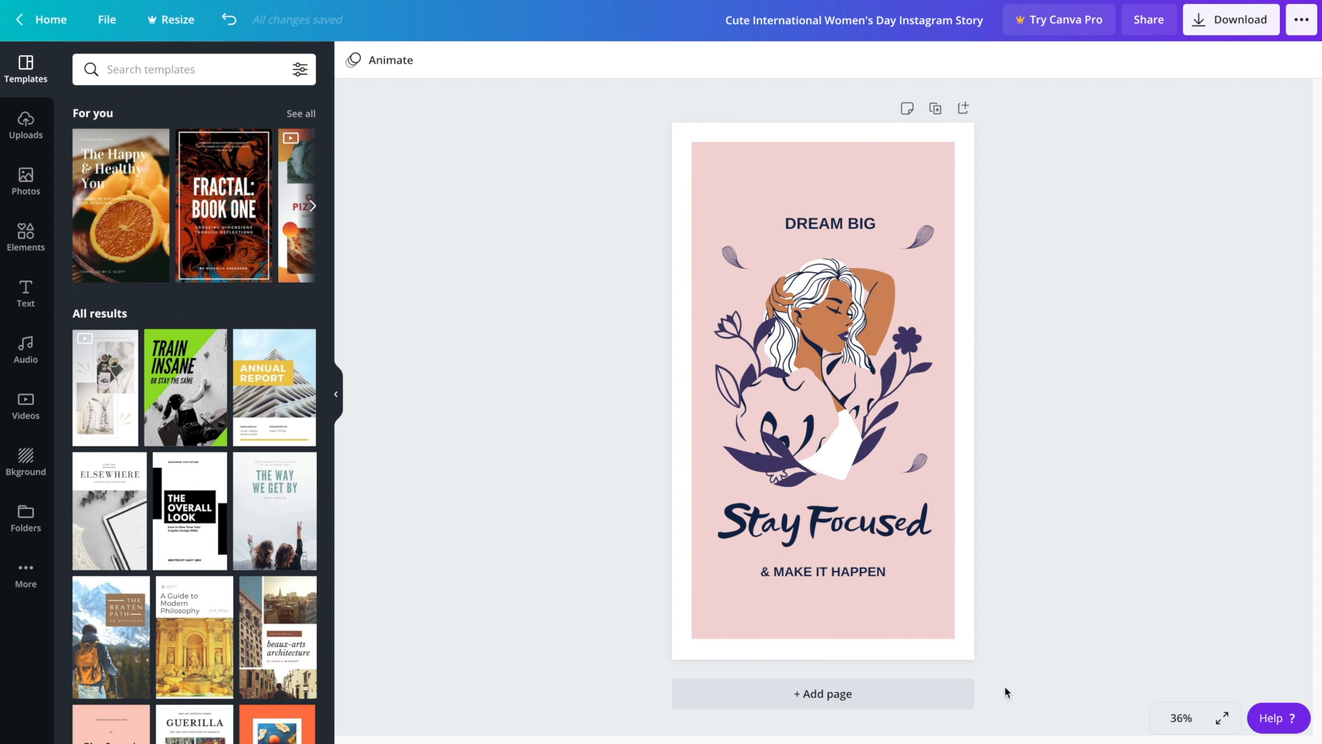
Step: Try the navy and orange document colours on the white page border and set it to the dark purple #453c6d
click(971, 651)
click(354, 60)
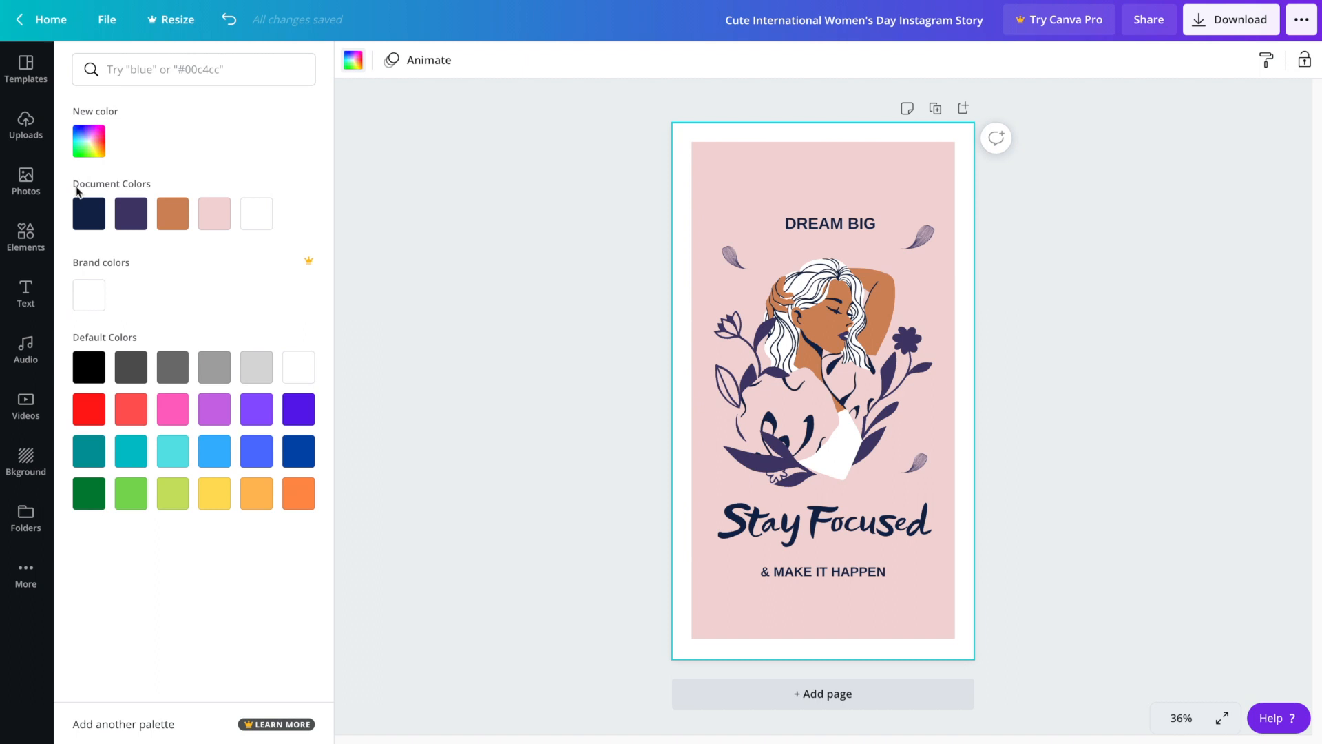
click(135, 214)
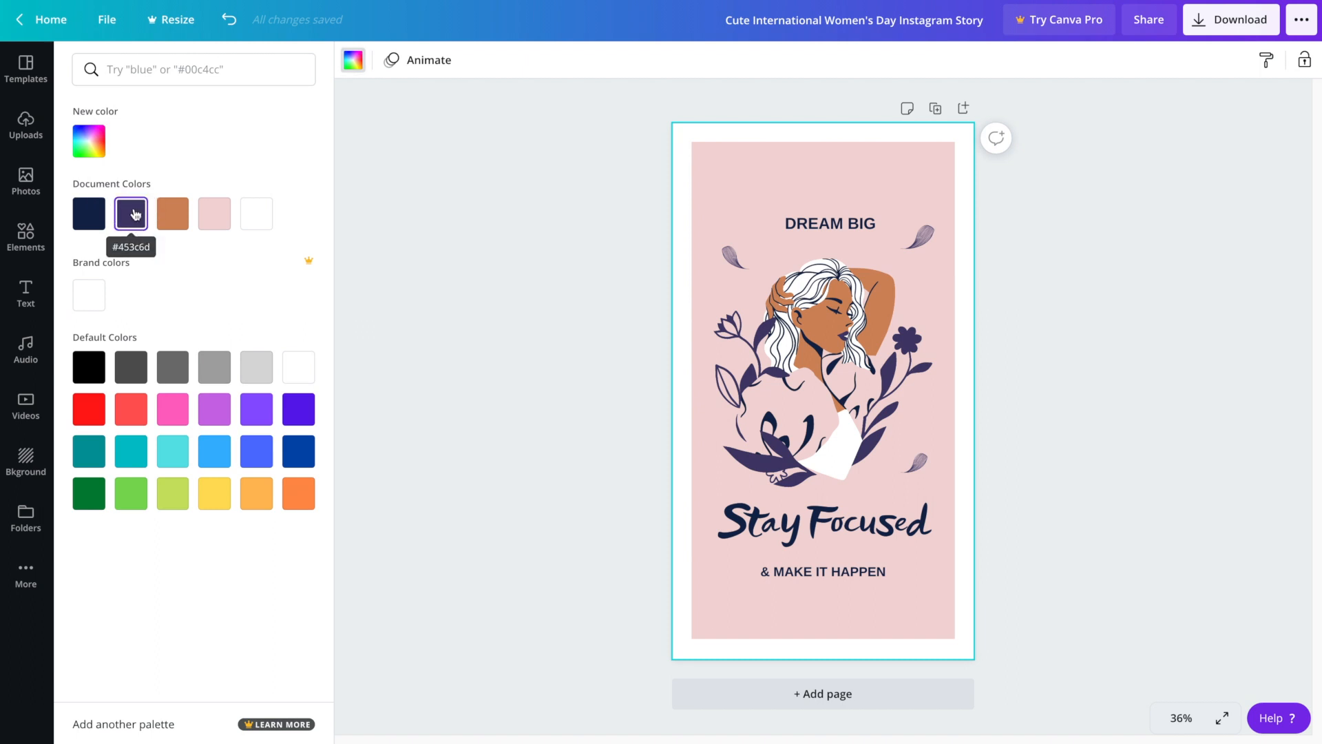
click(104, 218)
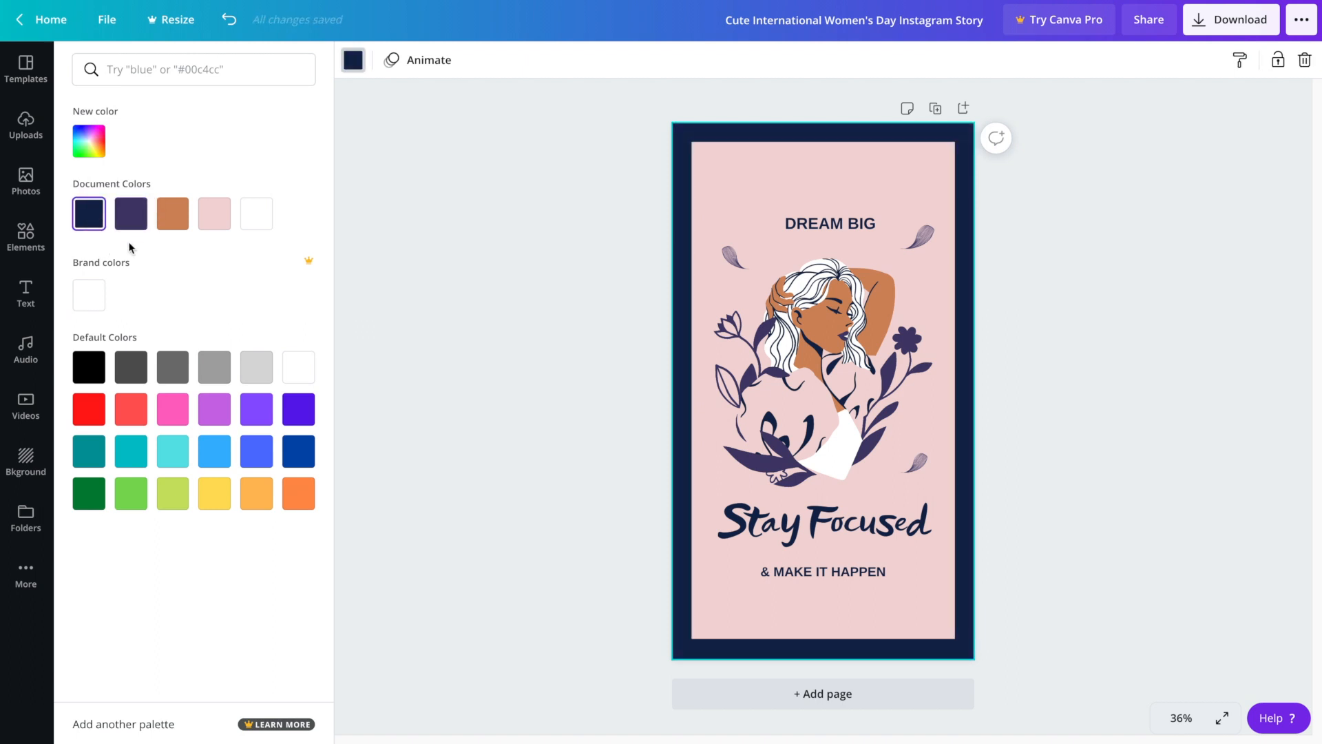
click(130, 217)
click(172, 215)
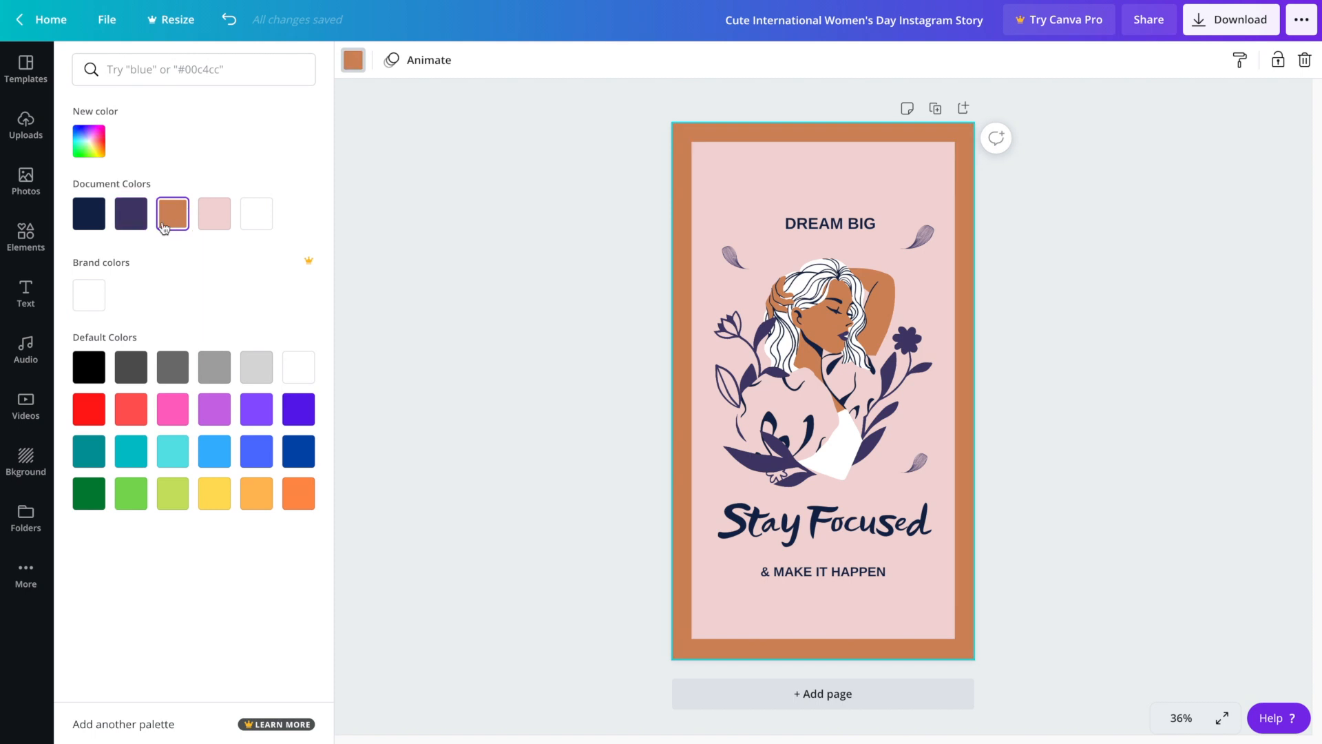
click(142, 226)
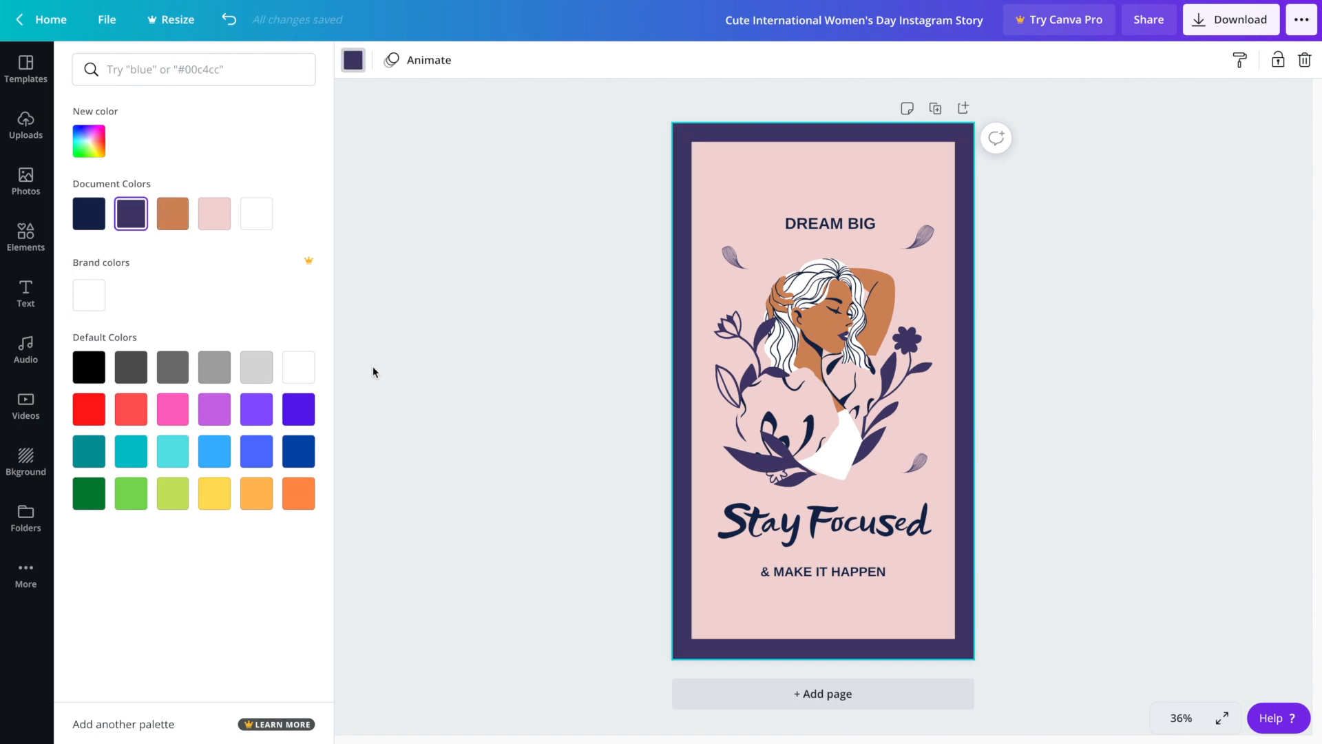
click(543, 408)
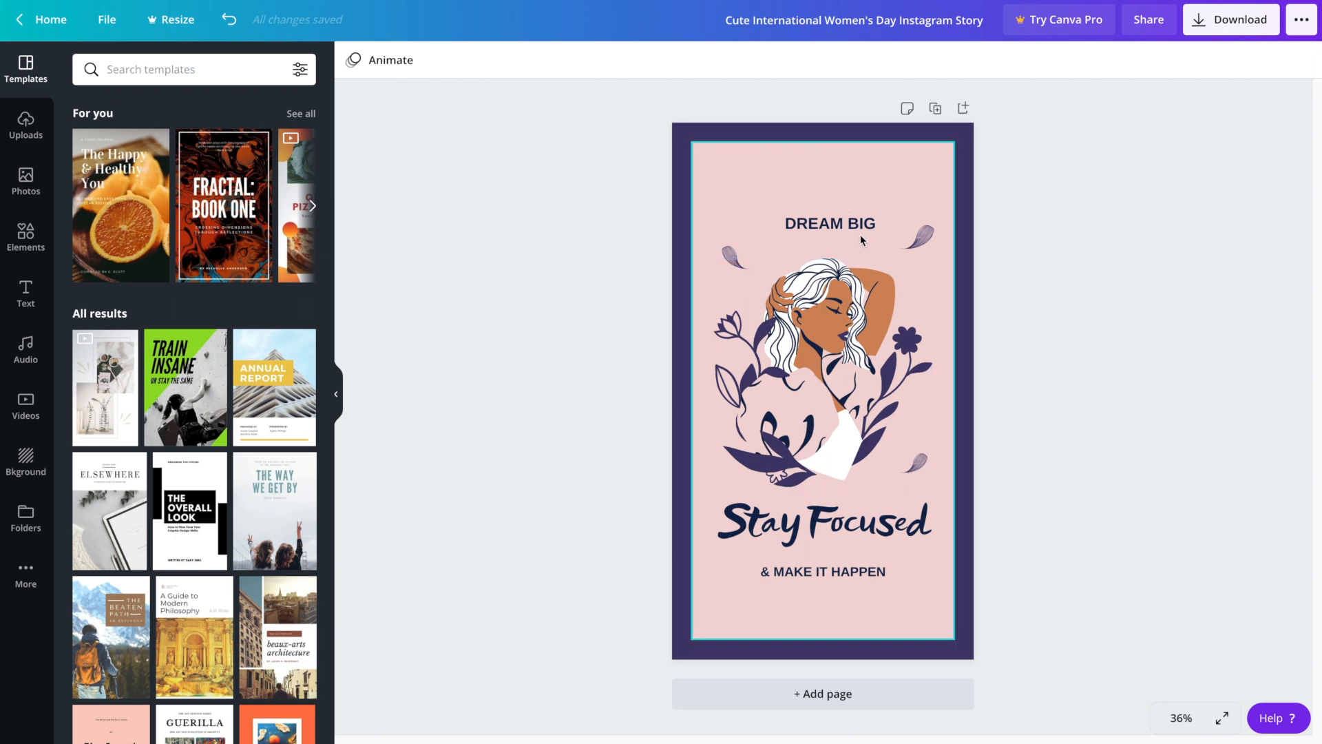
click(1059, 477)
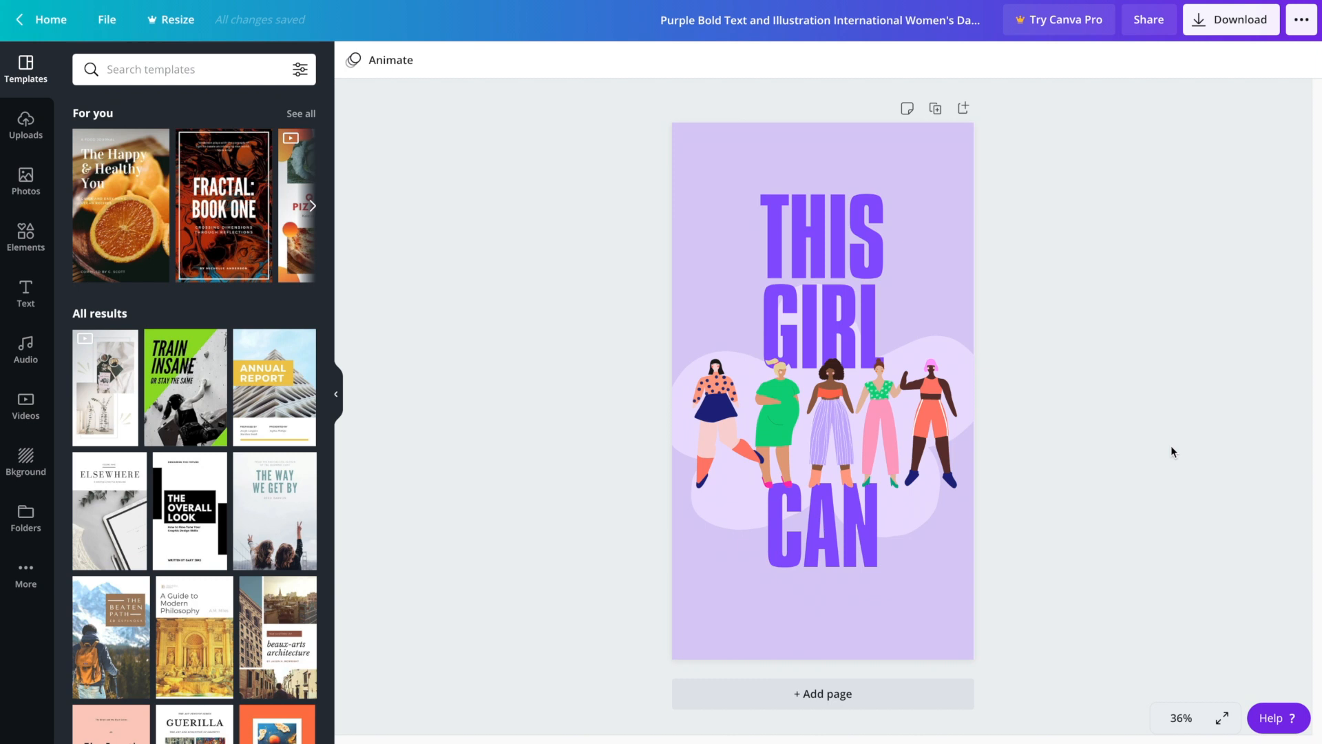
click(868, 423)
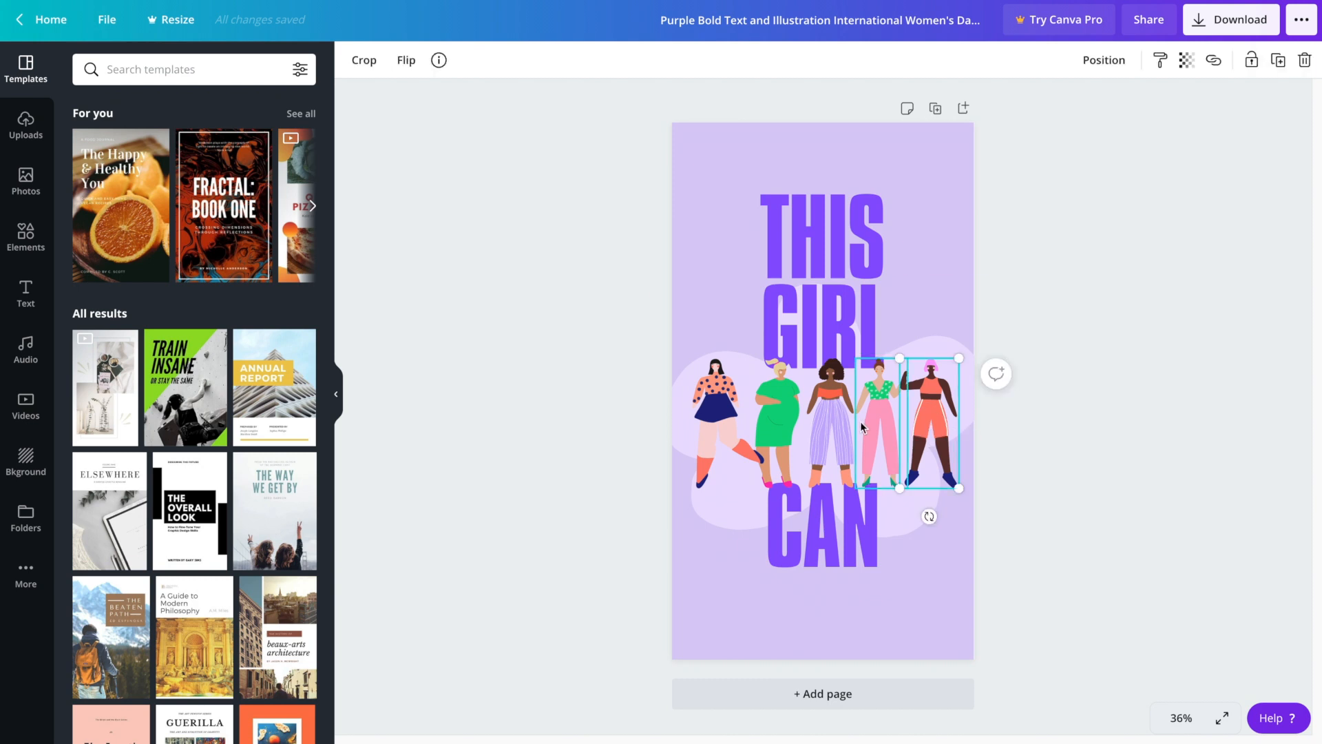
click(776, 420)
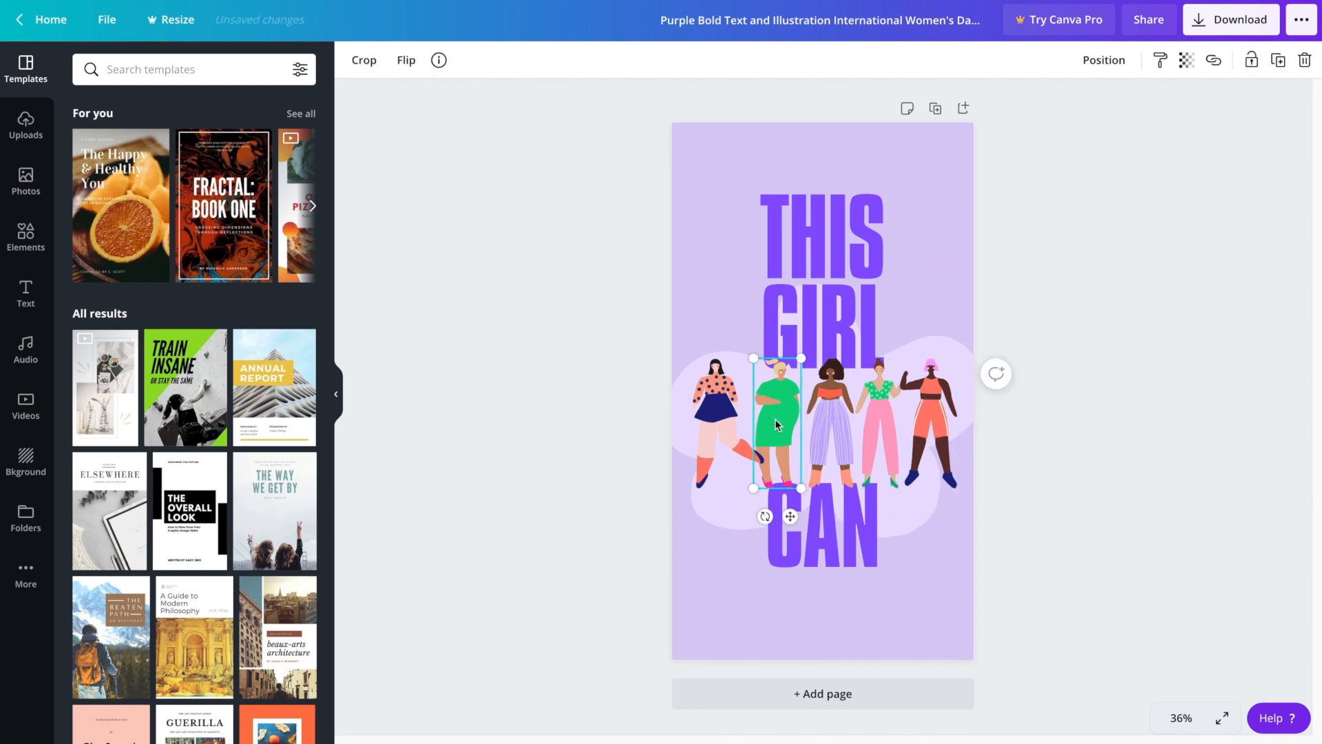
click(714, 419)
click(1068, 536)
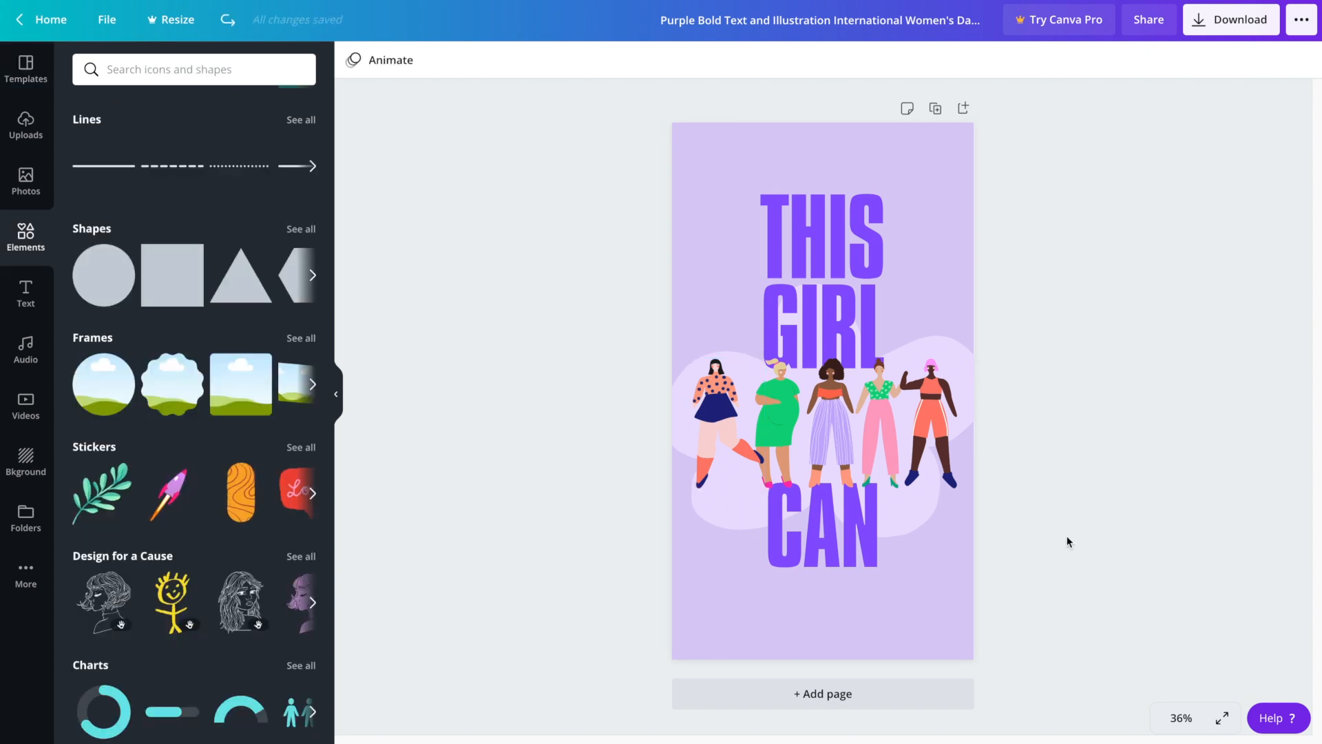
Step: Replace the text "THIS GIRL" above the women with "Pray Work" on two lines
click(818, 234)
click(832, 317)
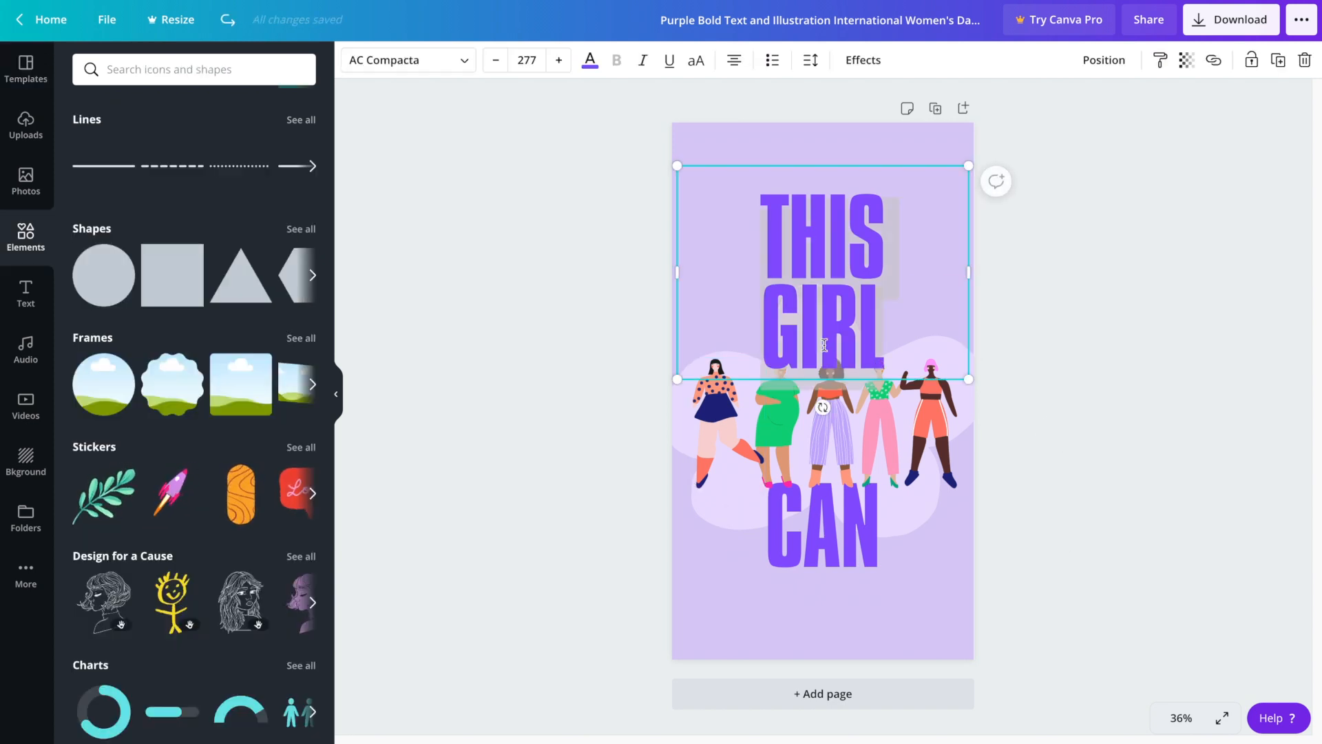
text(Pray )
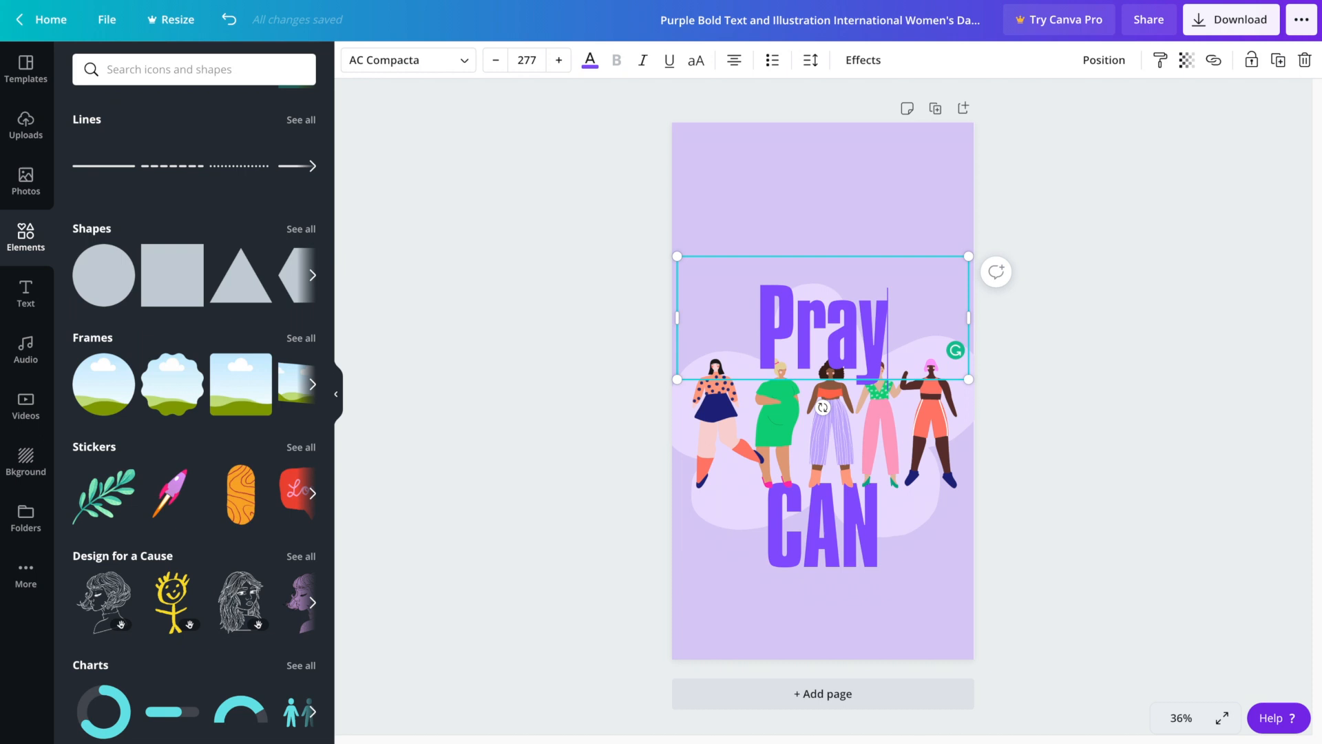
text(Work)
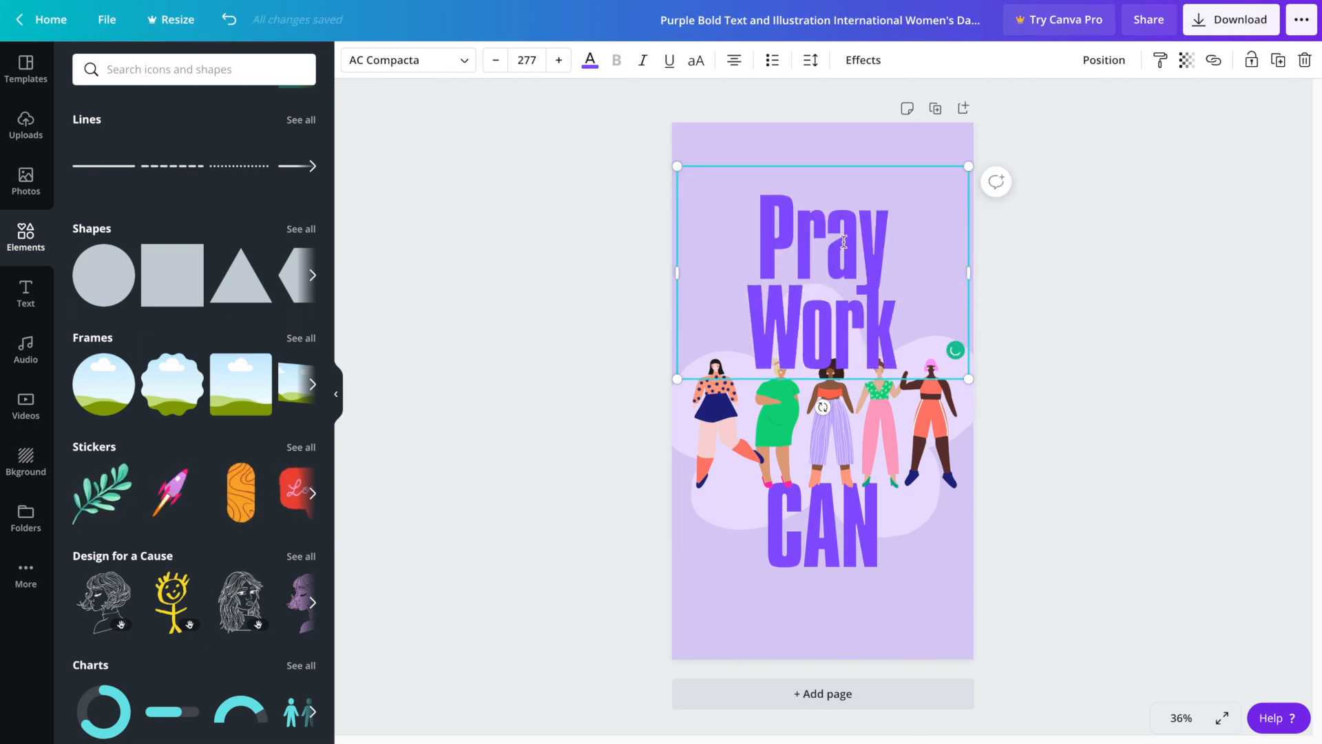
Step: Replace the word "CAN" below the women with "Slay"
click(842, 520)
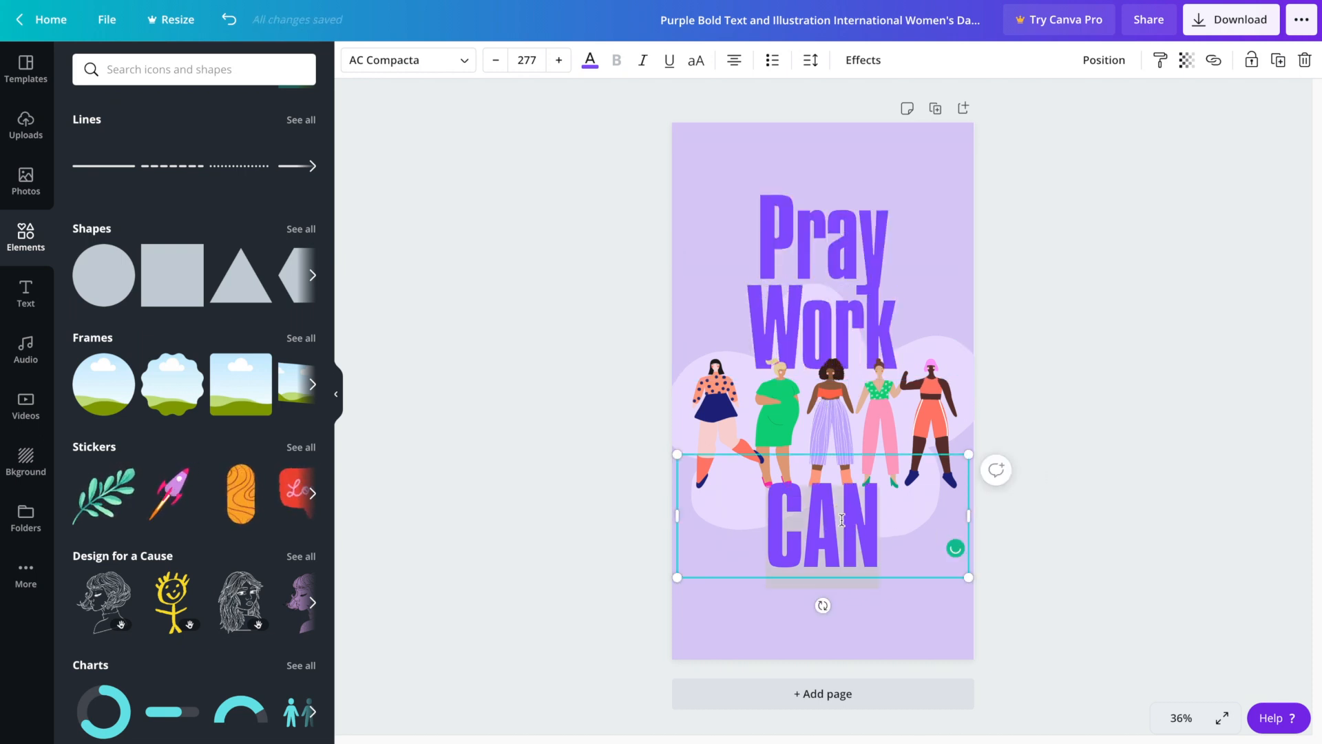
text(Slay)
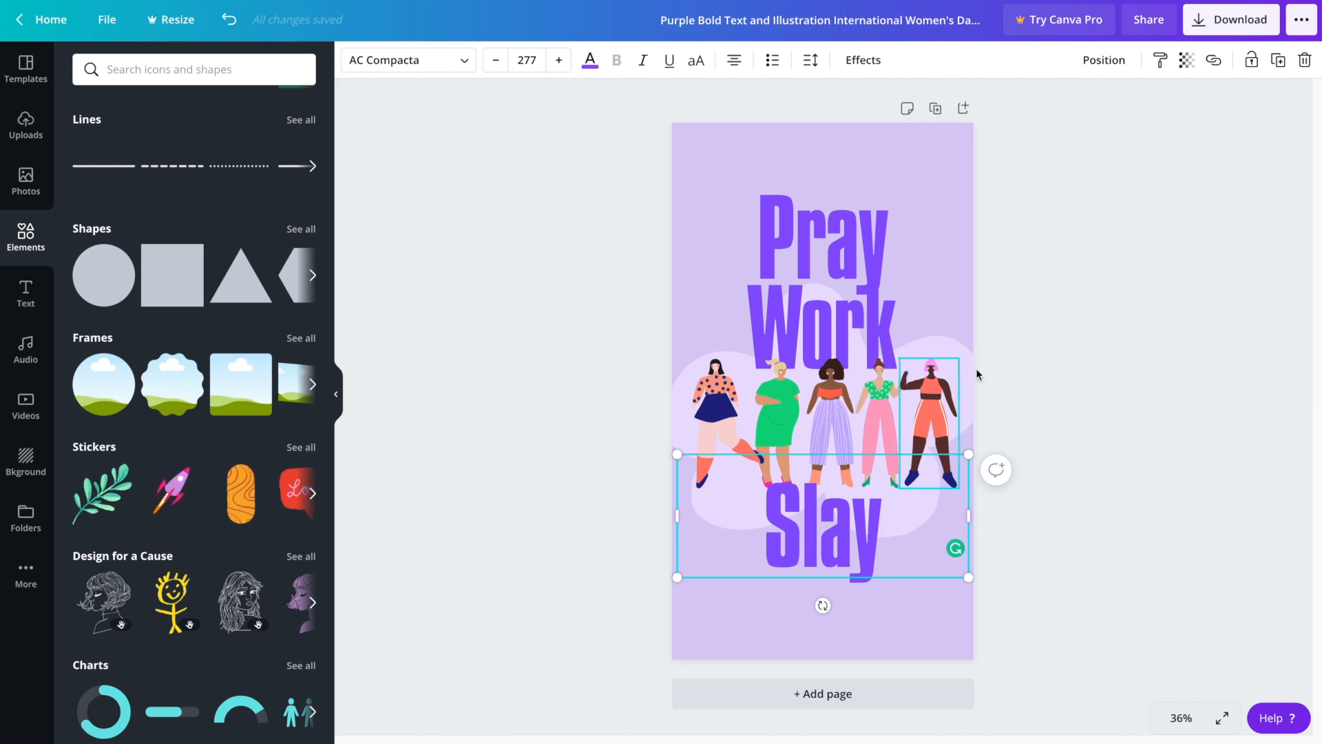
click(1118, 326)
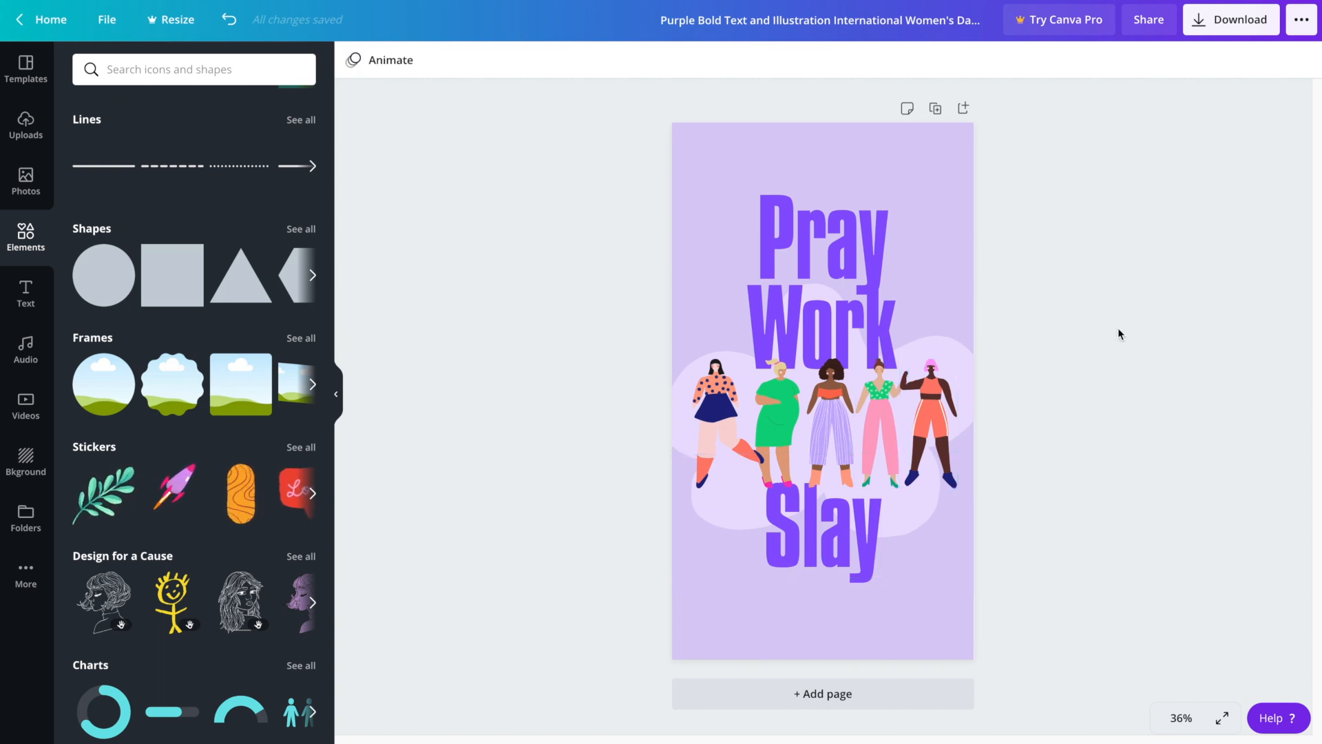
Step: Switch both the "Pray Work" and "Slay" text boxes to uppercase
click(869, 311)
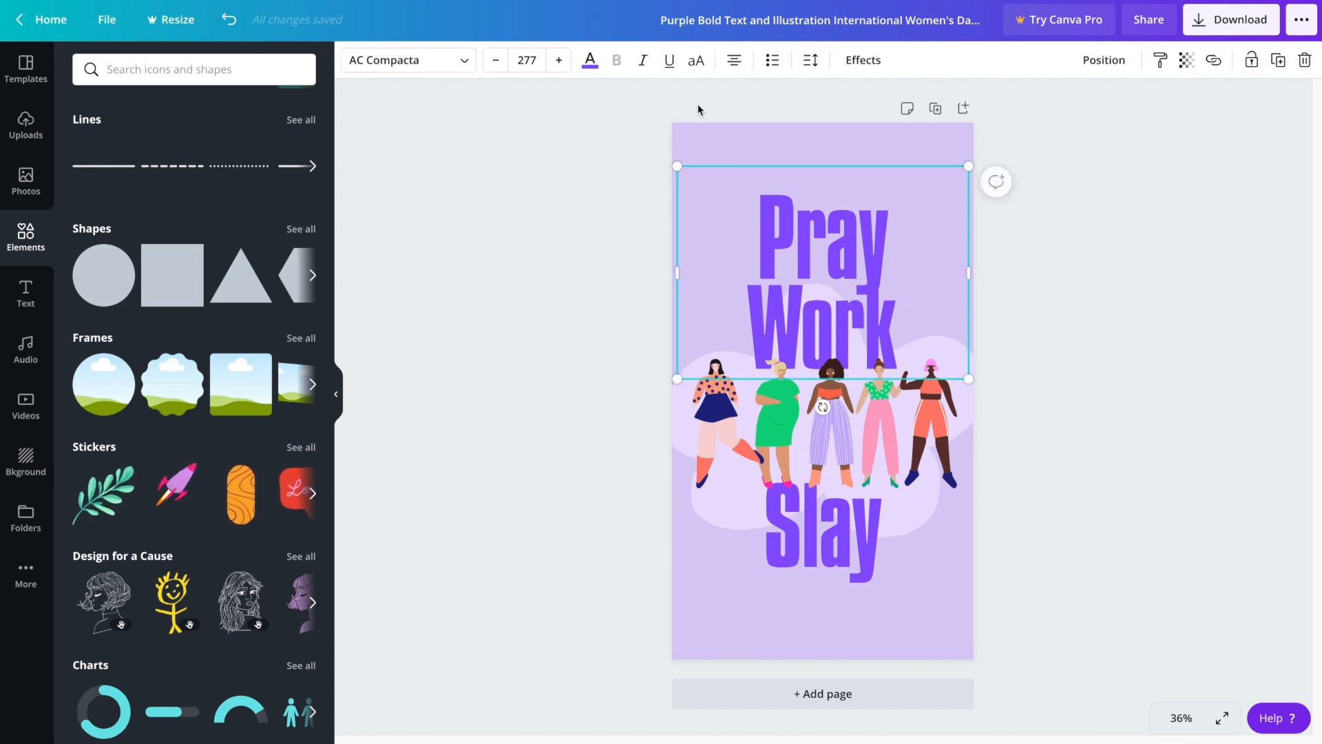
click(696, 69)
click(811, 540)
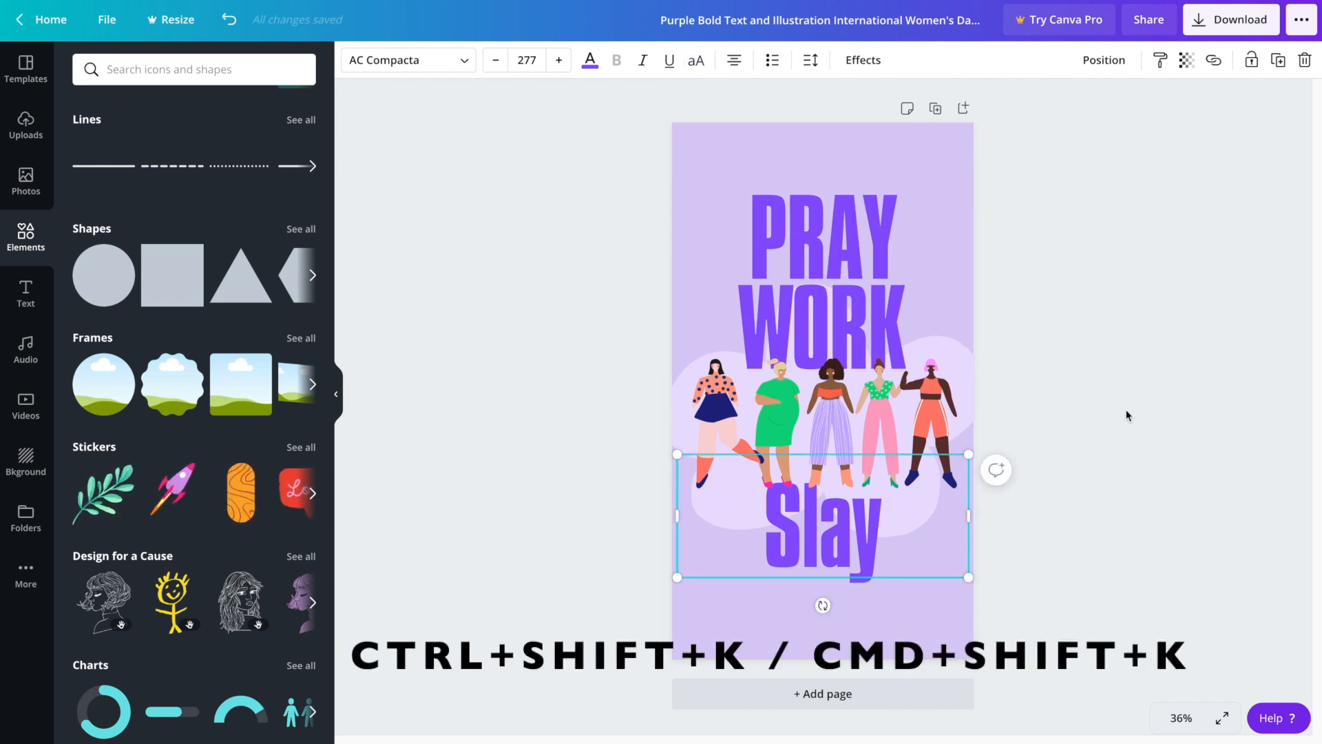
key(ctrl+shift+k)
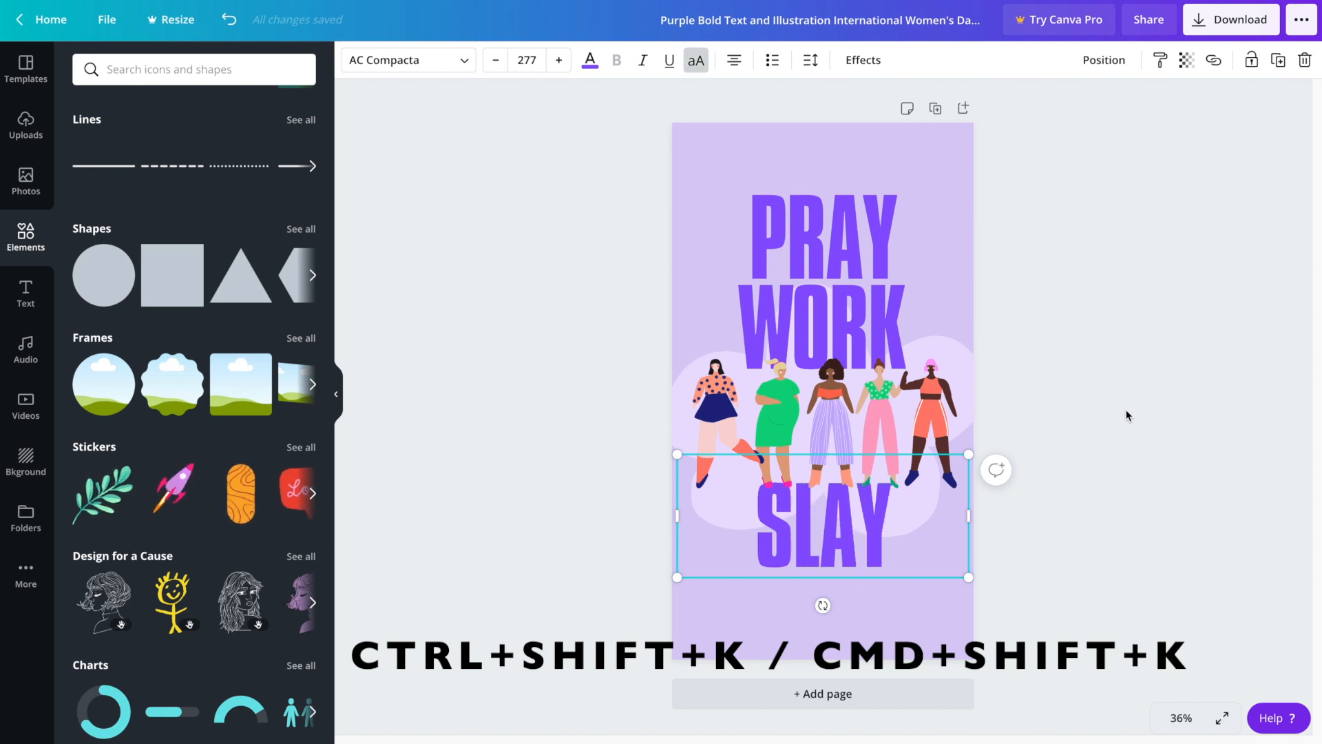
Step: Set the page background behind the women to the bright purple document colour
click(1128, 414)
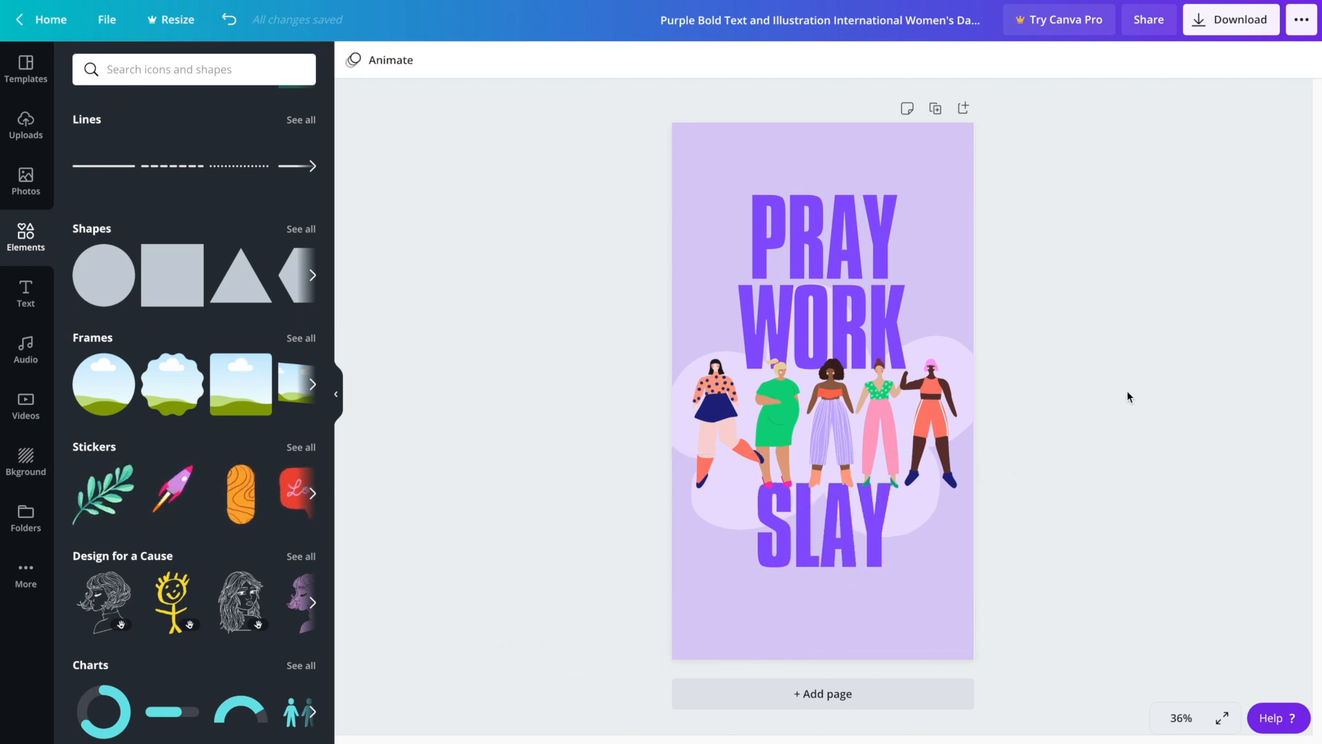
click(893, 167)
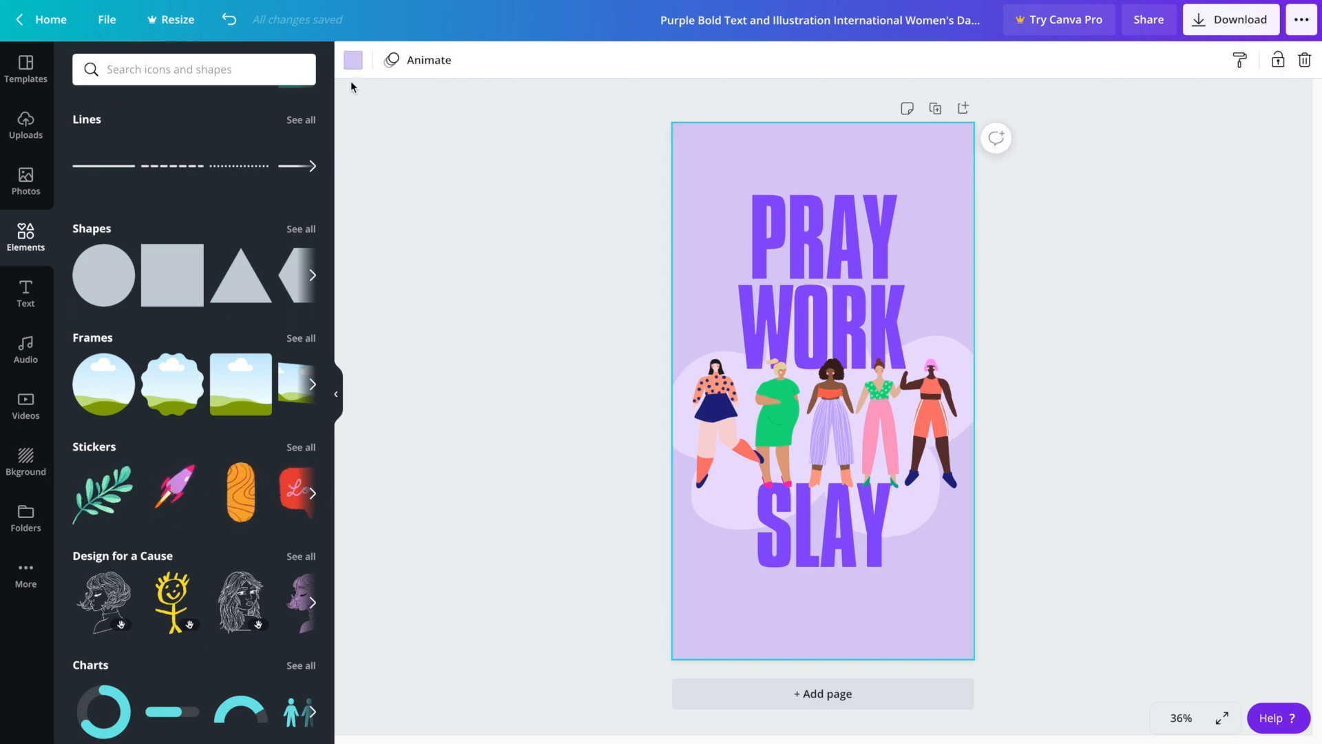
click(353, 60)
click(89, 213)
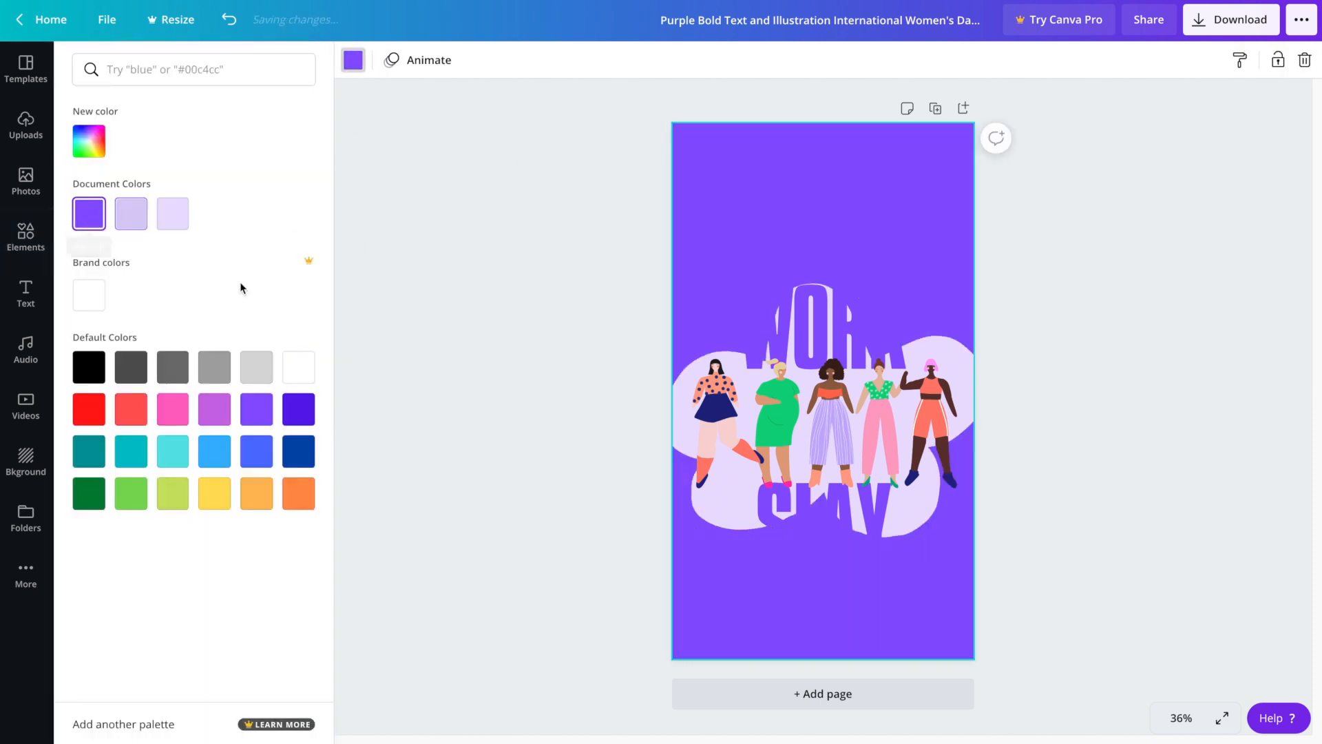
Step: Try white, light grey and black on the "PRAY WORK" text and set it to the dark grey default colour
click(790, 245)
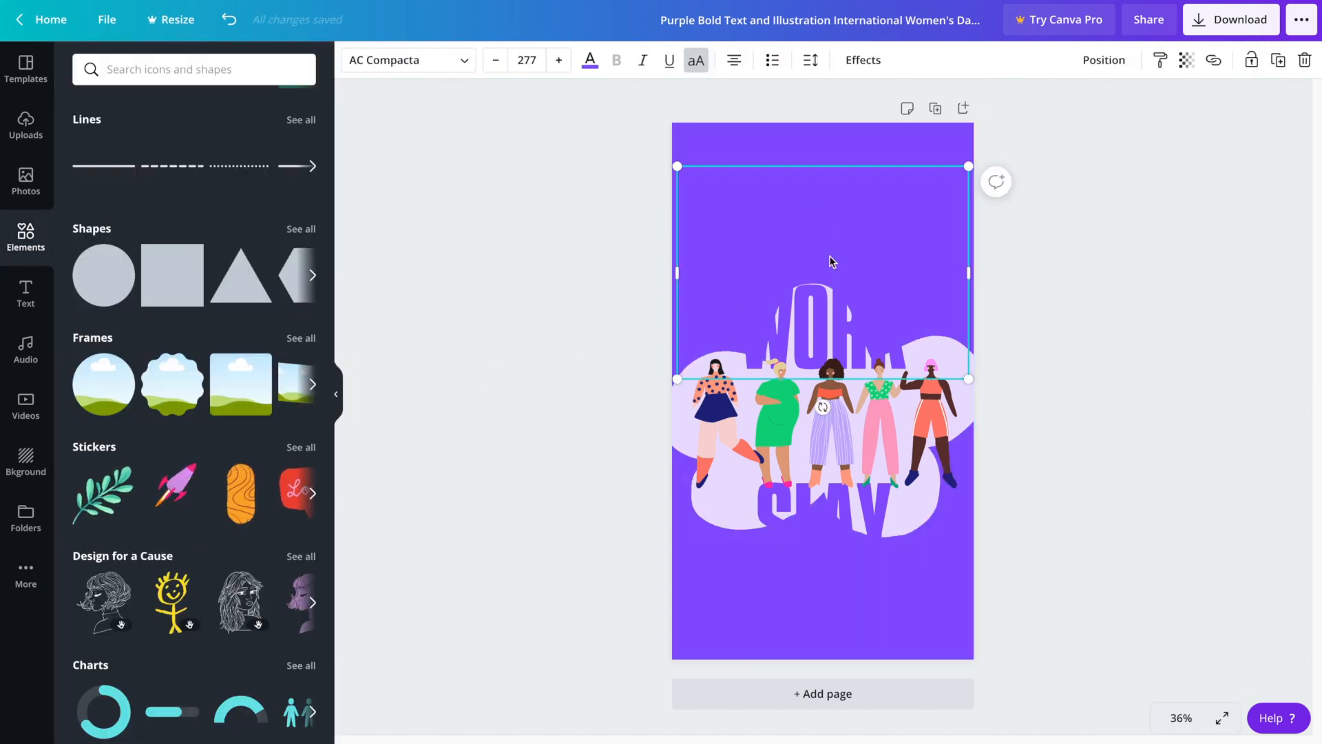
click(590, 60)
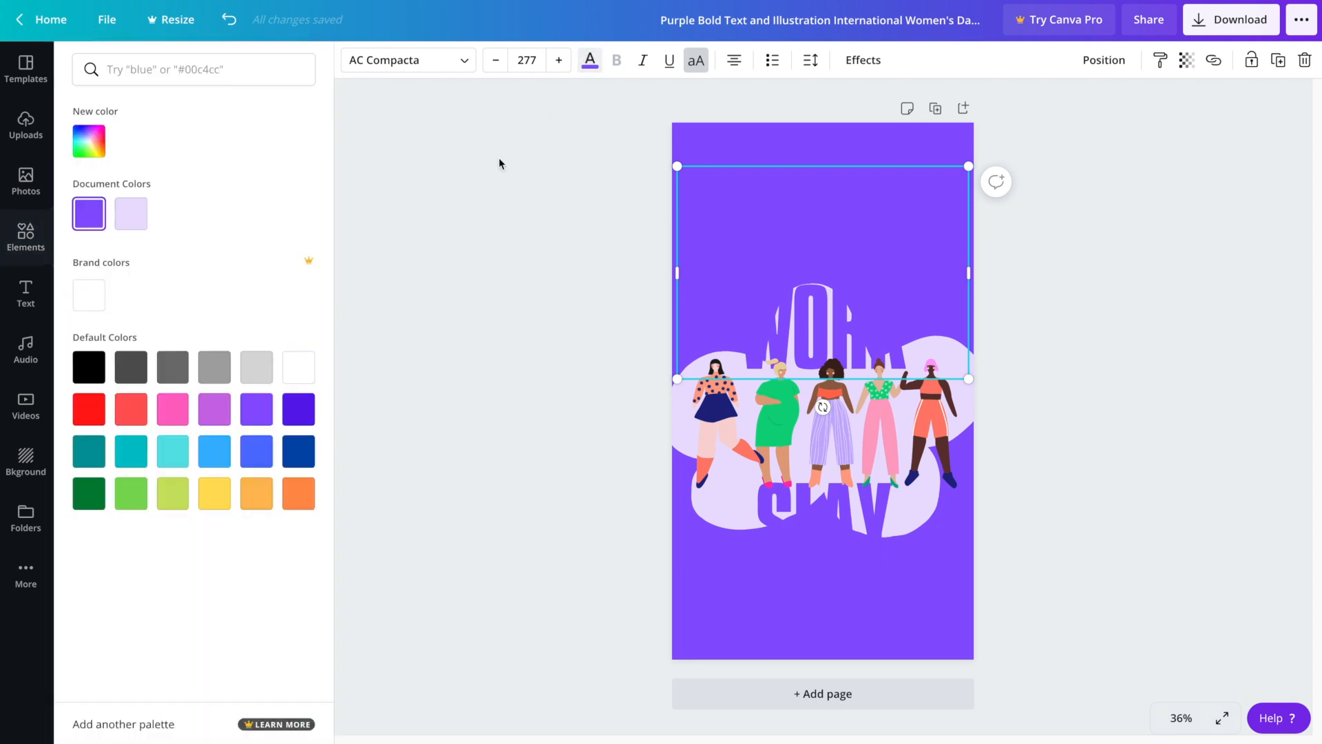
click(308, 378)
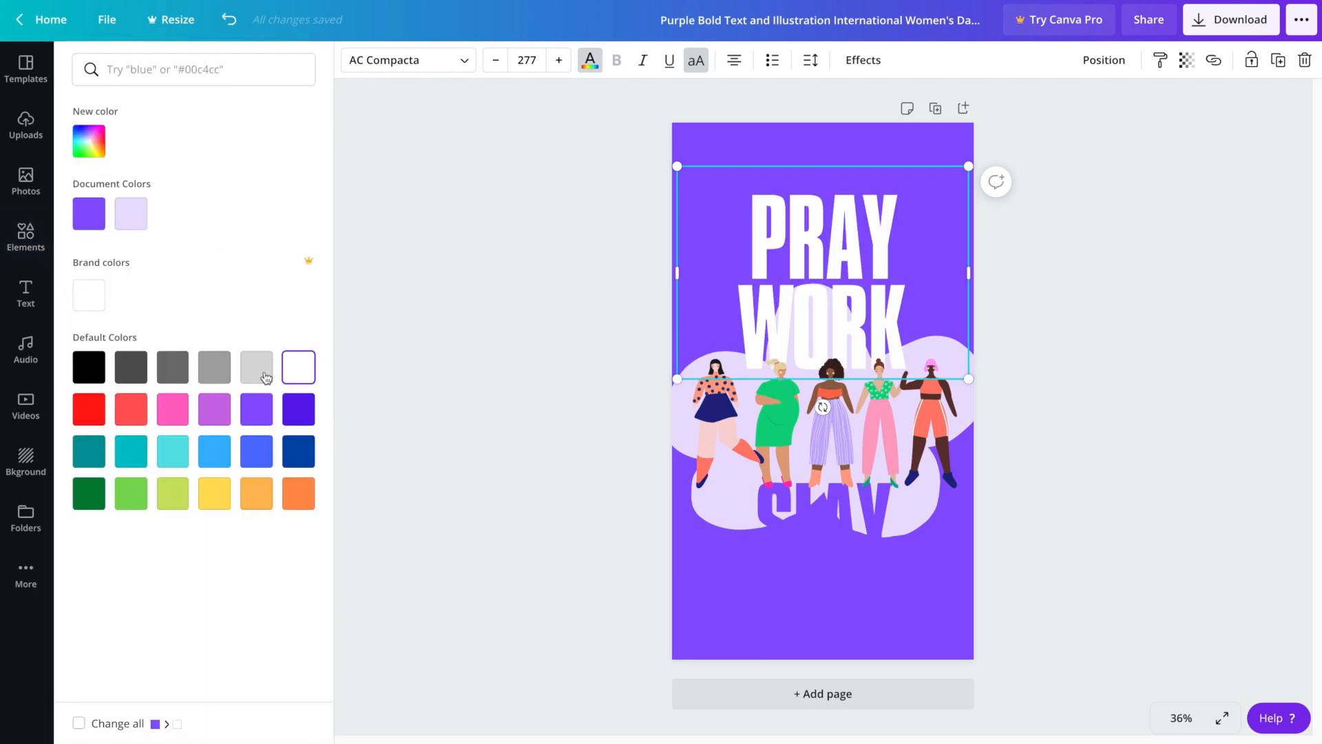
click(260, 375)
click(106, 375)
click(130, 372)
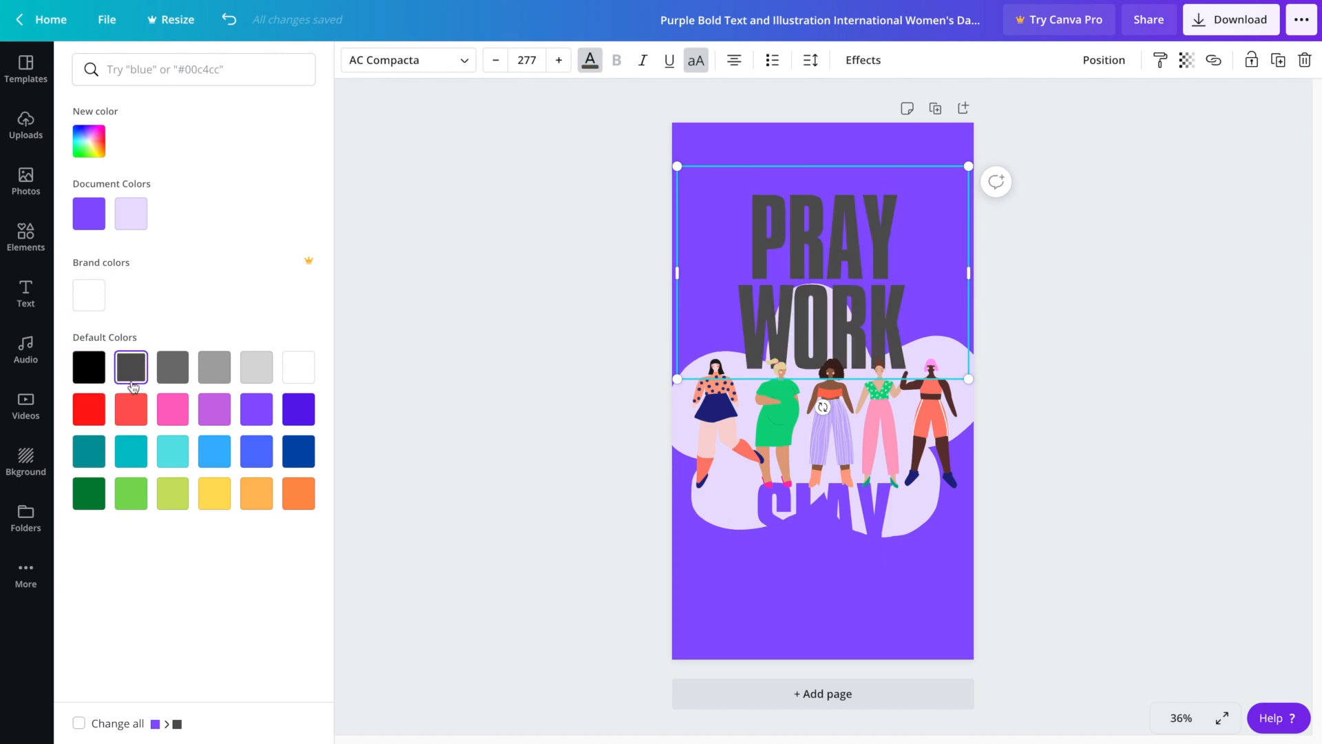
click(487, 465)
Step: Recolour the "SLAY" text with the dark grey document colour
click(797, 531)
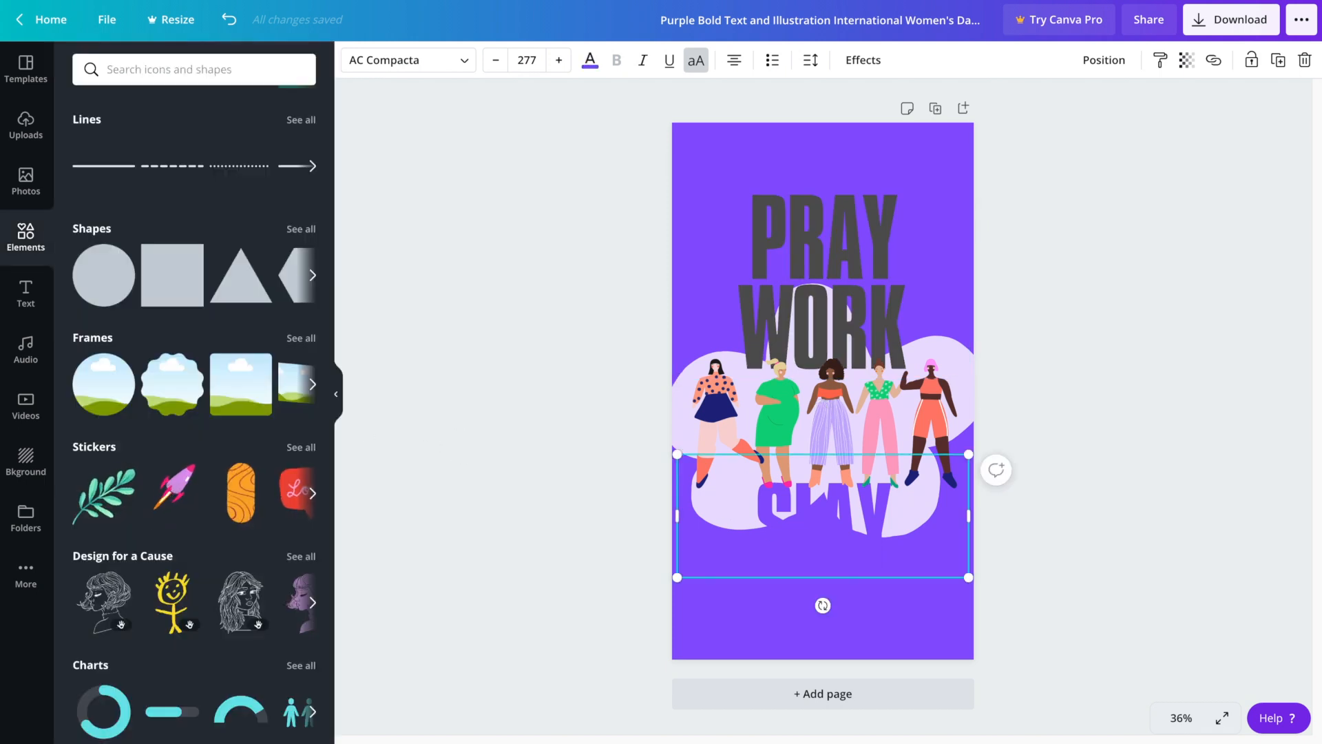
click(589, 60)
click(96, 212)
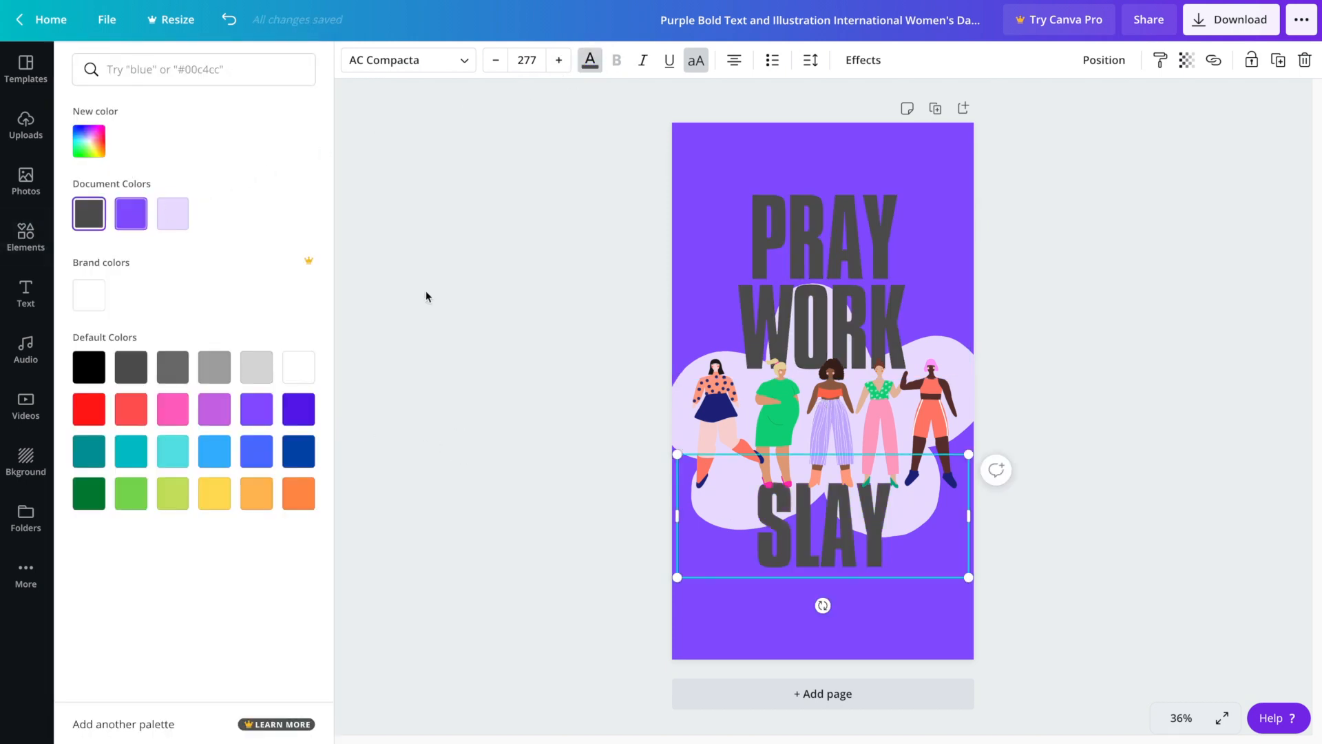
click(482, 310)
click(577, 535)
Step: Try the pale lavender and bright purple document colours on the page background and set it to the custom light purple #C4A7FF
click(674, 189)
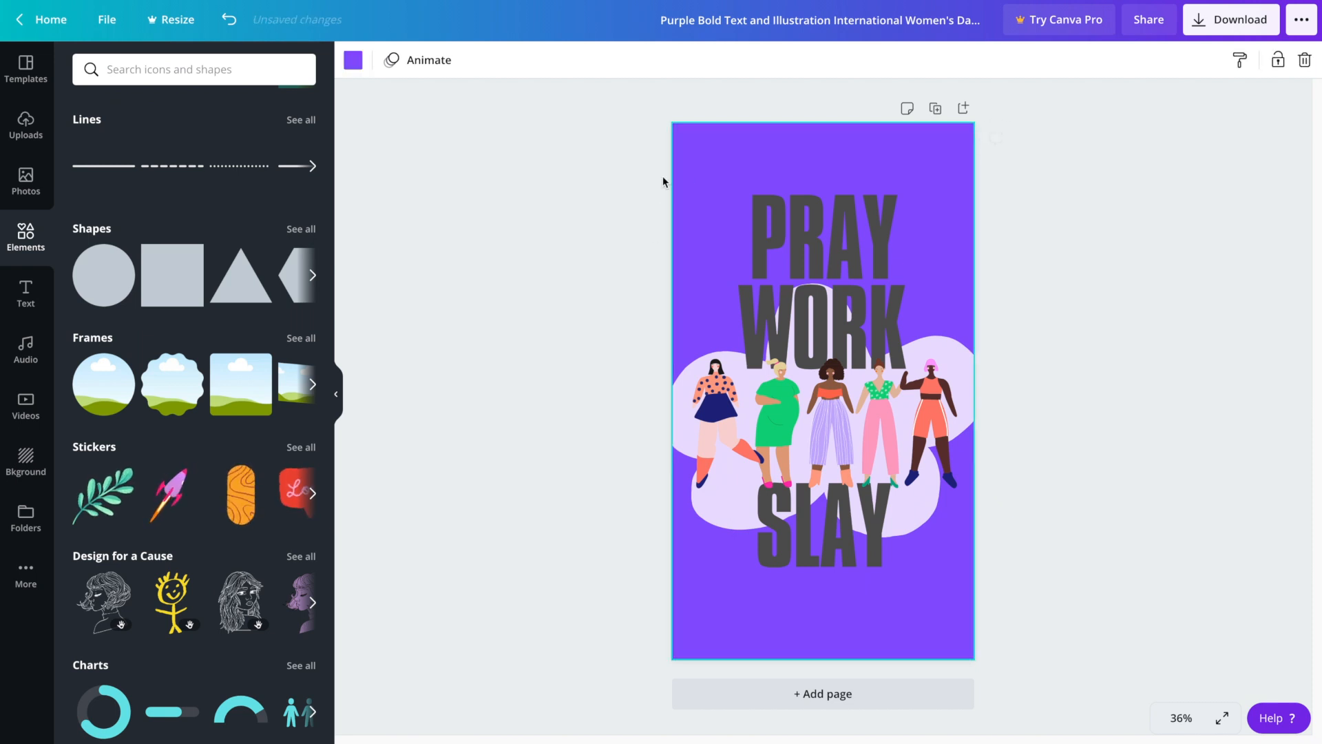
click(353, 60)
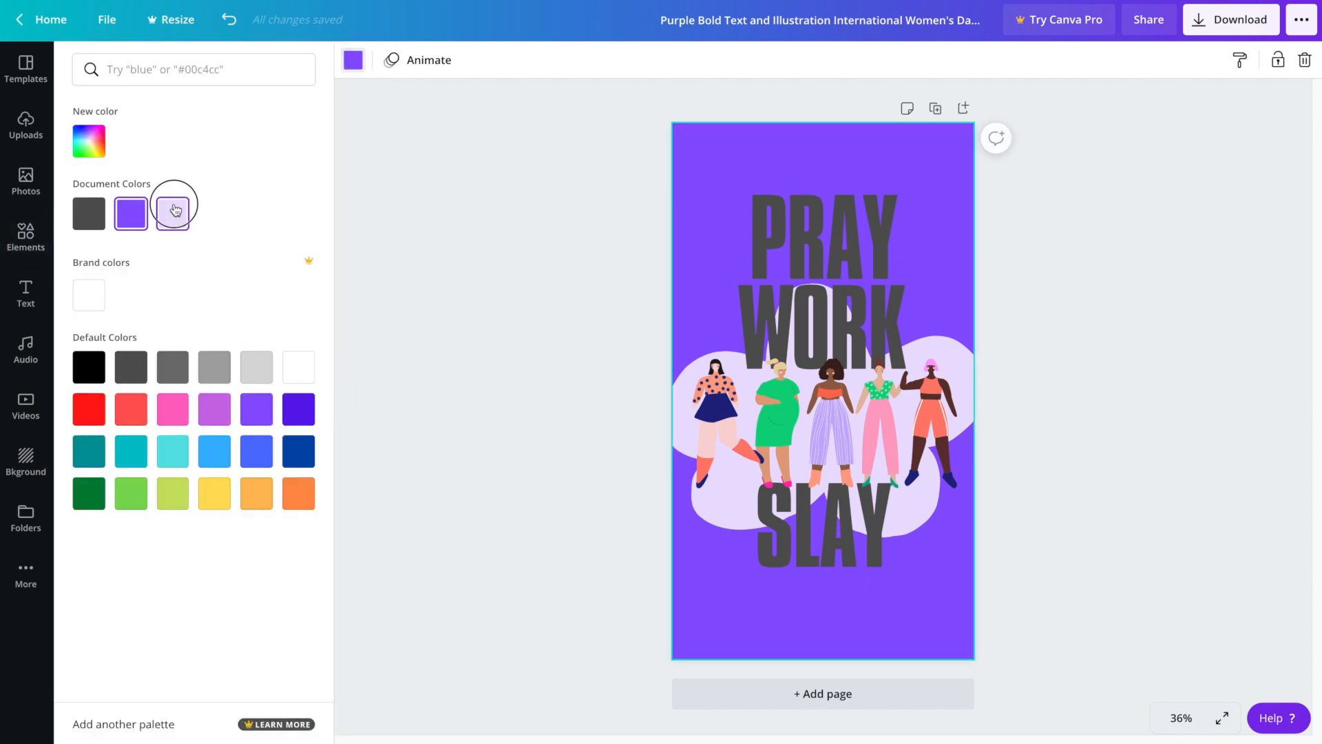
click(174, 211)
click(132, 212)
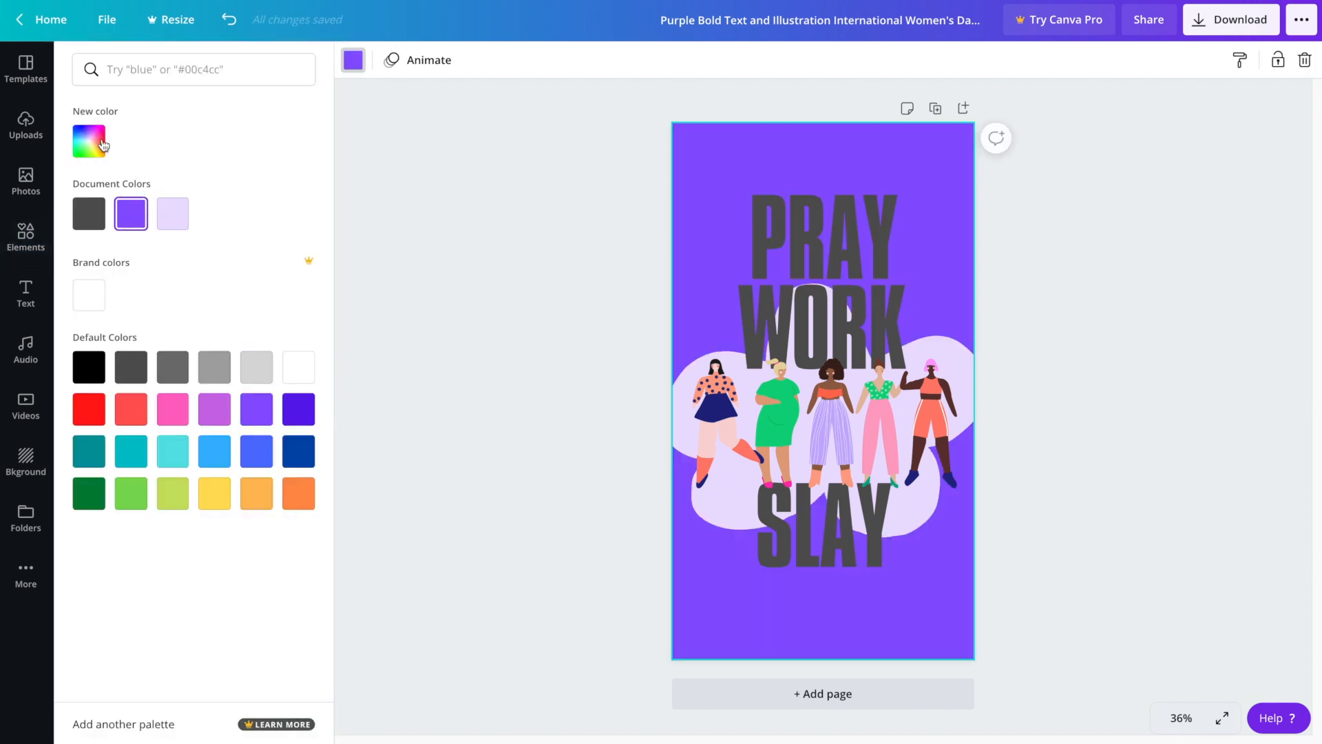
click(89, 141)
drag(226, 181, 157, 169)
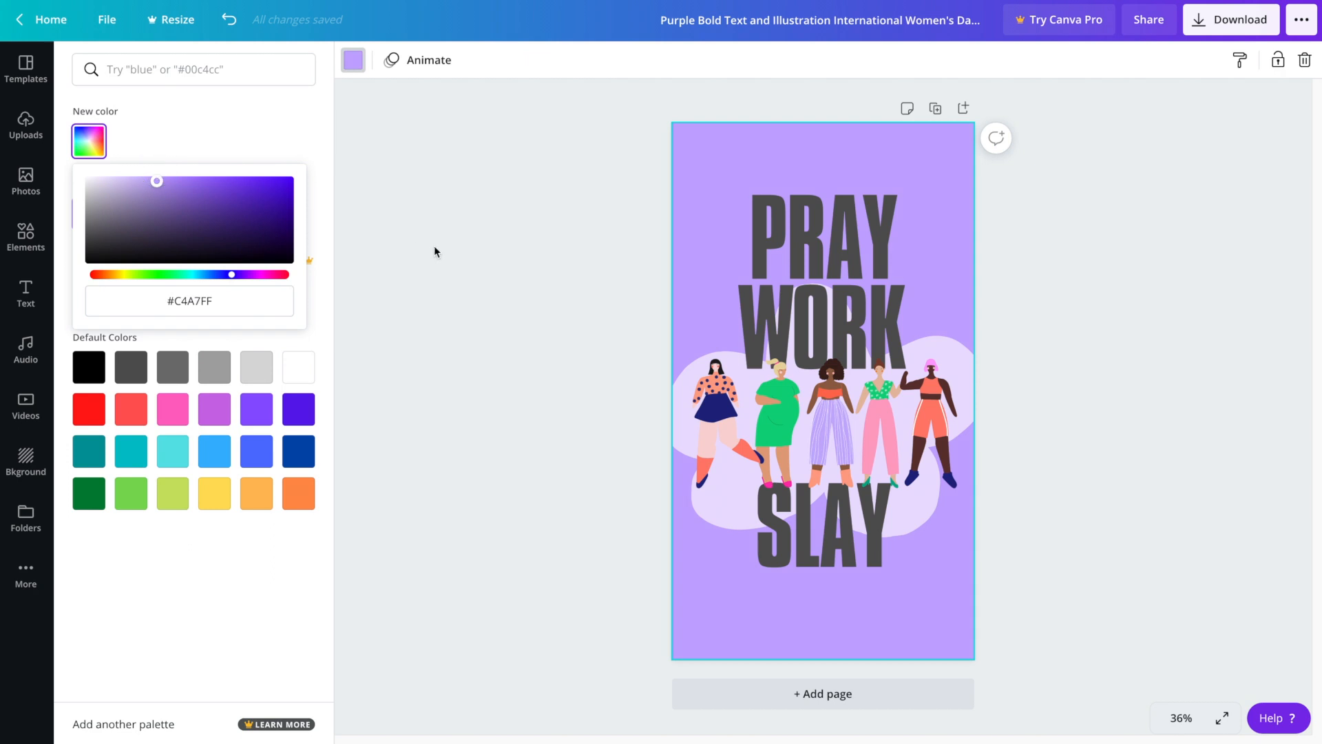
click(436, 252)
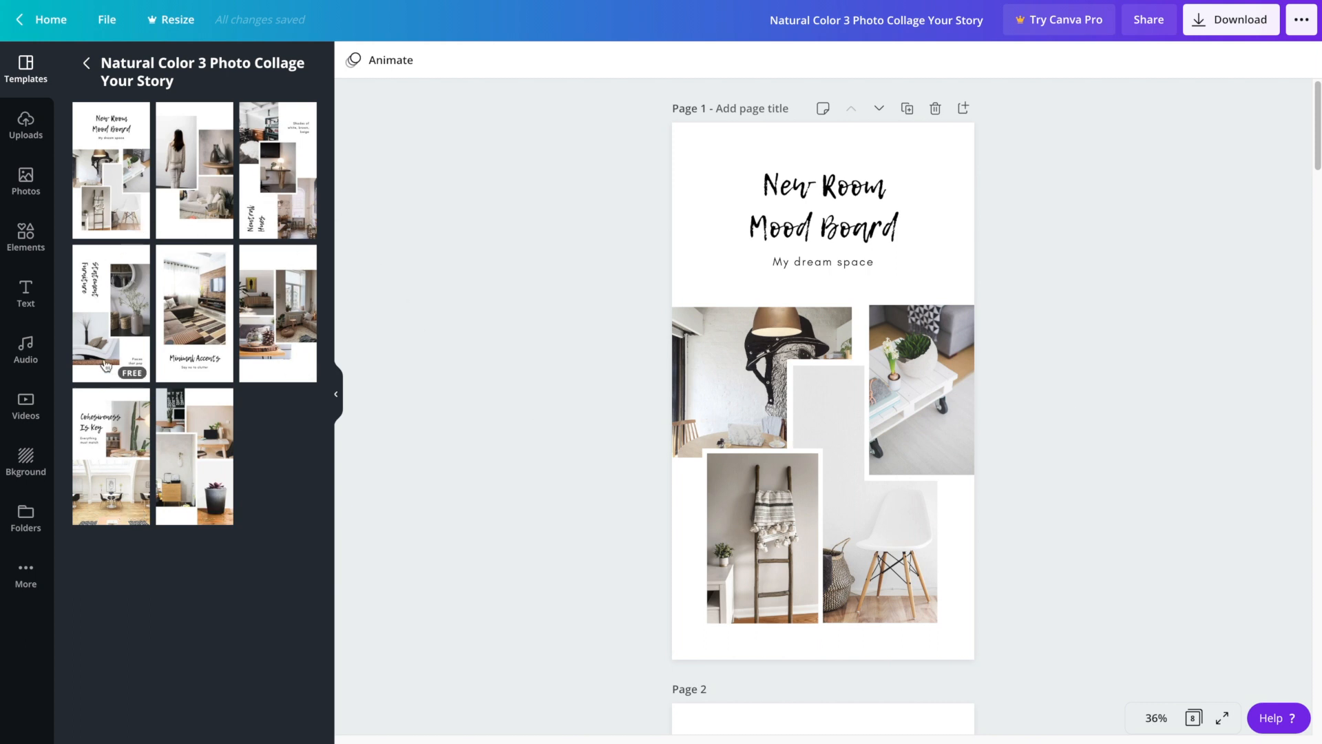
Step: On page 1 of the photo collage, change the title to "My Vacation" and the subtitle to "in a tropical land"
mouse_move(1316, 113)
mouse_down()
mouse_move(1317, 423)
mouse_move(1317, 103)
mouse_up()
double_click(831, 217)
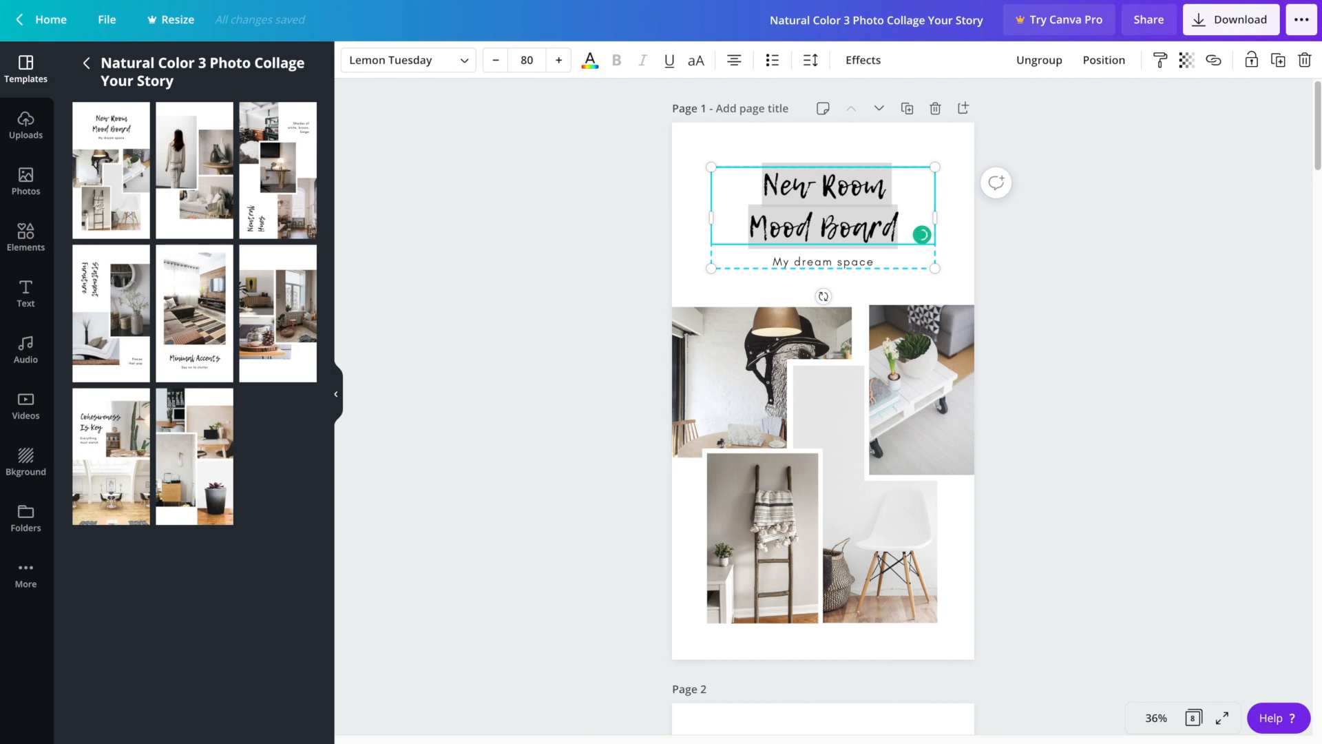
text(My Vacation)
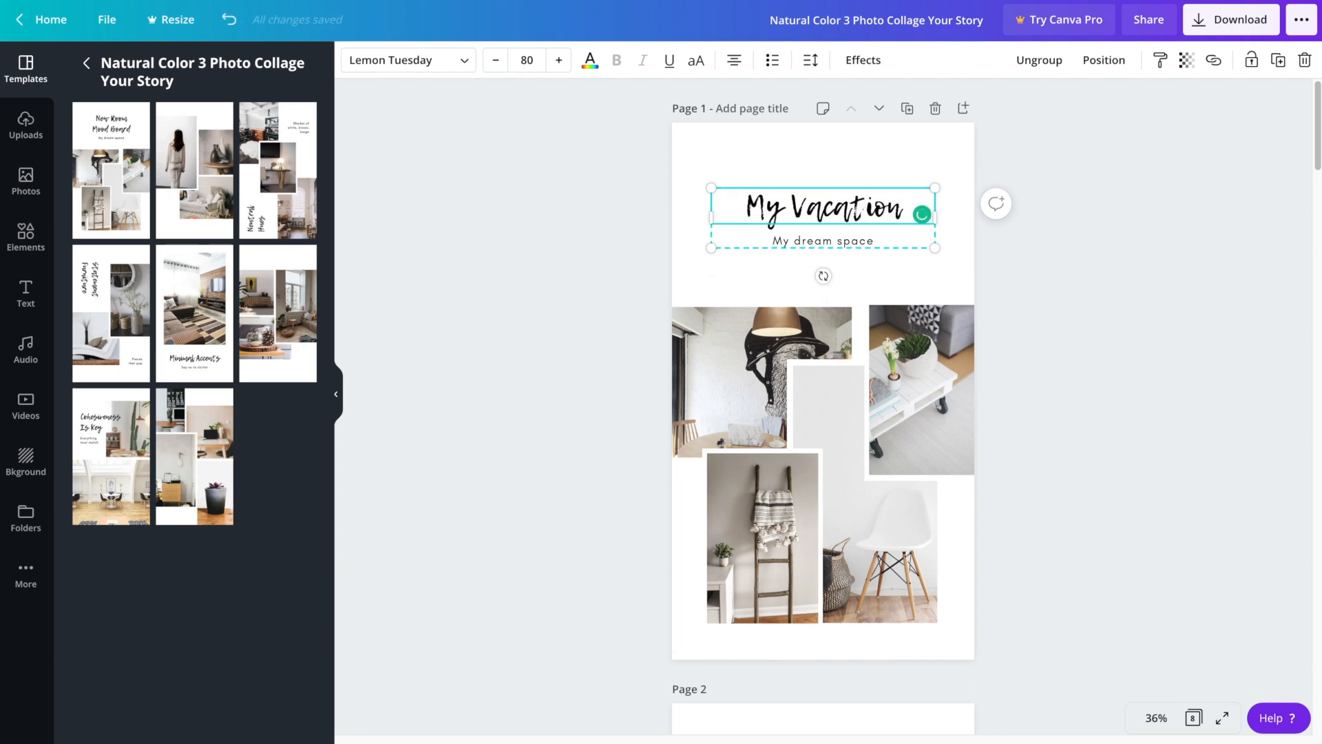
double_click(836, 242)
text(in a tropical land)
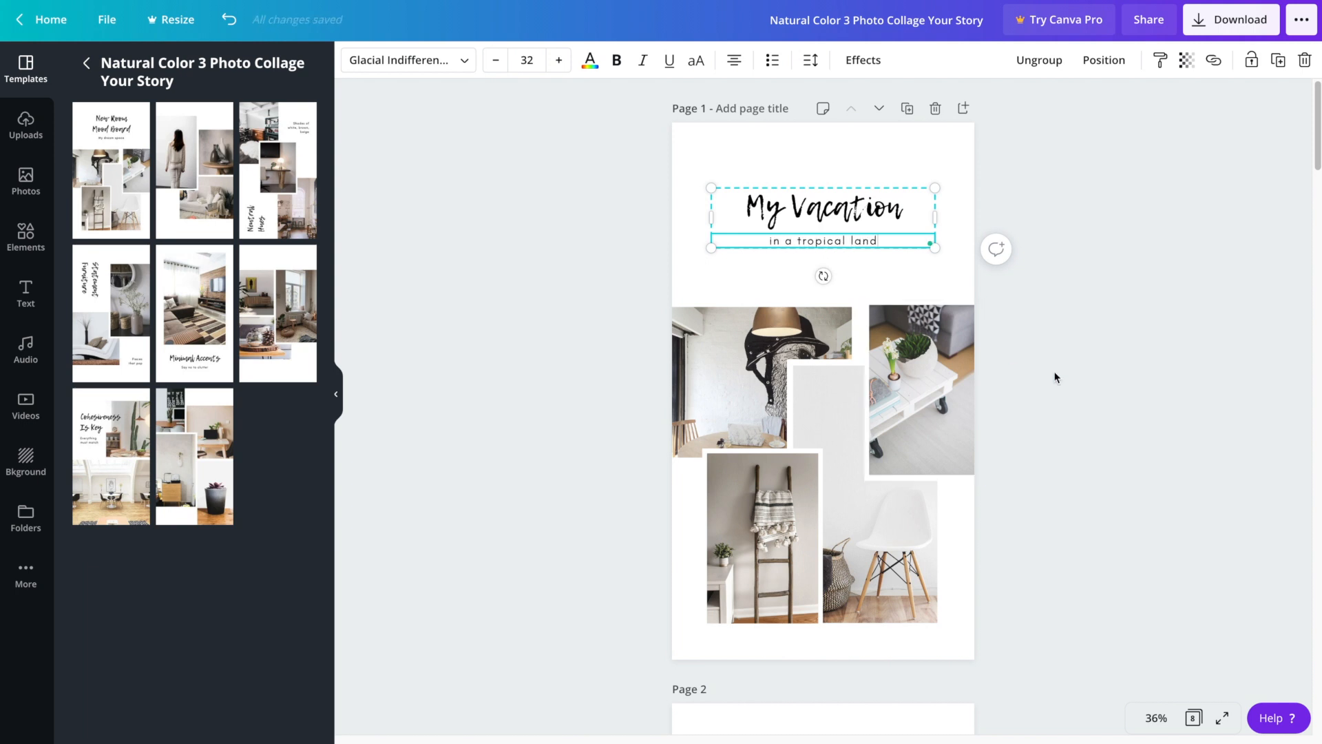
click(1102, 382)
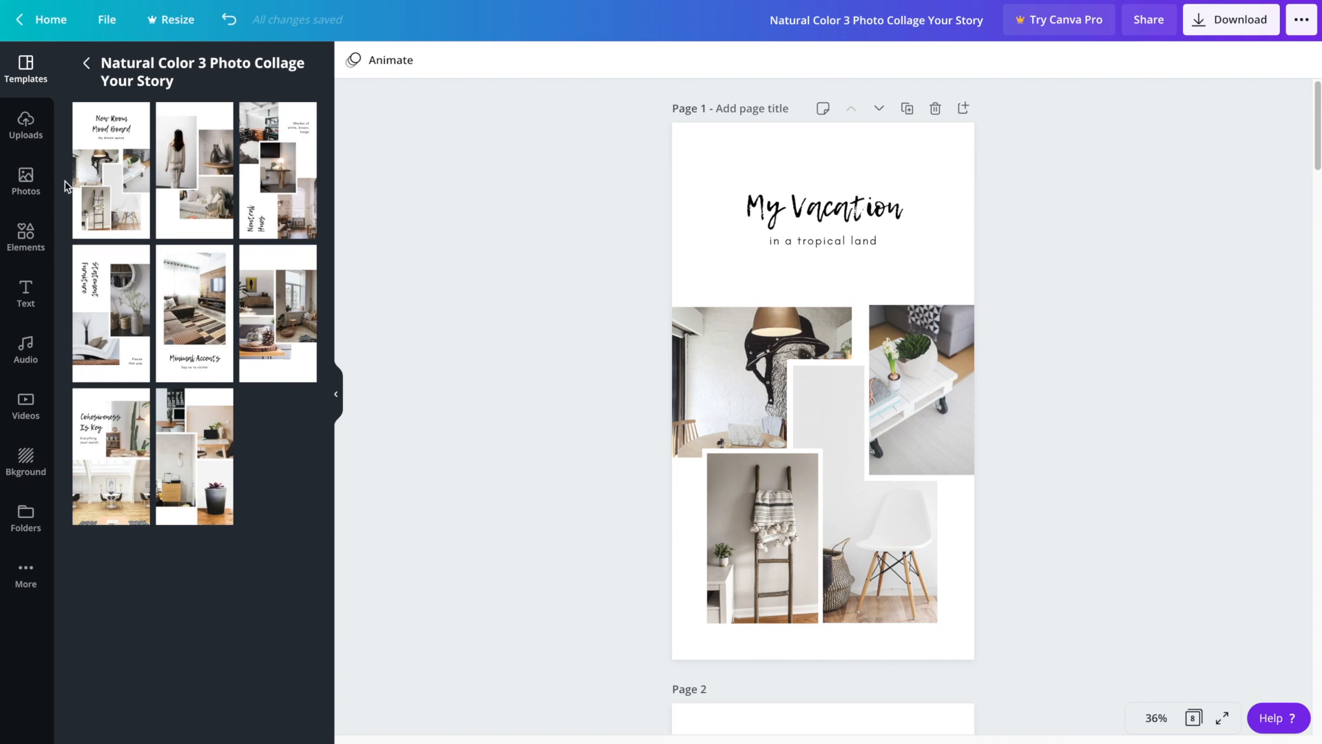
Step: Search the photo library for "beach" and place the free pastel sunset photo in the collage's upper-left frame
click(25, 186)
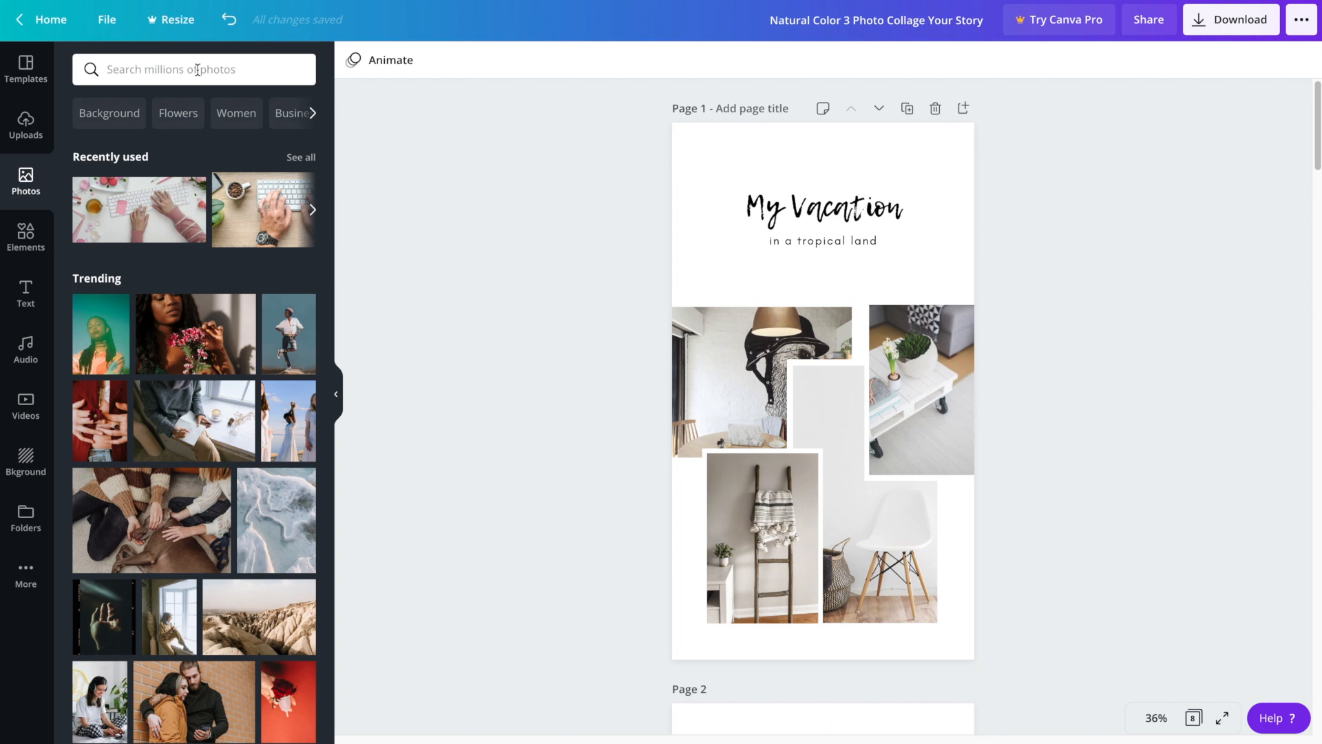
click(198, 69)
text(beach)
key(Return)
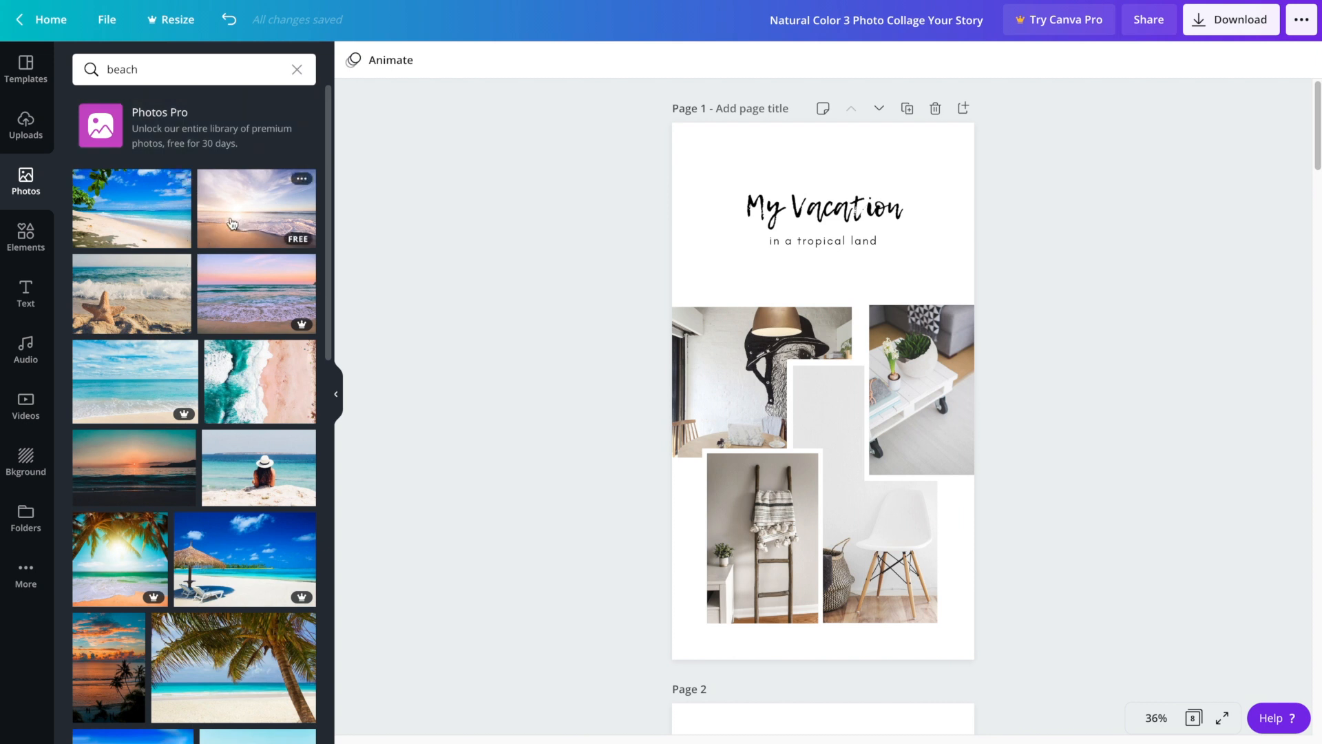
drag(231, 212, 675, 375)
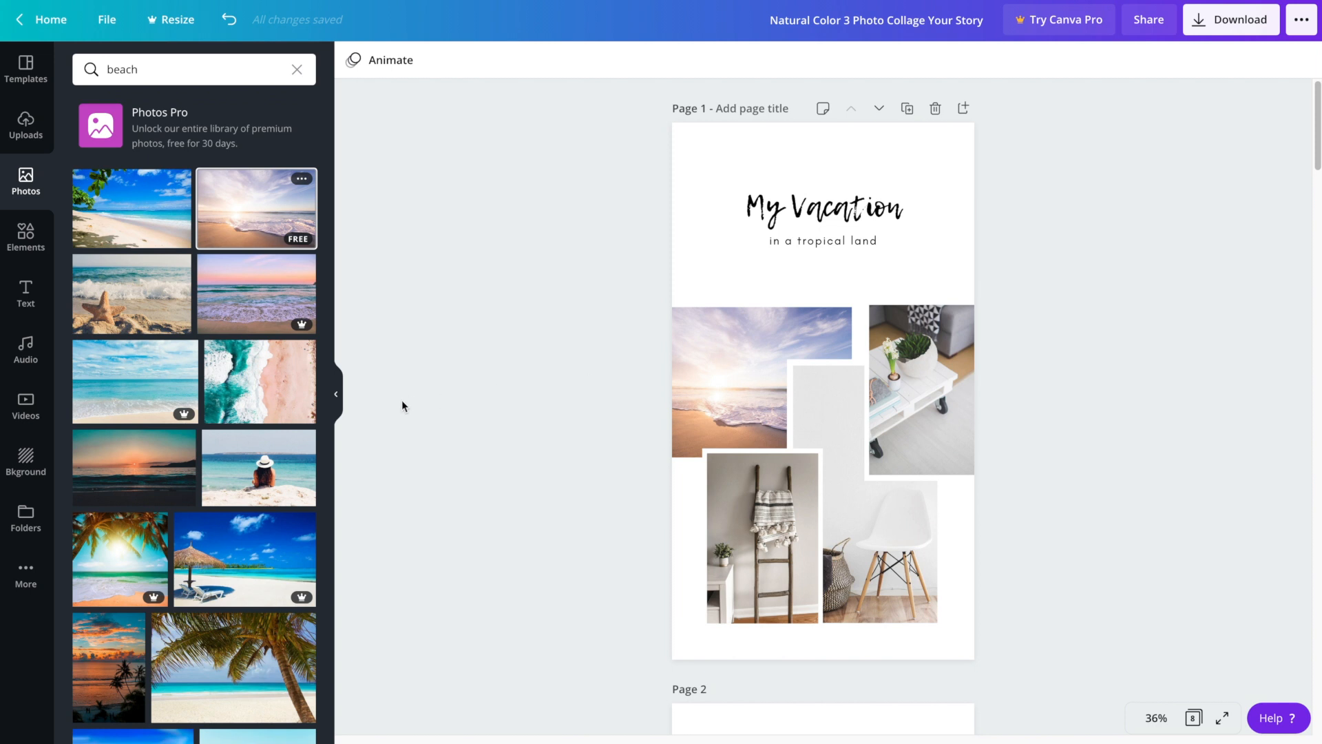
Step: Place the woman-in-white-hat photo in the lower-left frame and the palm beach photo in the right frame, shifting its crop to show the trunk
drag(236, 466, 713, 568)
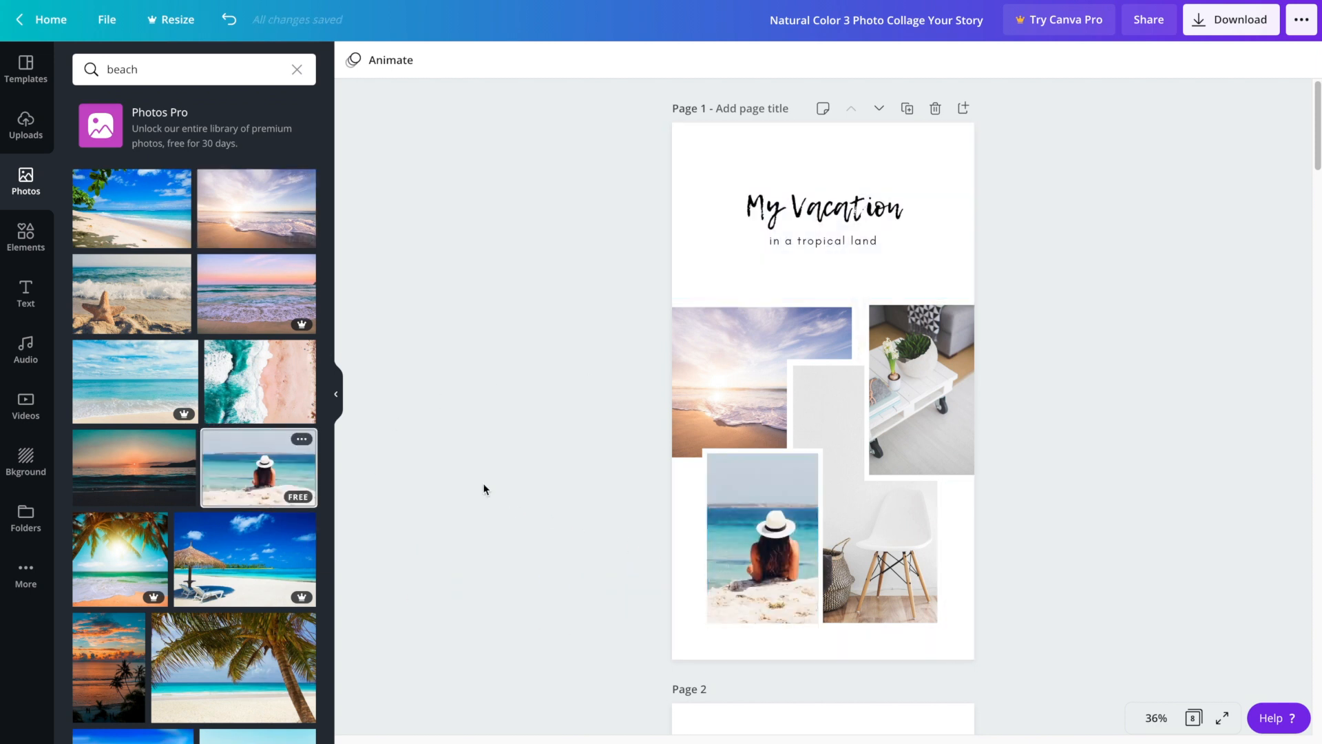
drag(198, 653, 924, 409)
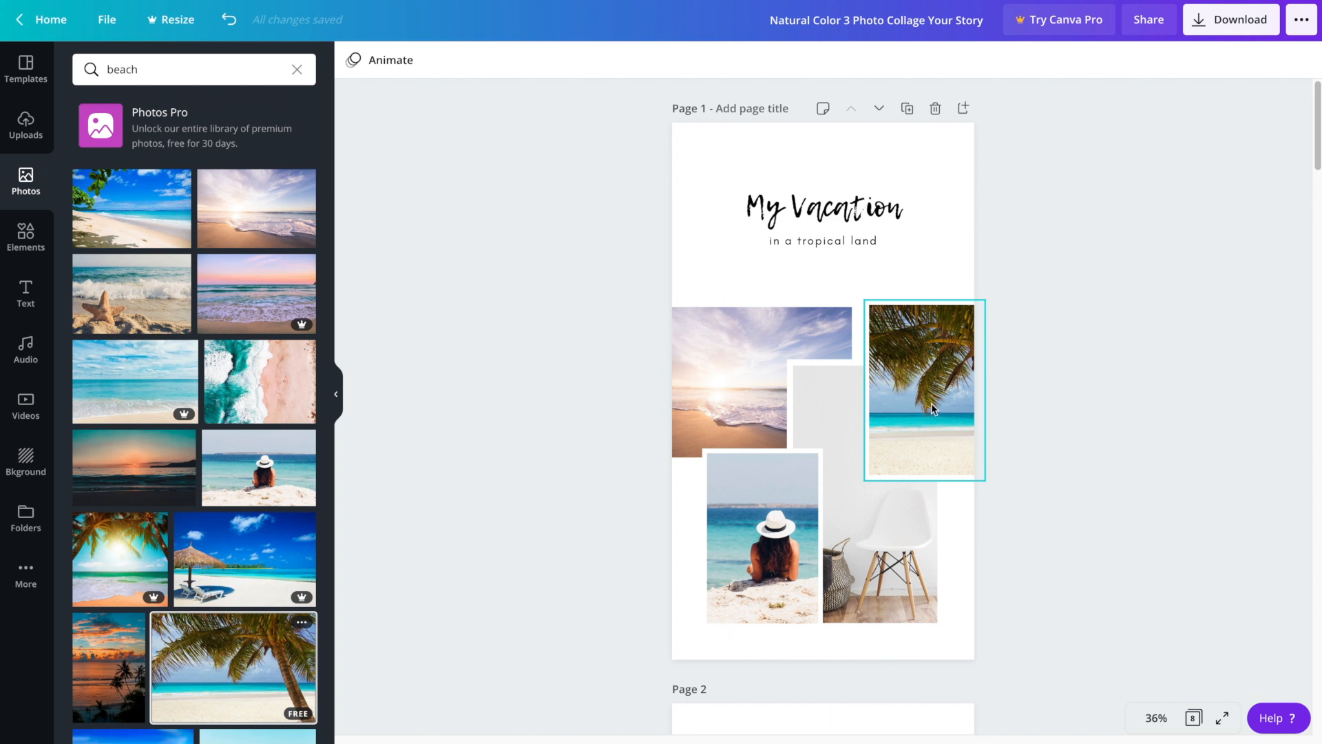
double_click(927, 406)
drag(965, 398, 882, 392)
click(1107, 452)
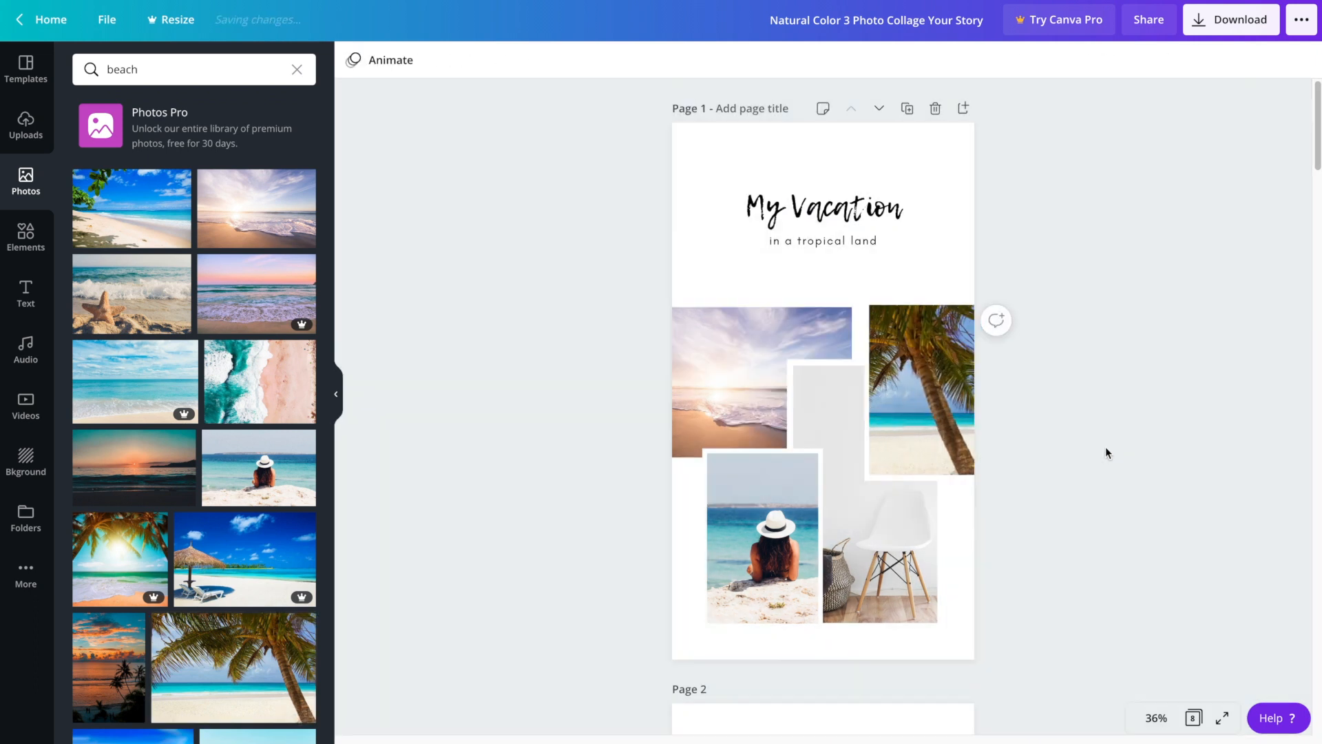
Step: Fill the central frame with the turquoise lagoon photo, and replace the upper-left photo with the pineapple in sunglasses, shifting its crop to the right
drag(331, 313, 320, 572)
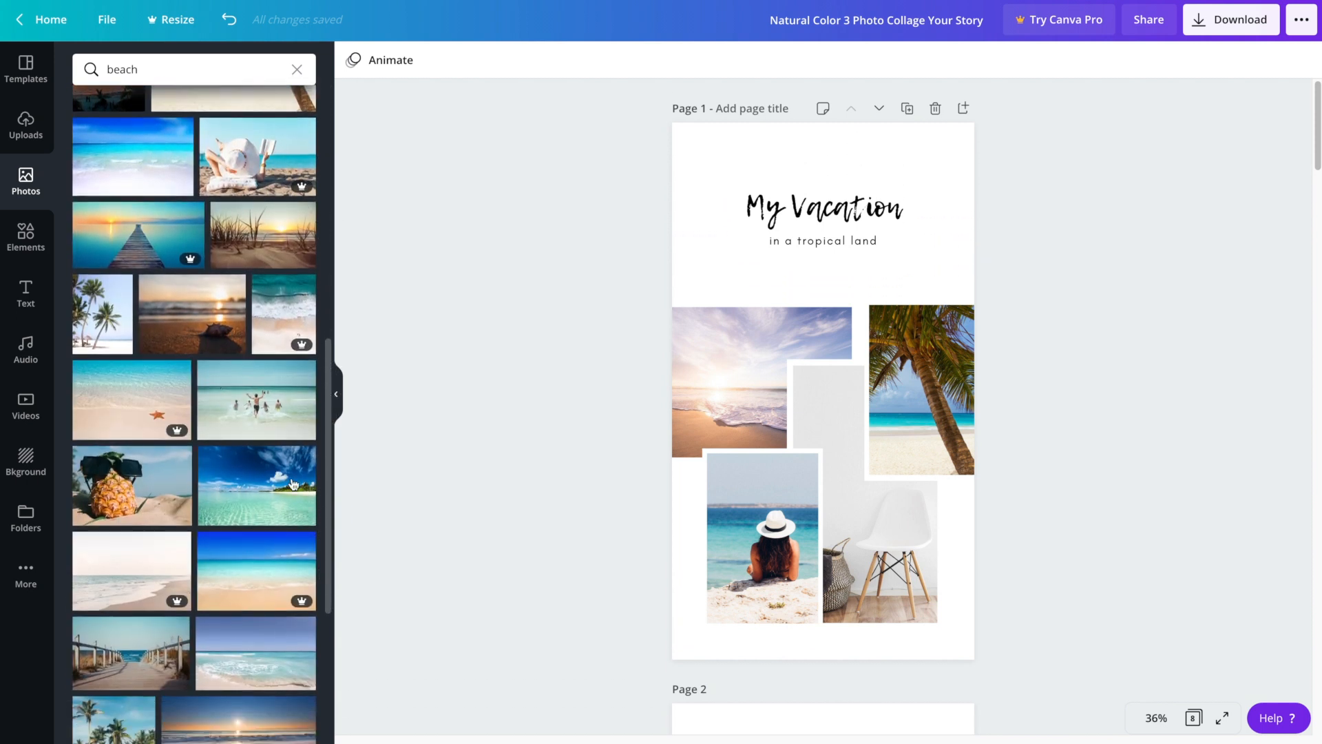
drag(227, 487, 861, 572)
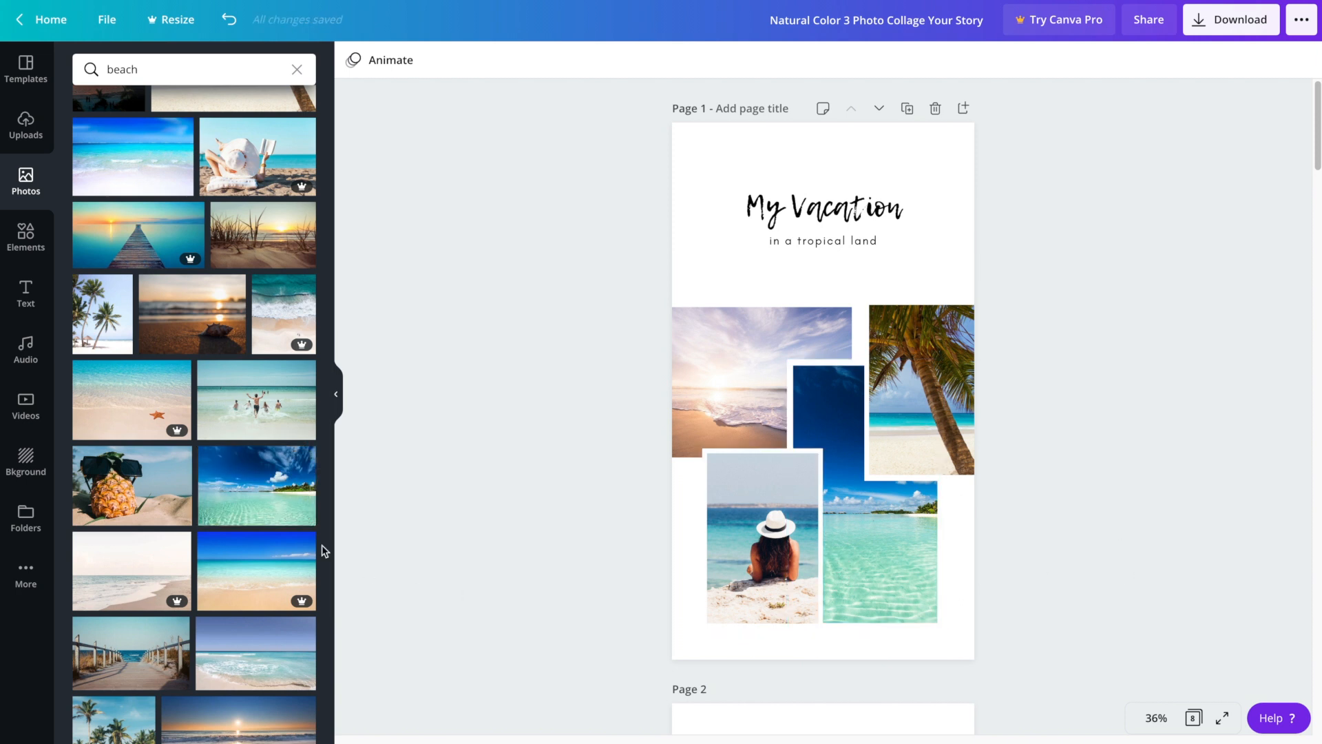
drag(140, 490, 668, 378)
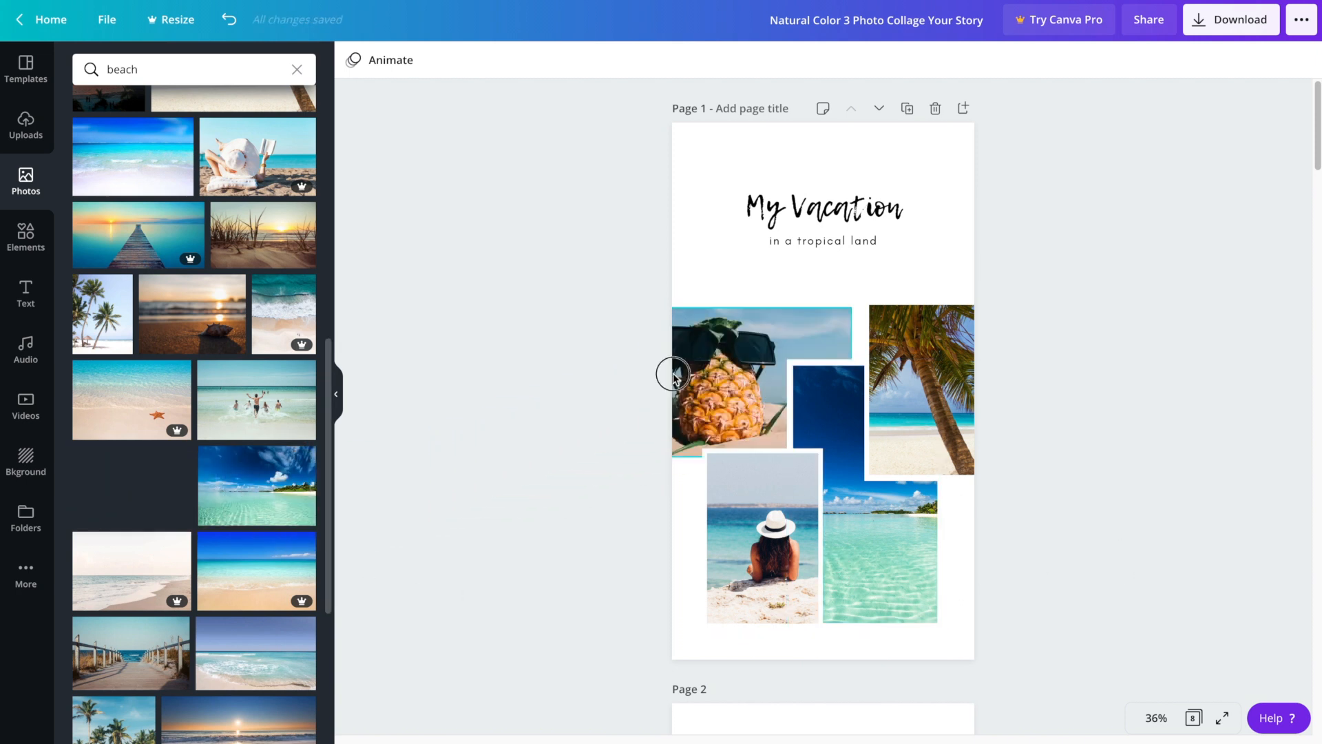
click(704, 392)
double_click(704, 391)
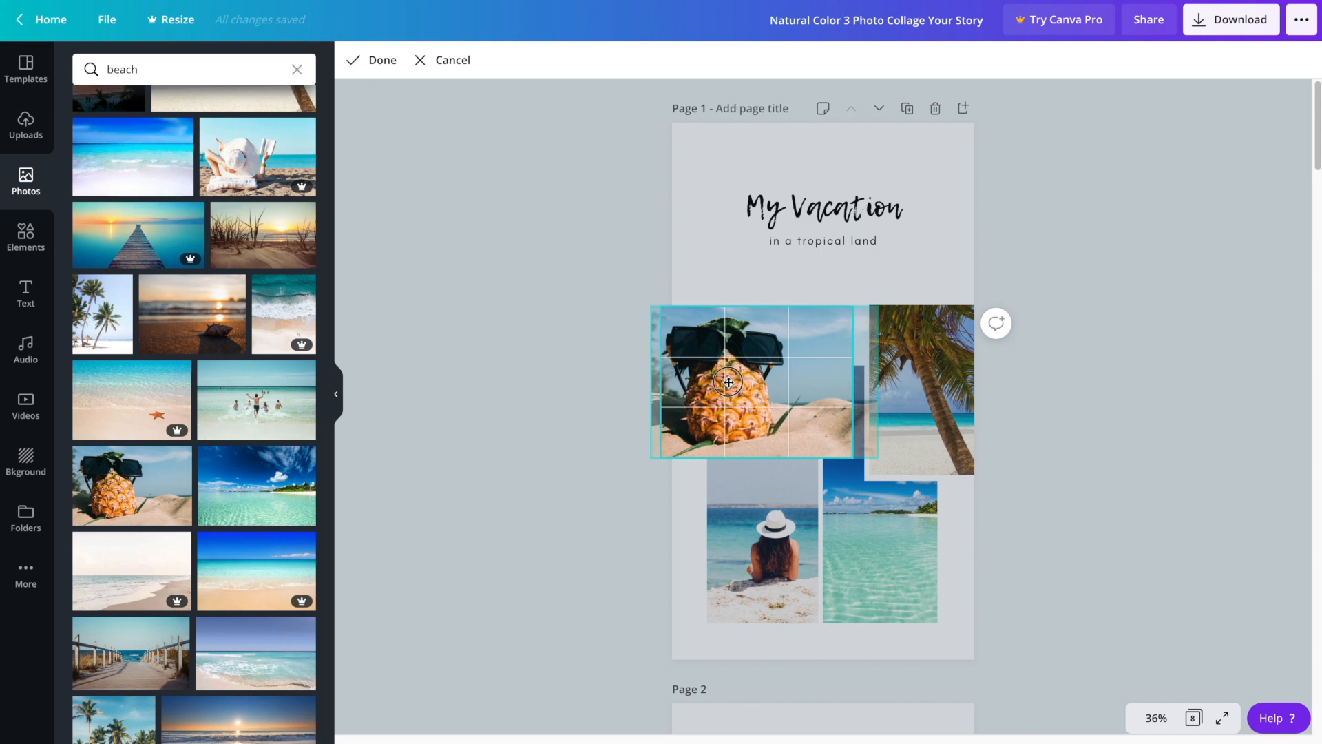
click(470, 532)
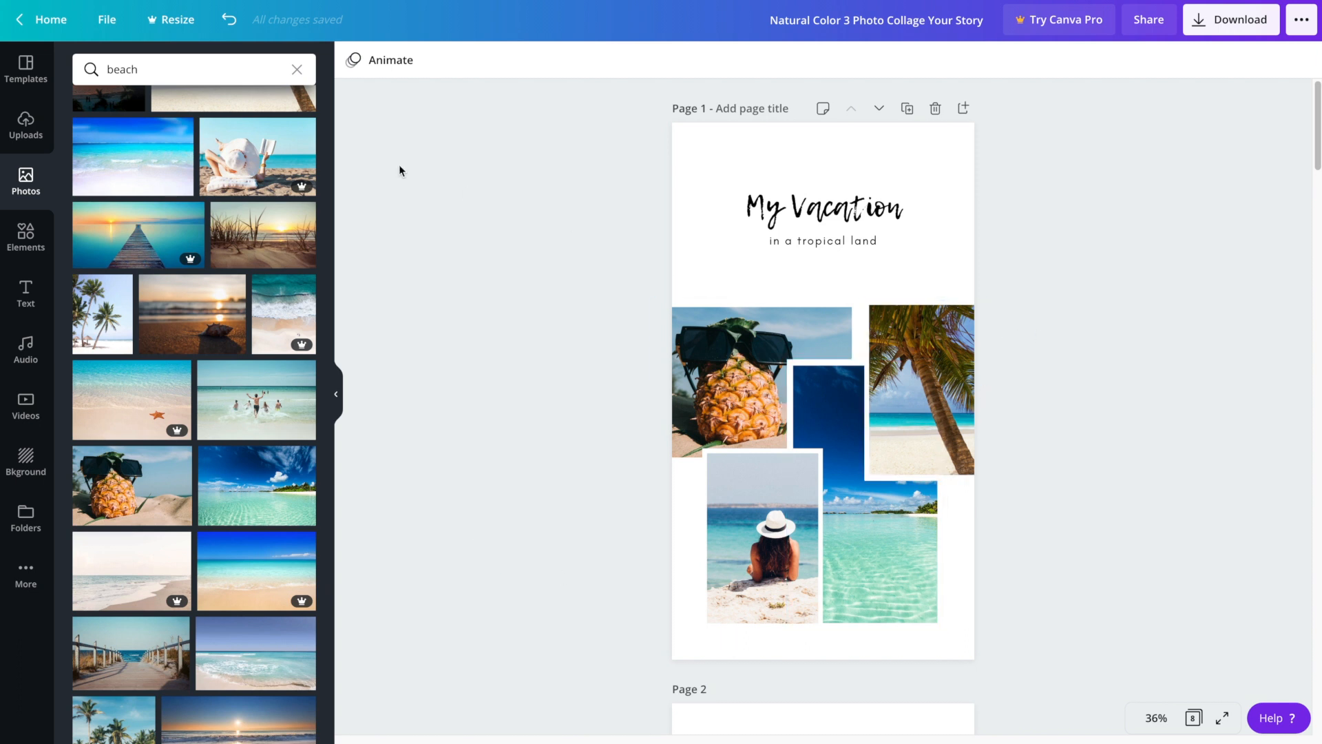
Step: Replace the vertical title "Neutral Hues" on page 3 with "Adventure Awaits" on two lines
click(28, 68)
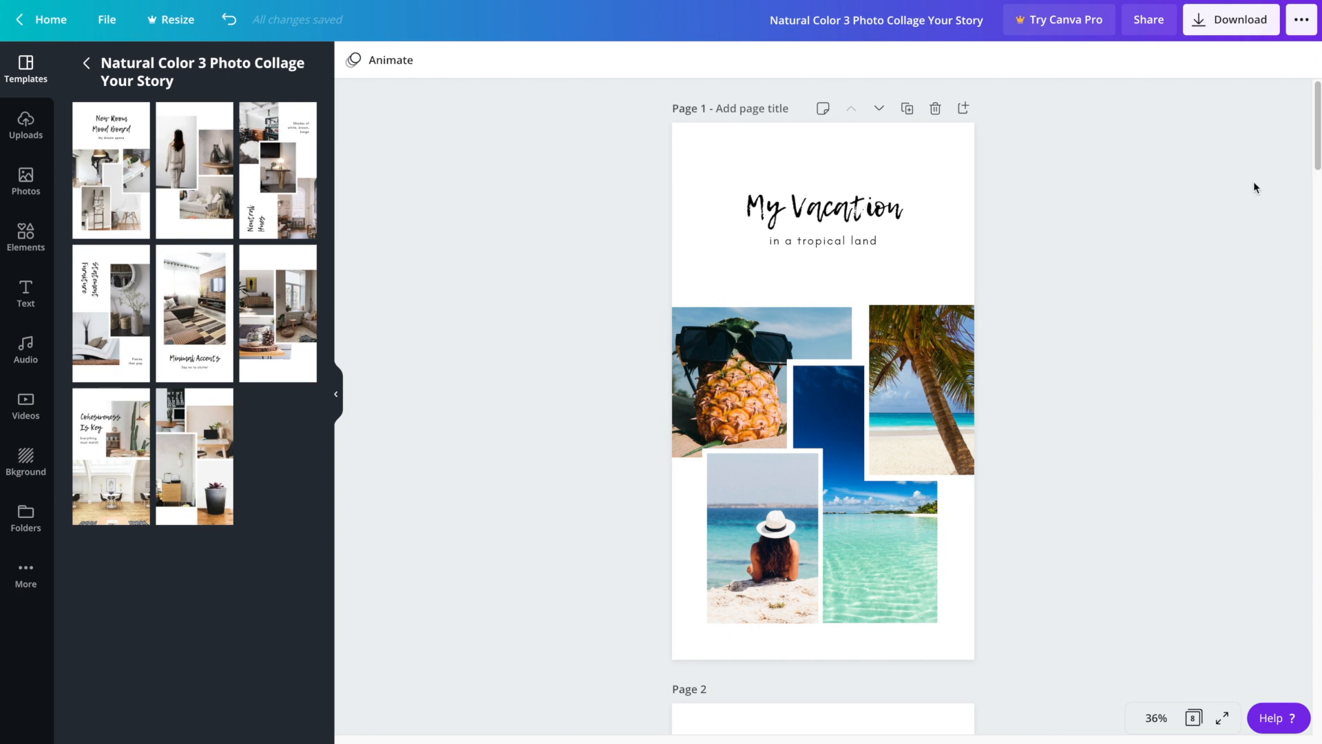
drag(1313, 124, 1293, 288)
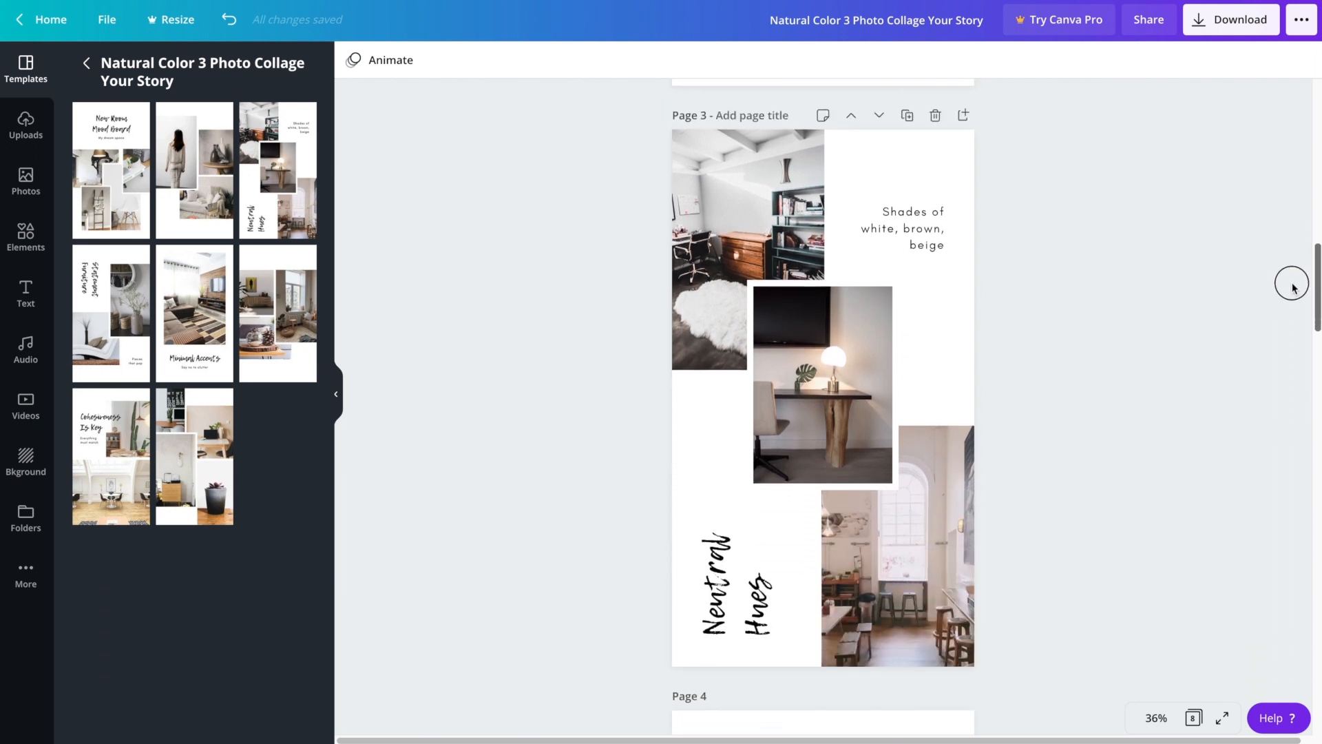
click(763, 598)
click(761, 598)
text(A)
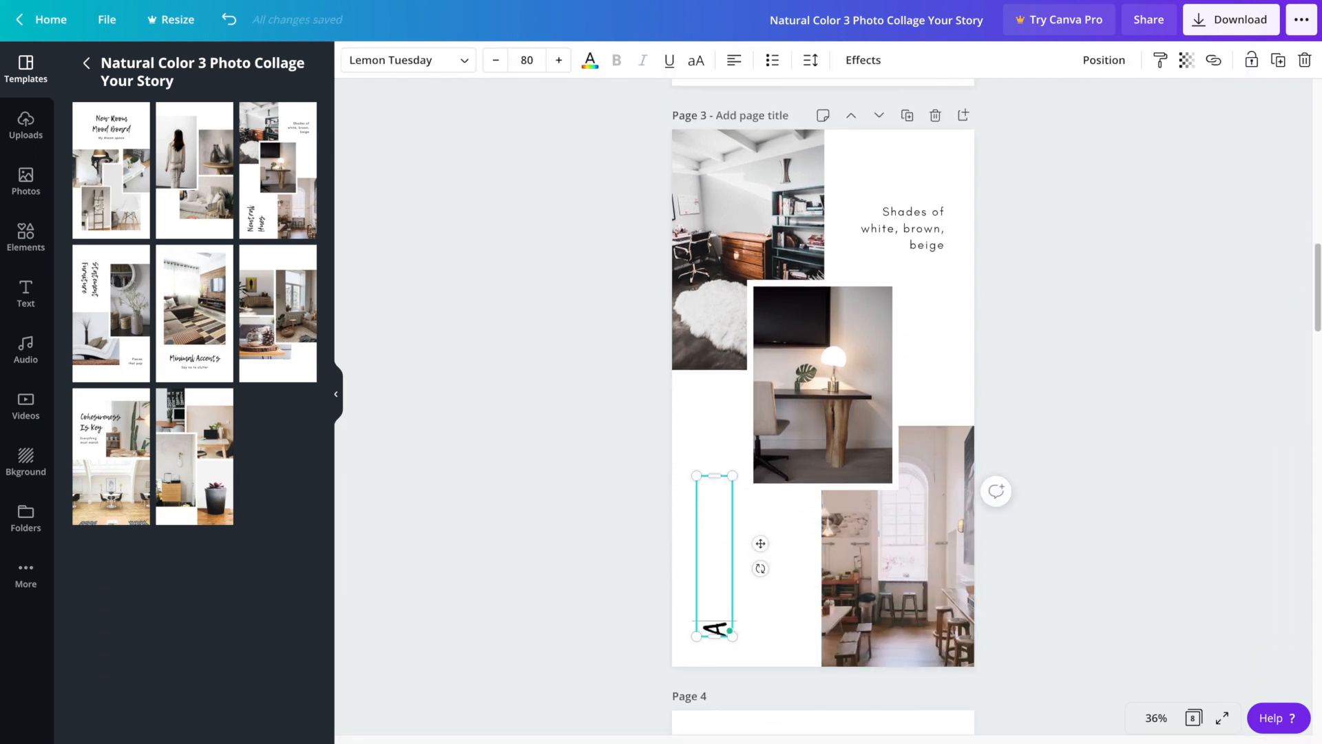
text(deventure)
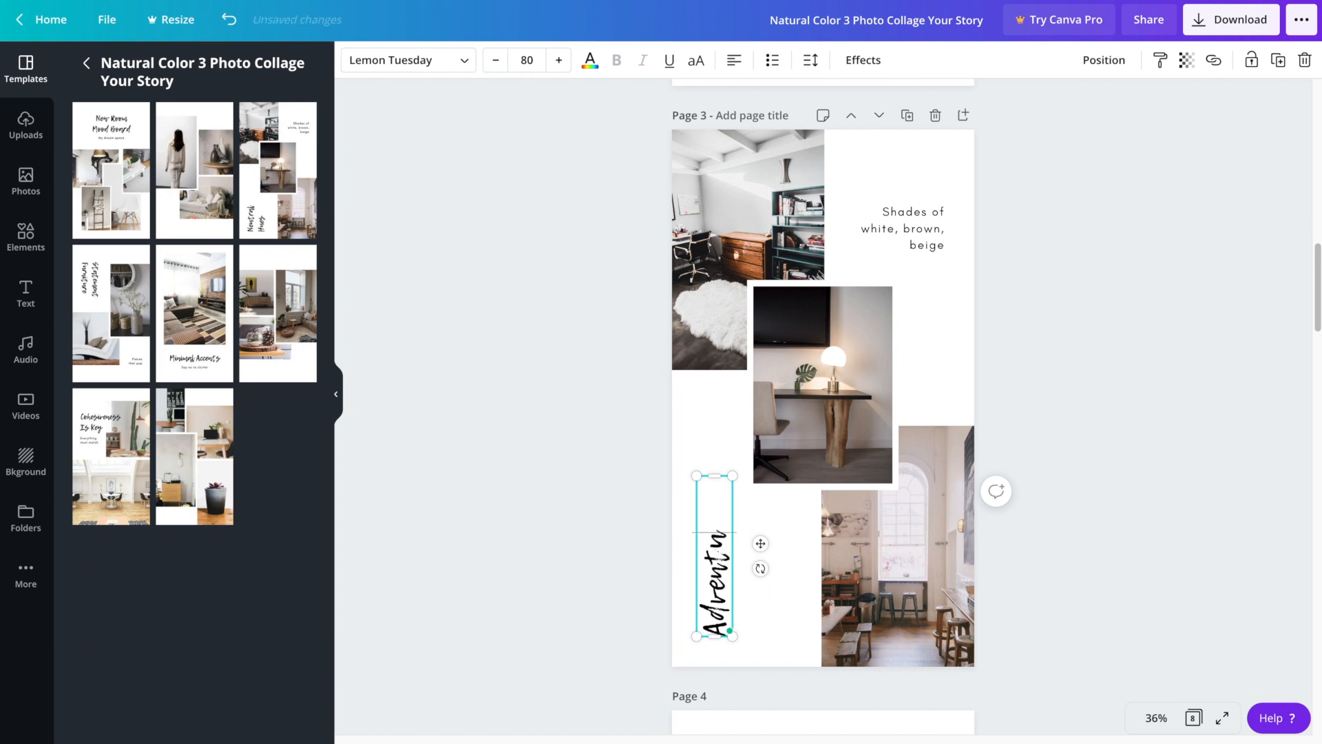
key(Return)
text(Awaits)
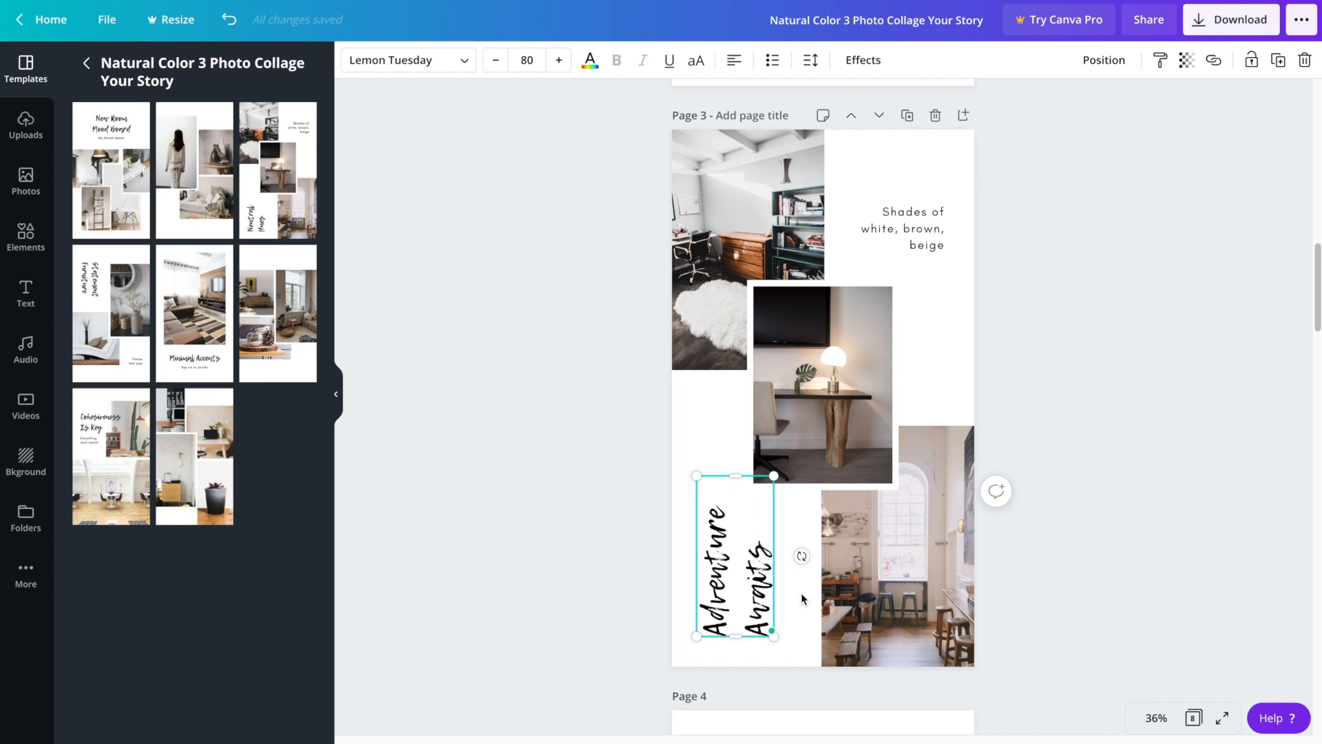
click(1143, 293)
Step: Replace the "Shades of white, brown, beige" caption on page 3 with "Can't wait to go again!"
click(928, 218)
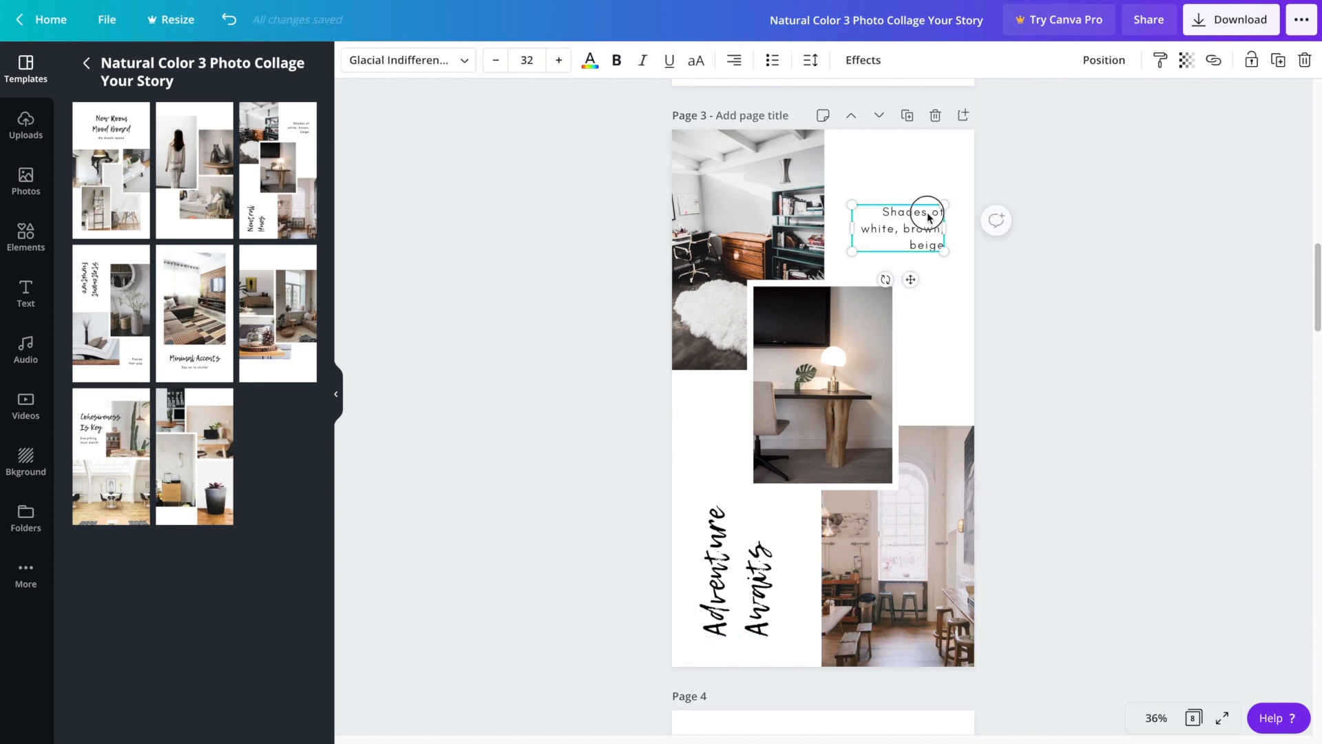
click(928, 215)
text(Can't wait to go again)
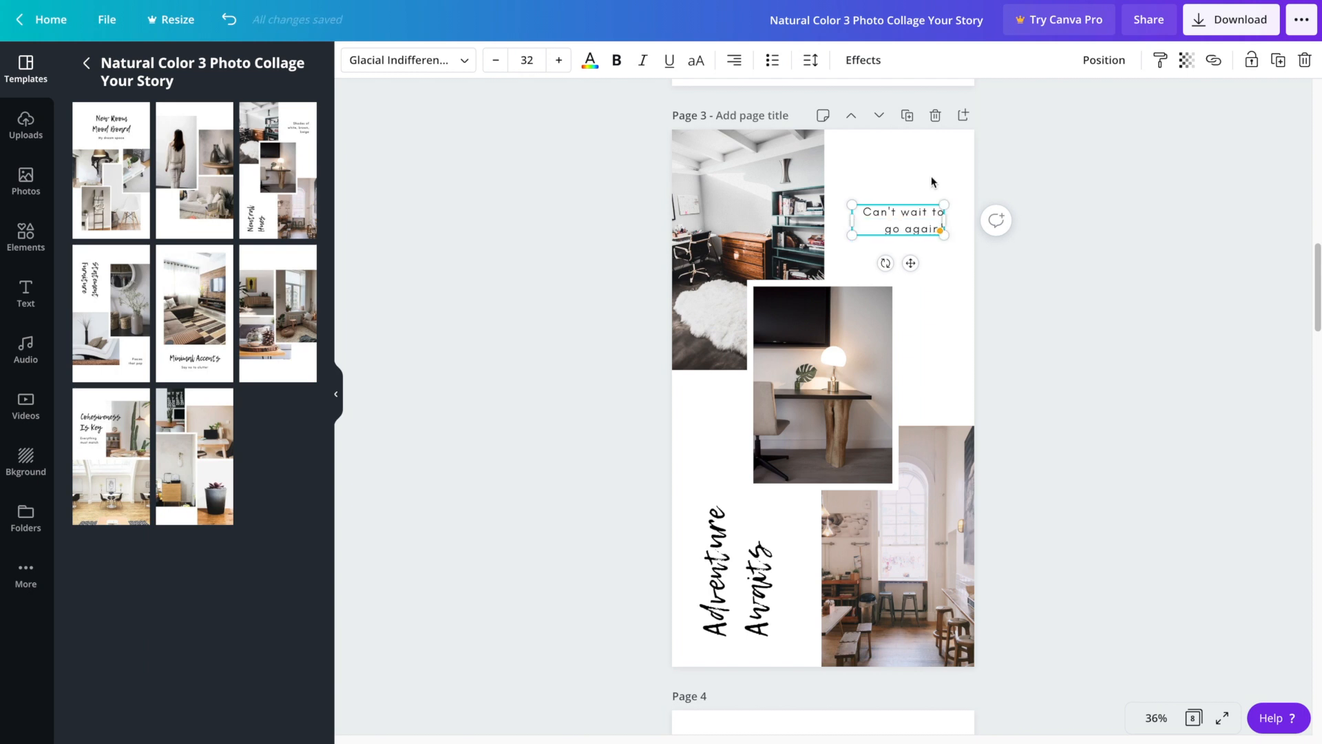
click(1091, 306)
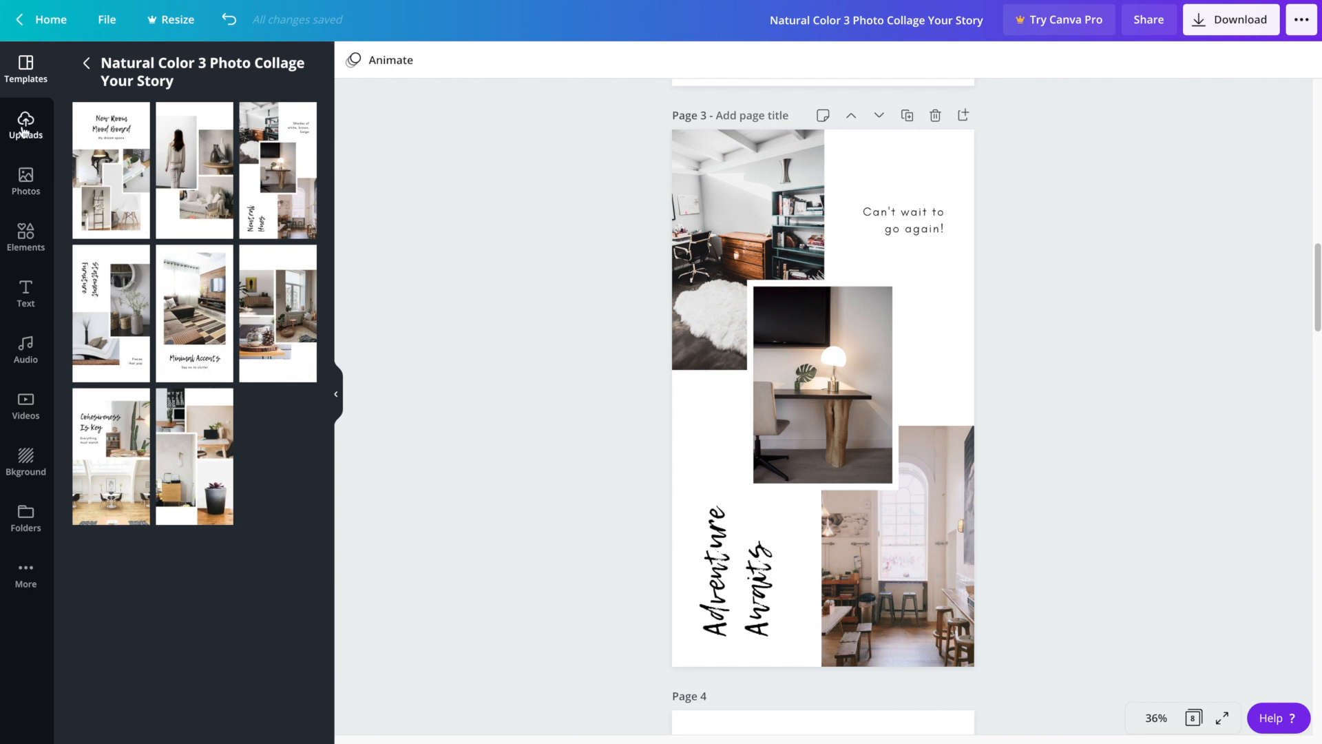
Step: Search the photo library for "tropical" and place the free palm-lined road at sunset photo in page 3's upper-left frame
click(26, 179)
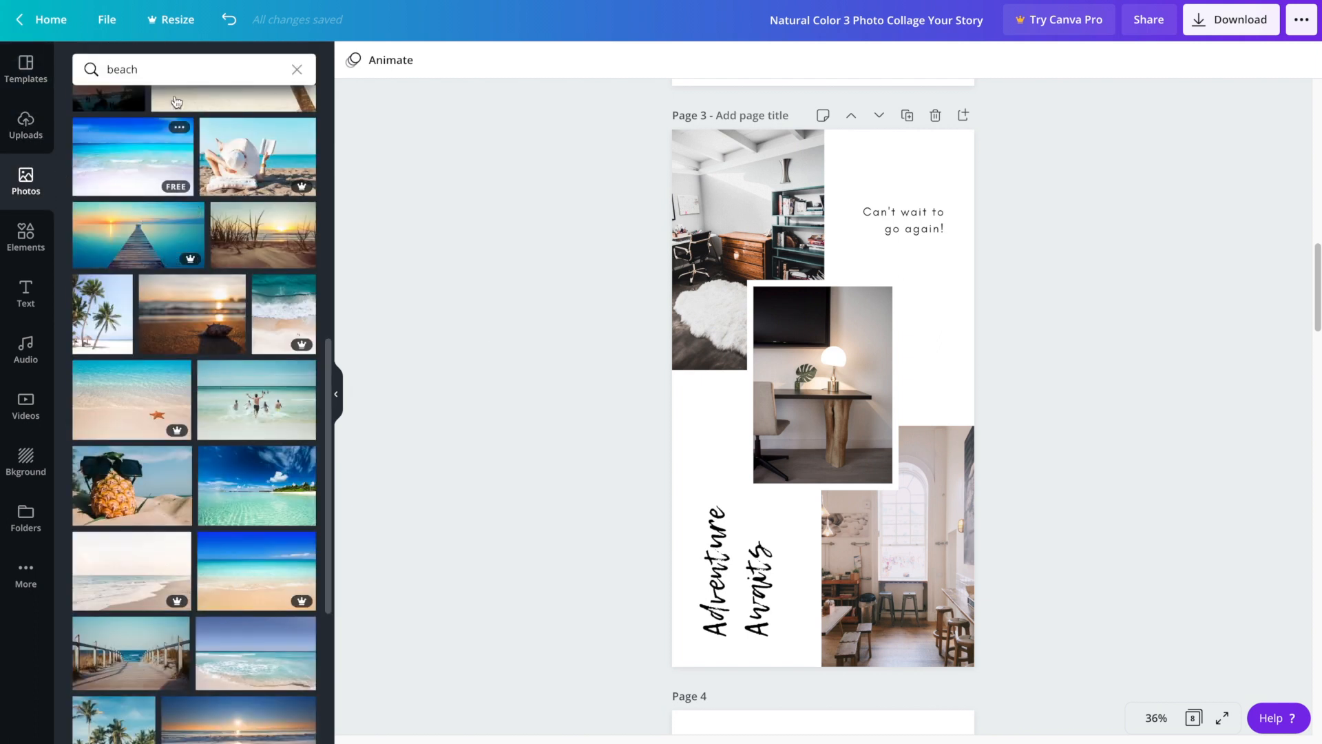
click(187, 70)
text(tropical)
key(Return)
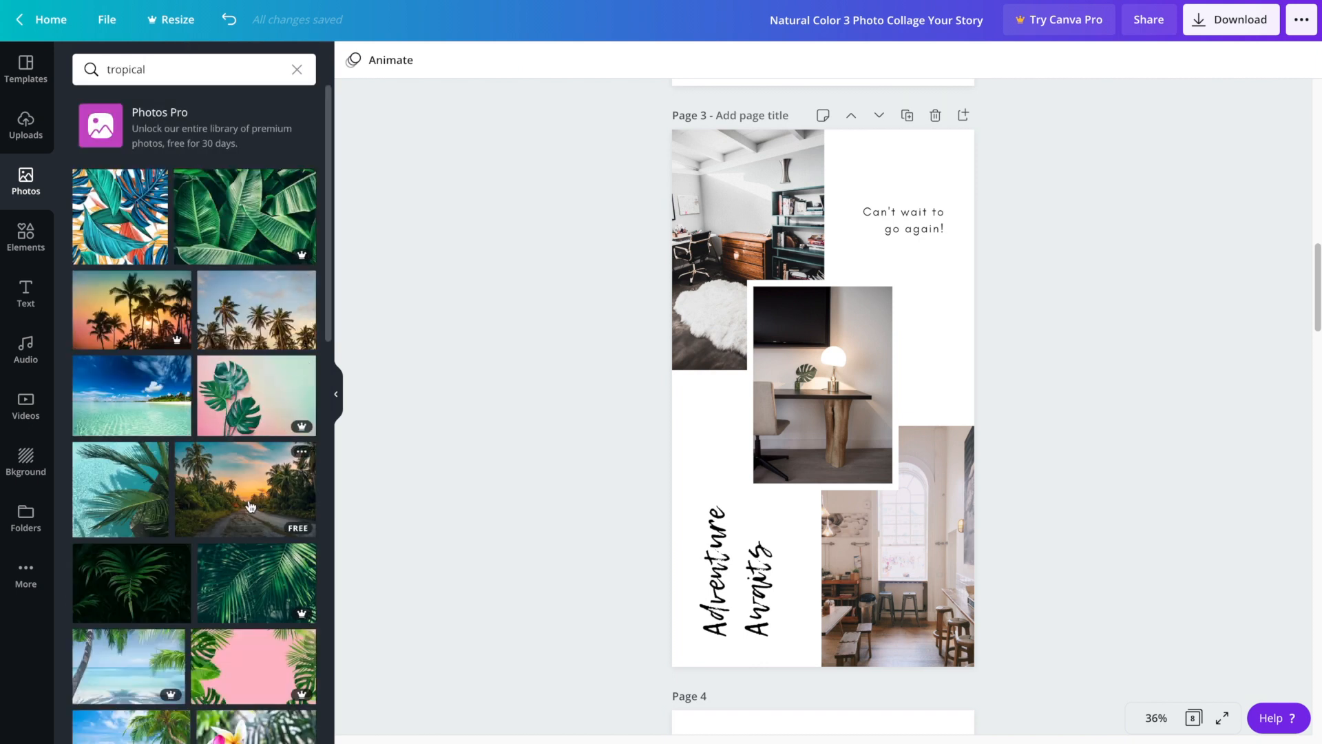
drag(217, 482, 703, 232)
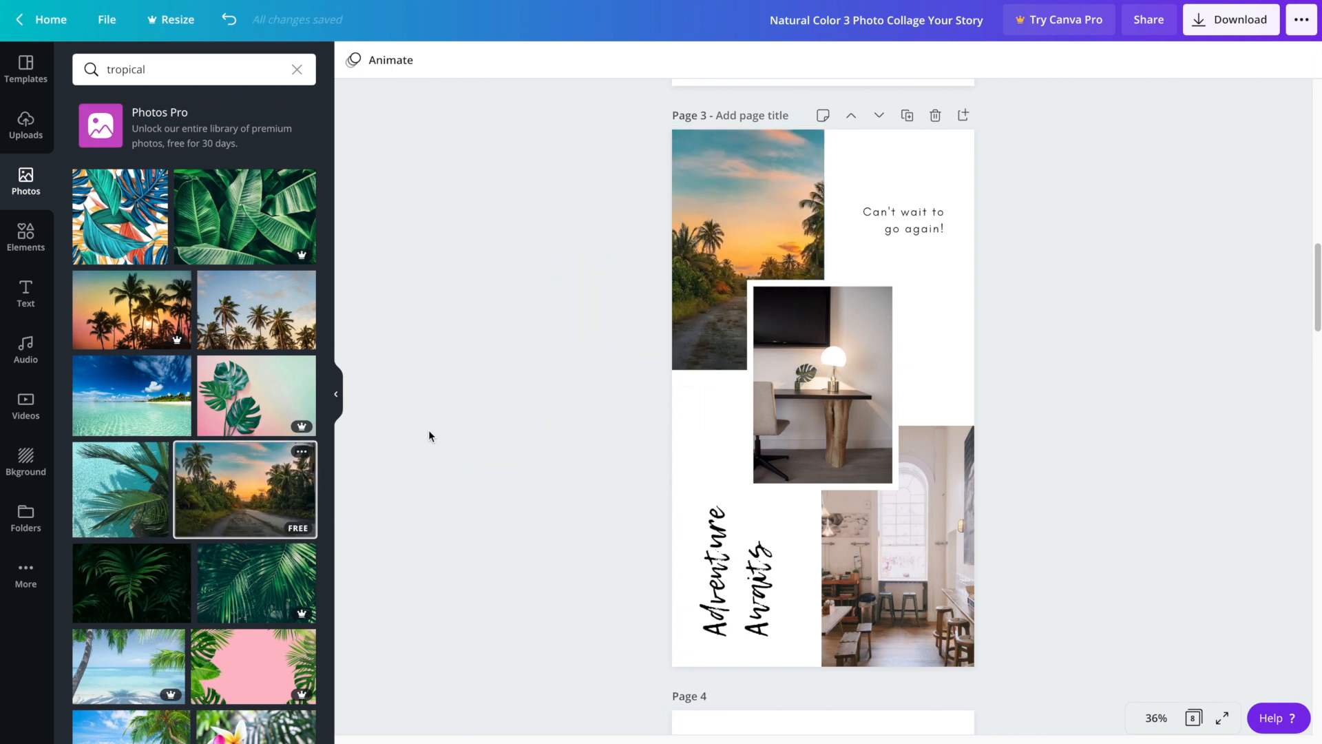
Step: Fill page 3's central frame with the pink and white plumeria photo and enlarge it within the frame so the flowers fill the crop
scroll(329, 342, down, 6)
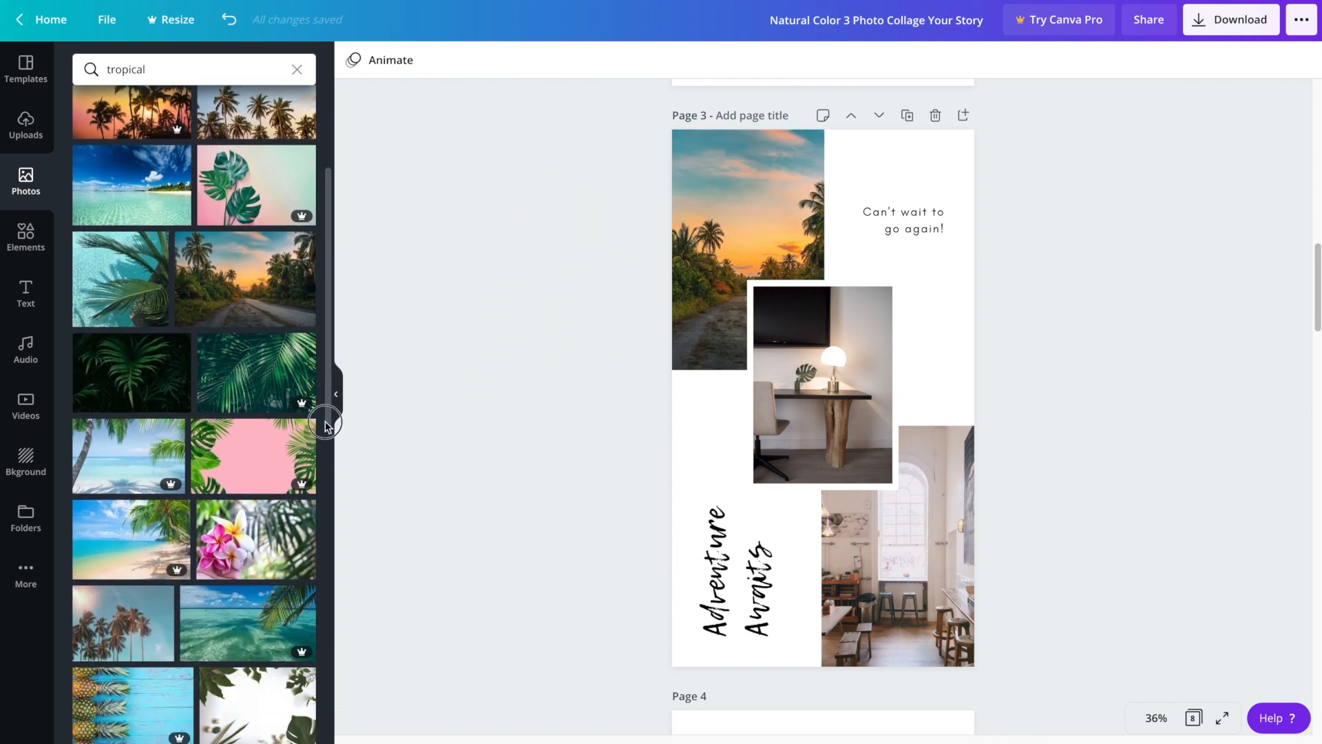
drag(227, 322, 845, 399)
click(797, 402)
double_click(797, 402)
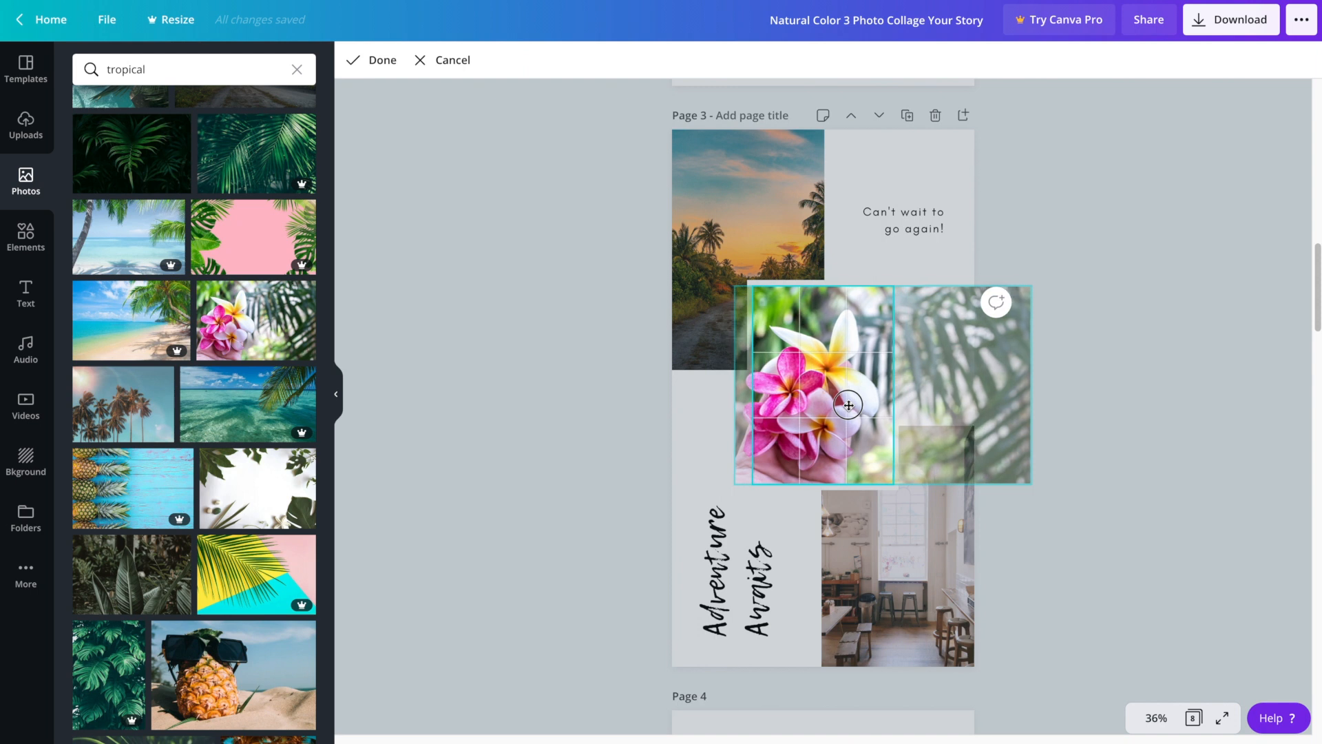
click(563, 411)
click(811, 386)
double_click(811, 385)
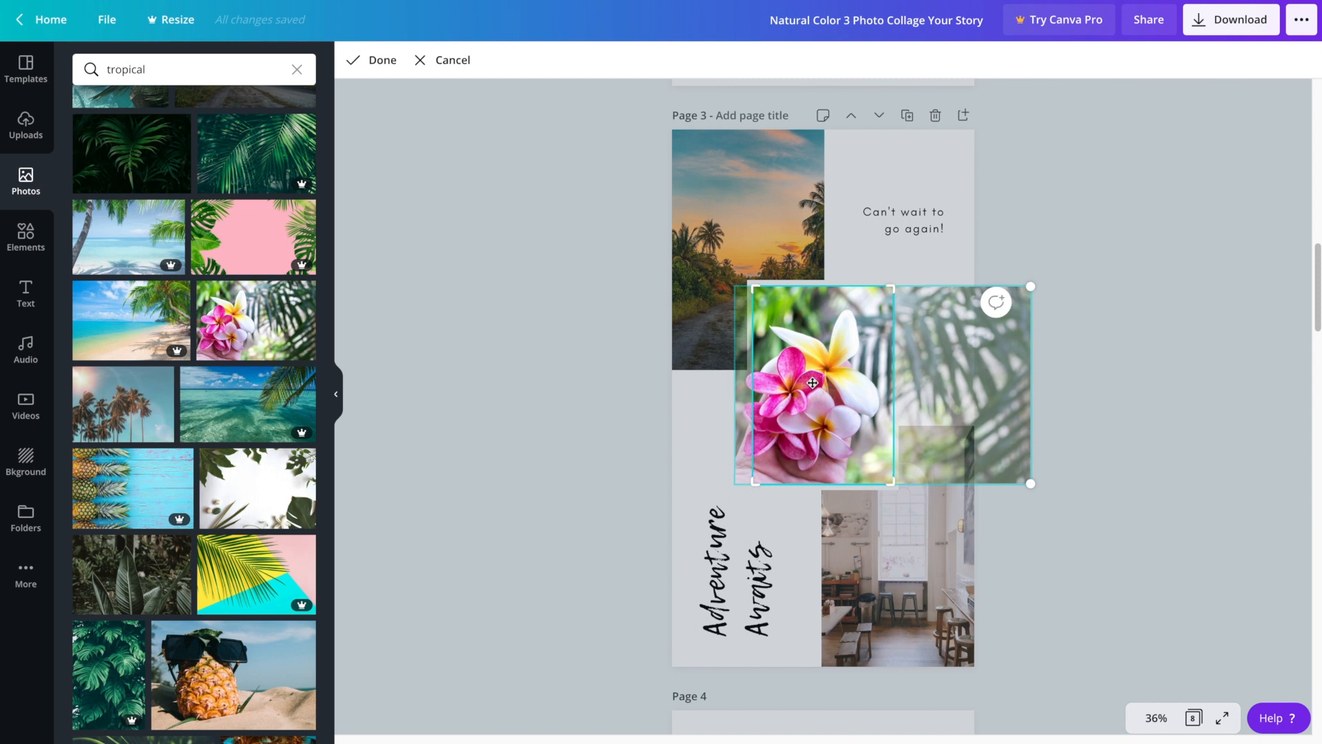
drag(1031, 287, 1112, 236)
click(1194, 329)
click(1195, 325)
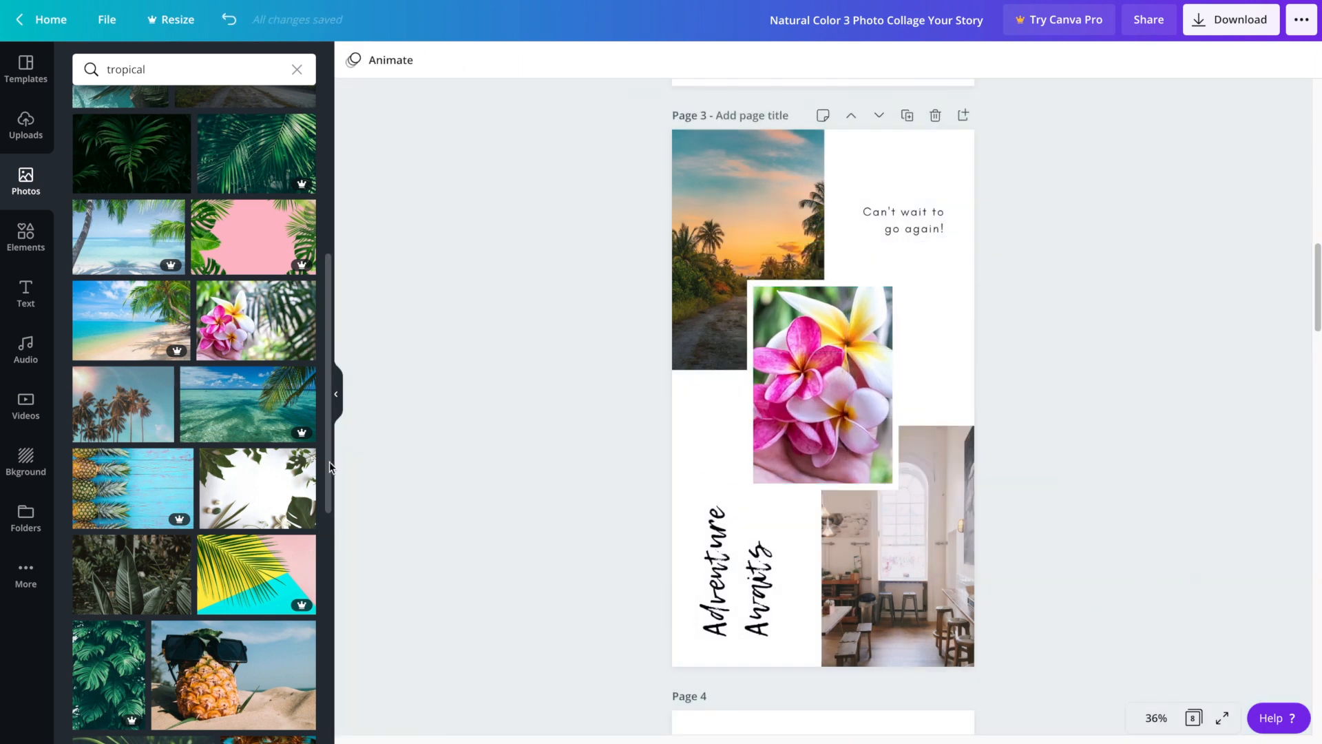
Step: Place the dark green leaf photo in page 3's lower-right frame and shift the image to the right within its crop
drag(131, 575, 881, 606)
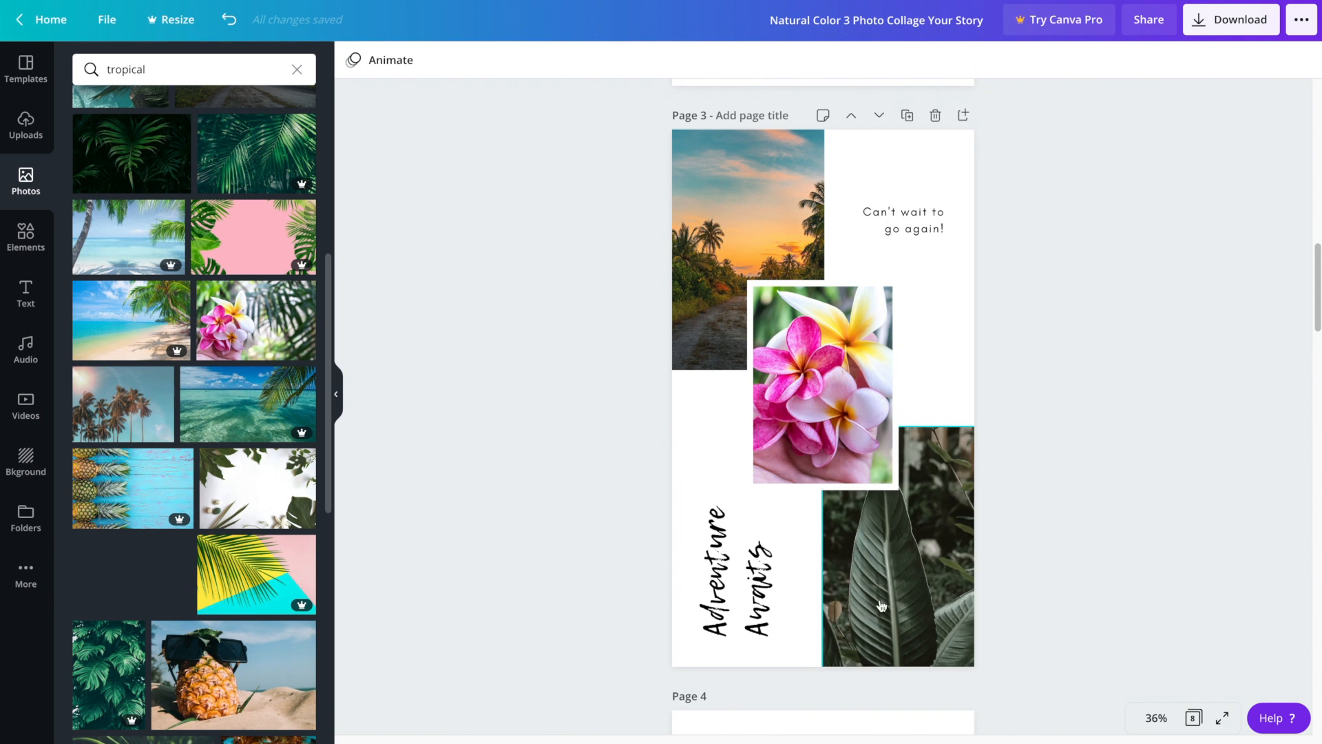
double_click(911, 563)
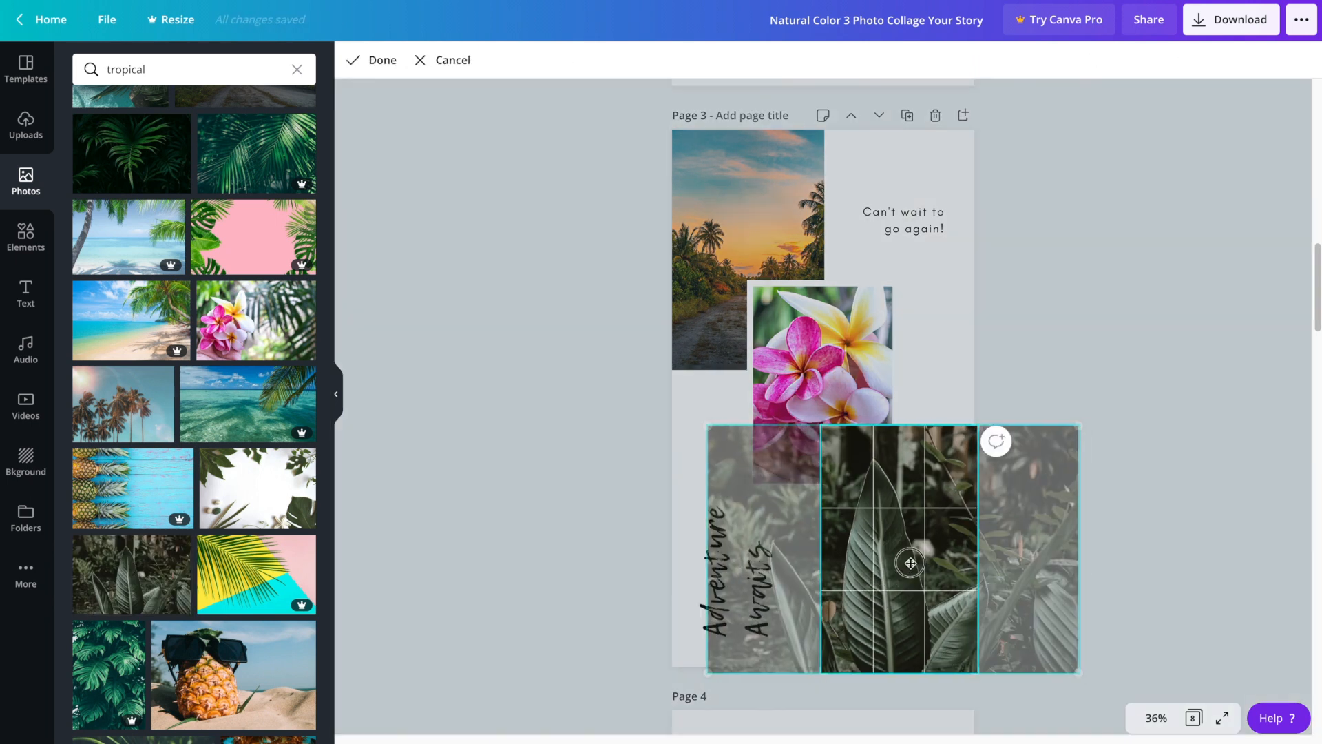
click(1201, 425)
click(1168, 546)
click(881, 549)
double_click(881, 549)
drag(857, 551, 921, 548)
click(1154, 568)
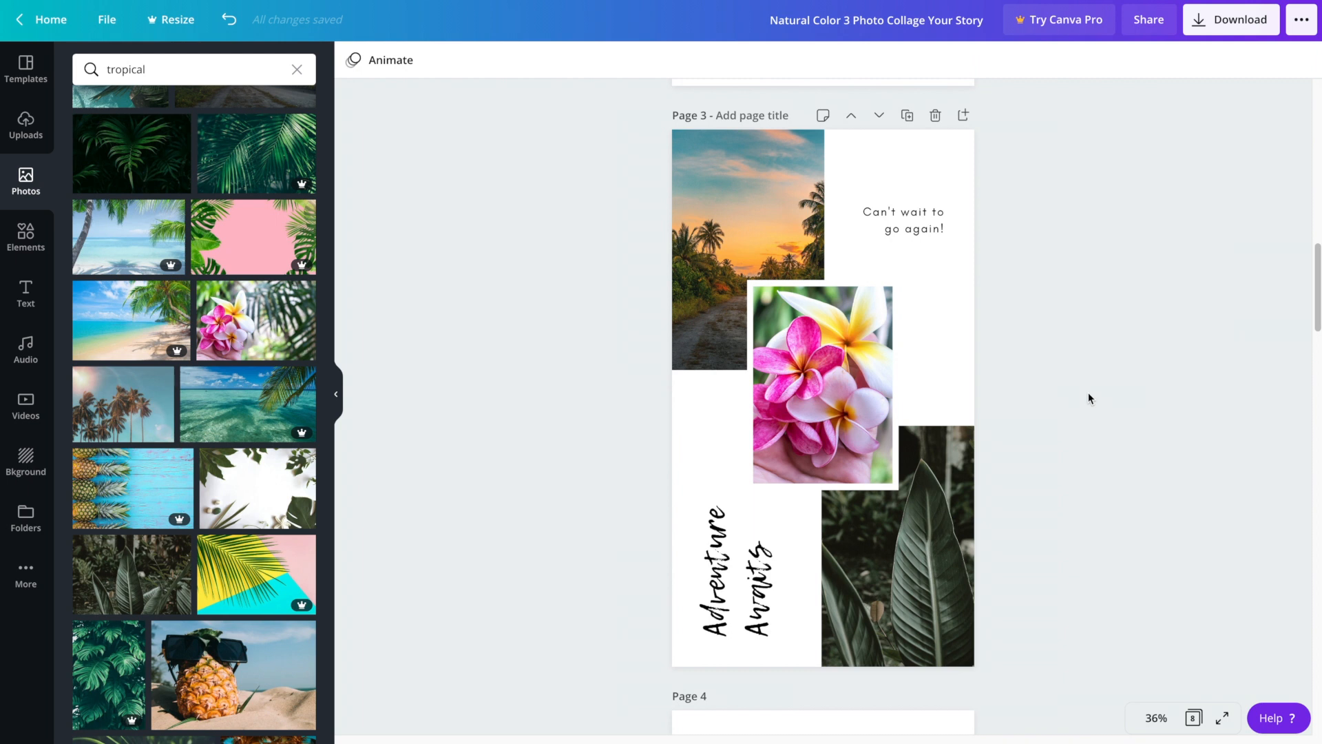
Step: Replace the title "Cohesiveness Is Key" on page 7 with "My Little Adventure"
drag(1315, 293, 1316, 623)
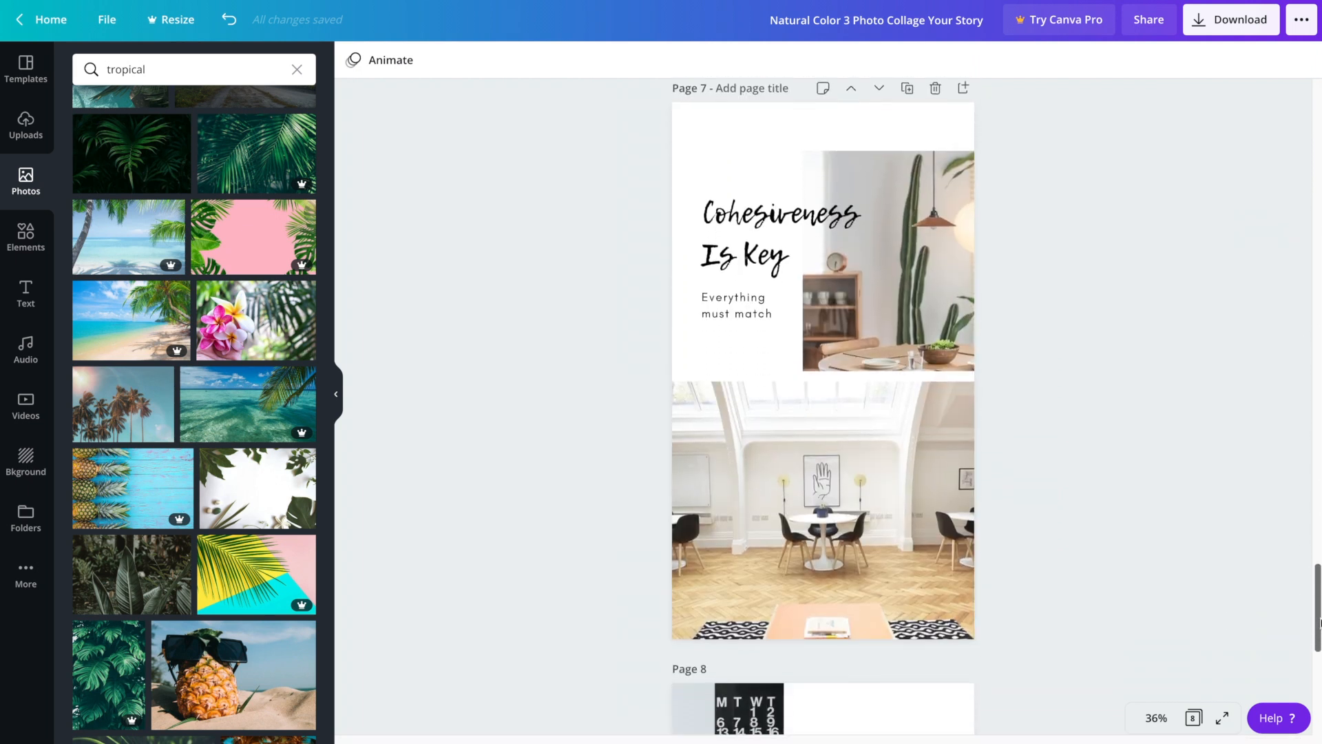
click(746, 213)
click(744, 206)
text(My )
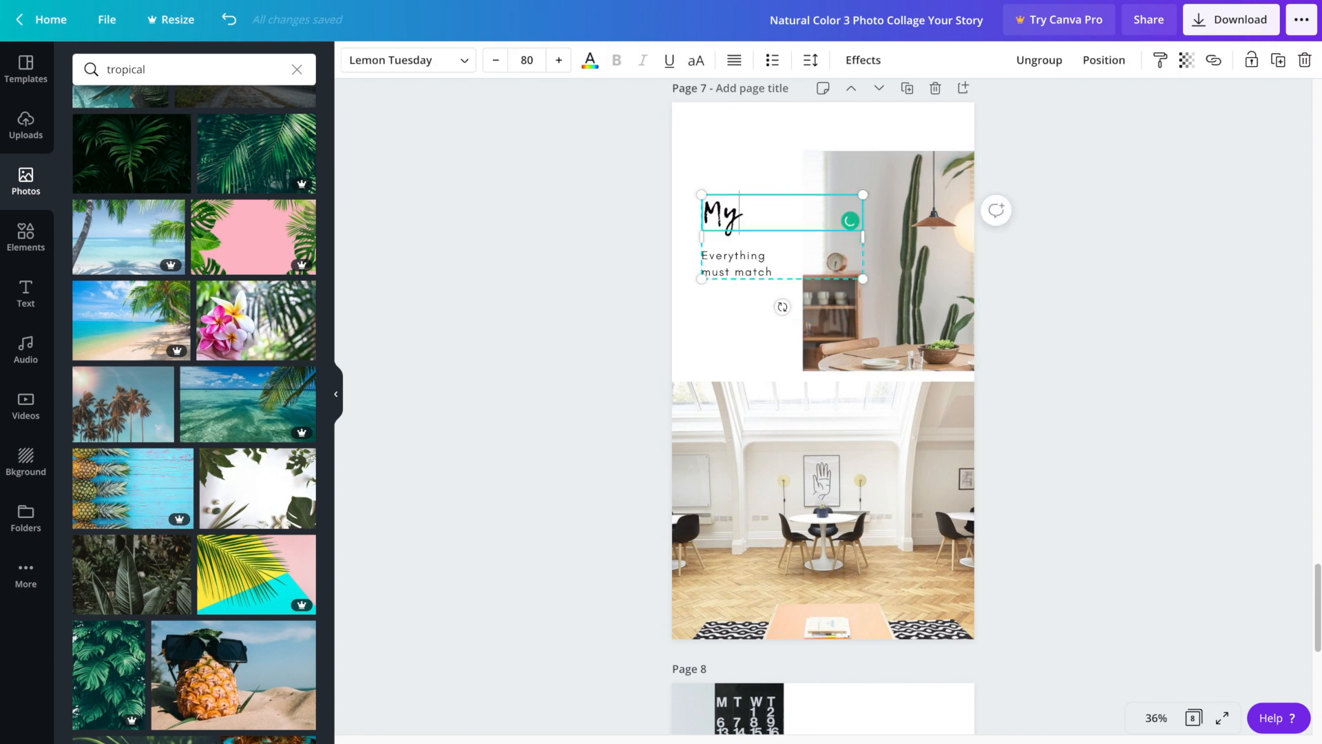
text(Little Ad)
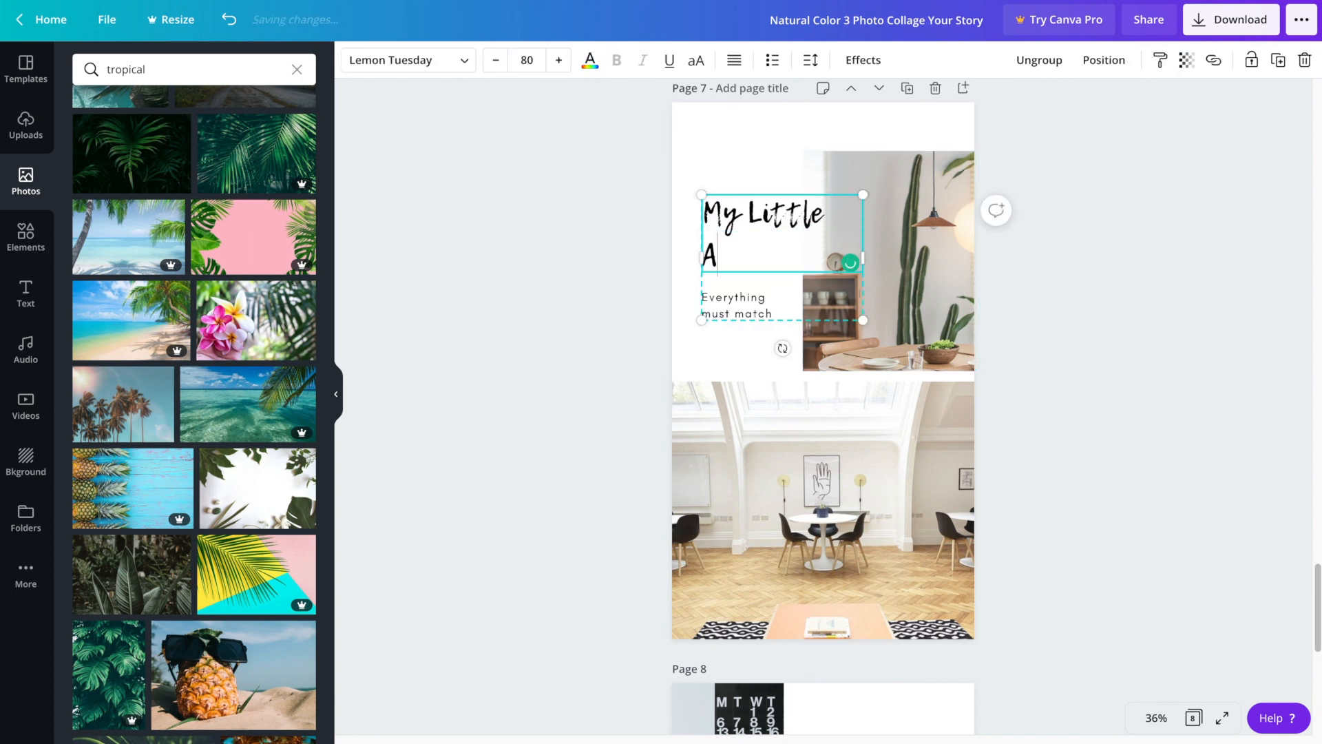
text(venture)
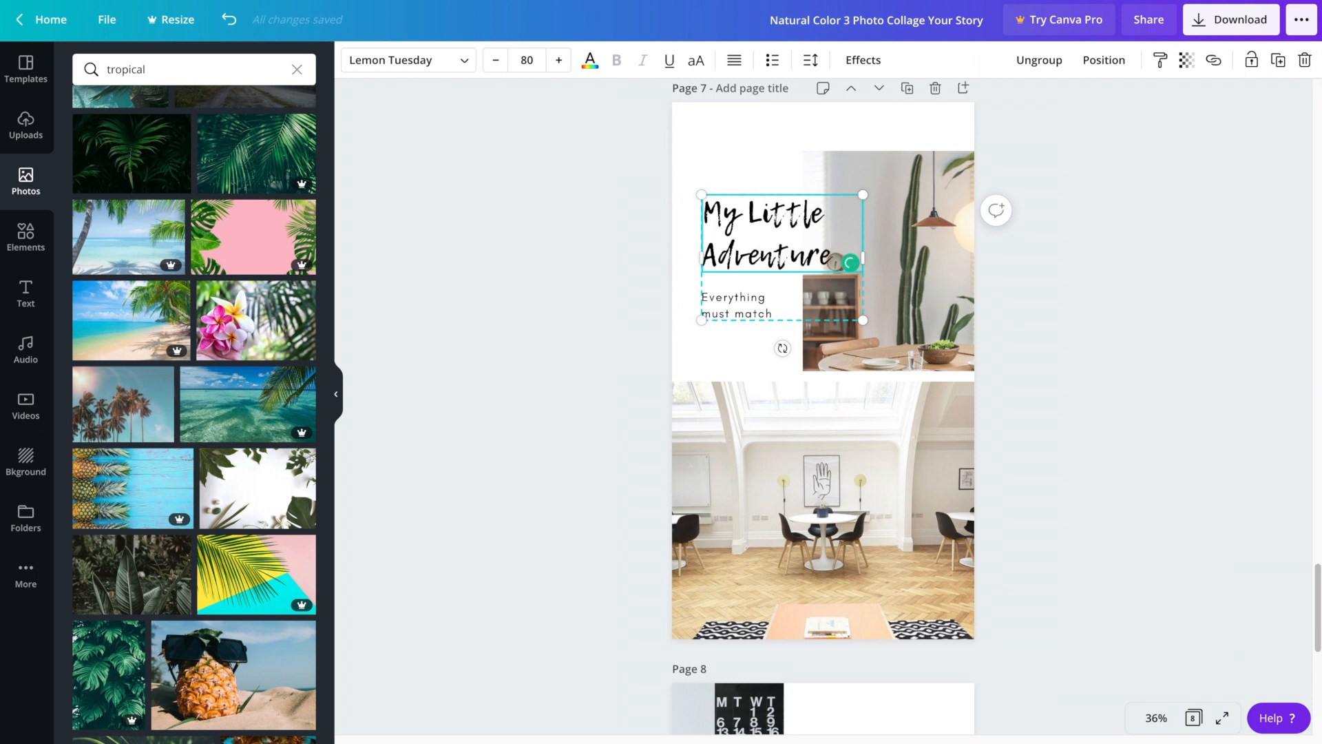
click(665, 172)
Step: Replace the "Everything must match" caption on page 7 with "Adding stamps to my passport."
double_click(740, 297)
text(Ad)
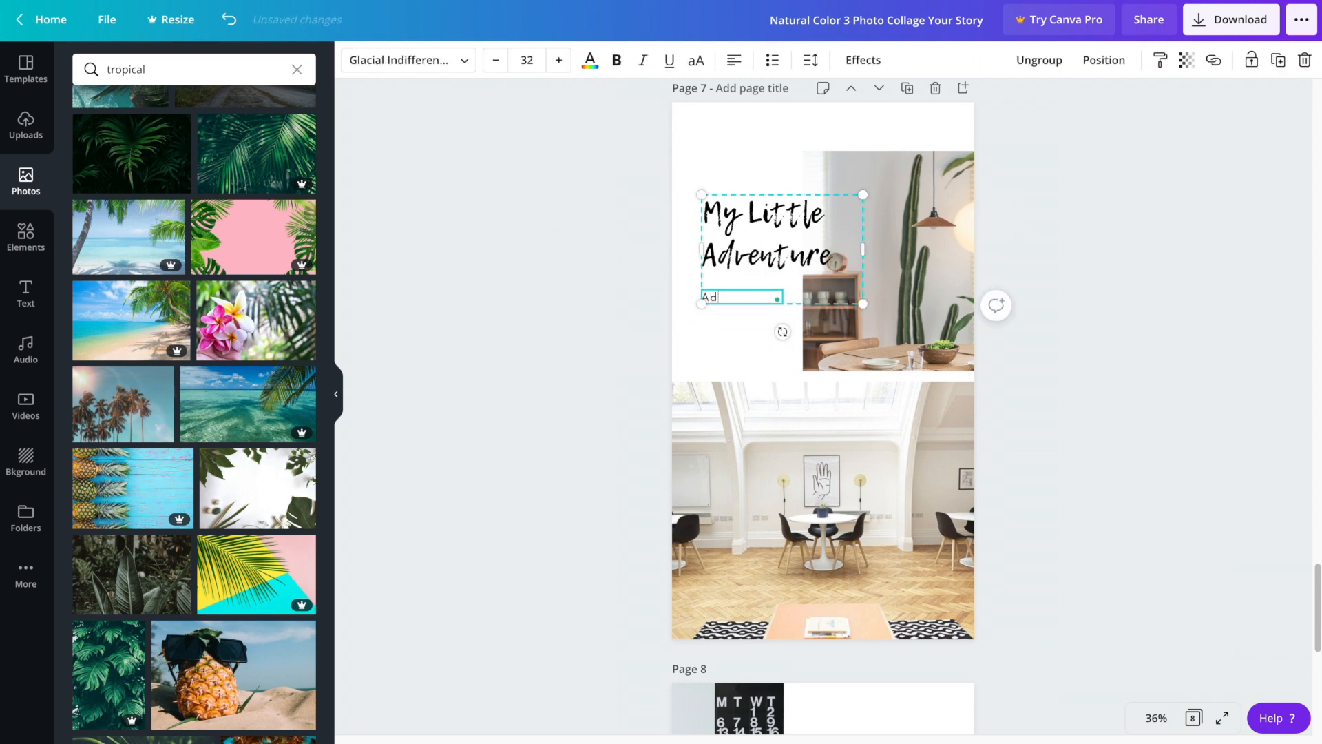
text(ding stamps to my pass)
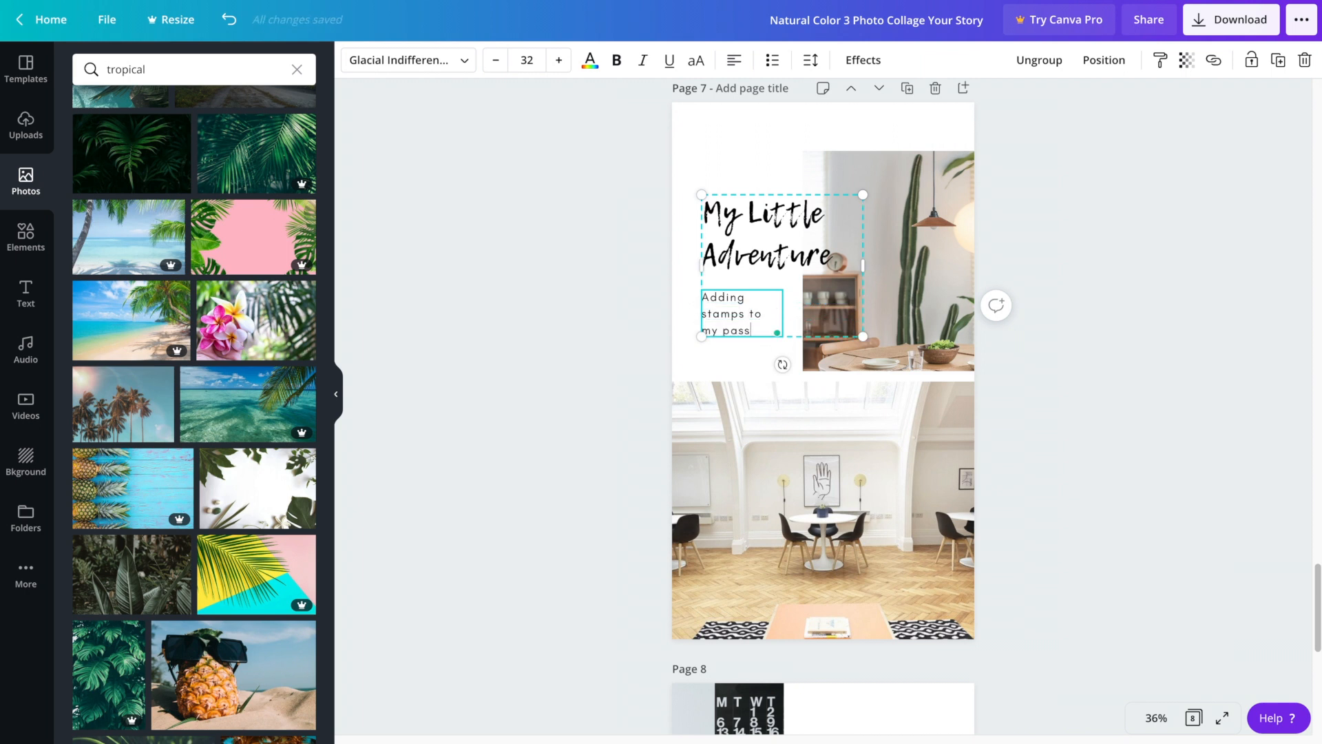
text(port)
click(613, 265)
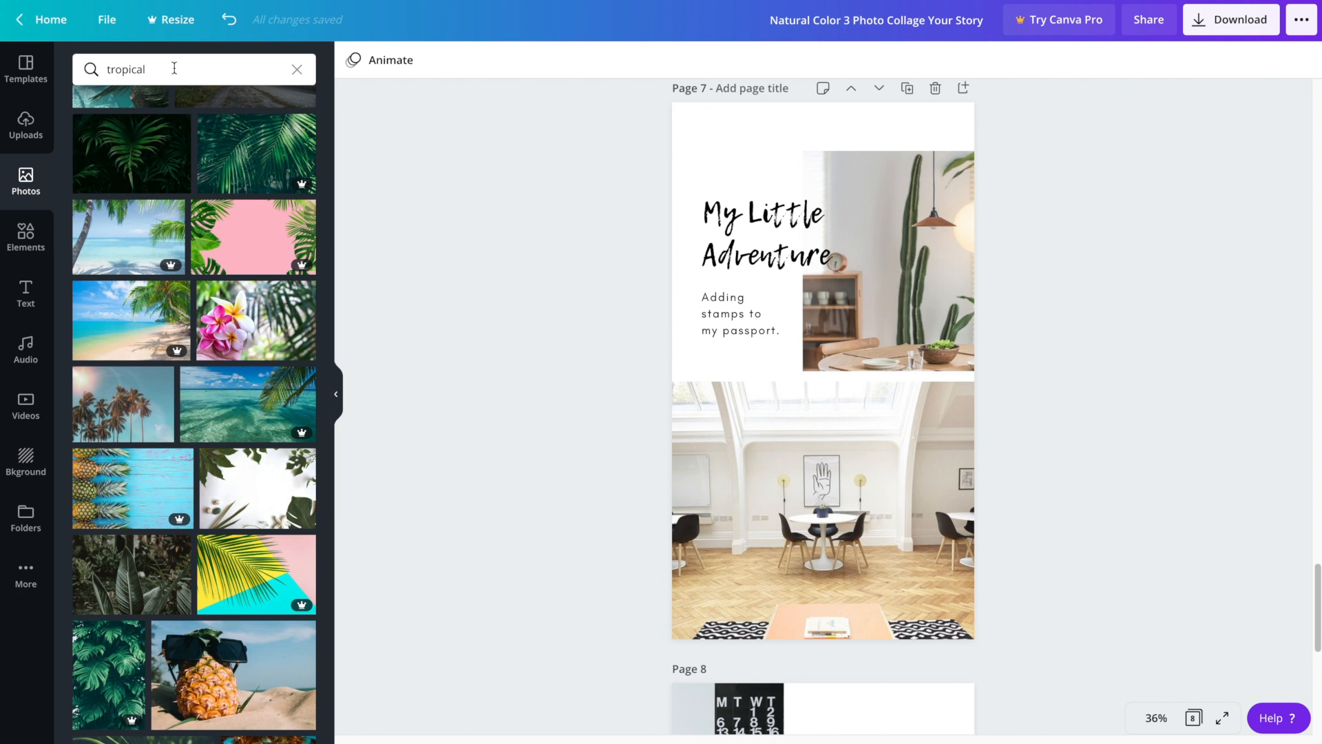
Step: Fill page 7's large lower frame with the aerial photo of waves breaking on a rocky beach
scroll(324, 614, down, 10)
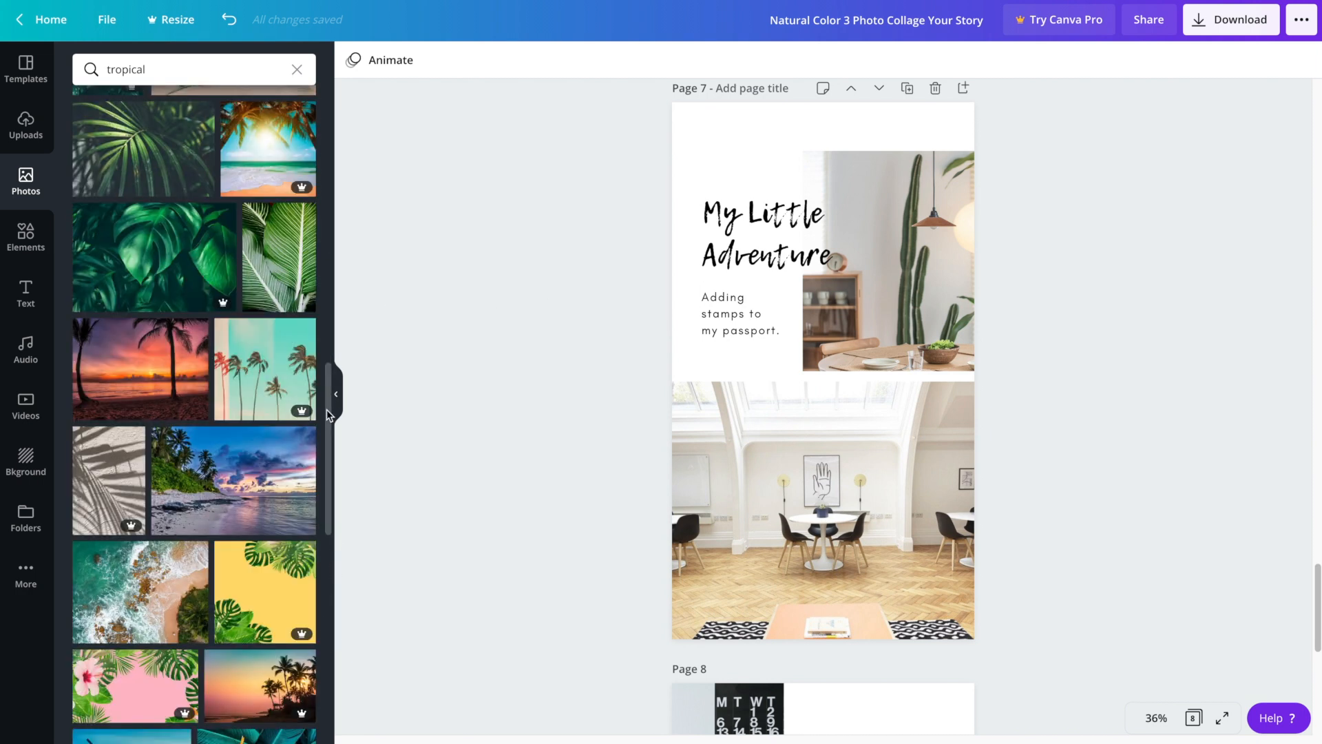
drag(116, 577, 885, 508)
double_click(898, 484)
Step: Place the beach photo with hanging palm fronds in page 7's upper-right frame, shifting its crop to show the boats
click(328, 372)
drag(328, 373, 328, 538)
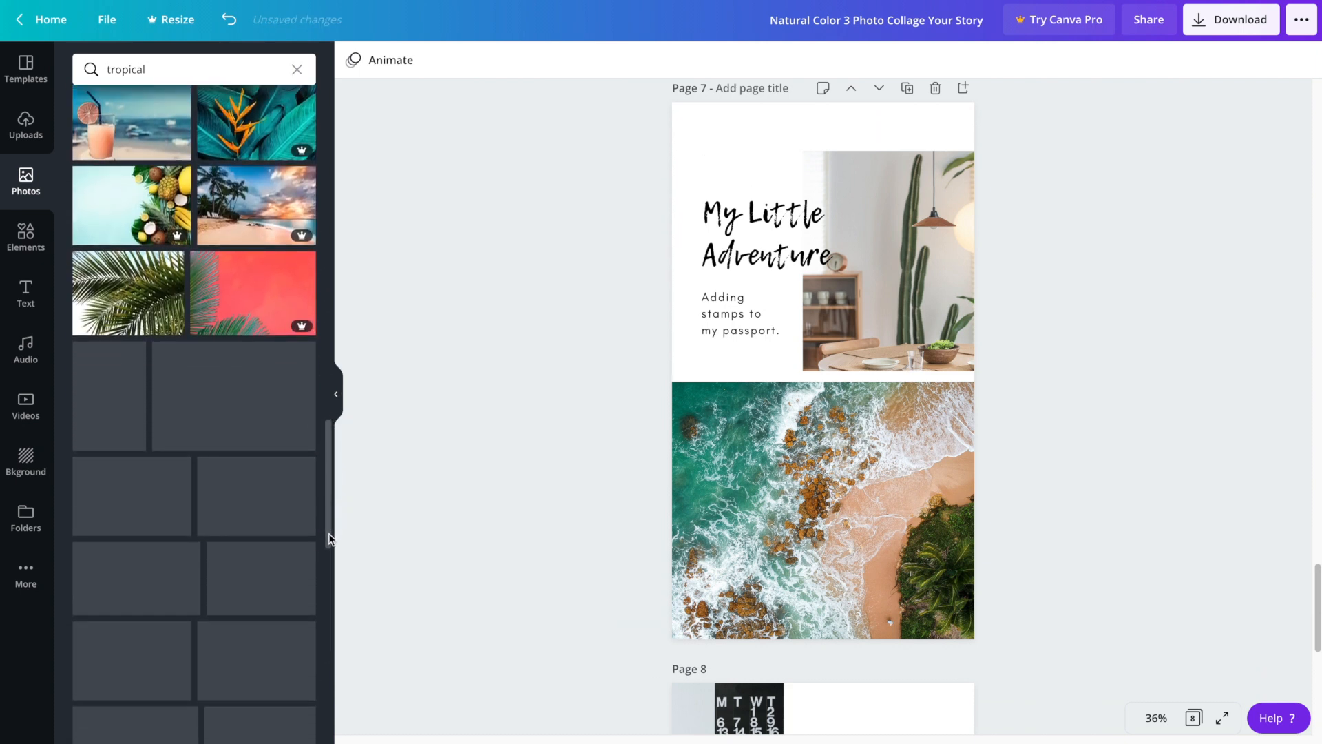
drag(253, 497, 891, 298)
double_click(891, 297)
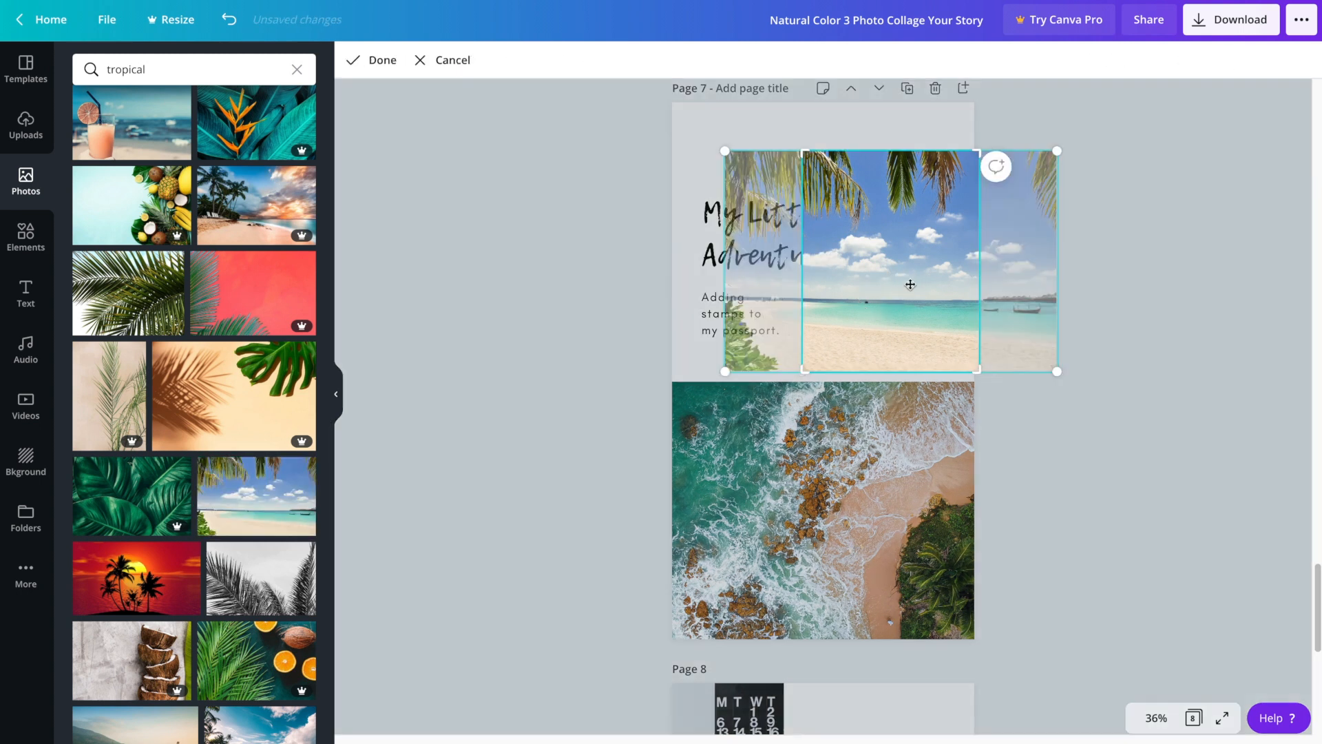
drag(817, 274, 485, 281)
click(507, 408)
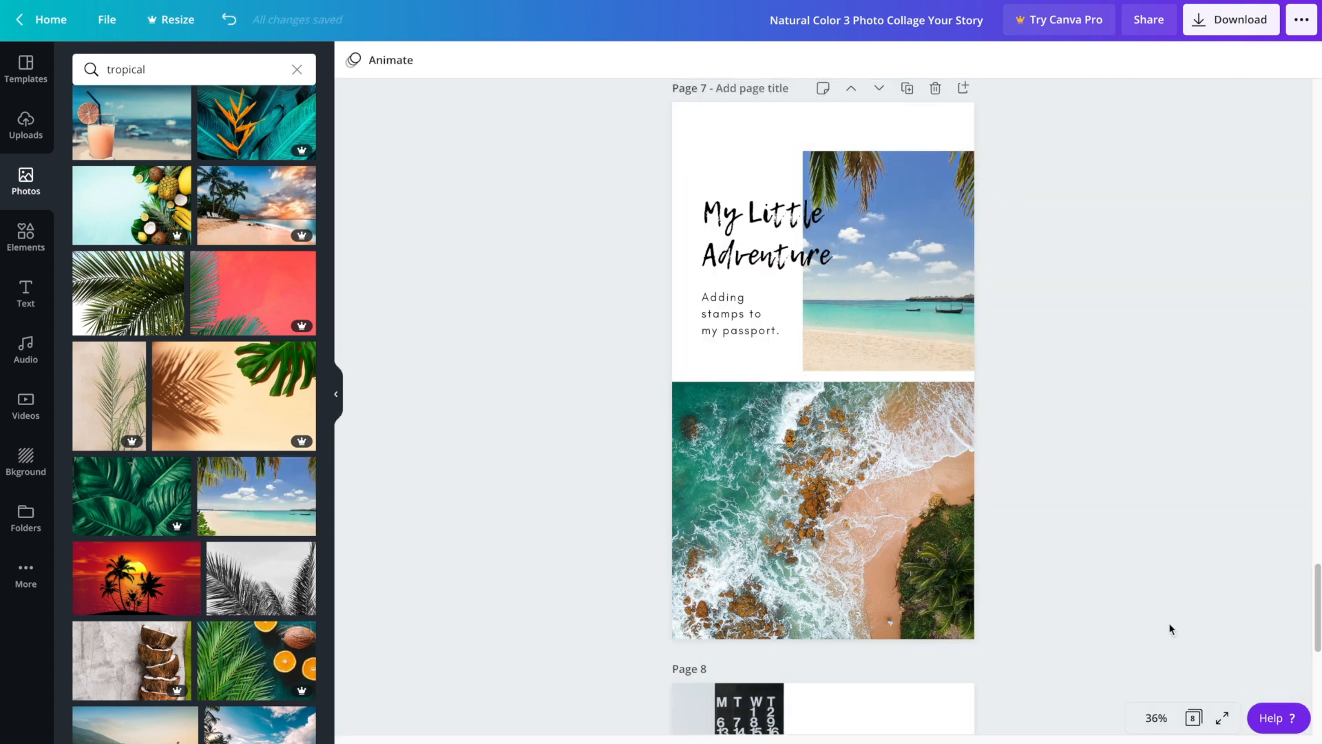
Step: In the page overview, delete the five unedited interior-decor pages, keeping only the three vacation pages
click(1194, 719)
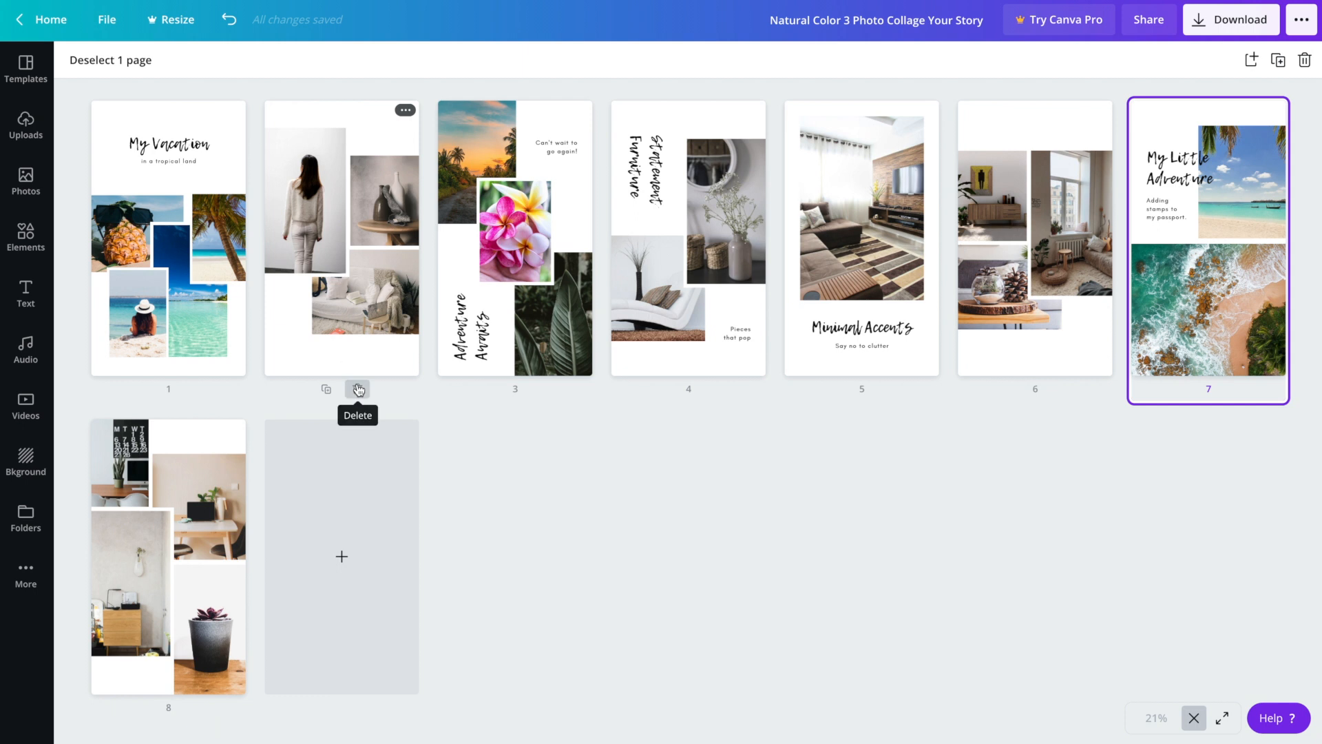
click(357, 388)
click(531, 389)
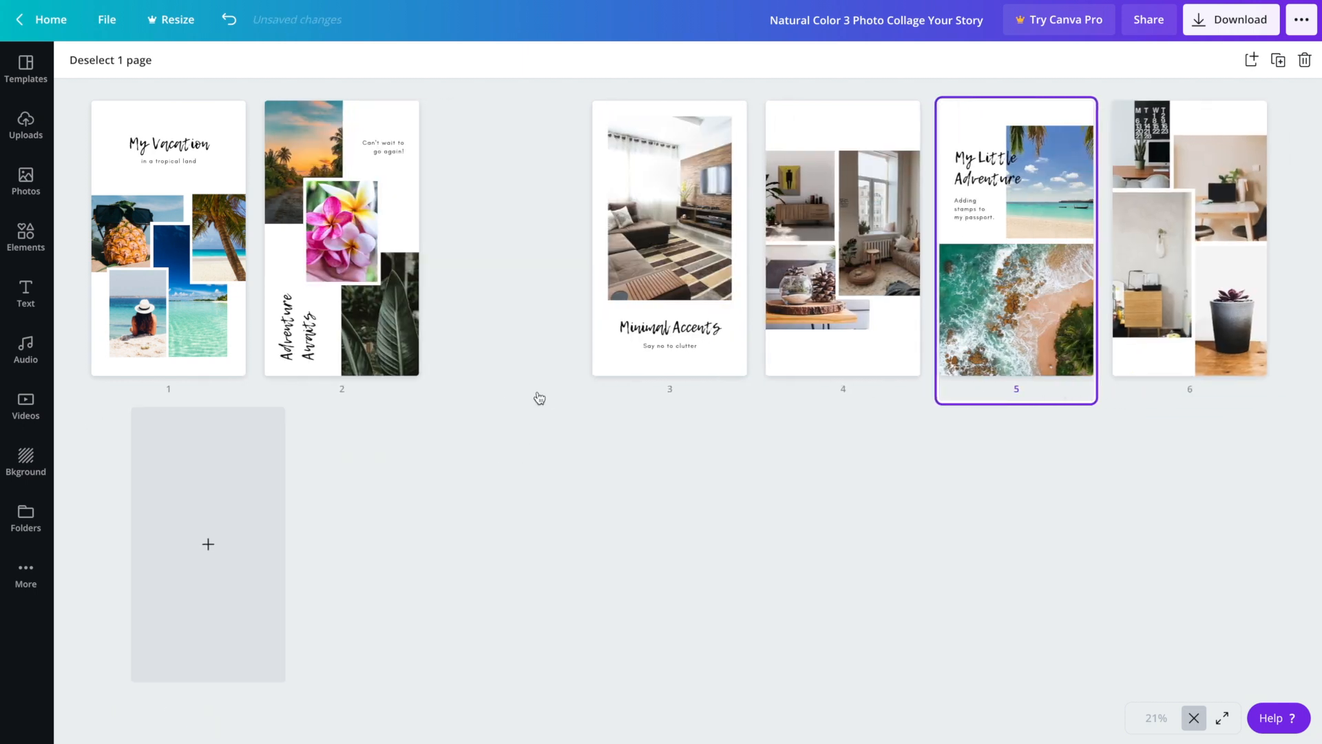
click(531, 389)
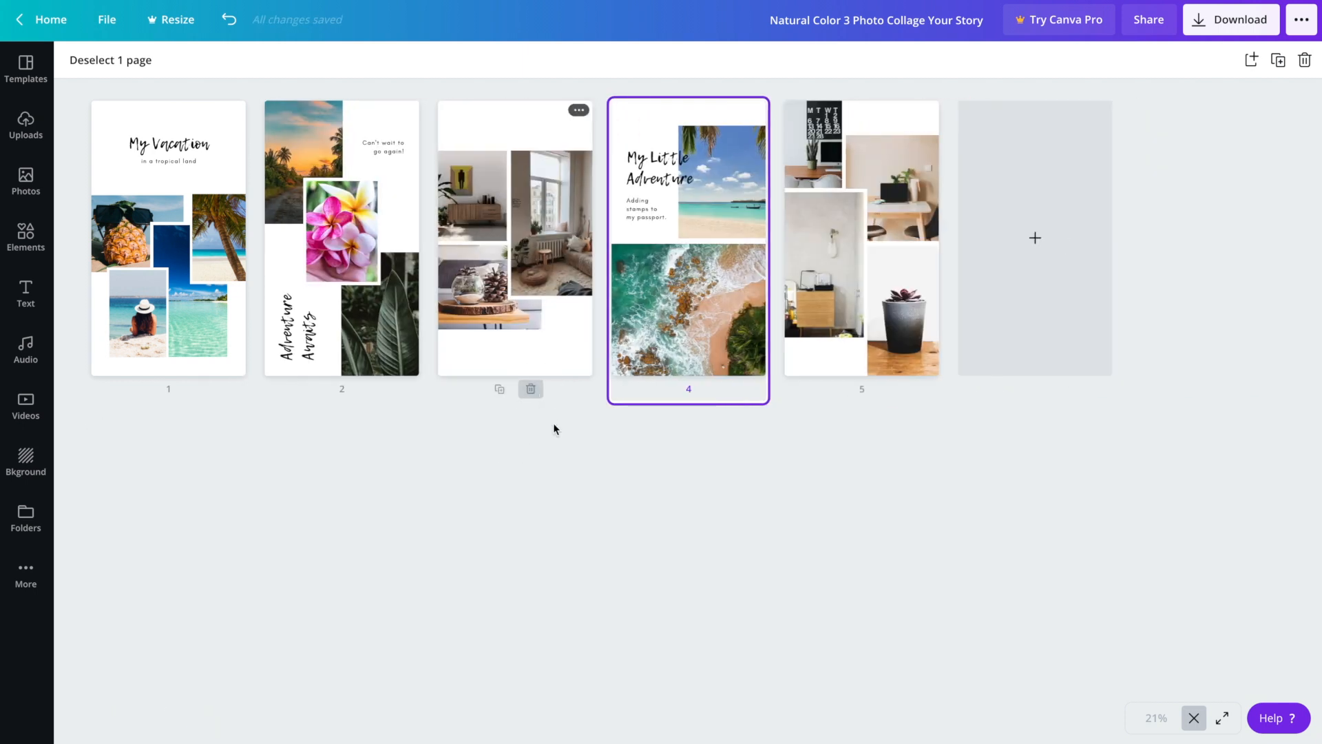
click(704, 390)
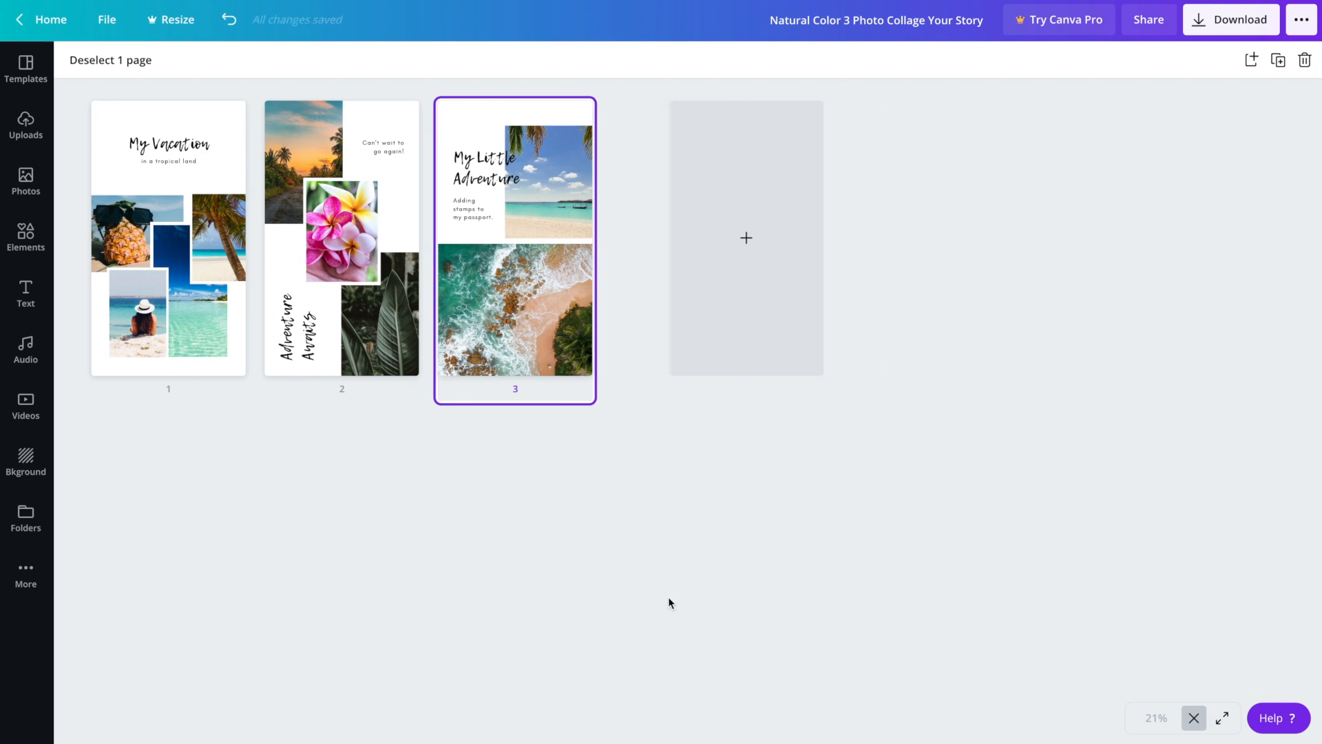
click(527, 540)
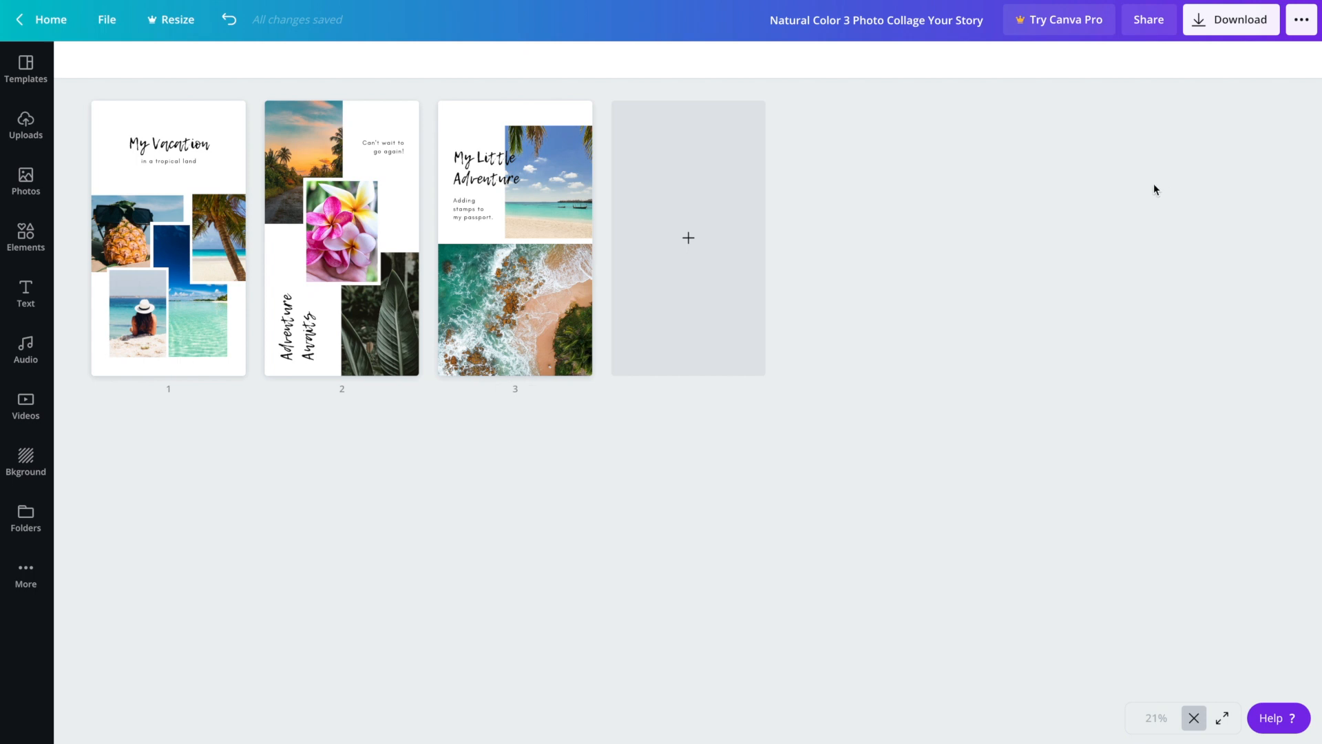
Step: Download all three pages of the vacation story as PNG images and dismiss the Content Planner promotion
click(1236, 26)
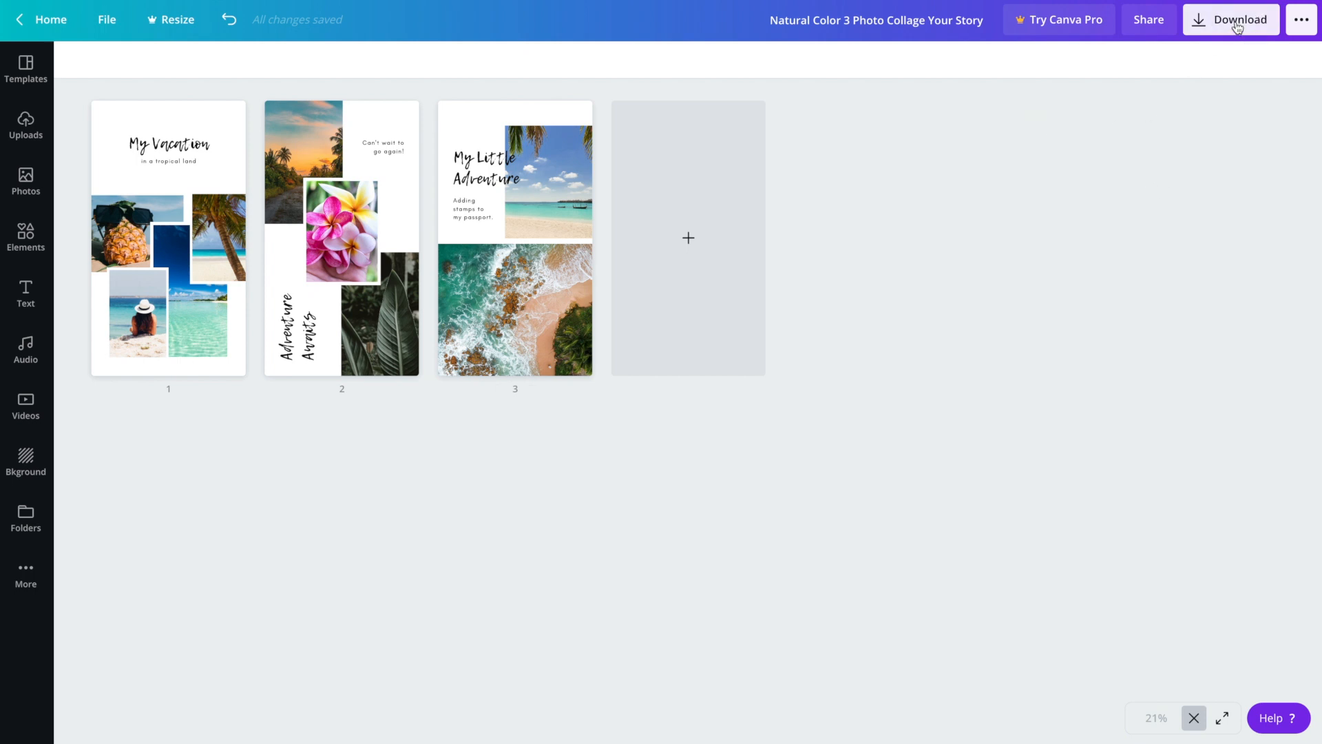
click(1180, 397)
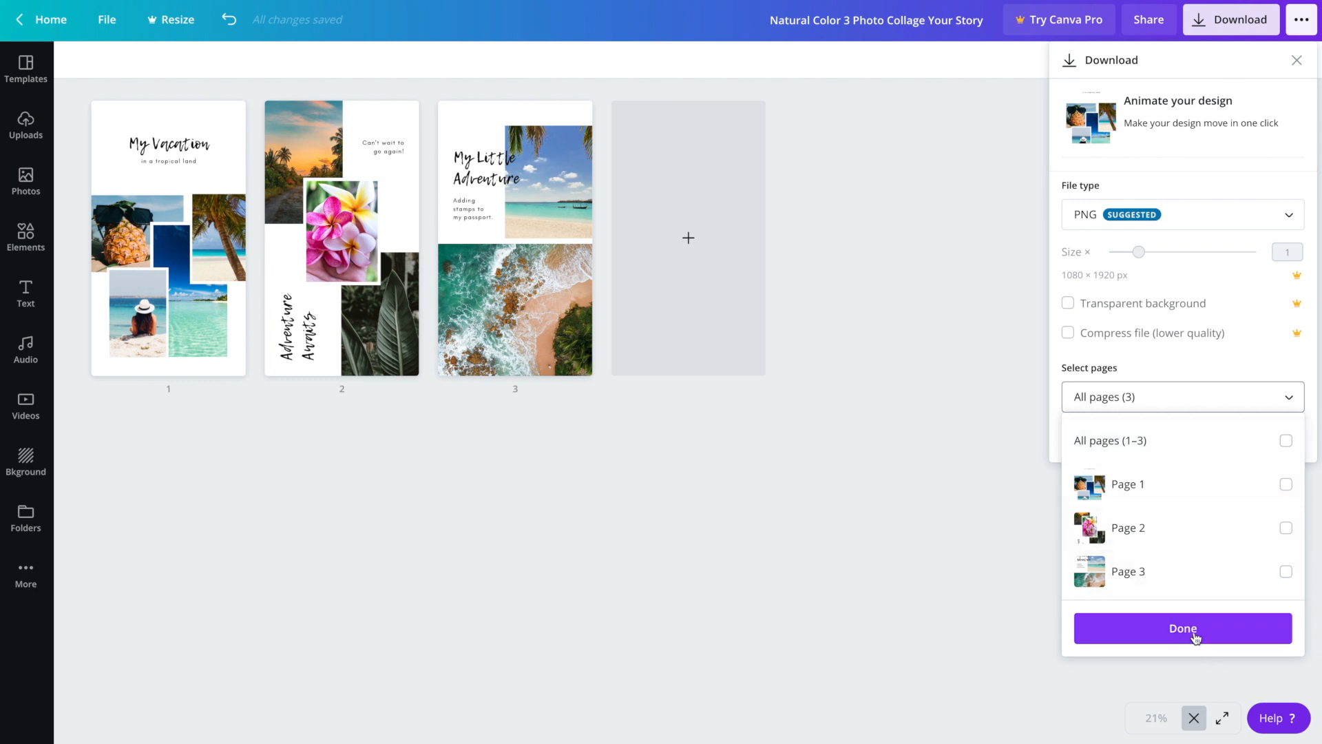
click(1290, 443)
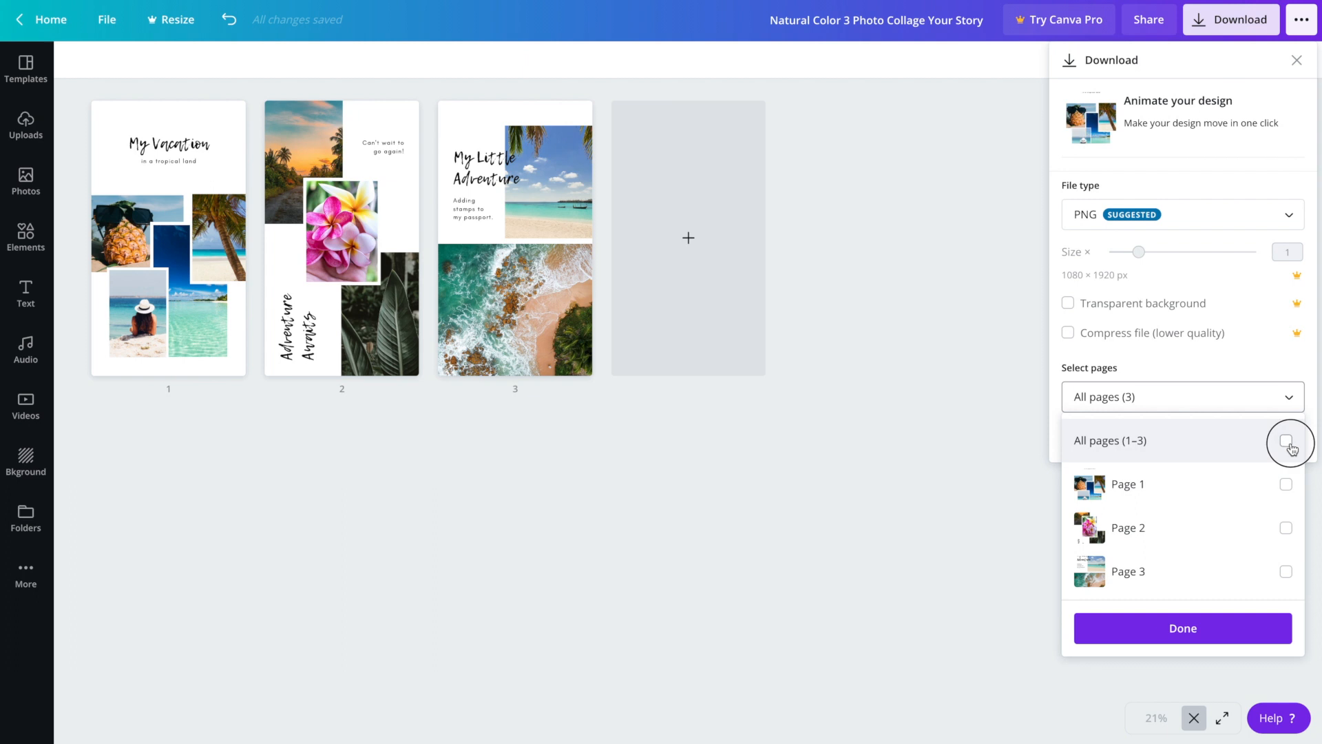
click(1154, 628)
click(1098, 436)
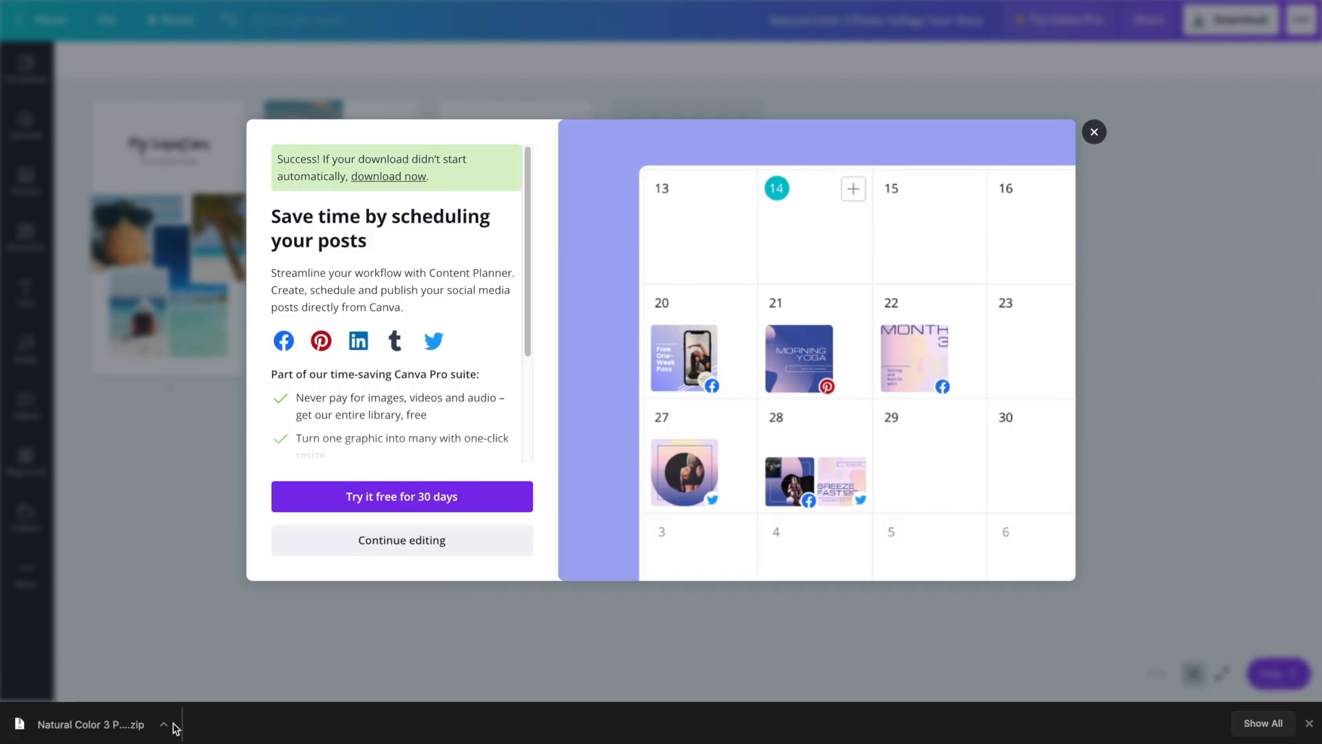
click(1118, 285)
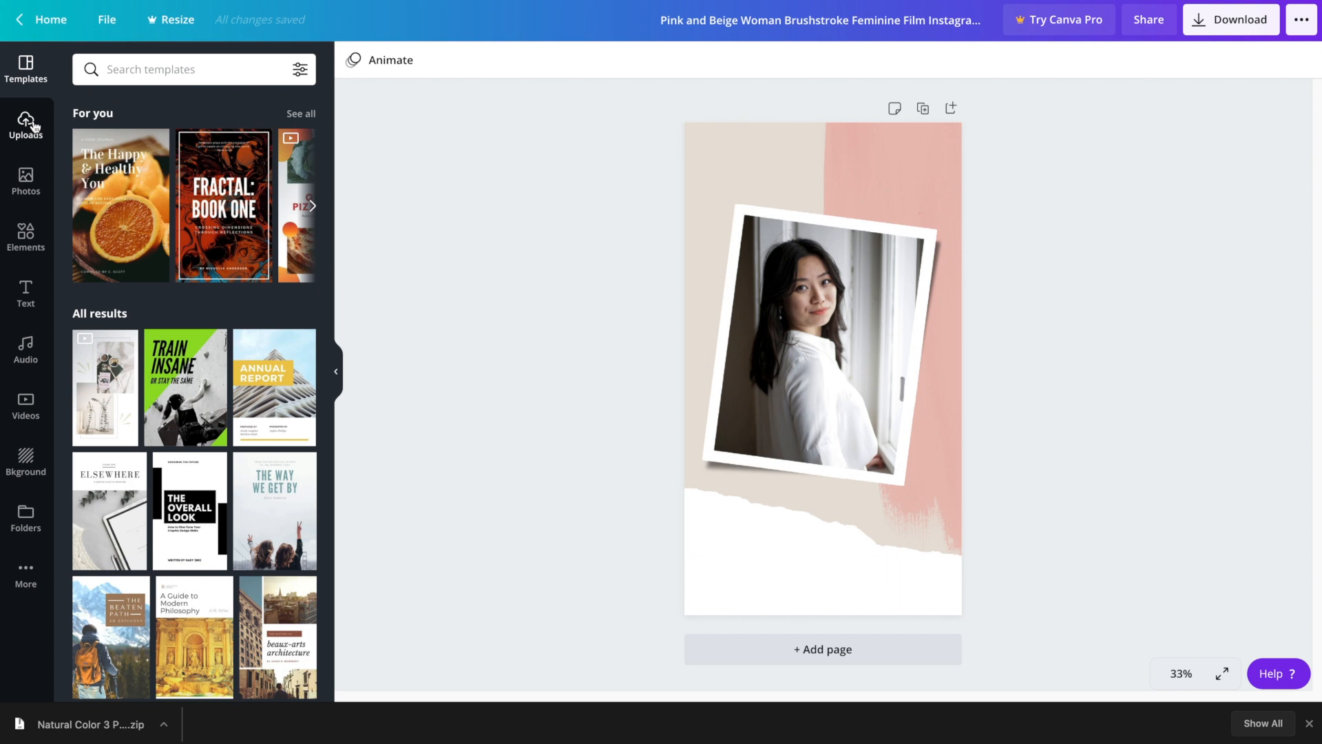
Step: Fill the tilted photo frame with the trending photo of a woman holding pink flowers
click(28, 186)
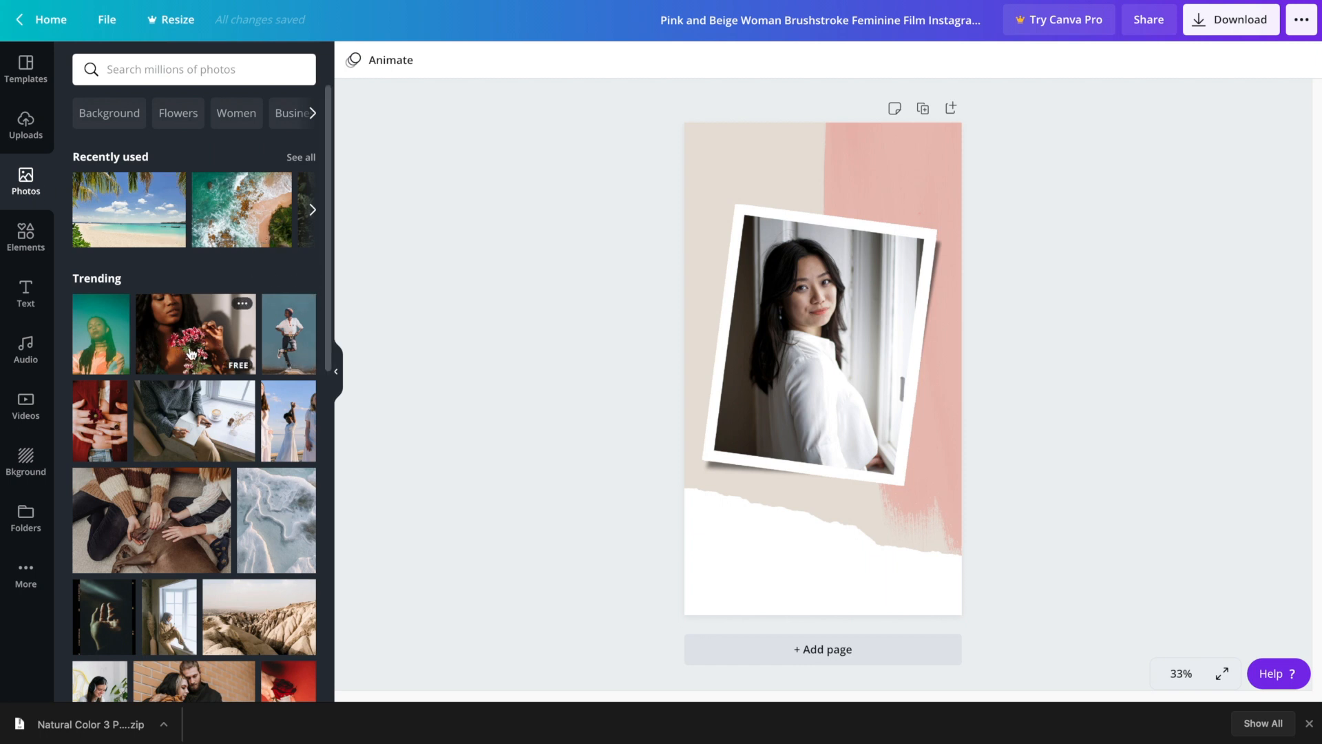
drag(170, 335, 822, 374)
click(770, 370)
double_click(770, 370)
click(514, 358)
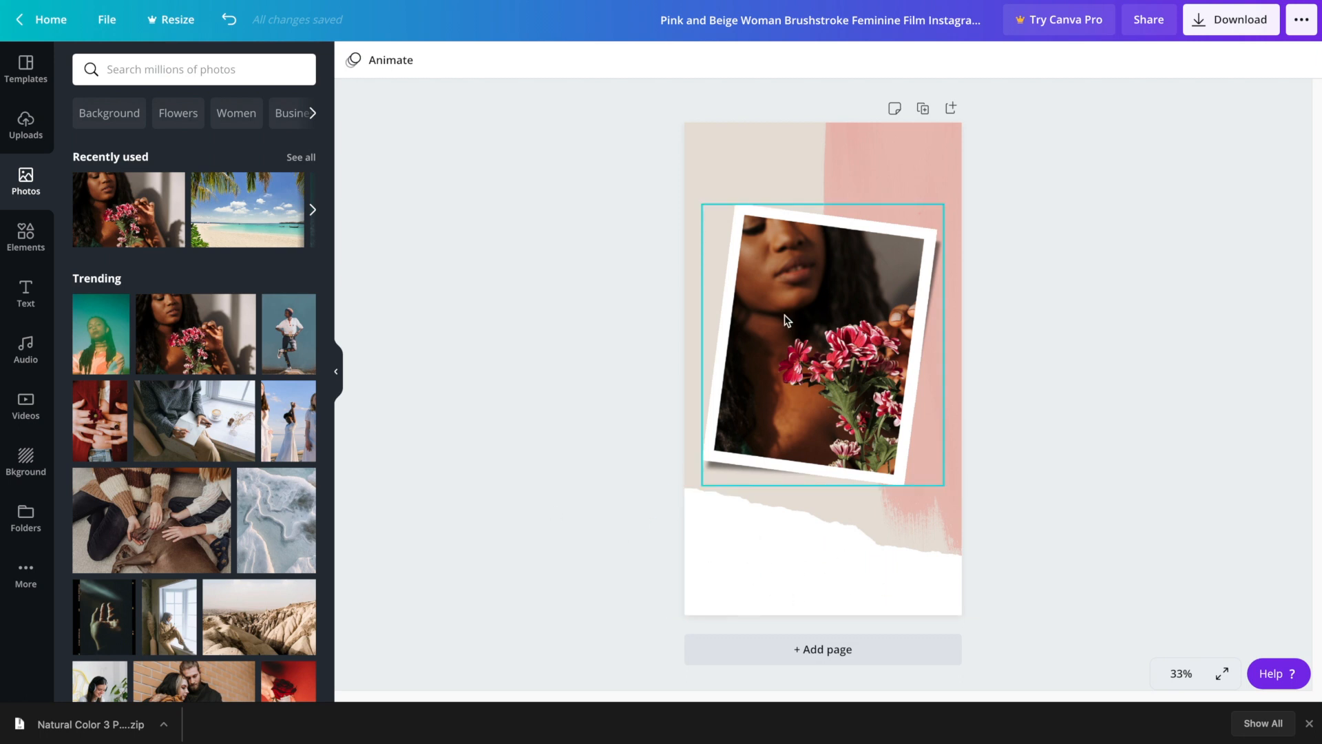
Step: Move the framed flower photo straight up to leave more space above the torn white paper
click(797, 334)
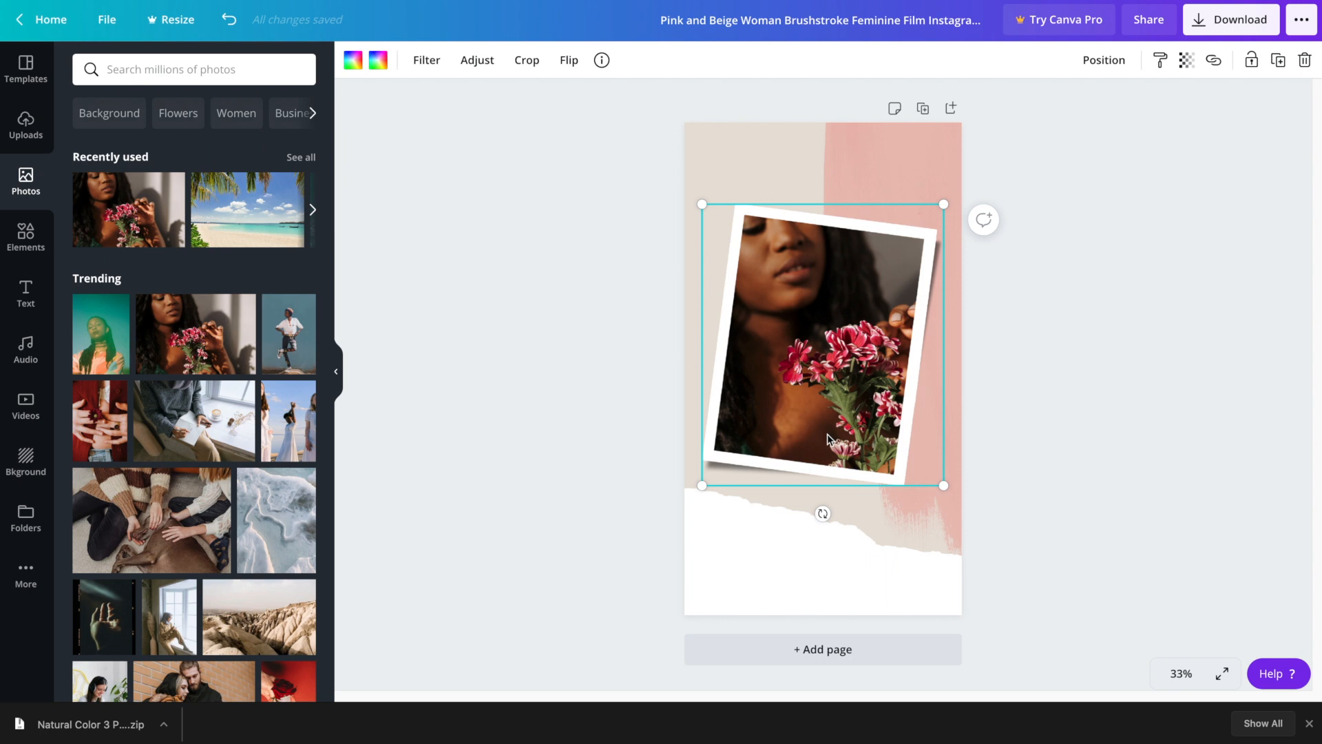
drag(824, 437, 823, 398)
click(610, 528)
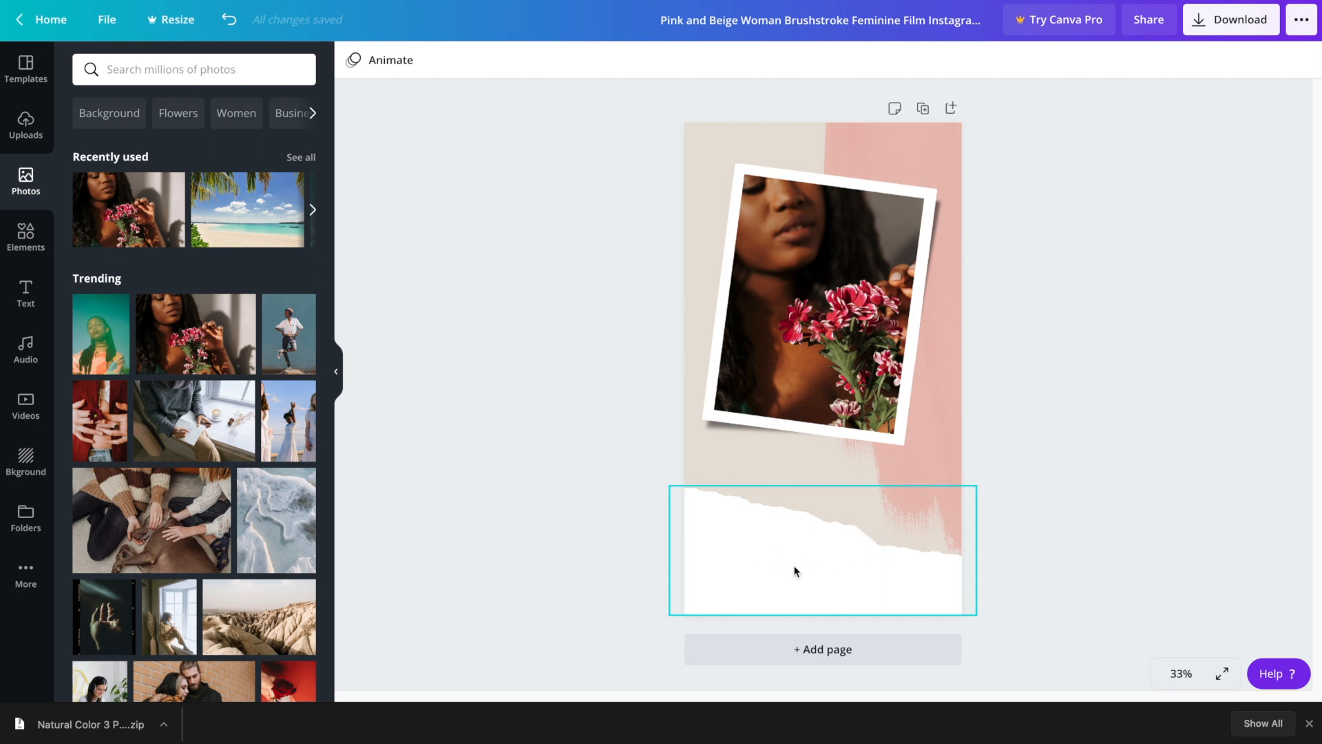
Step: Add the "A gift just for you" font combination and place it over the torn paper edge below the photo
click(26, 295)
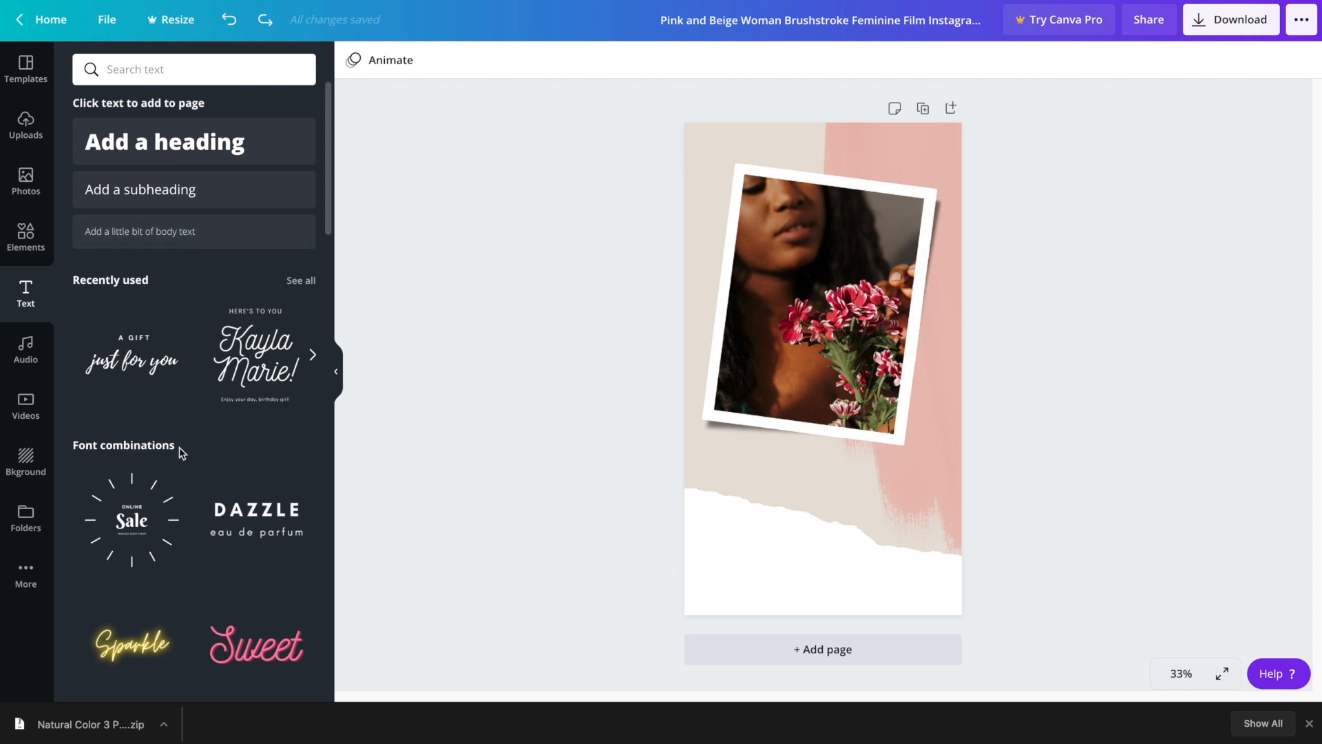
drag(328, 199, 330, 343)
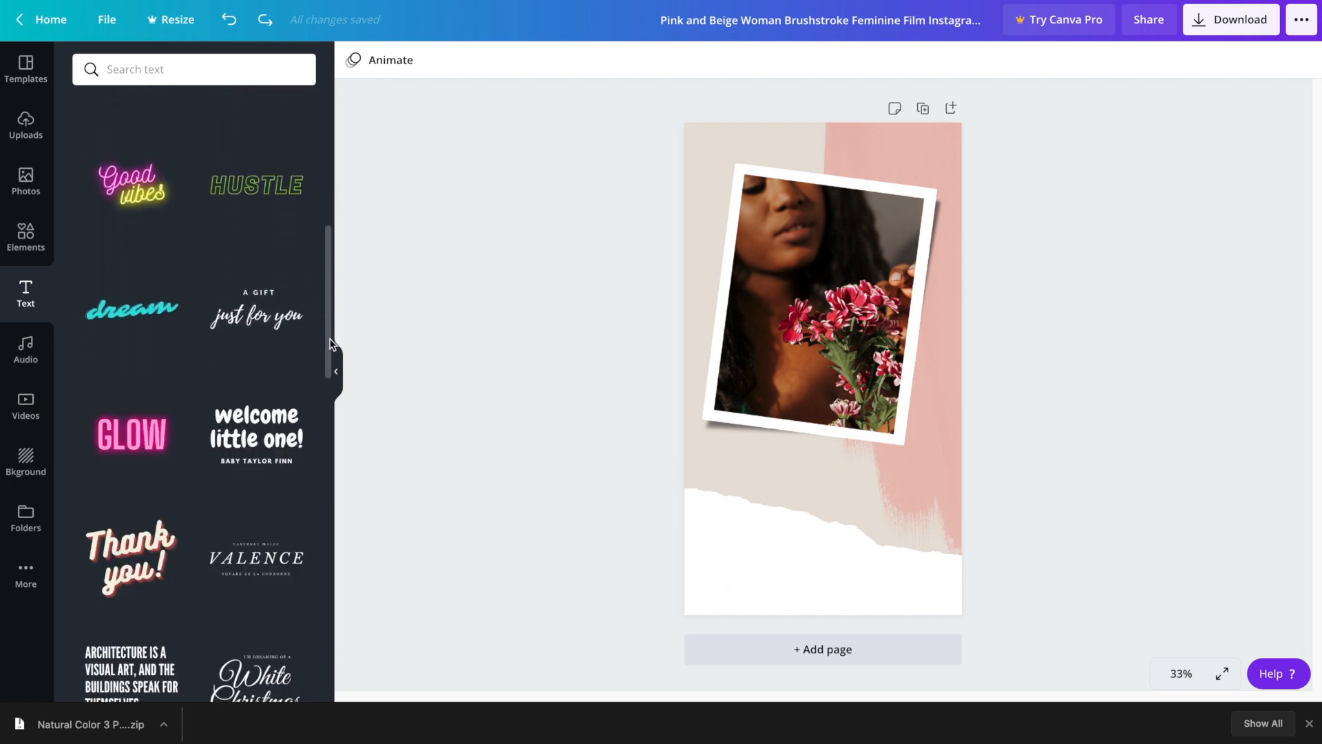
click(257, 311)
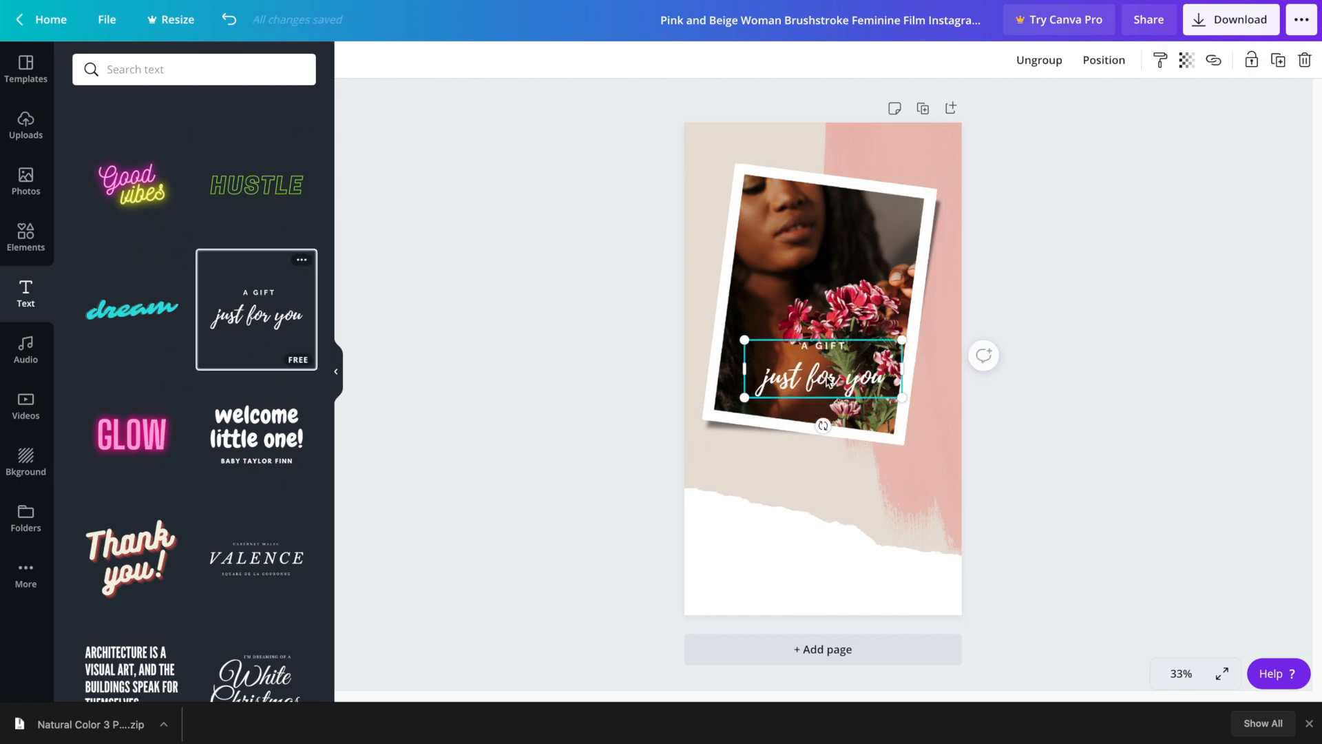
drag(859, 372, 820, 521)
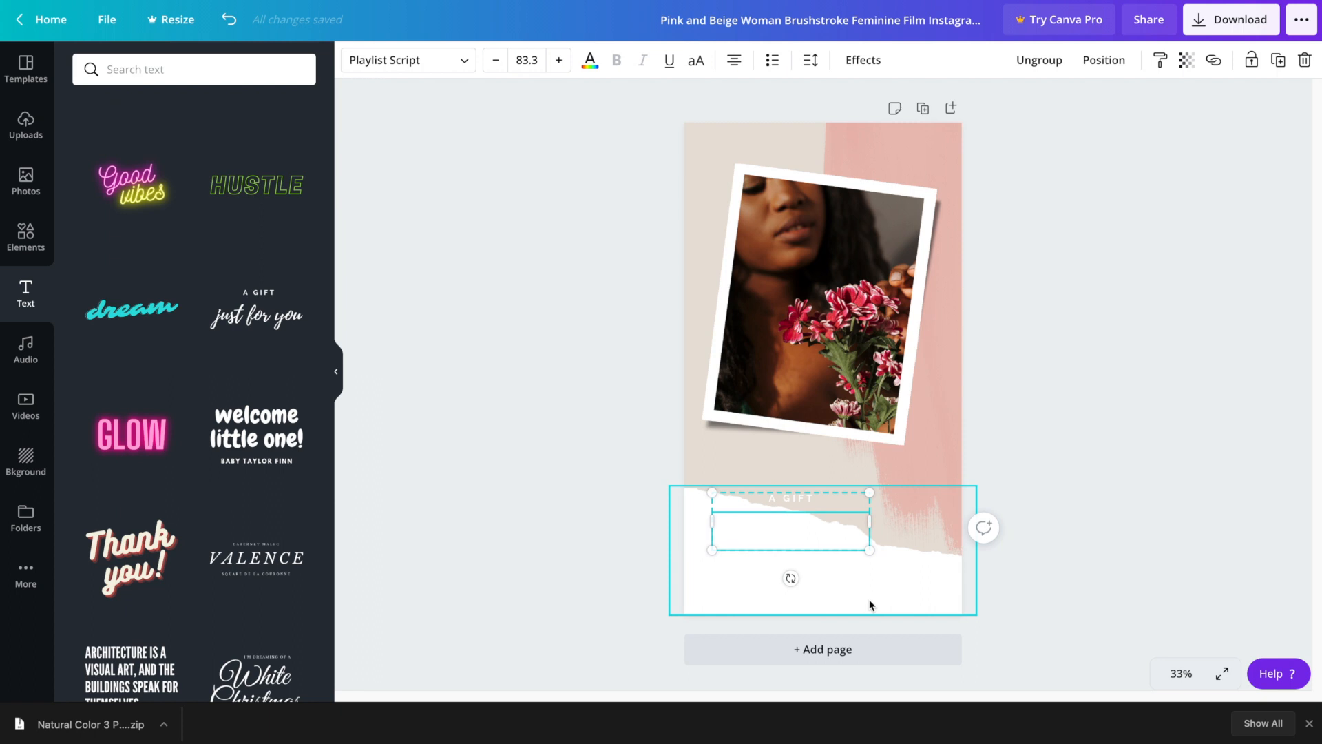
Step: Recolour the "A GIFT" line with the custom dark grey #393939
click(781, 497)
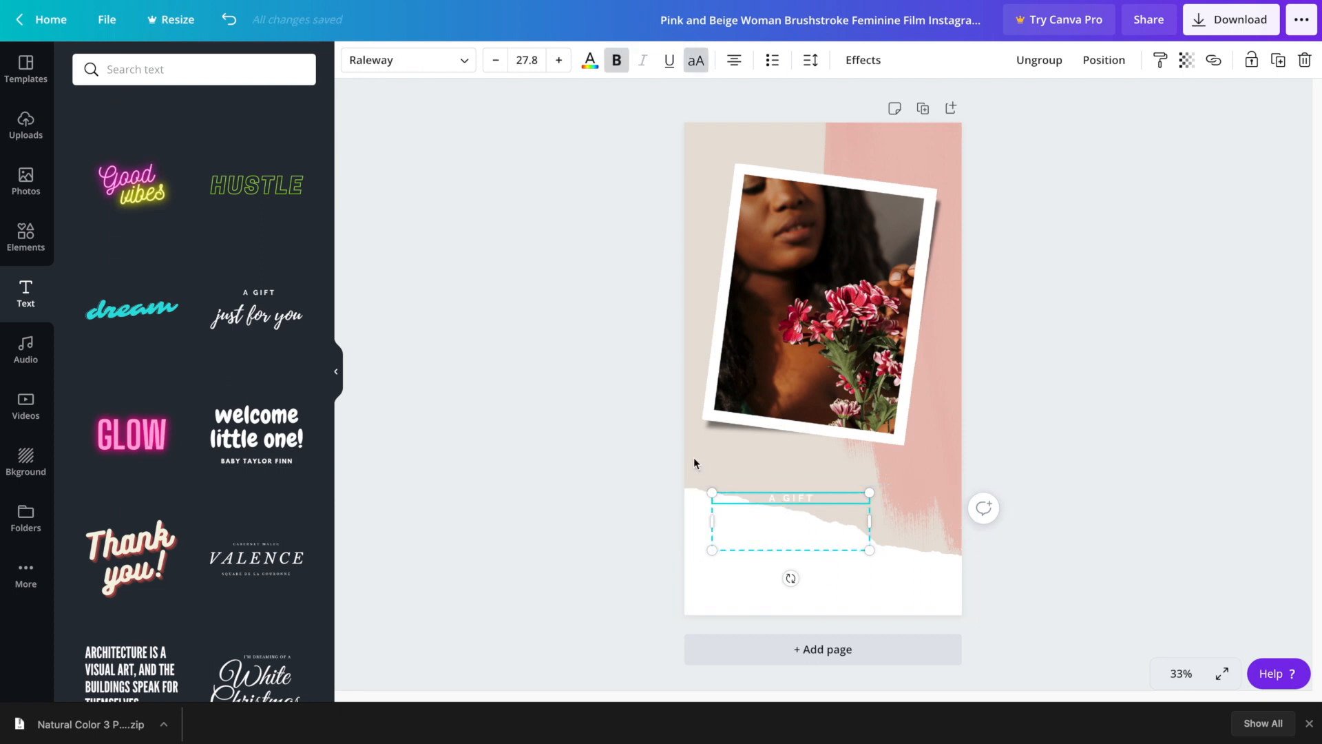
click(588, 58)
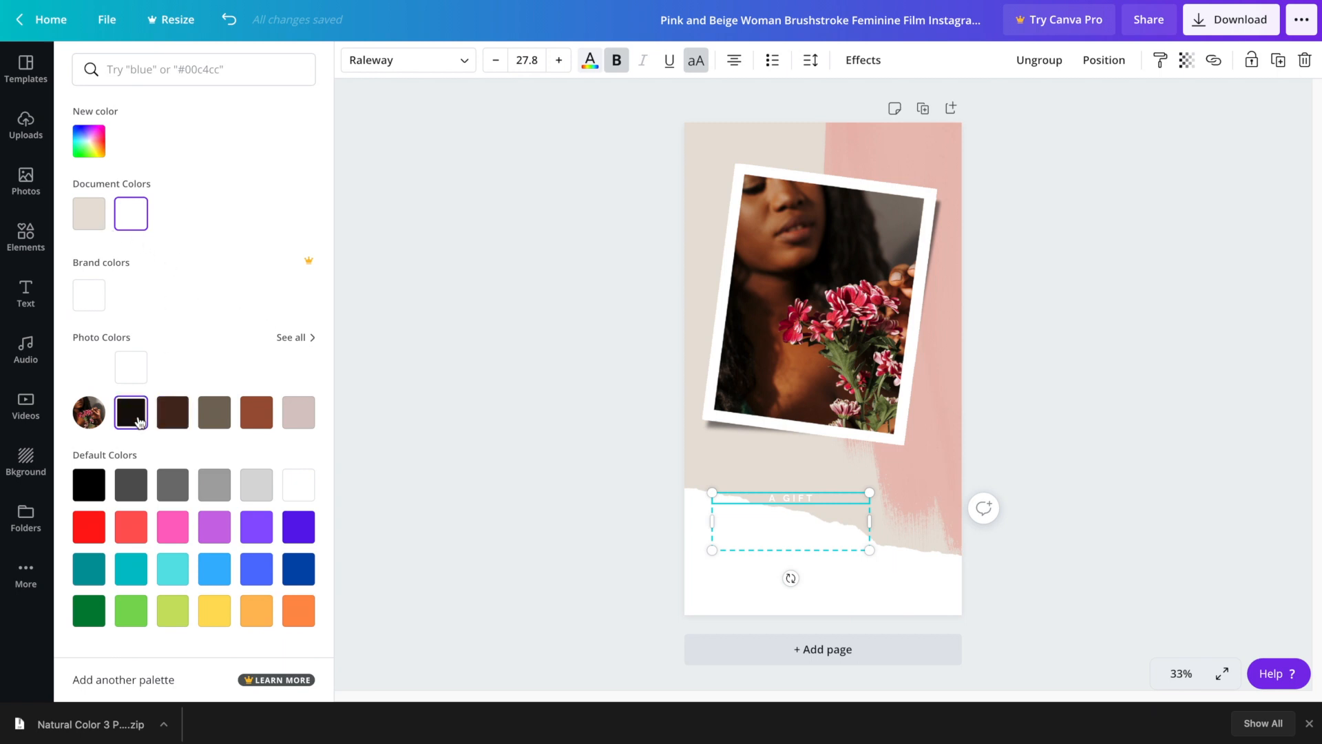
click(100, 496)
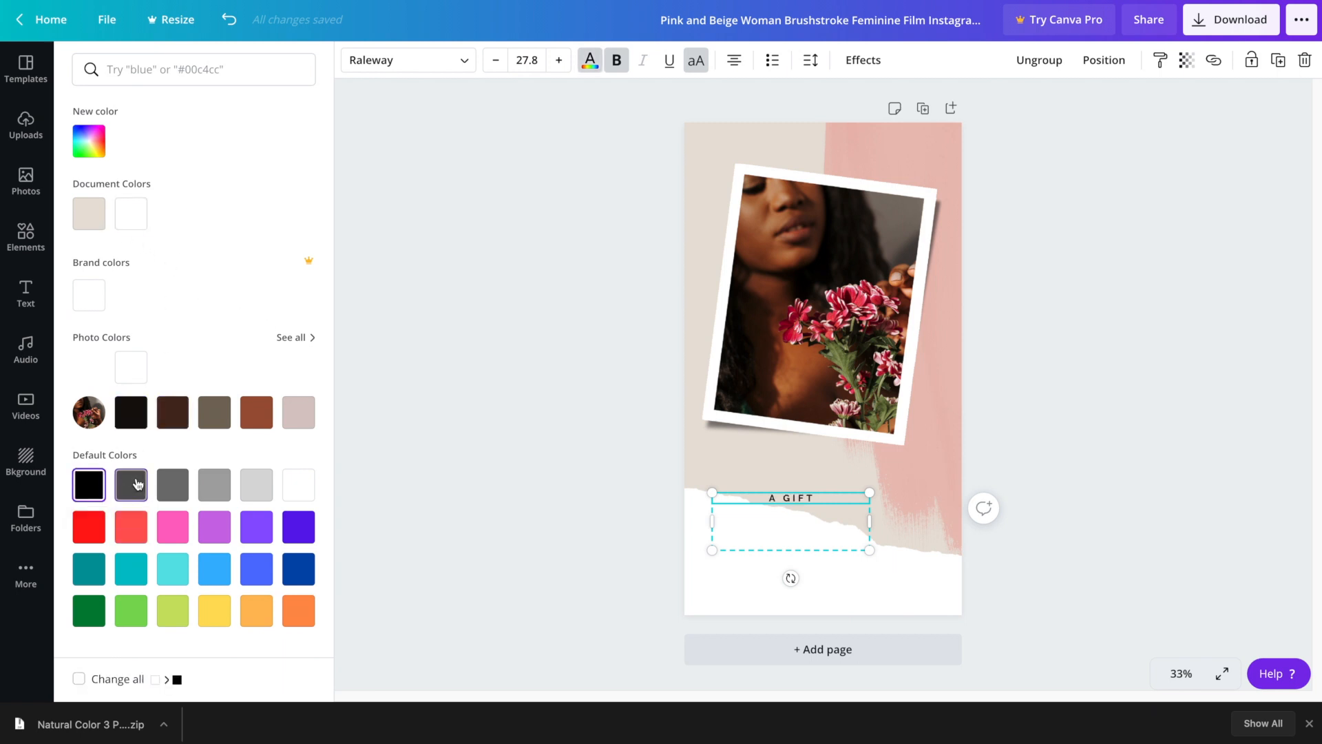
click(121, 486)
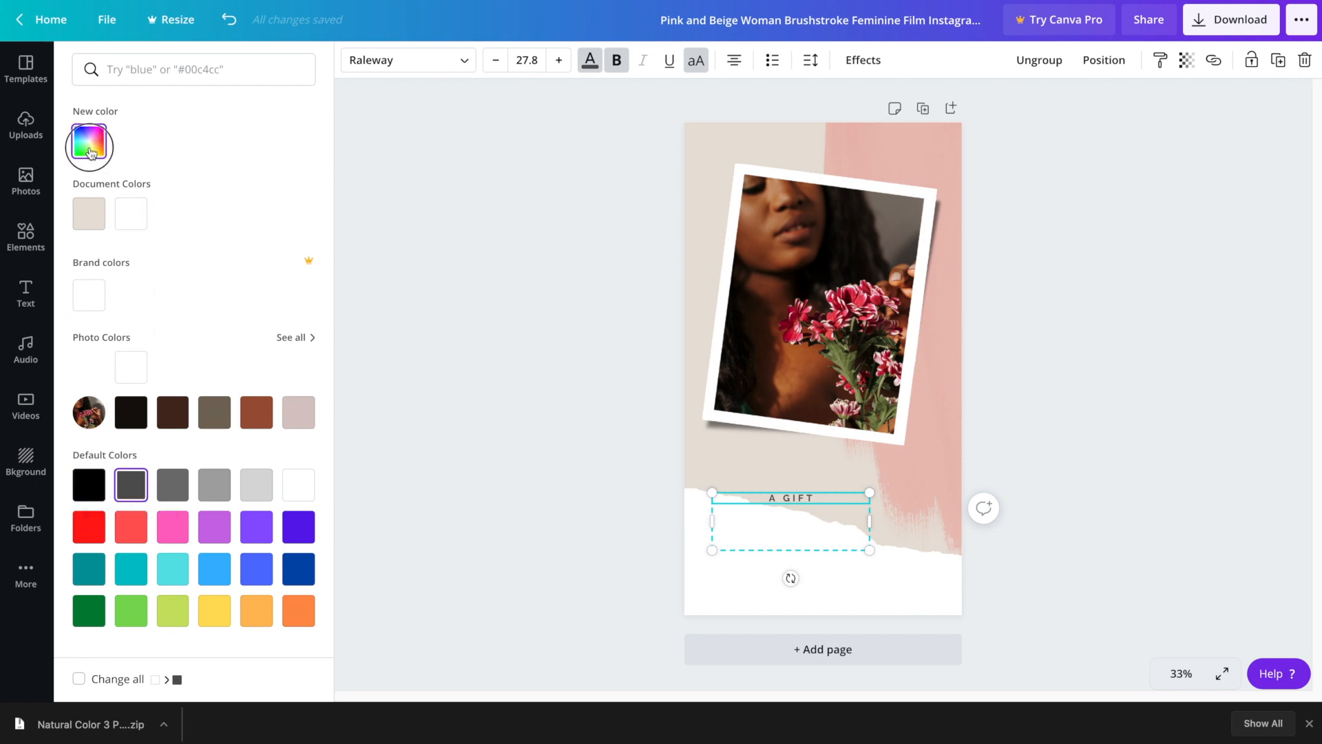
click(93, 148)
drag(91, 238, 76, 245)
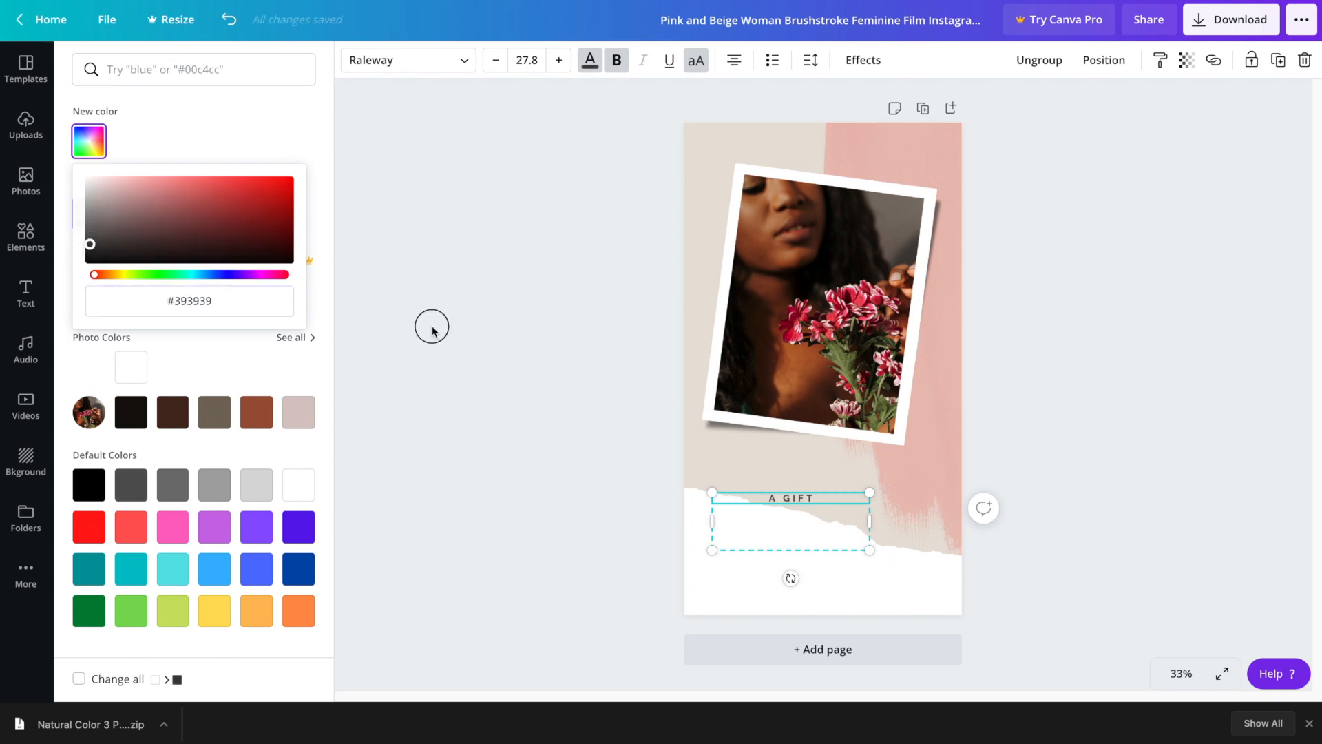
key(Escape)
Step: Apply the document's dark grey colour to the "just for you" script line
click(782, 531)
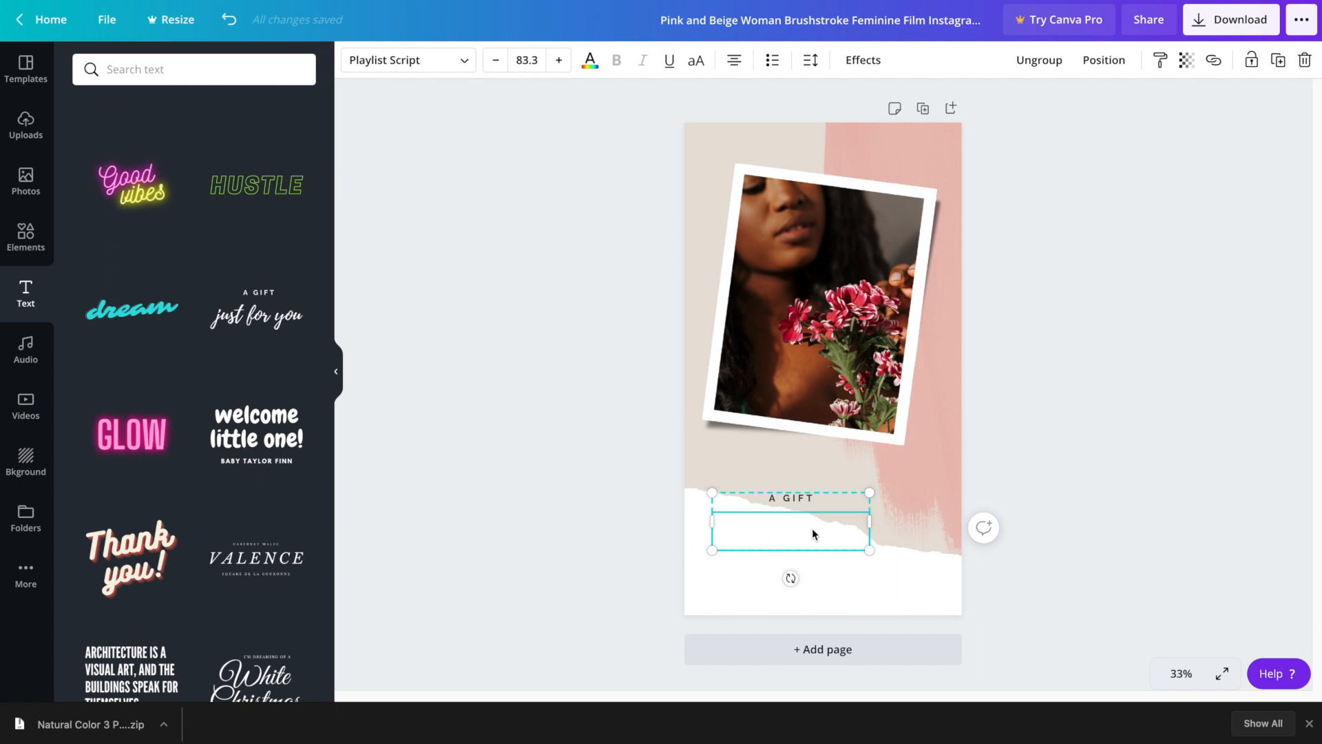
click(591, 60)
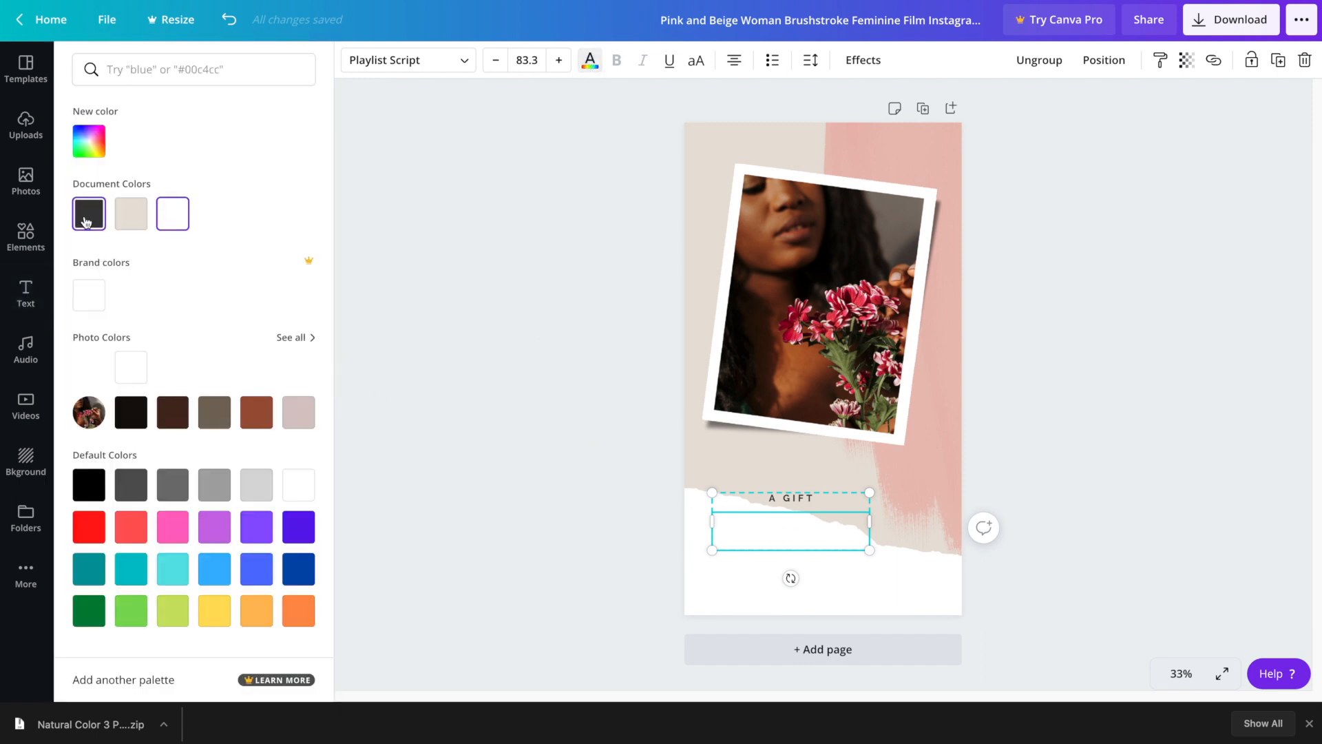
click(89, 214)
click(764, 513)
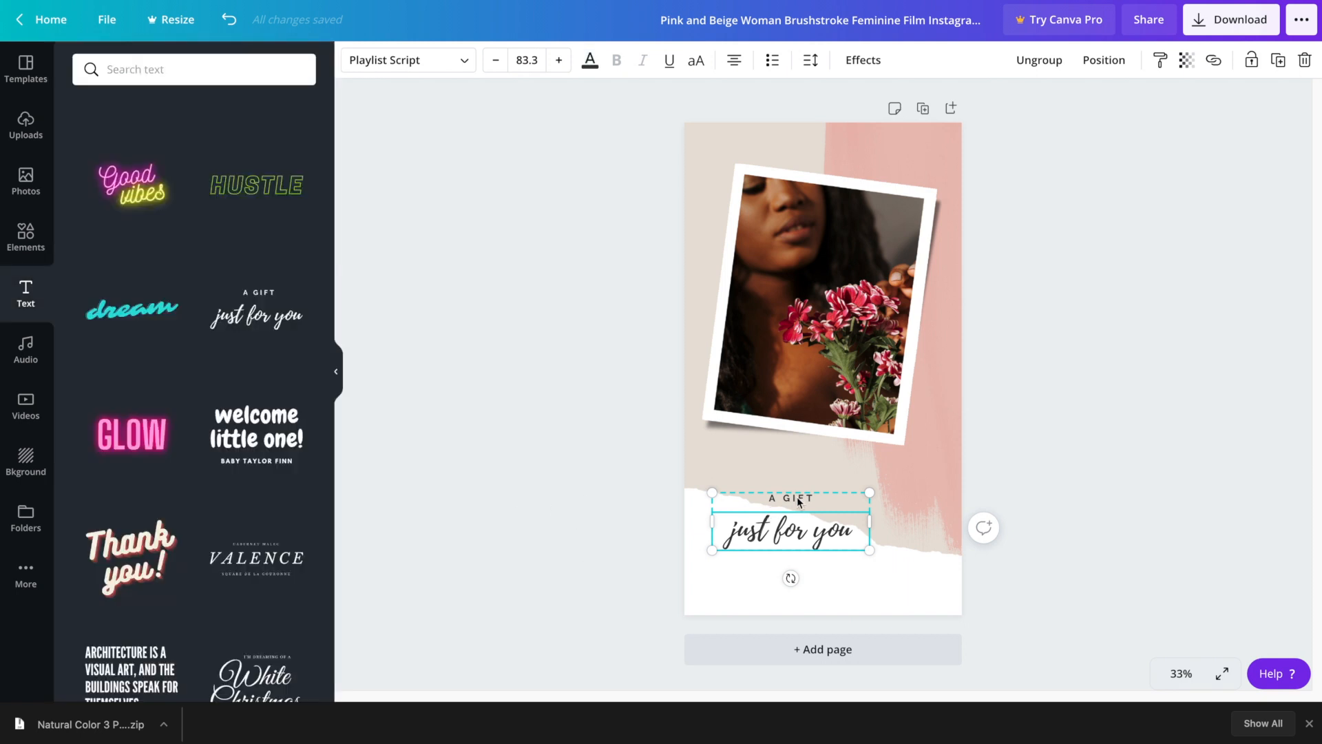
Step: Replace the "A GIFT" text with "BEAUTY"
click(798, 501)
double_click(798, 500)
text(BEAUTY)
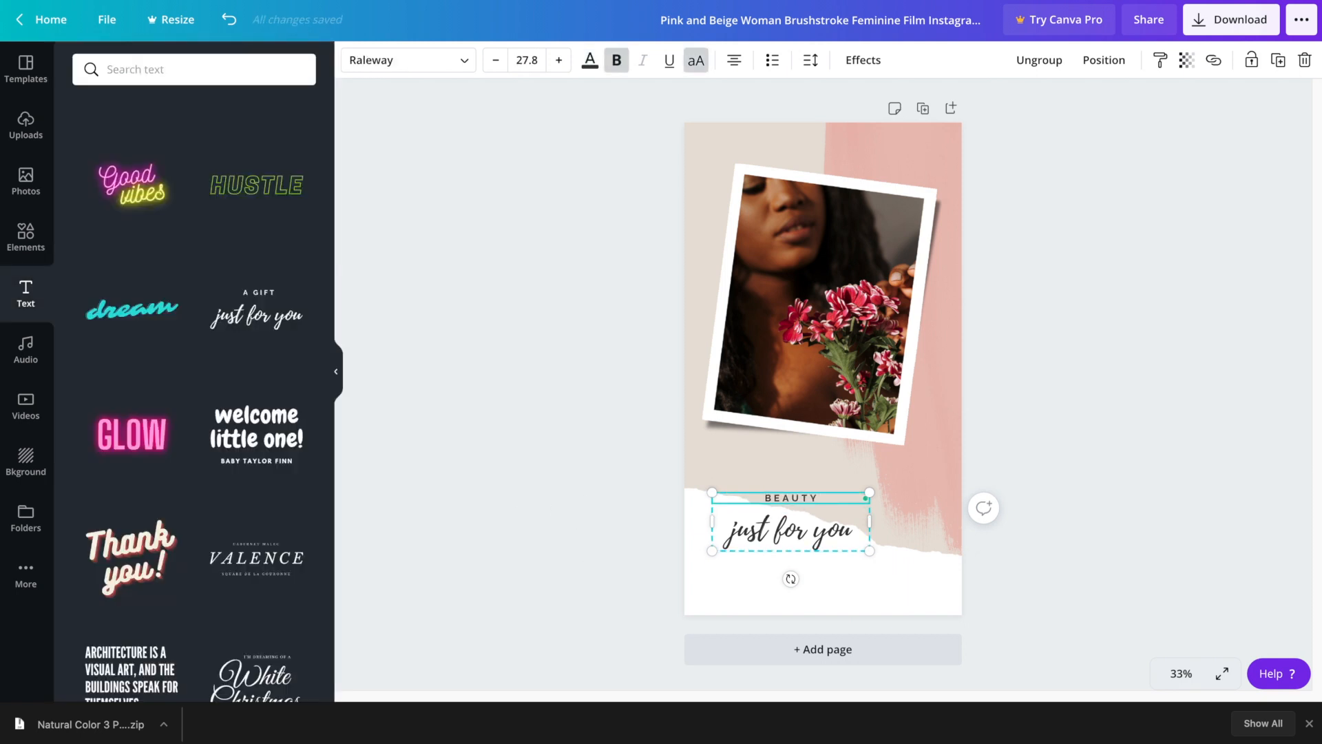
Step: Replace the "just for you" script text with "begins the moment you decide to be yourself"
click(801, 532)
key(ctrl+a)
text(begins the m)
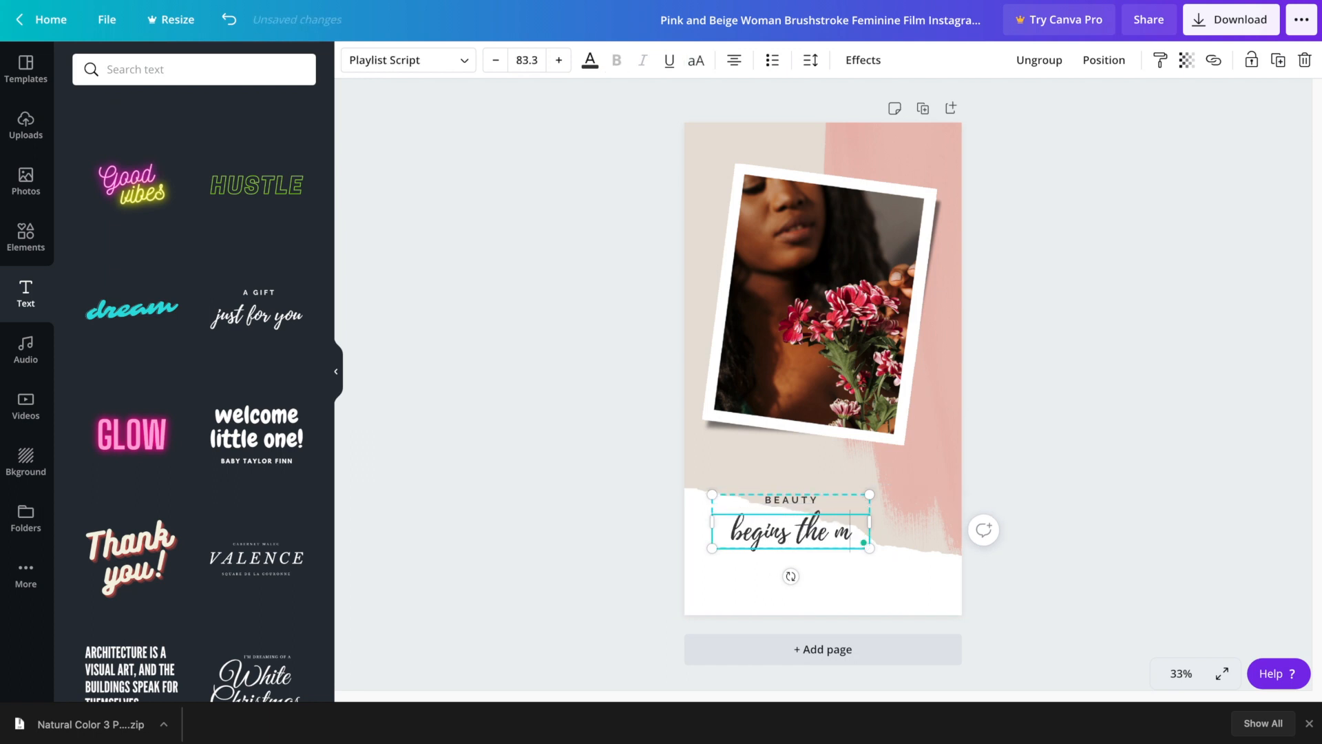
text(oment you de)
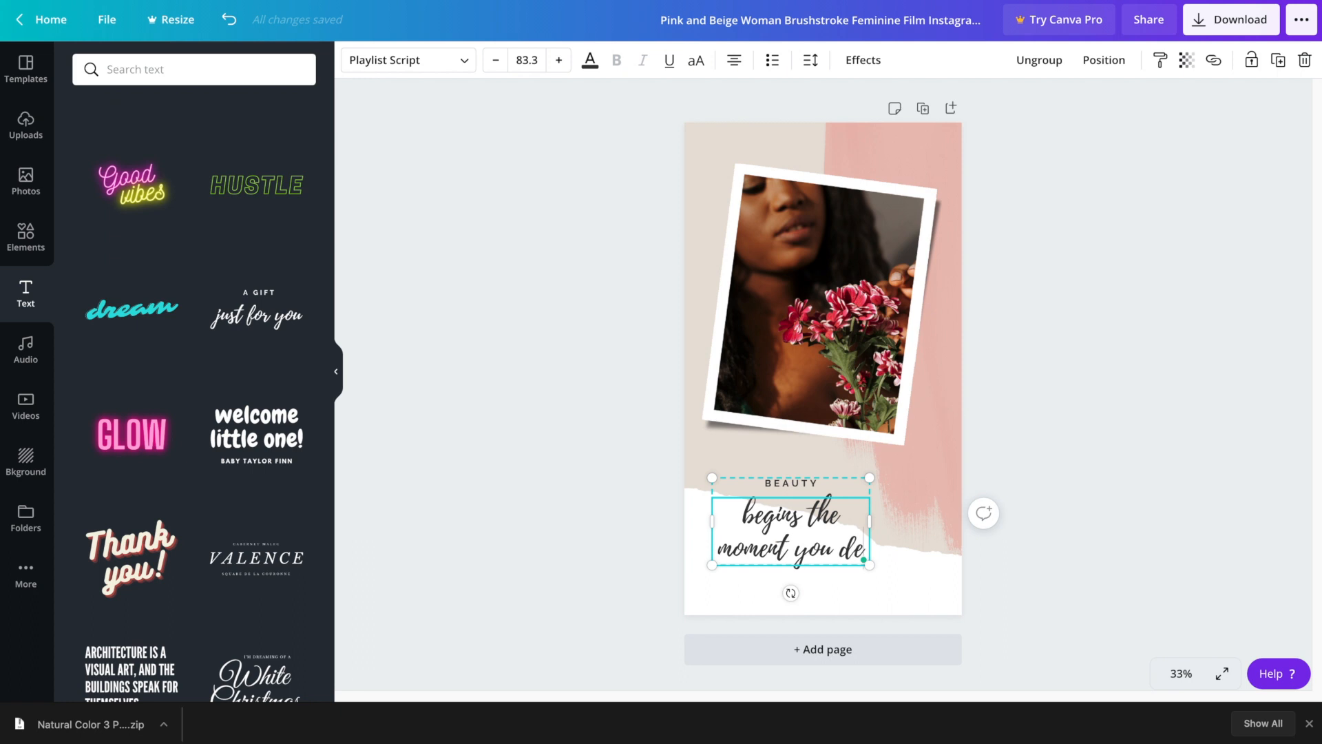
text(cide to be yourself)
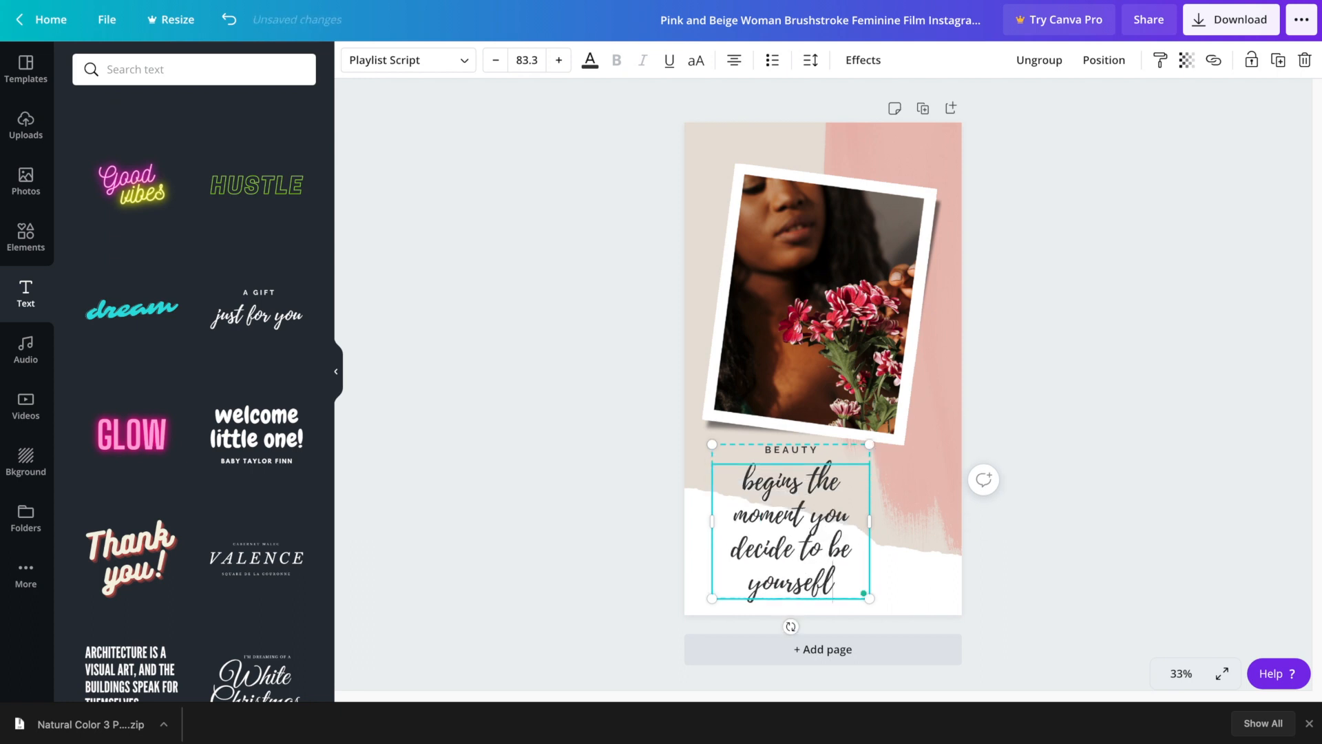
click(1182, 504)
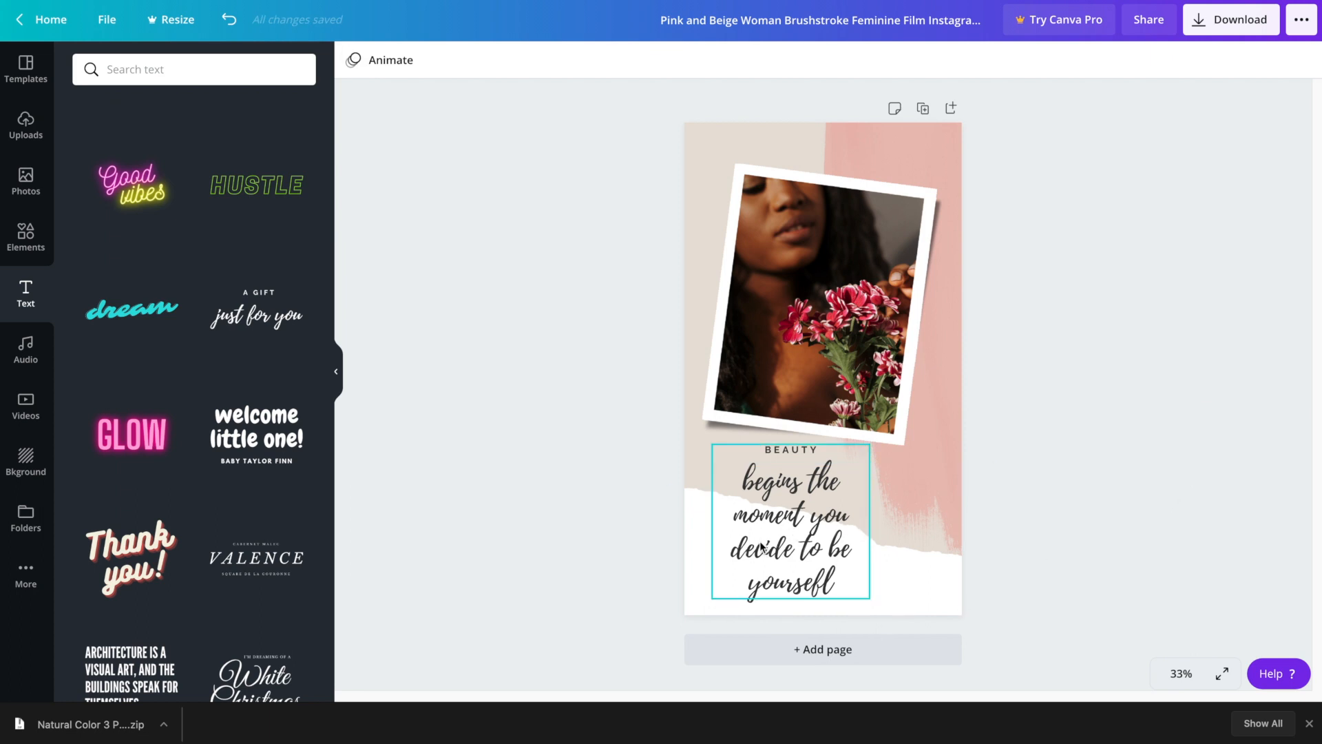
Step: Ungroup the two text lines and left-align the "BEAUTY" heading
click(812, 494)
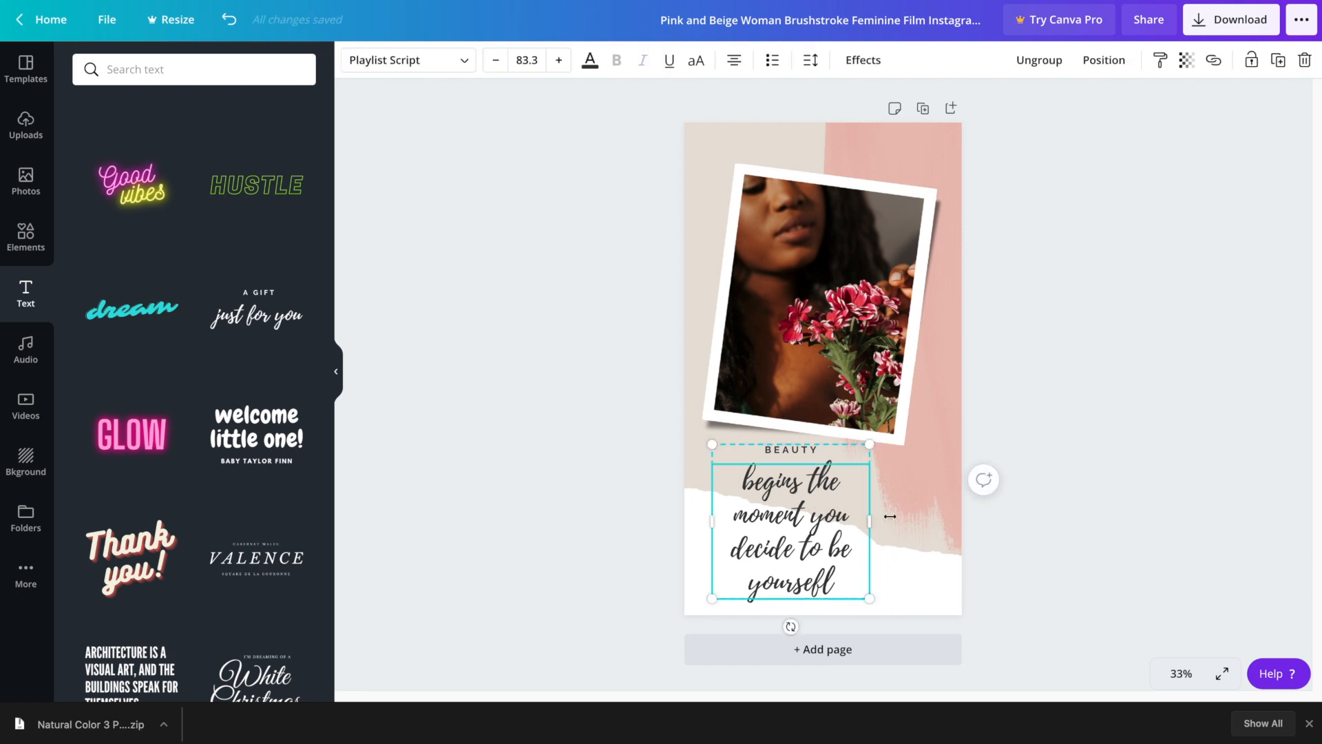
click(1039, 60)
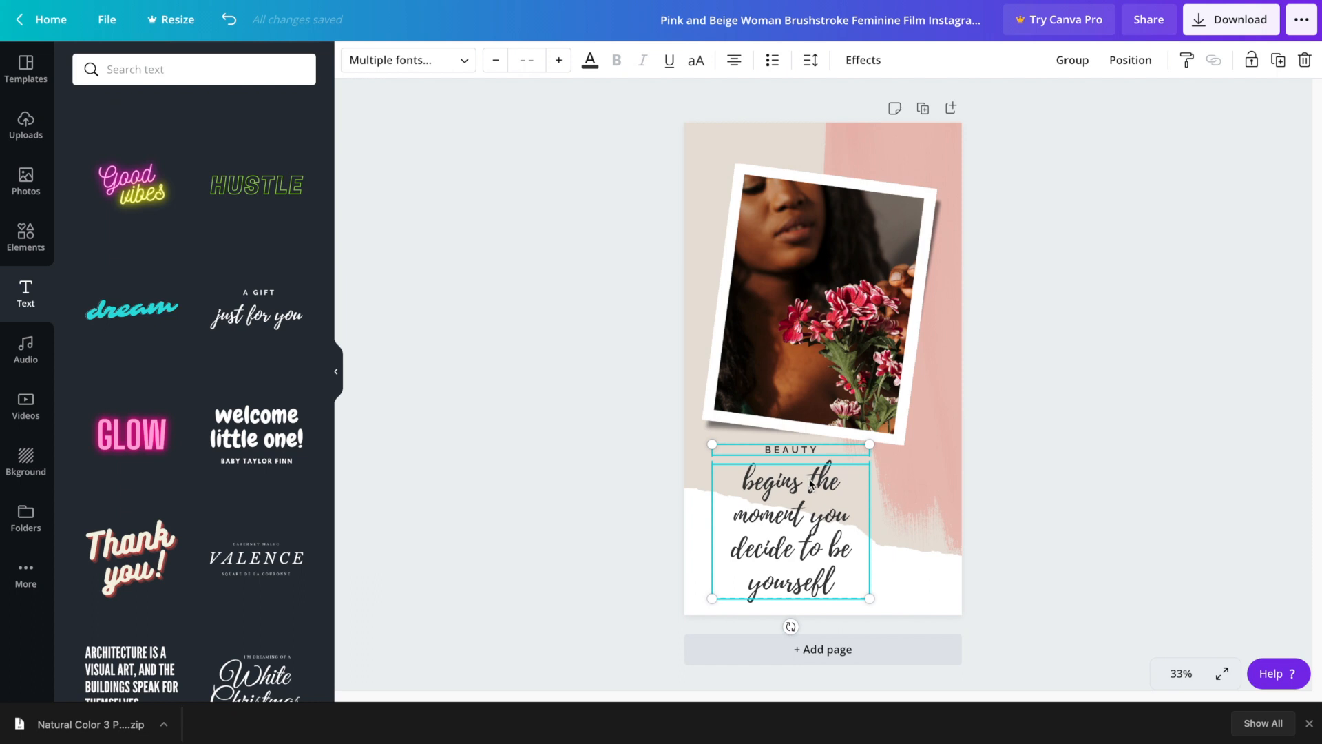
click(1004, 493)
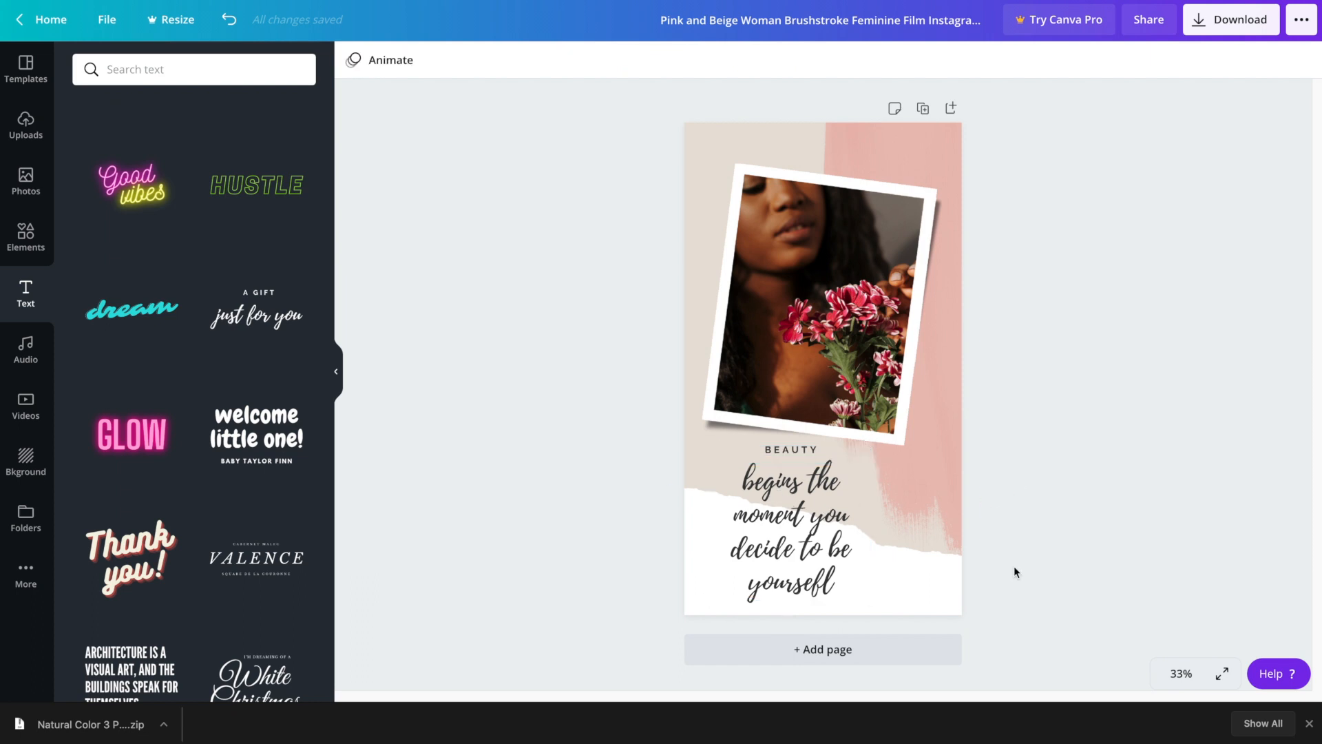
click(802, 449)
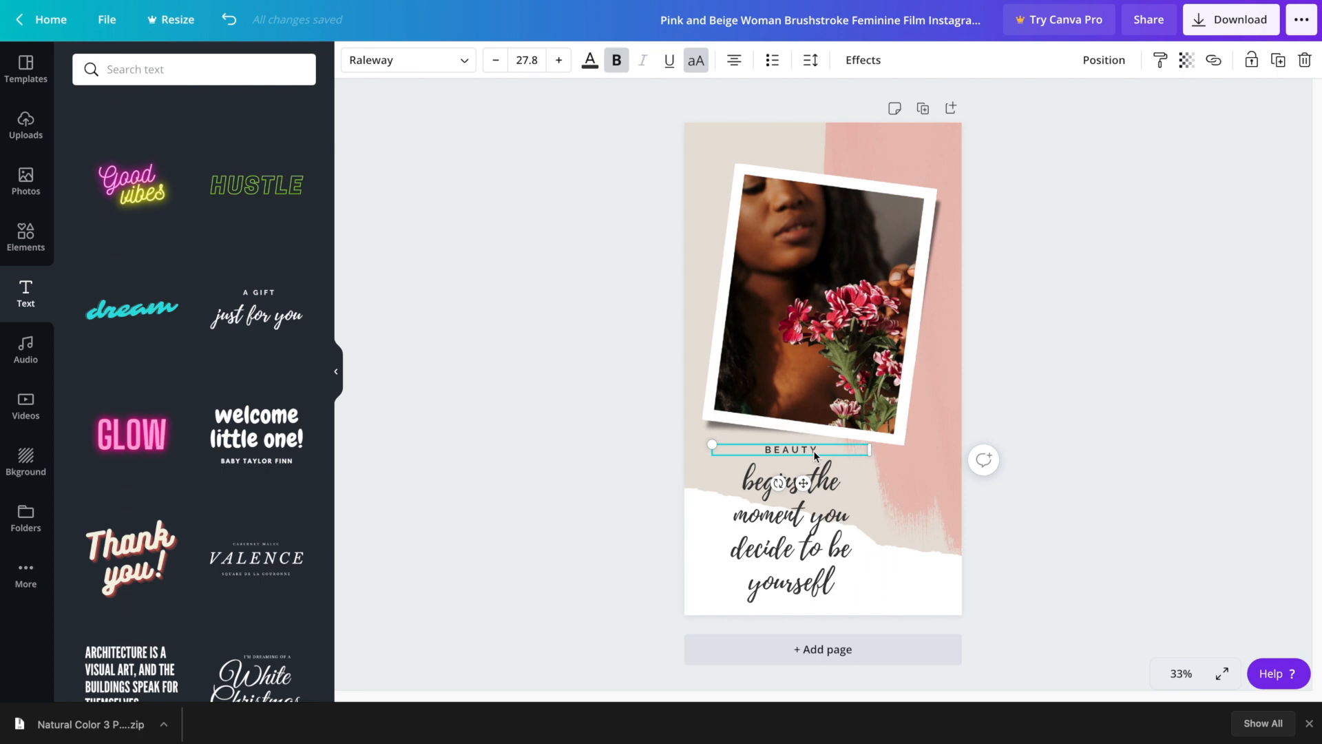
click(735, 64)
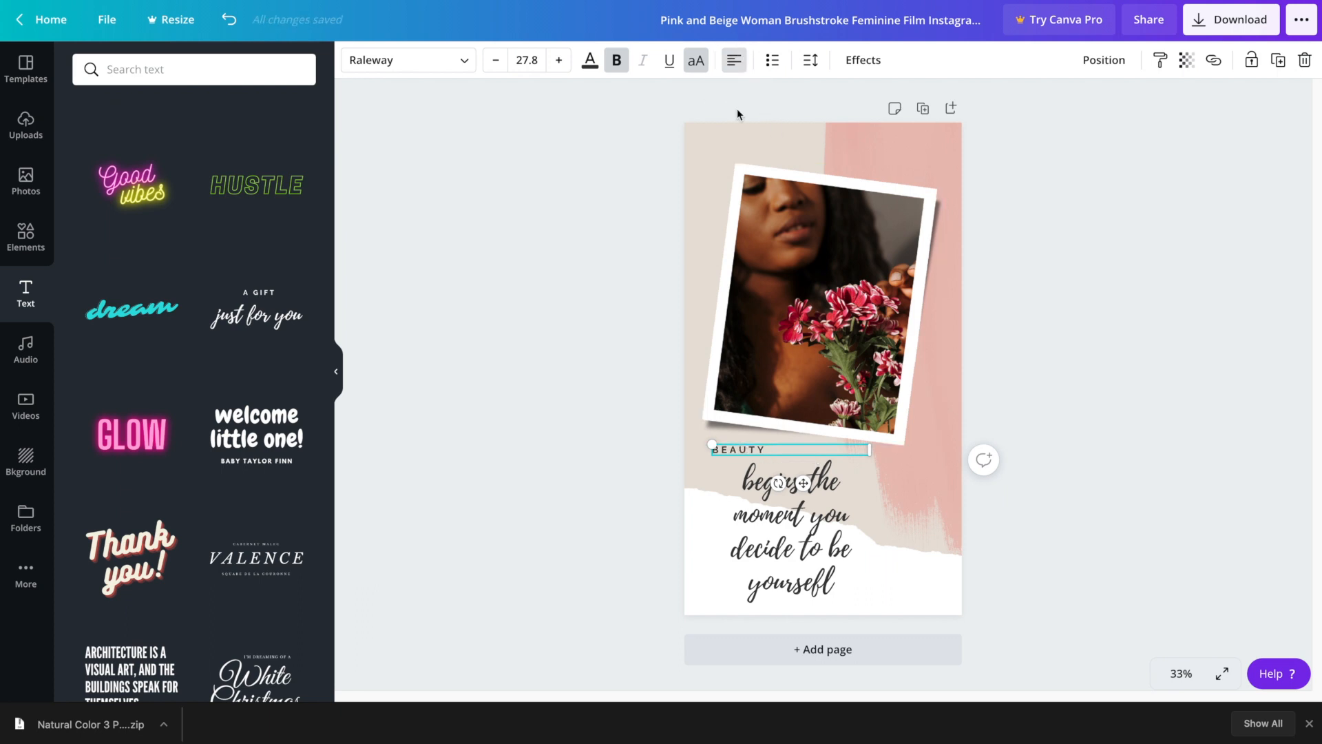
Step: Move the script text aside, then enlarge "BEAUTY" to size 66.1, lower it slightly and narrow its box to about 546 px
drag(779, 484, 951, 522)
click(728, 451)
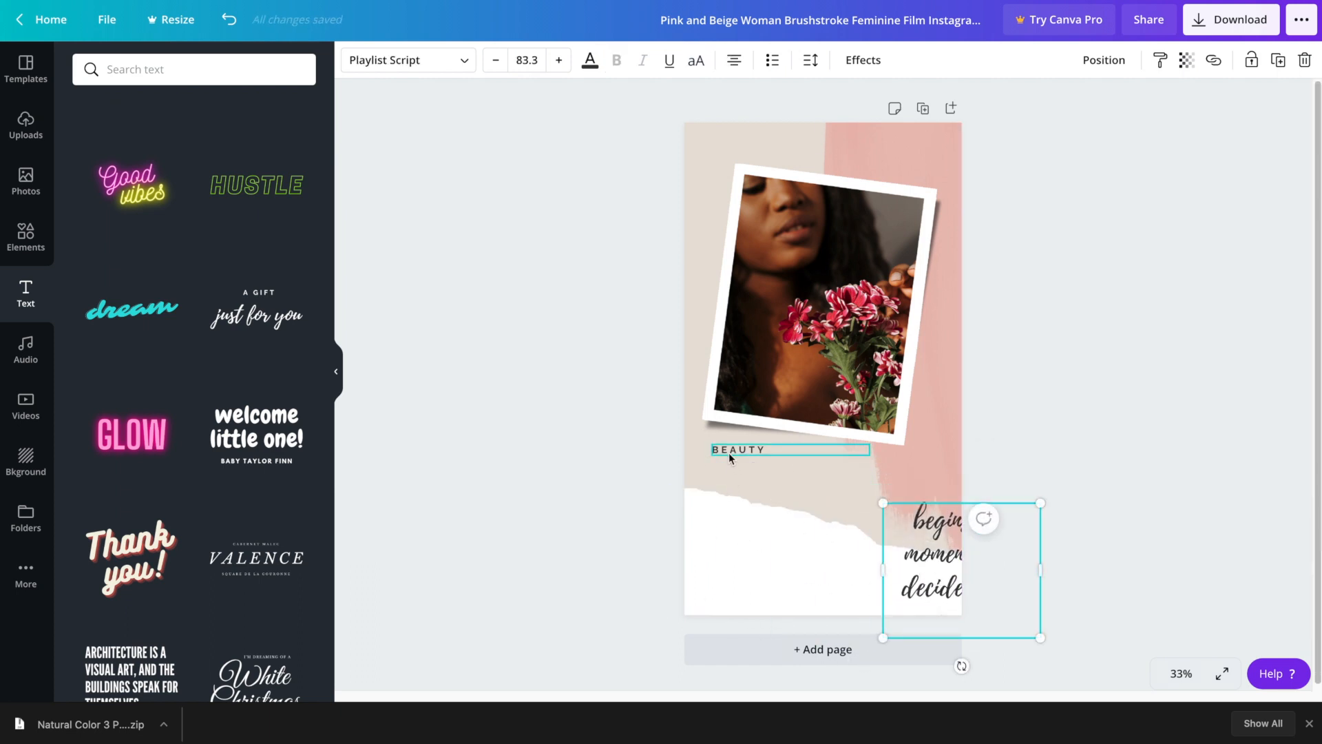
key(ctrl+z)
drag(870, 454, 1082, 539)
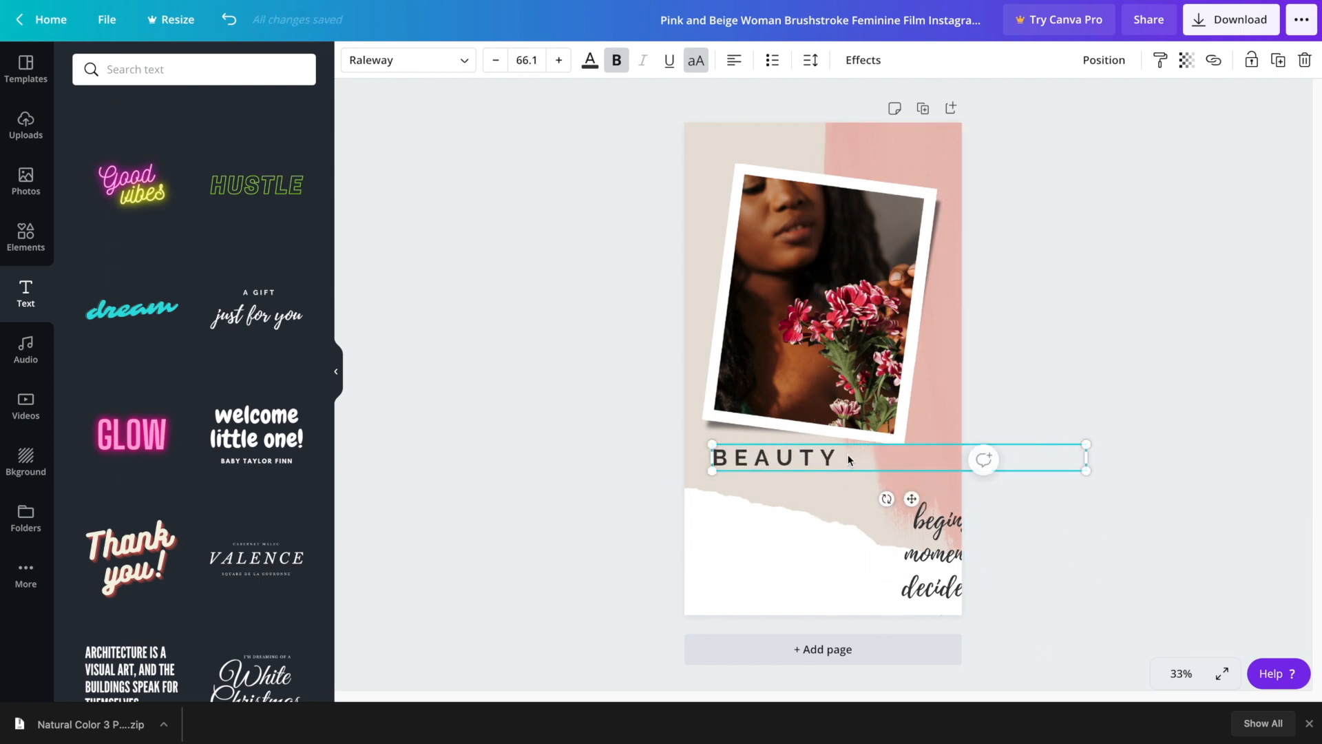
drag(848, 455, 859, 477)
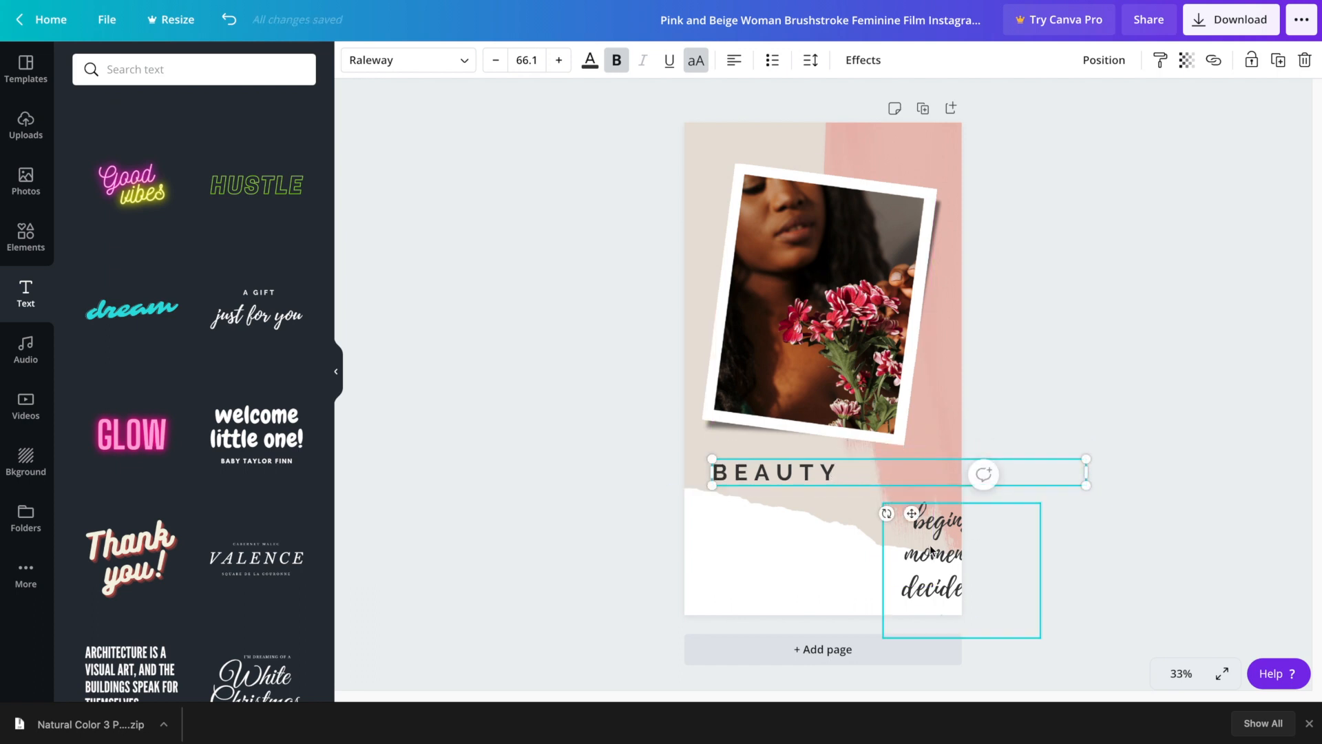
drag(1085, 473, 861, 480)
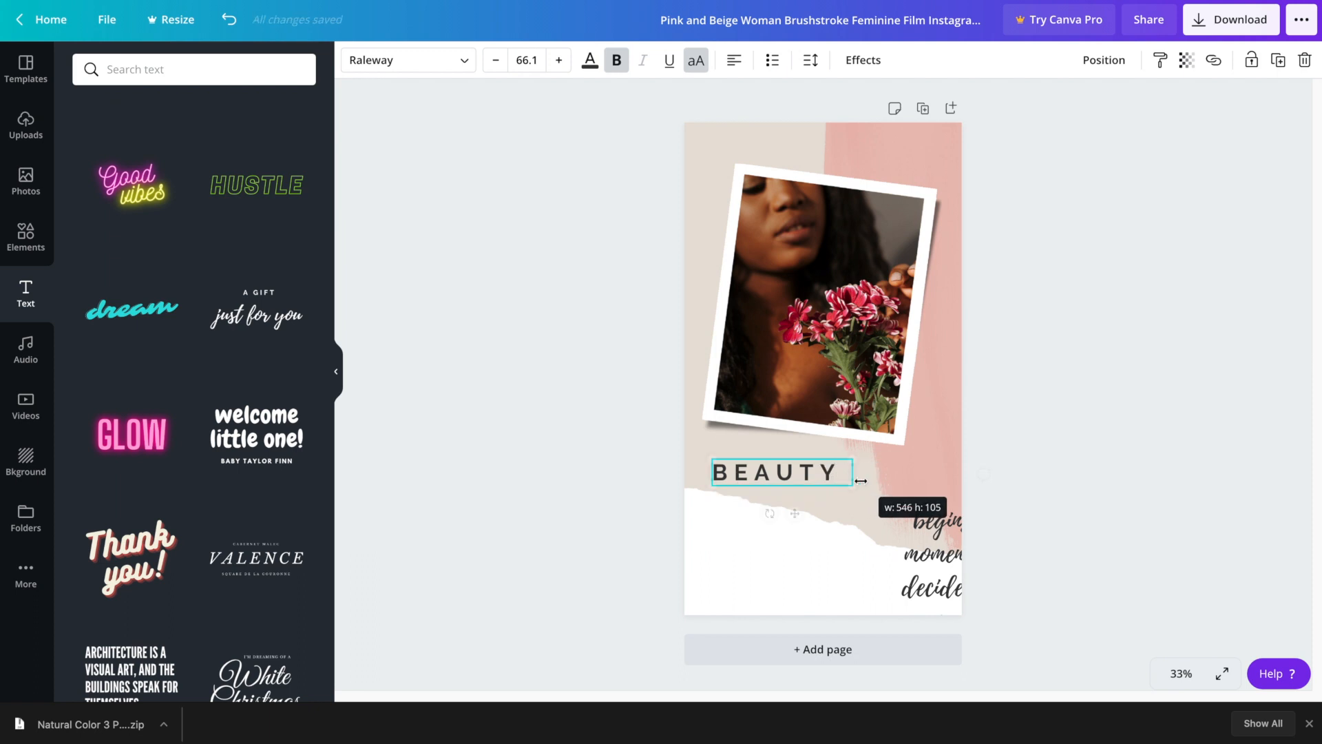
Step: Place the script quote beneath "BEAUTY", left-align it, widen its box to fit two lines and line it up with the heading's left edge
click(941, 561)
drag(940, 562, 750, 546)
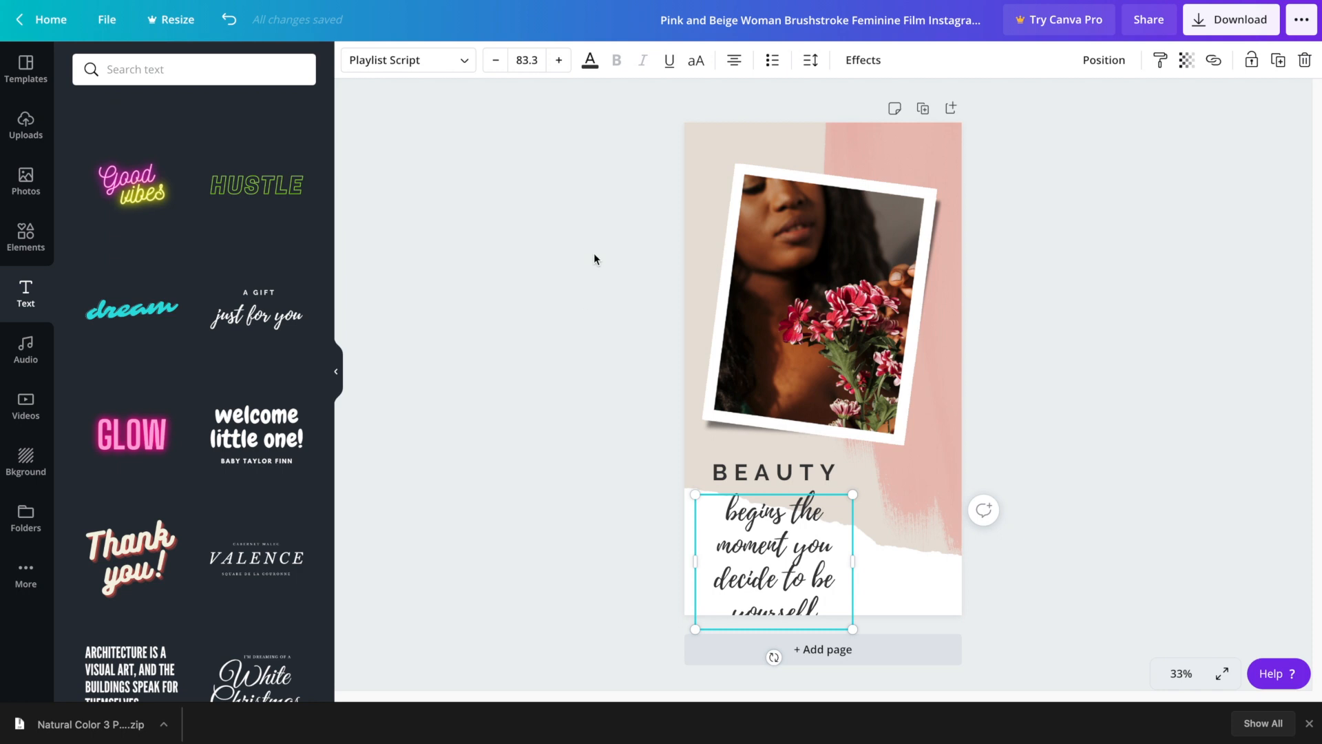
click(737, 63)
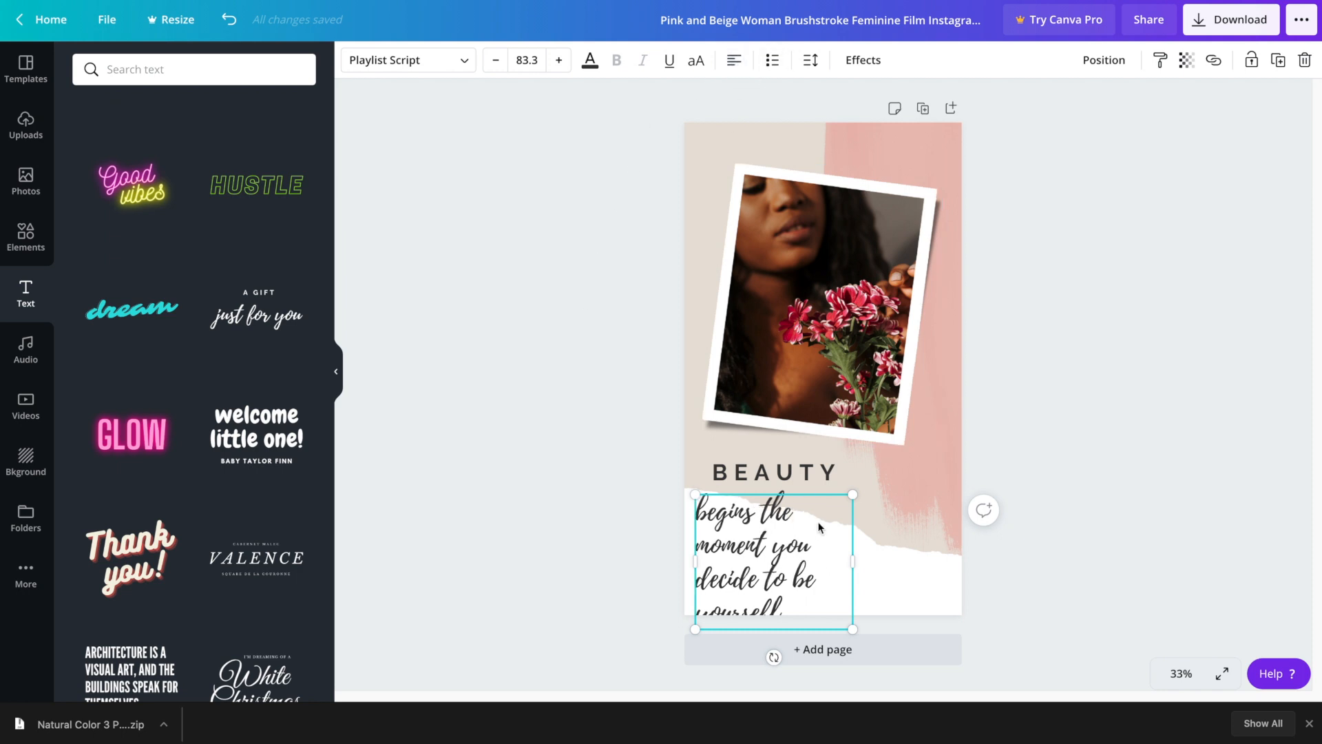
drag(852, 562, 934, 562)
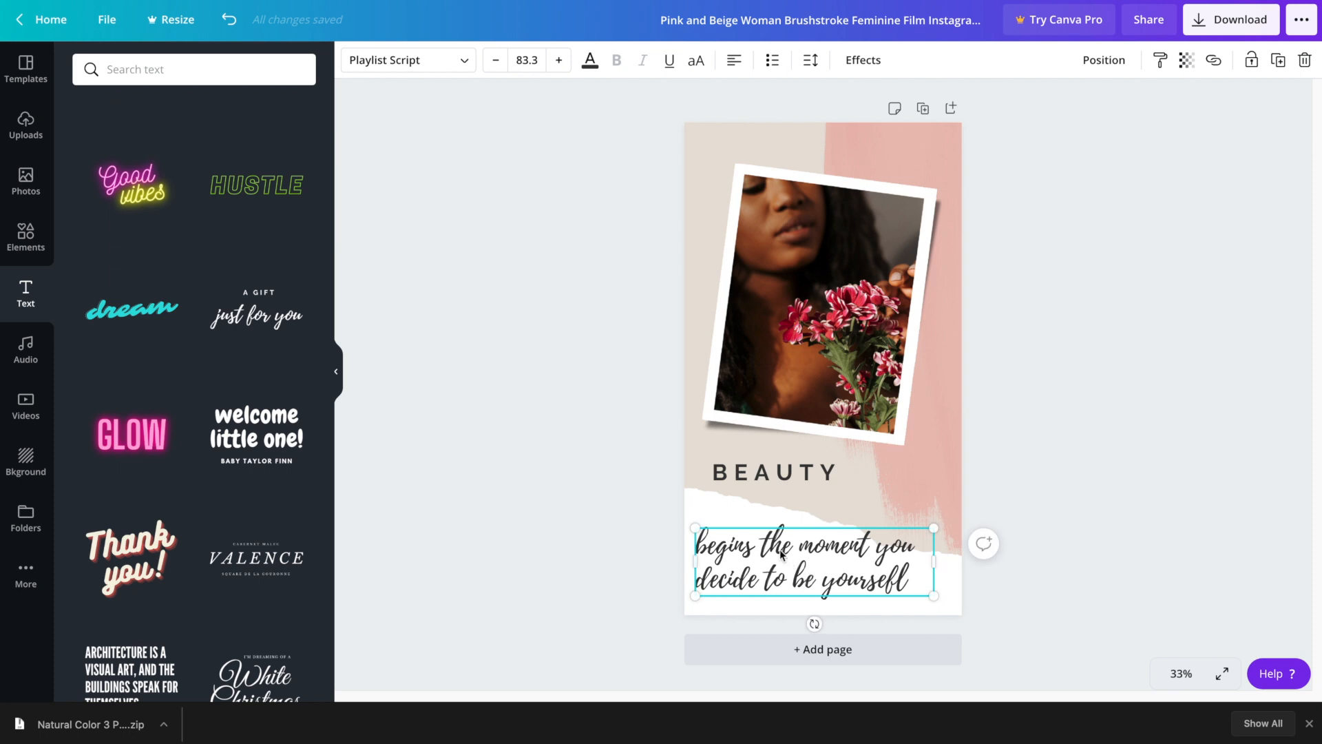
drag(743, 529, 760, 497)
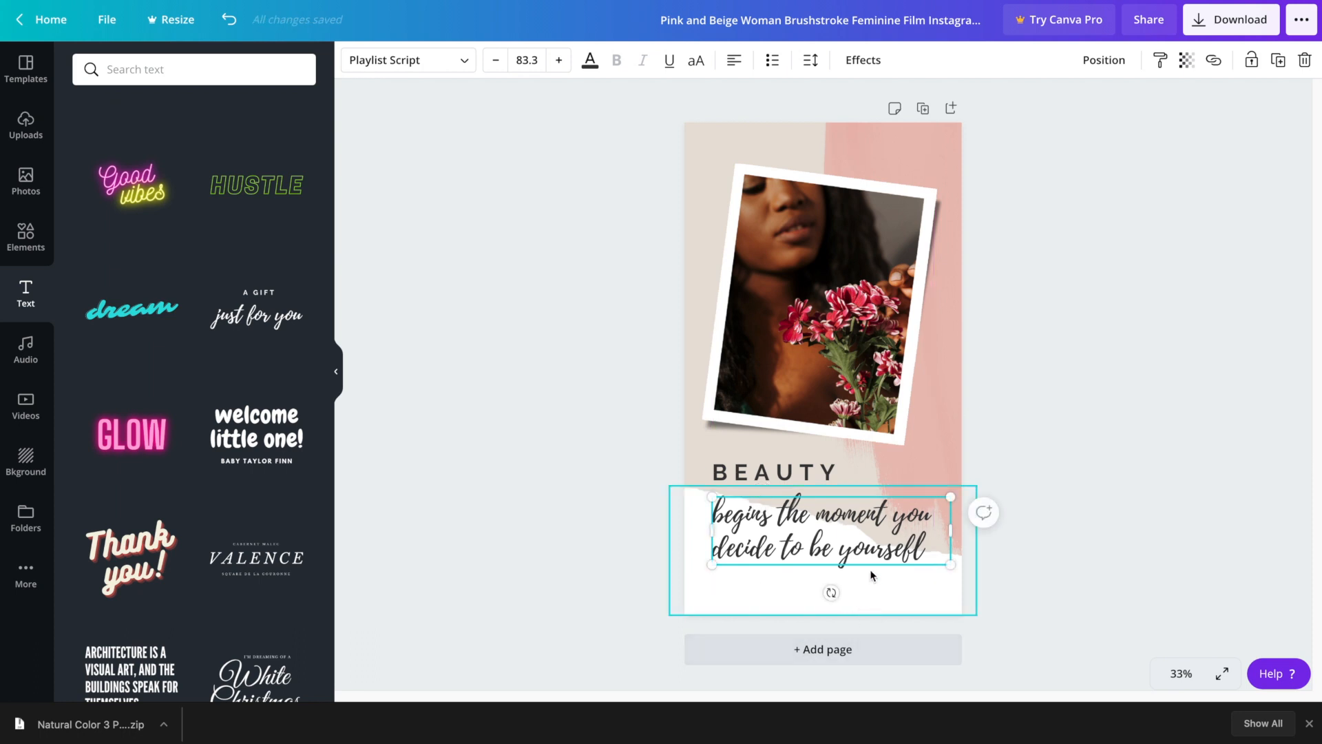
Step: Retype the final "lf" of "yourself" in the script quote and scale the quote down to size 74.2
double_click(879, 553)
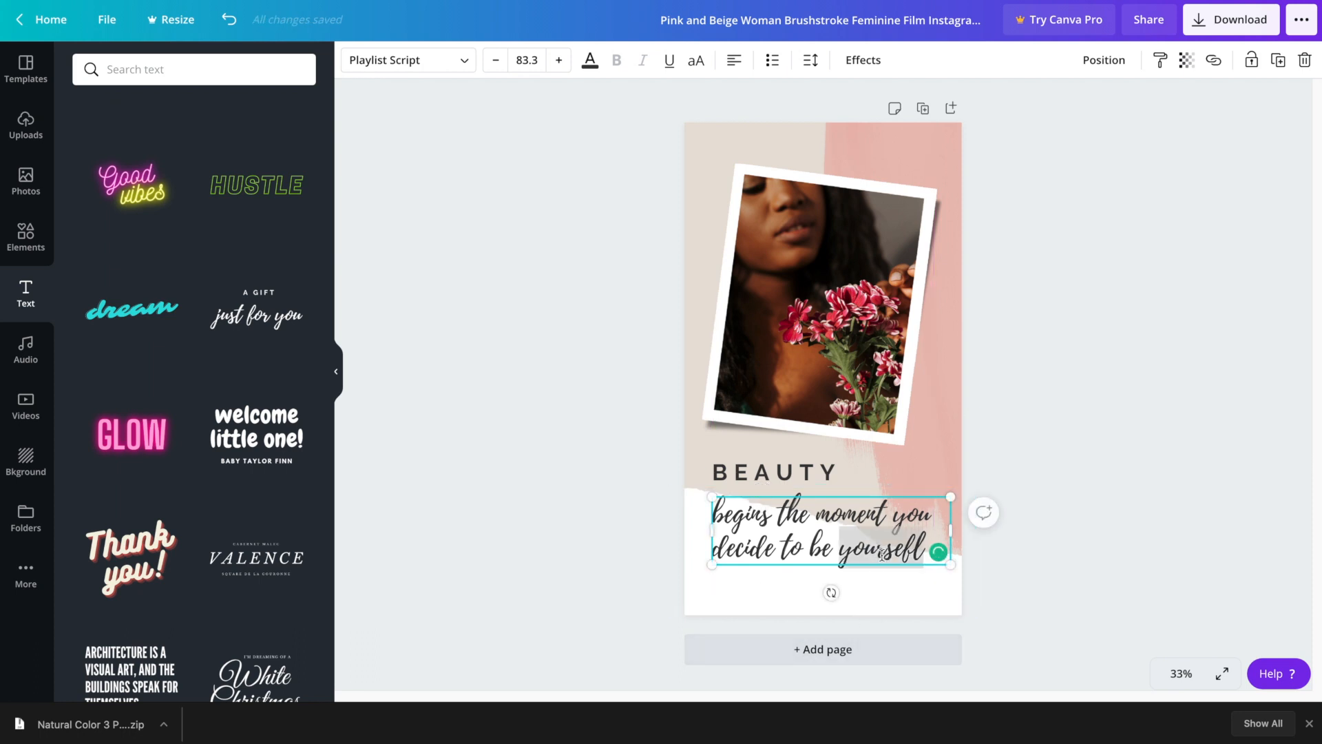
key(Right)
key(BackSpace)
key(BackSpace)
text(lf)
key(Escape)
drag(951, 565, 923, 551)
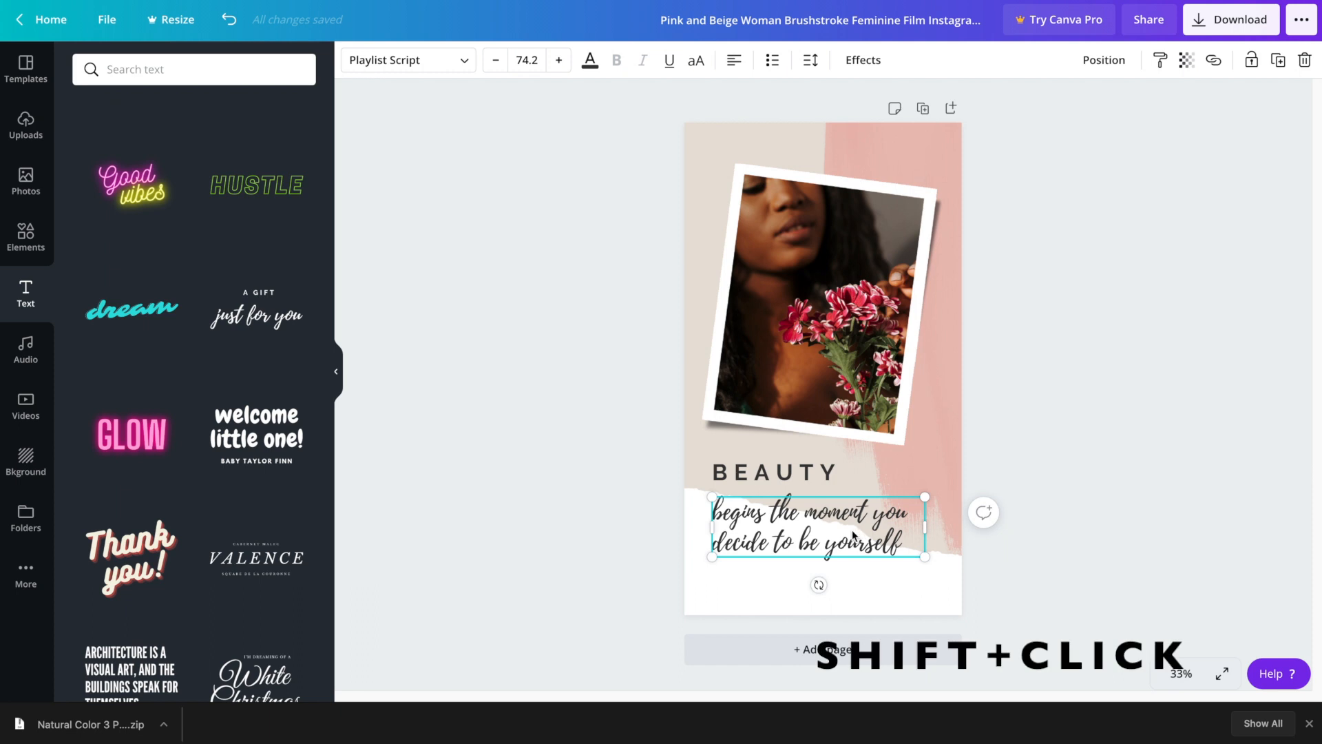
Step: Move the "BEAUTY" heading and script quote down together, and lower the framed photo to sit just above them
shift+click(778, 472)
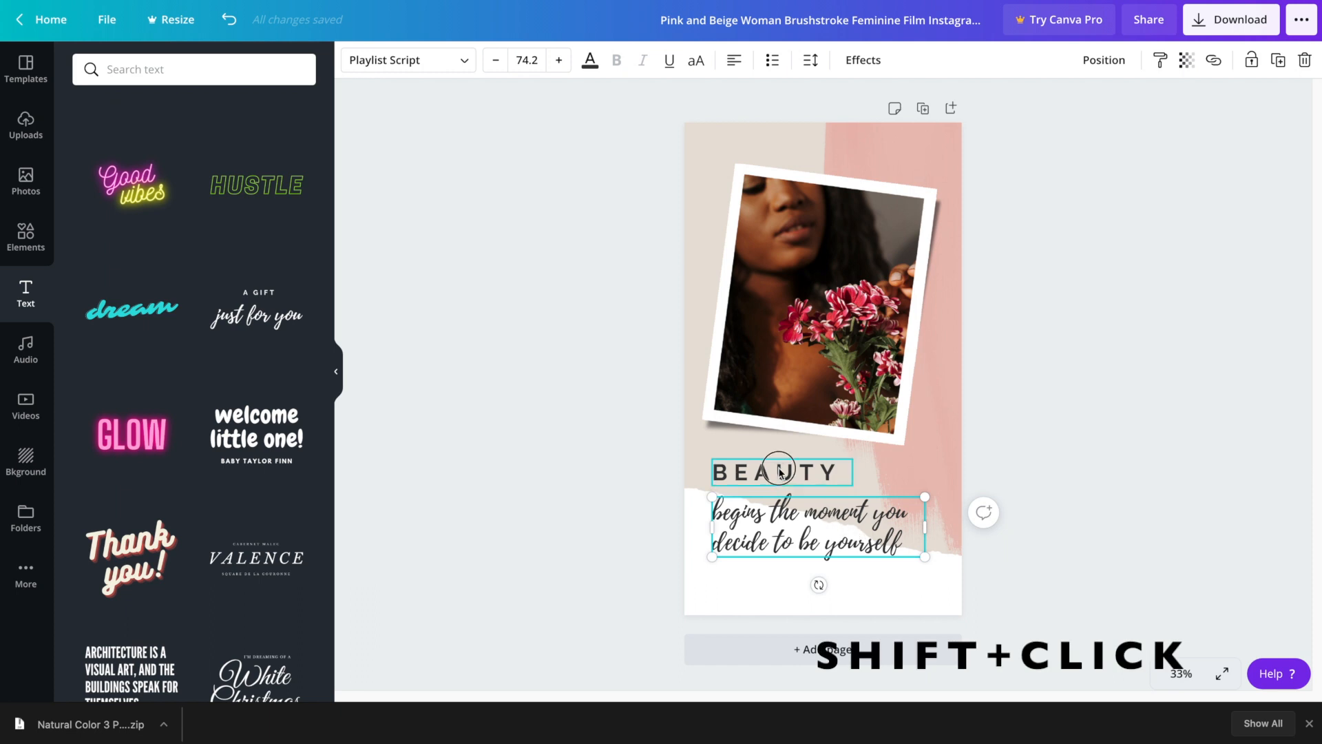
drag(838, 519, 839, 544)
click(1186, 558)
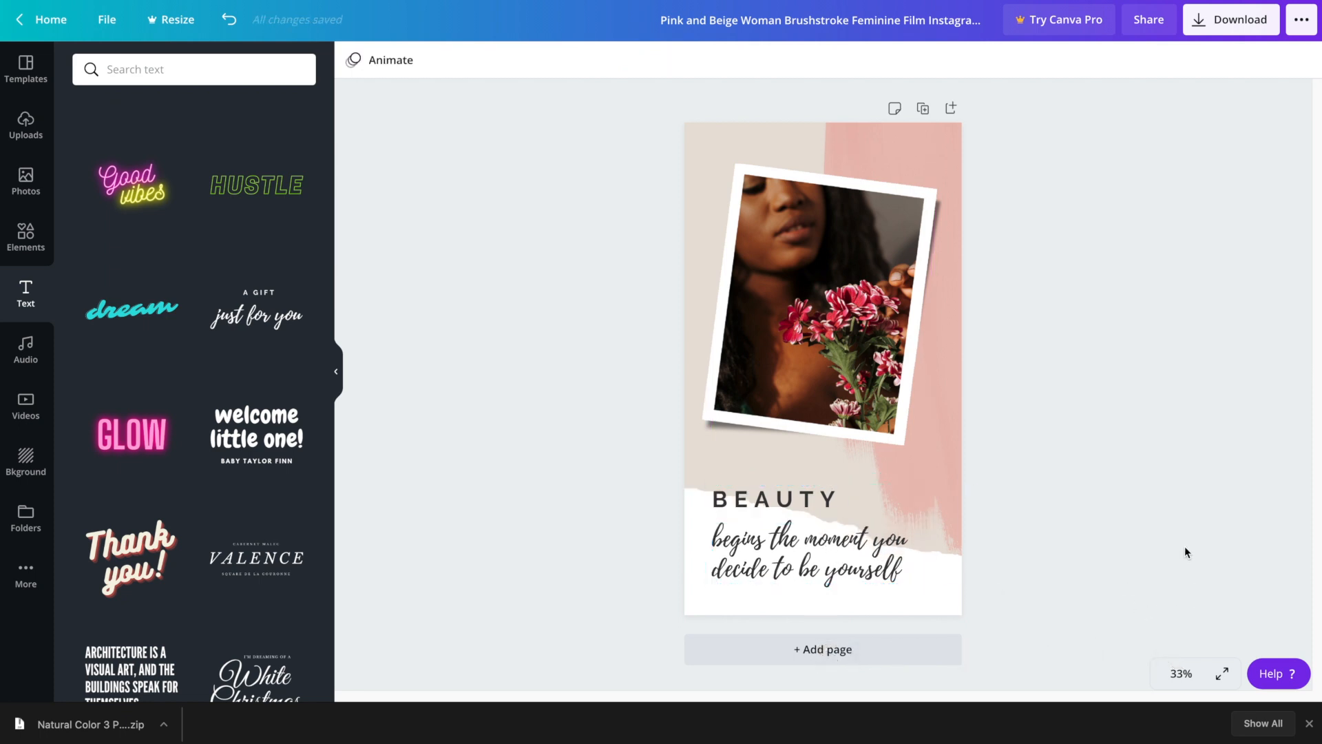
click(814, 279)
drag(814, 279, 813, 298)
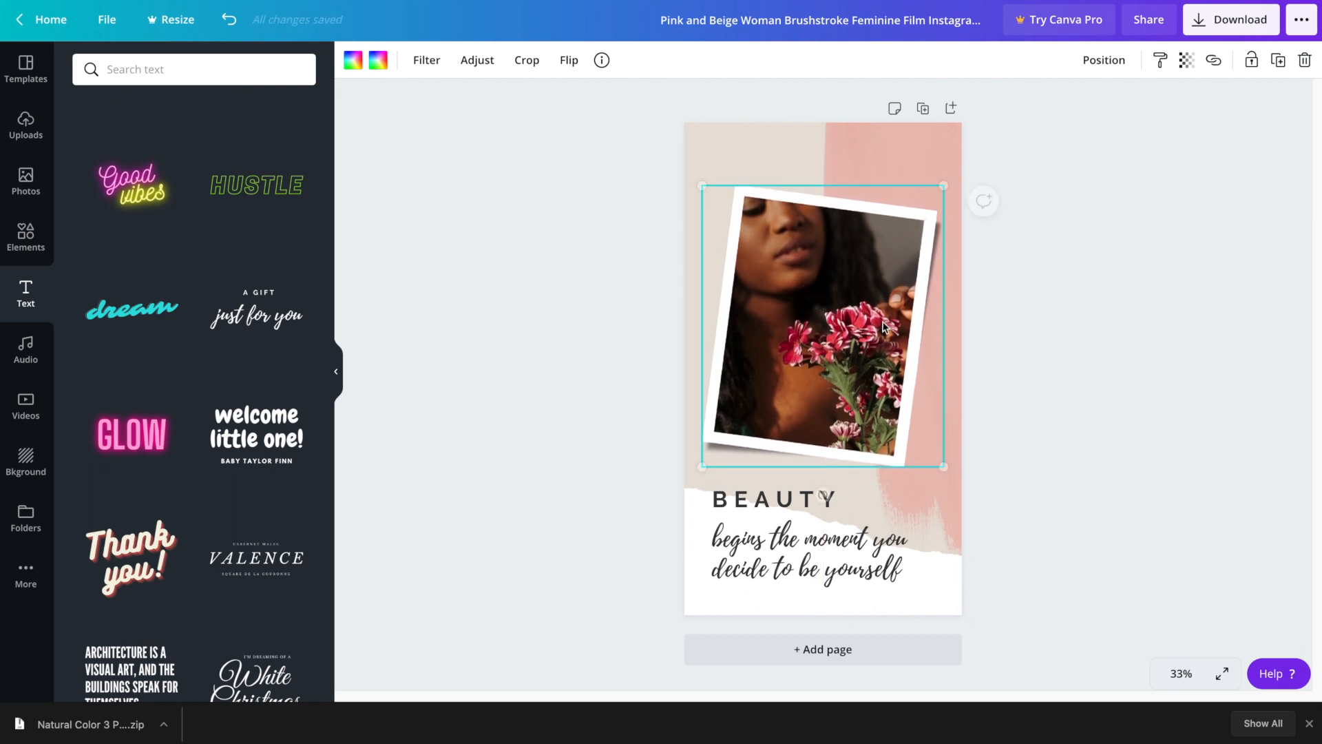
click(1162, 480)
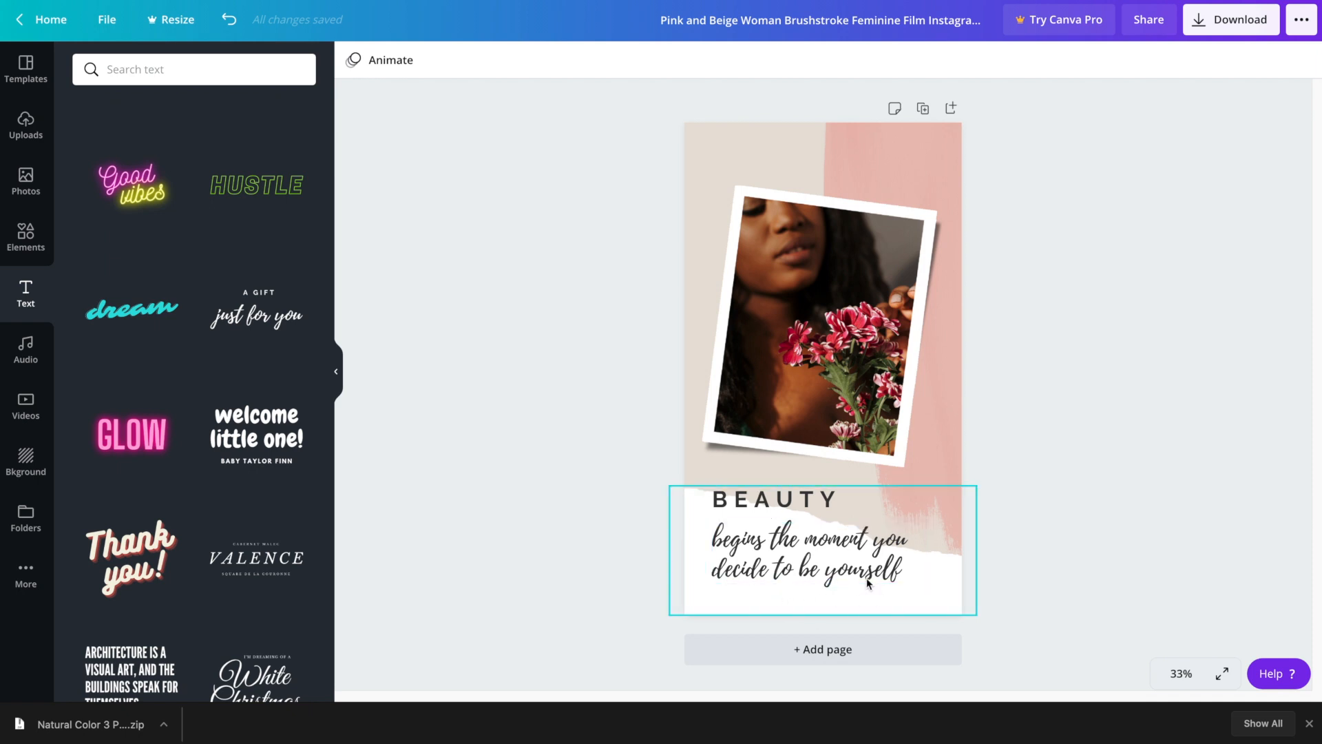
Step: Select the quote, heading and framed photo together and nudge them up in small increments to balance the page margins
click(799, 566)
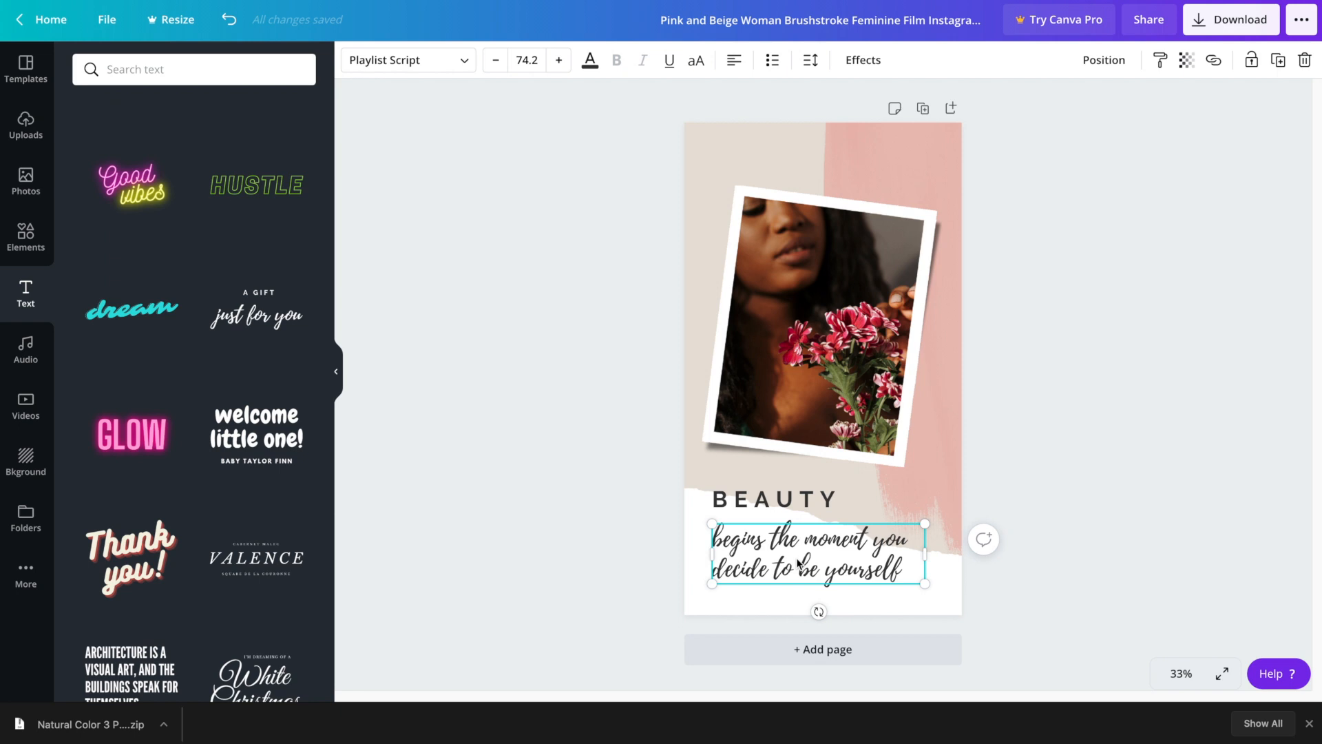
shift+click(783, 505)
shift+click(857, 366)
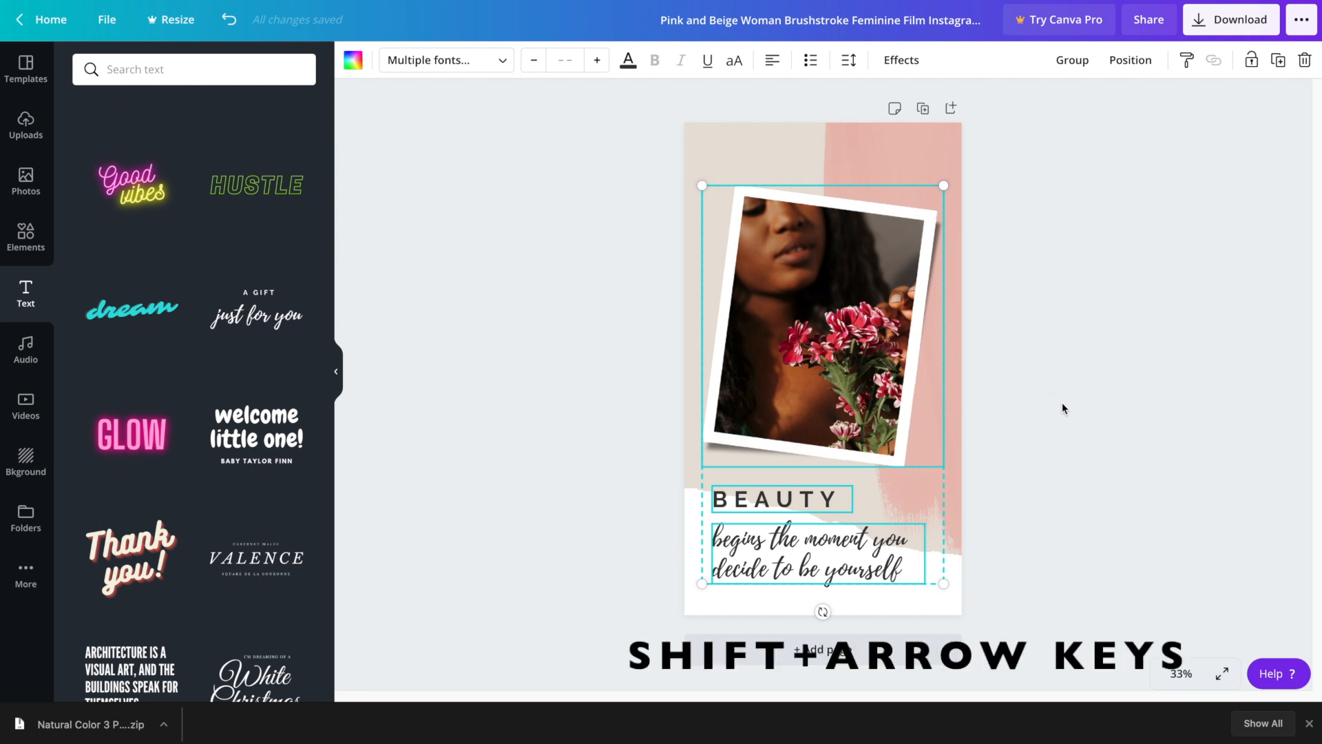
key(shift+Up)
key(shift+Up)
key(shift+Up)
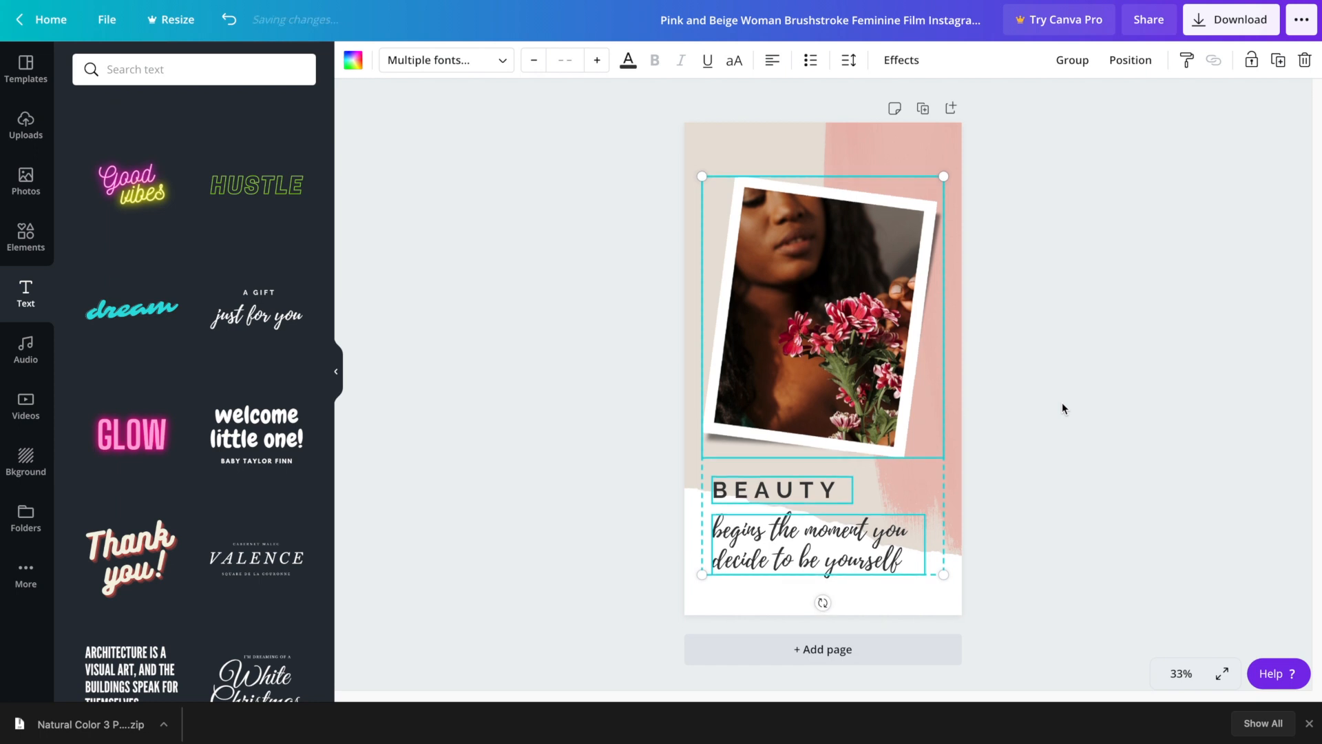
key(shift+Up)
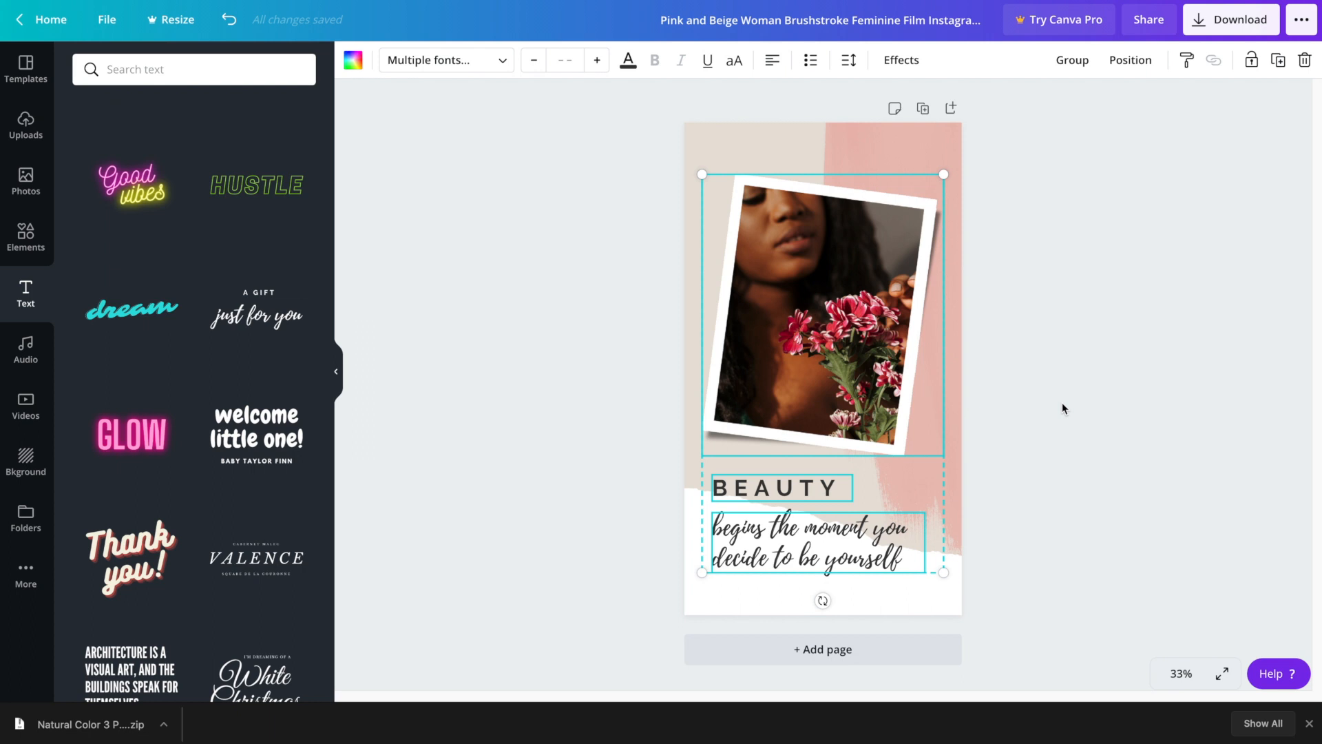
key(shift+Up)
key(shift+Up)
key(shift+Up)
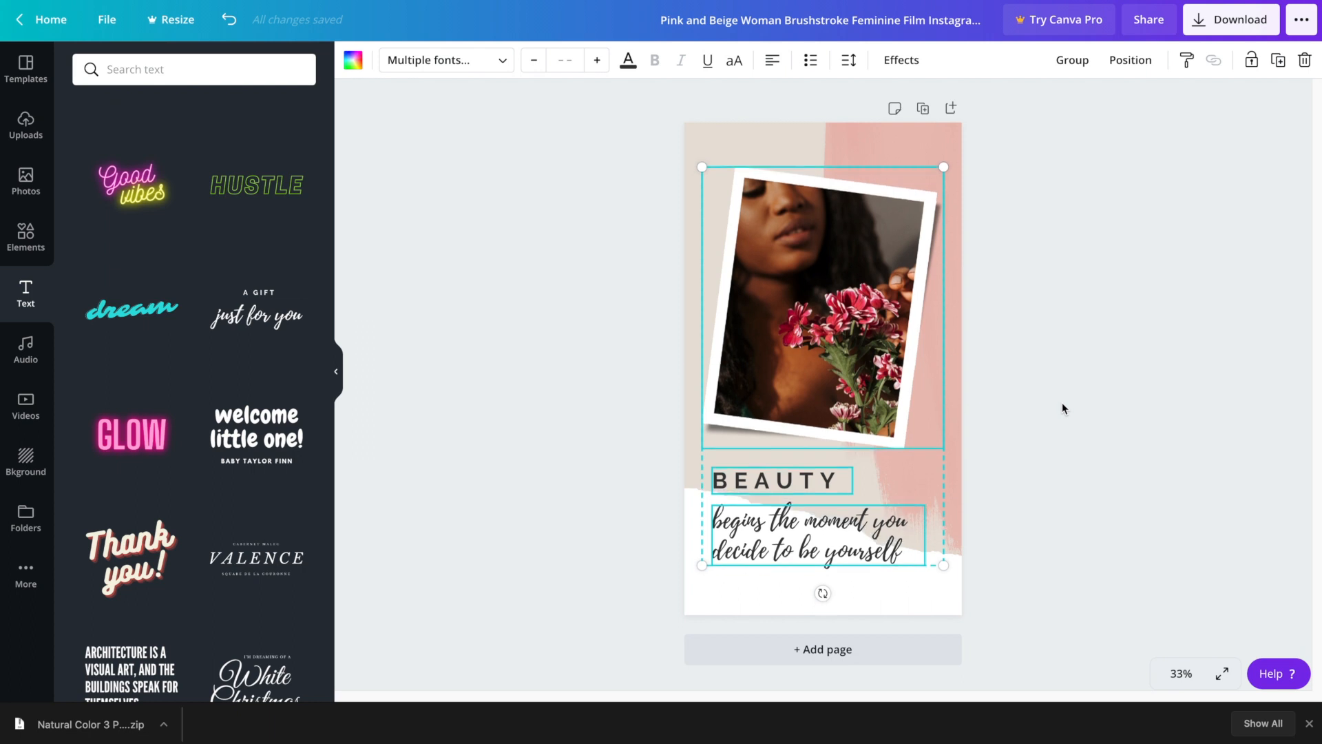
key(shift+Down)
click(1137, 408)
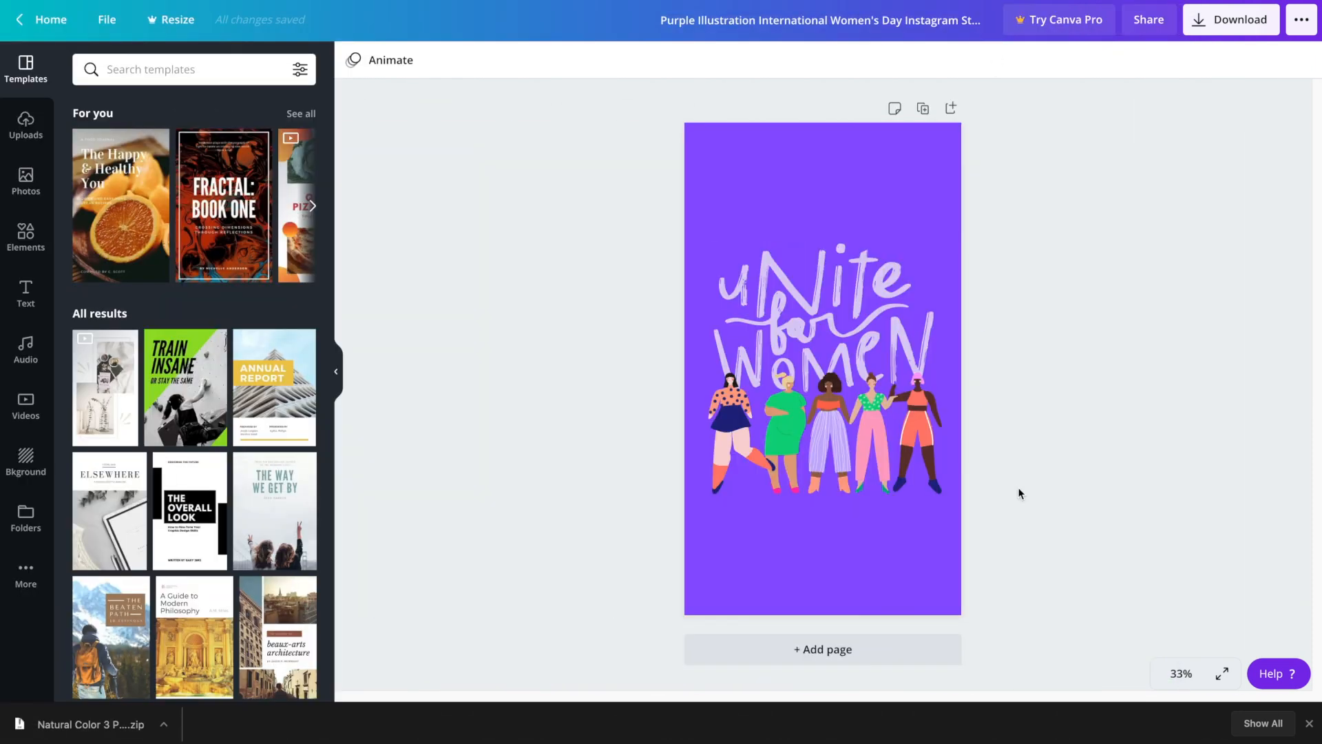
Step: Delete the five illustrated women from the purple "Unite for Women" story
click(835, 325)
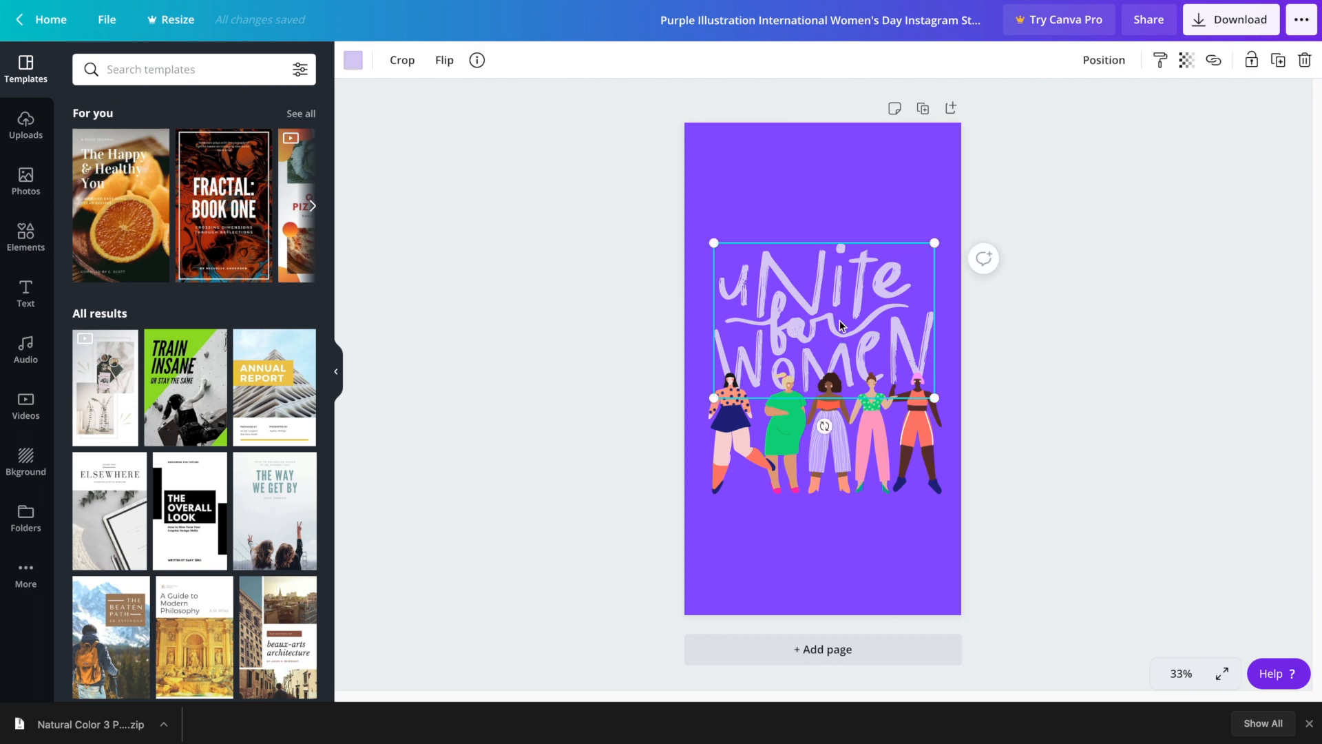
key(Escape)
click(1013, 456)
drag(1047, 443, 733, 464)
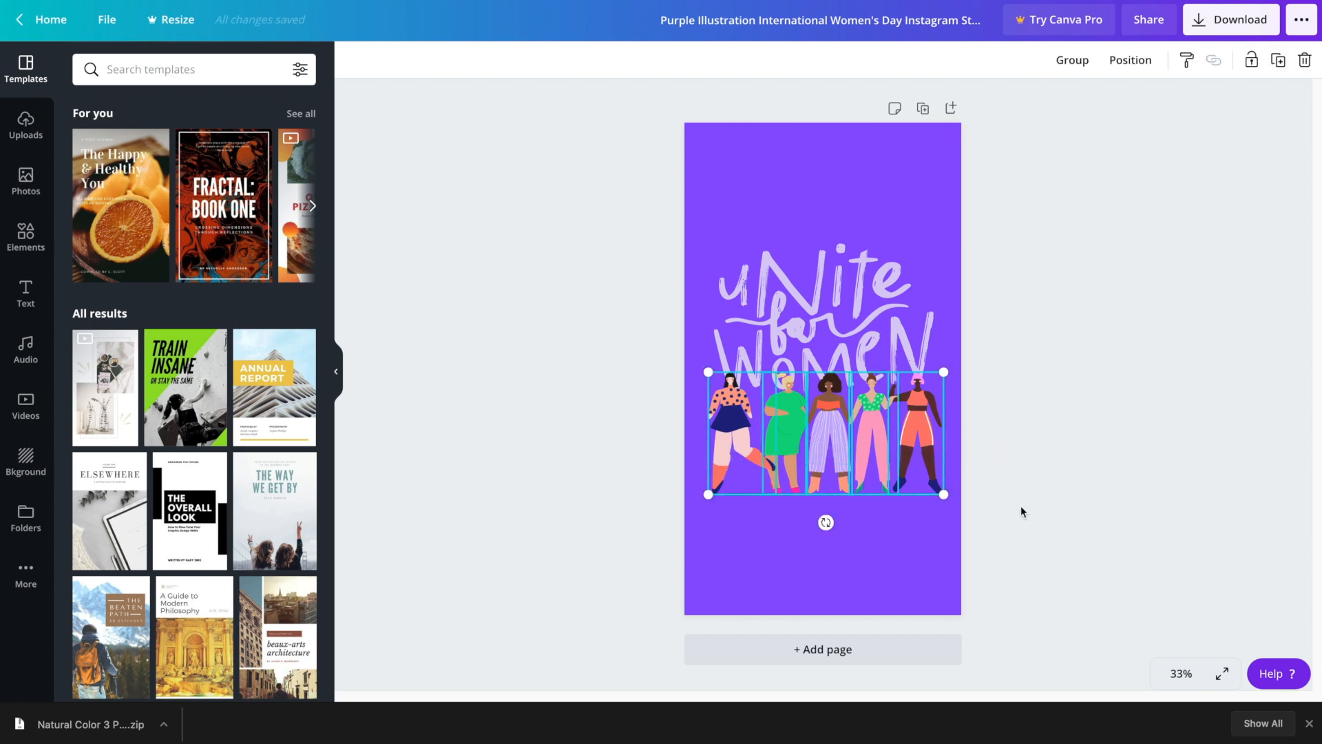
click(1305, 60)
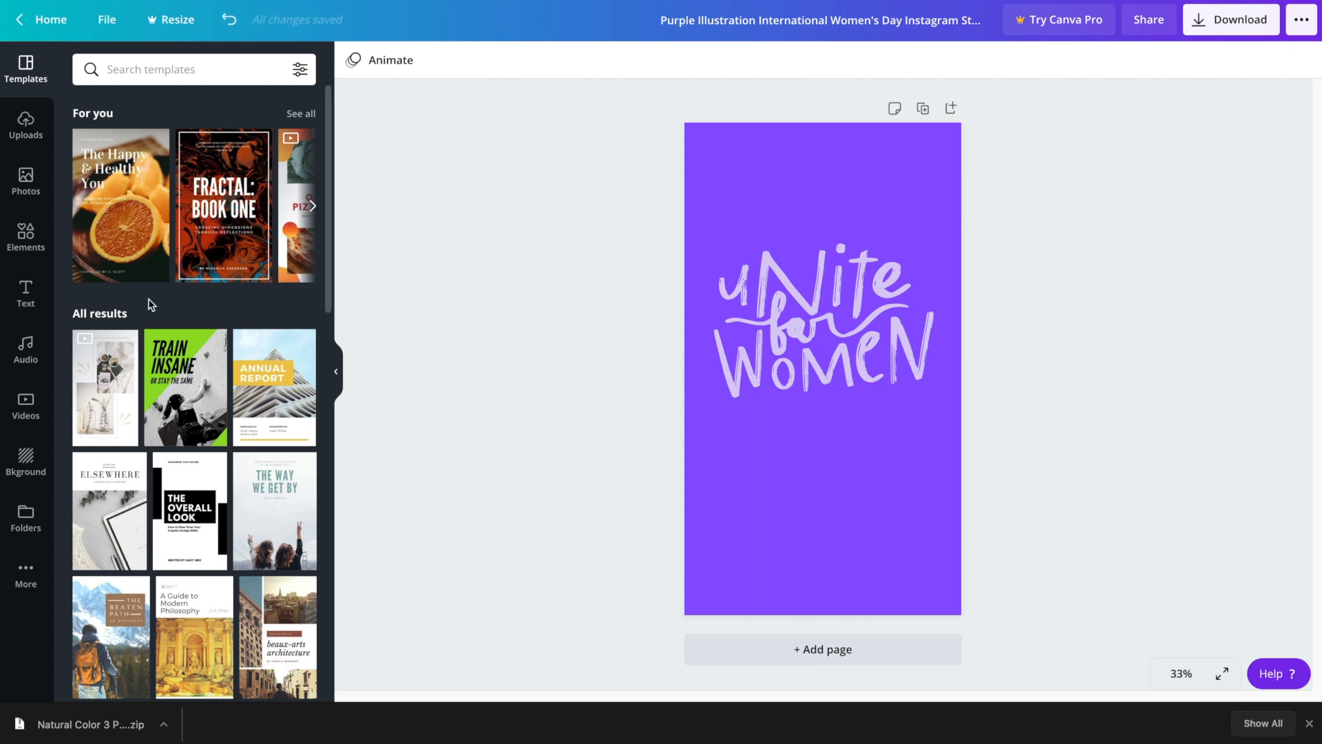
Step: Search the graphic elements for "women illustration"
click(24, 237)
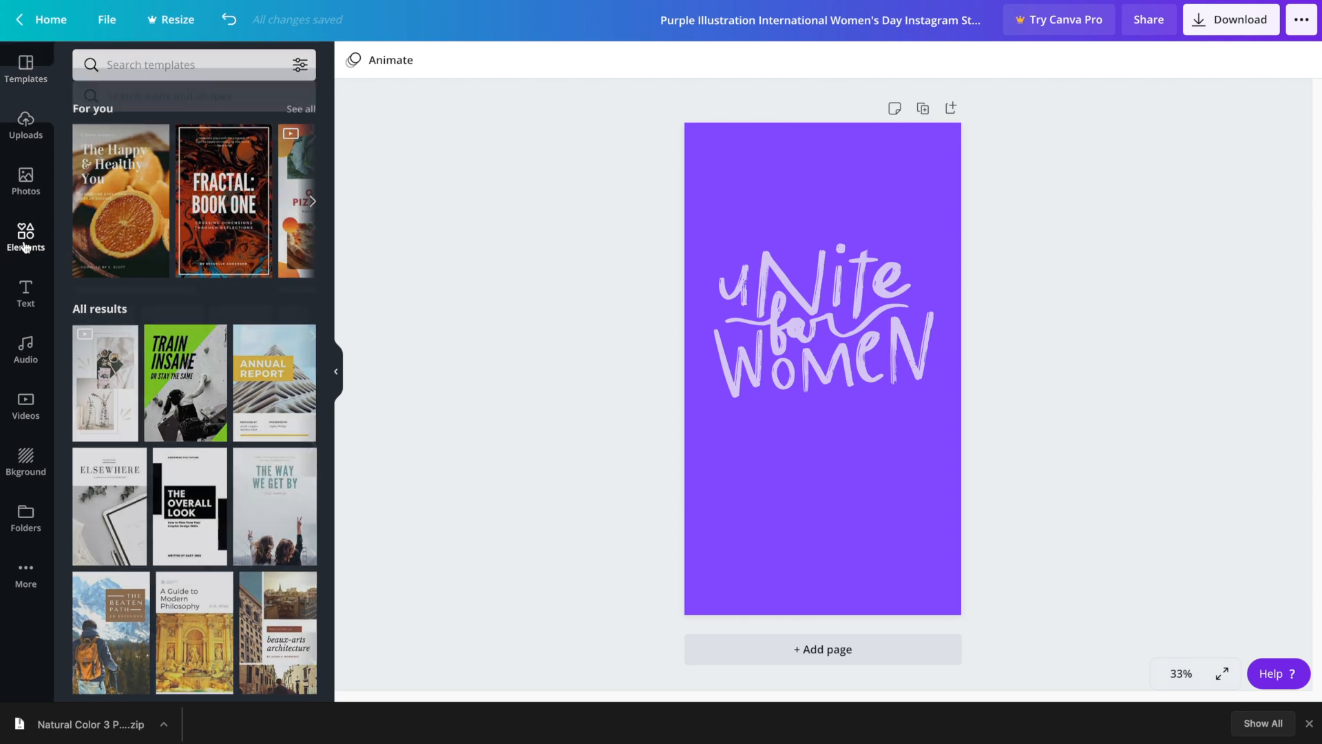
click(219, 70)
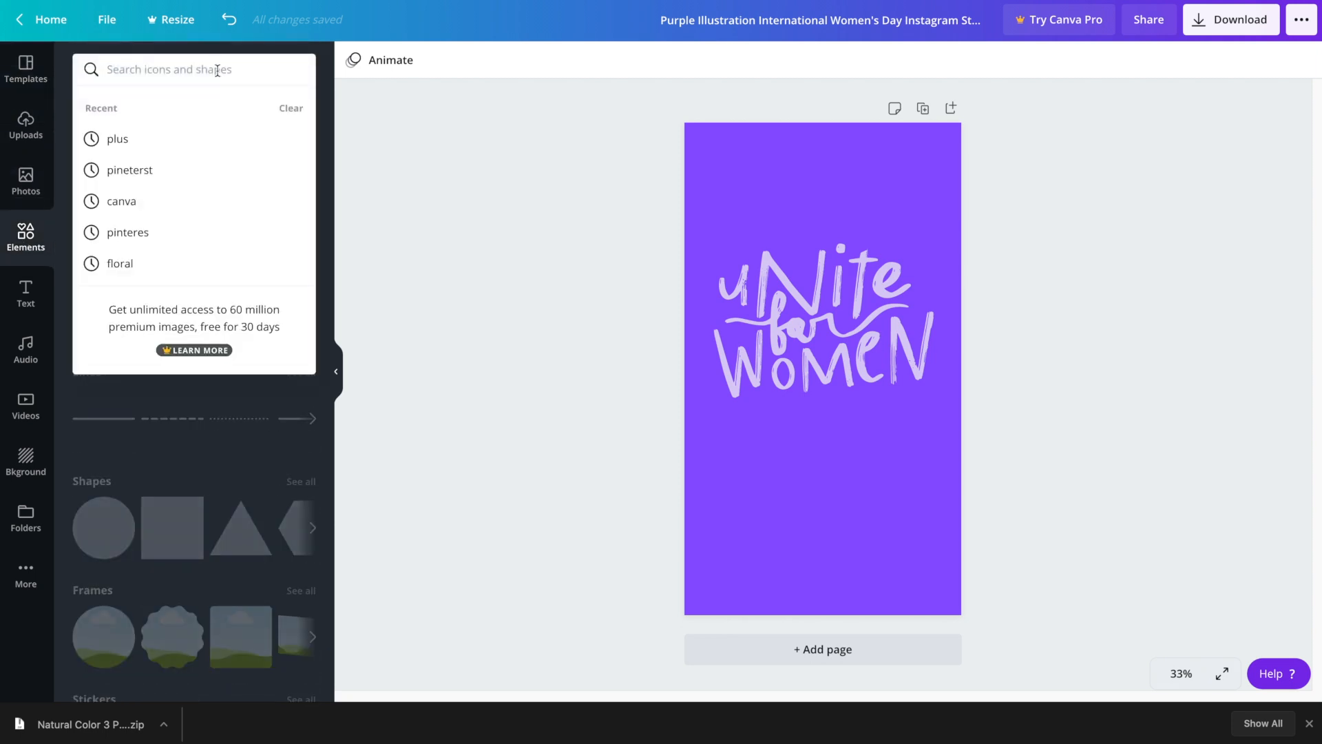
text(women illustration)
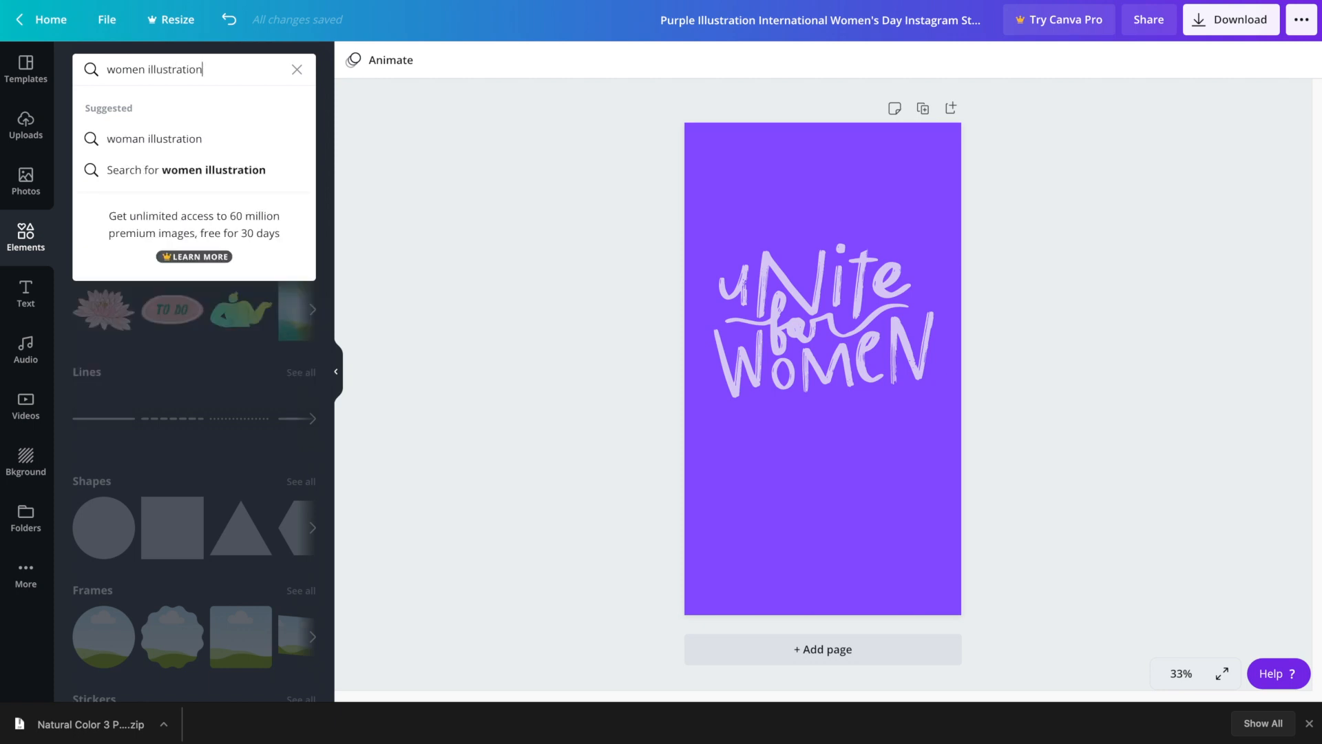
key(Return)
Step: Change the element search to "women empowerment"
click(204, 69)
triple_click(204, 69)
text(women empo)
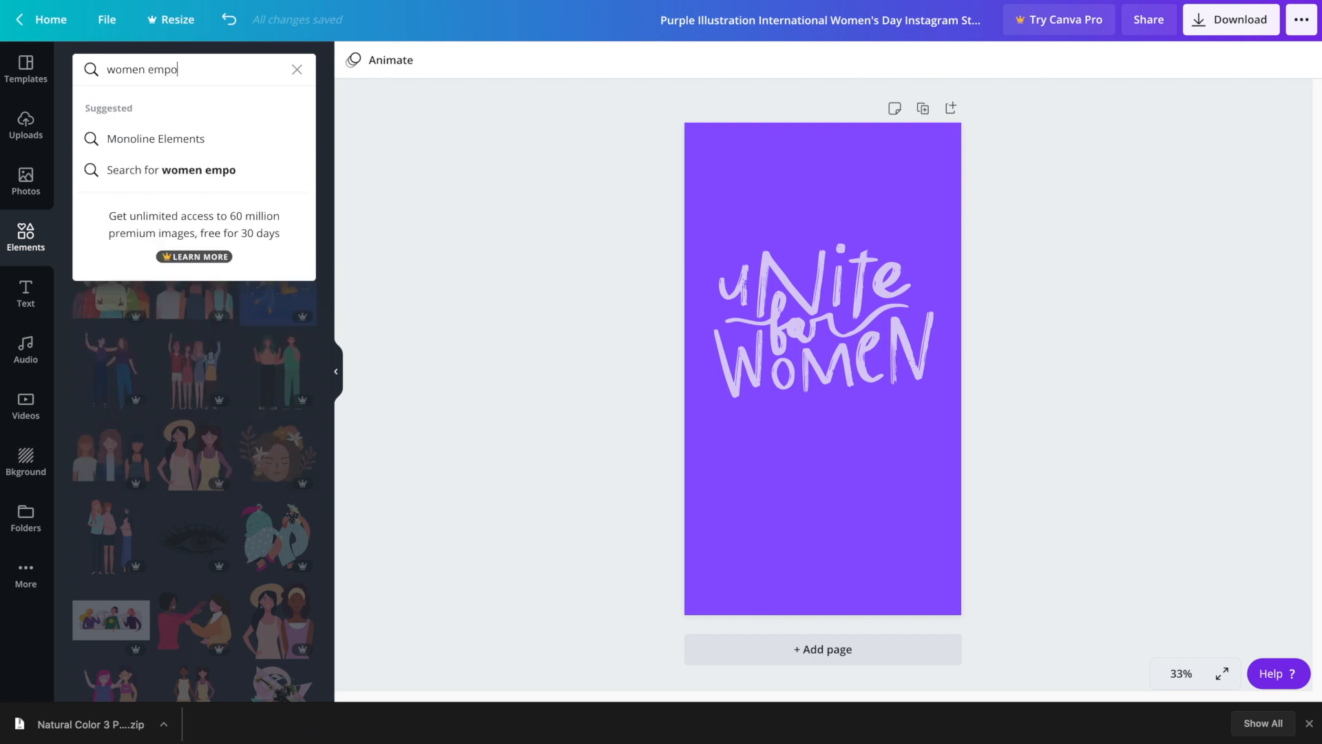
key(Down)
key(Down)
key(Up)
key(Return)
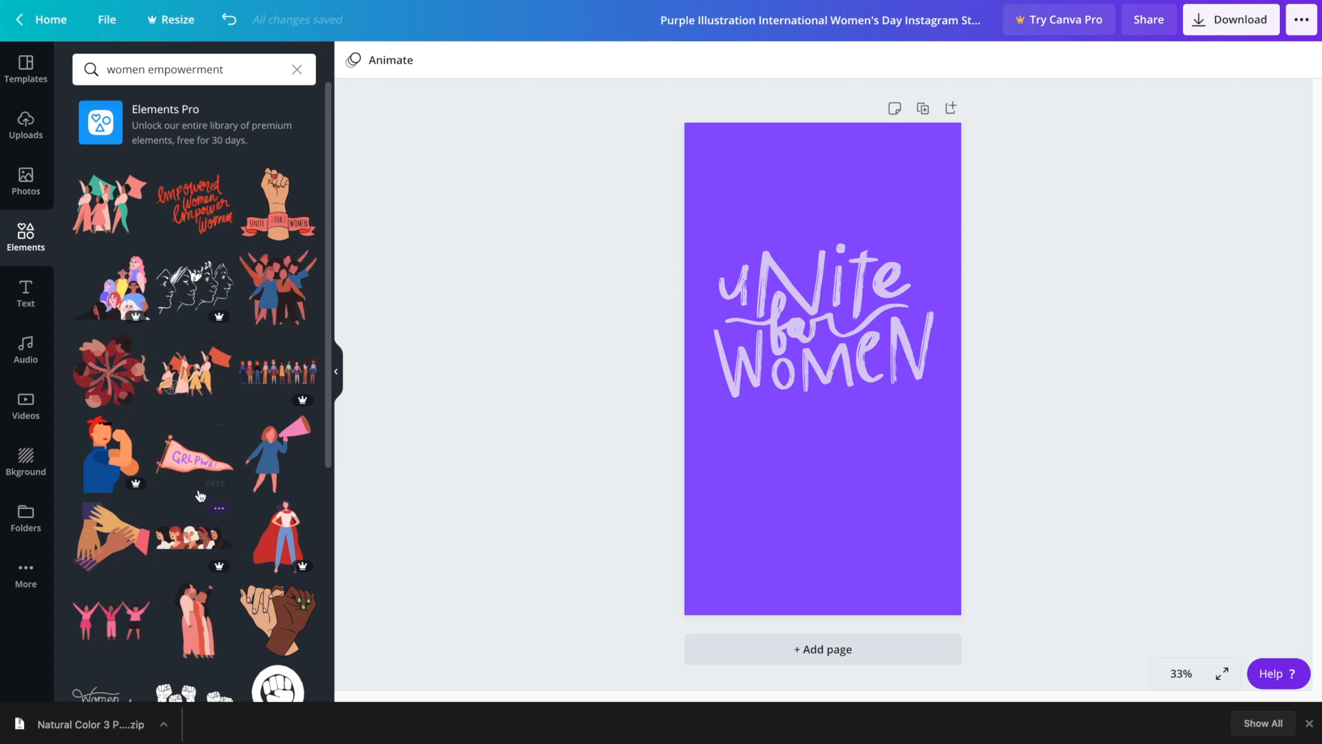
Step: Try the graphic of women joined in a circle, enlarged beneath the lettering, and delete it again
click(110, 372)
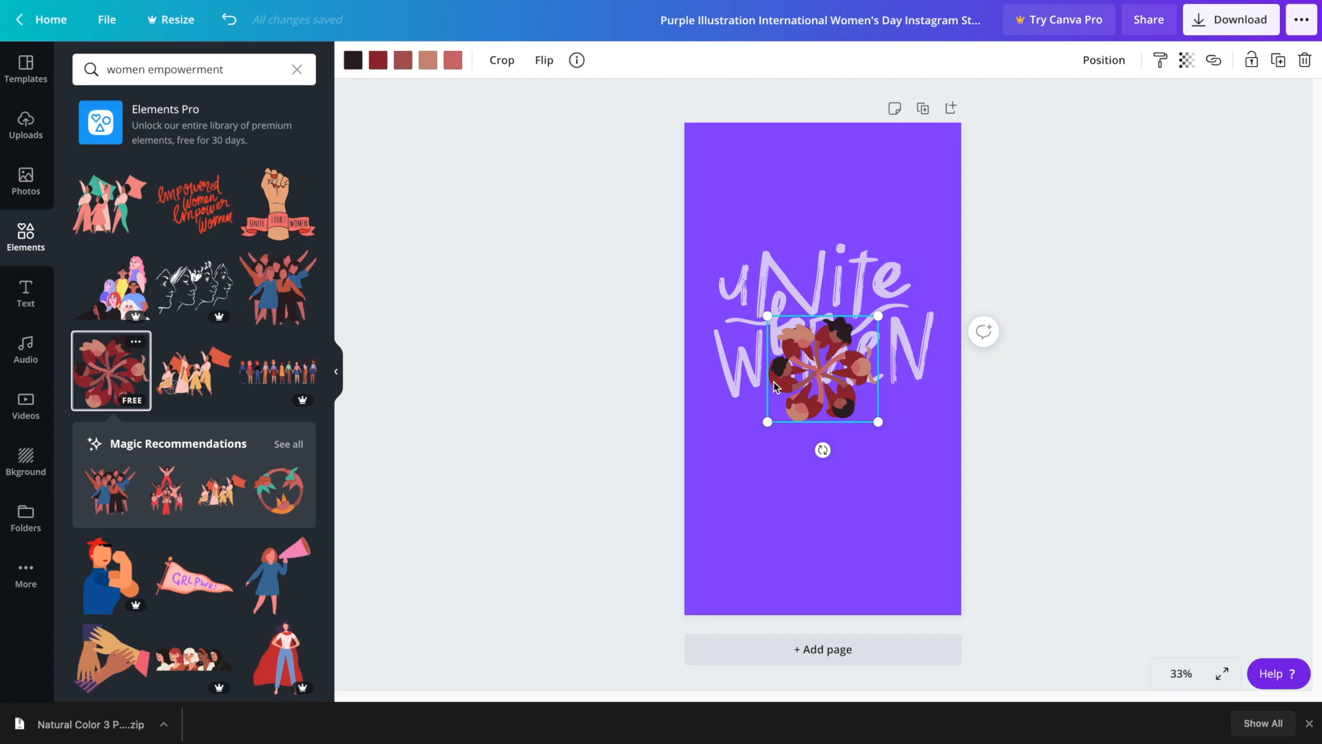
drag(794, 353, 805, 456)
drag(770, 514, 709, 570)
drag(803, 528, 845, 488)
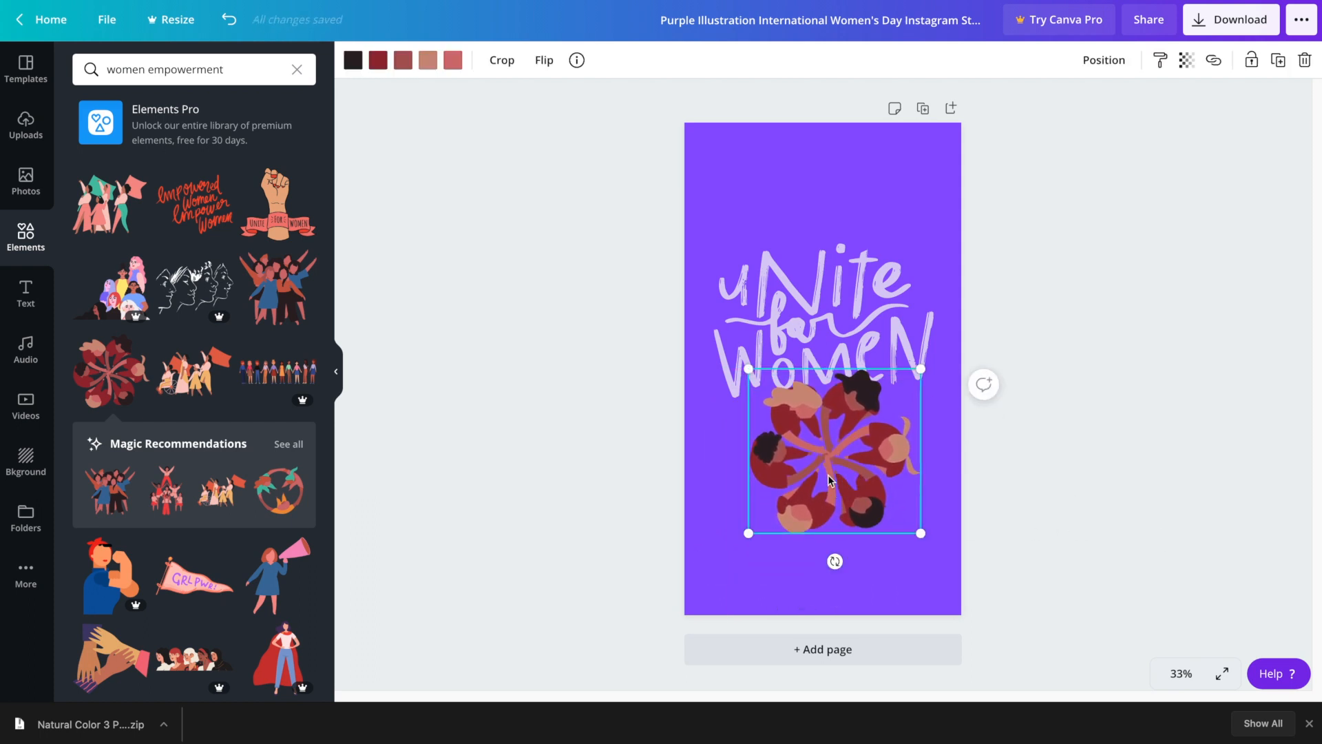
key(Delete)
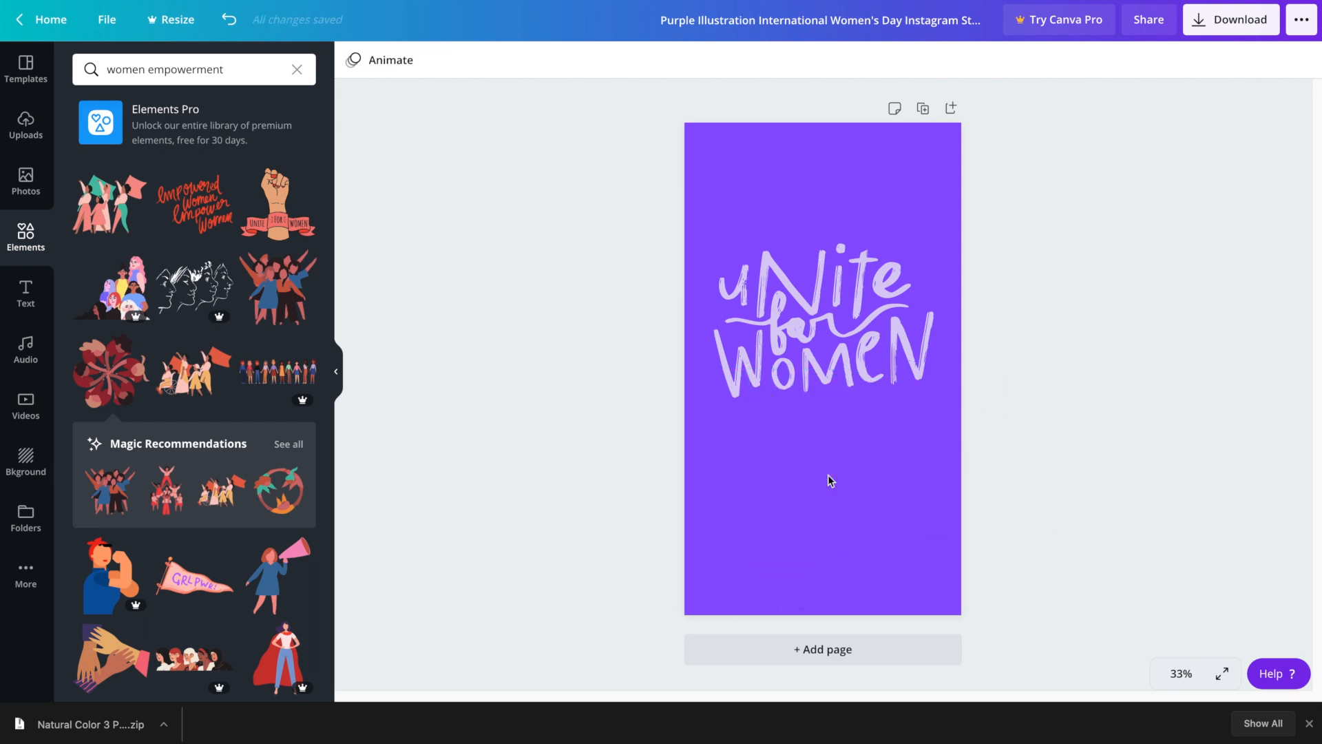
Step: Add the graphic of women waving flags and enlarge it beneath the lettering so the flags overlap "Women"
click(88, 213)
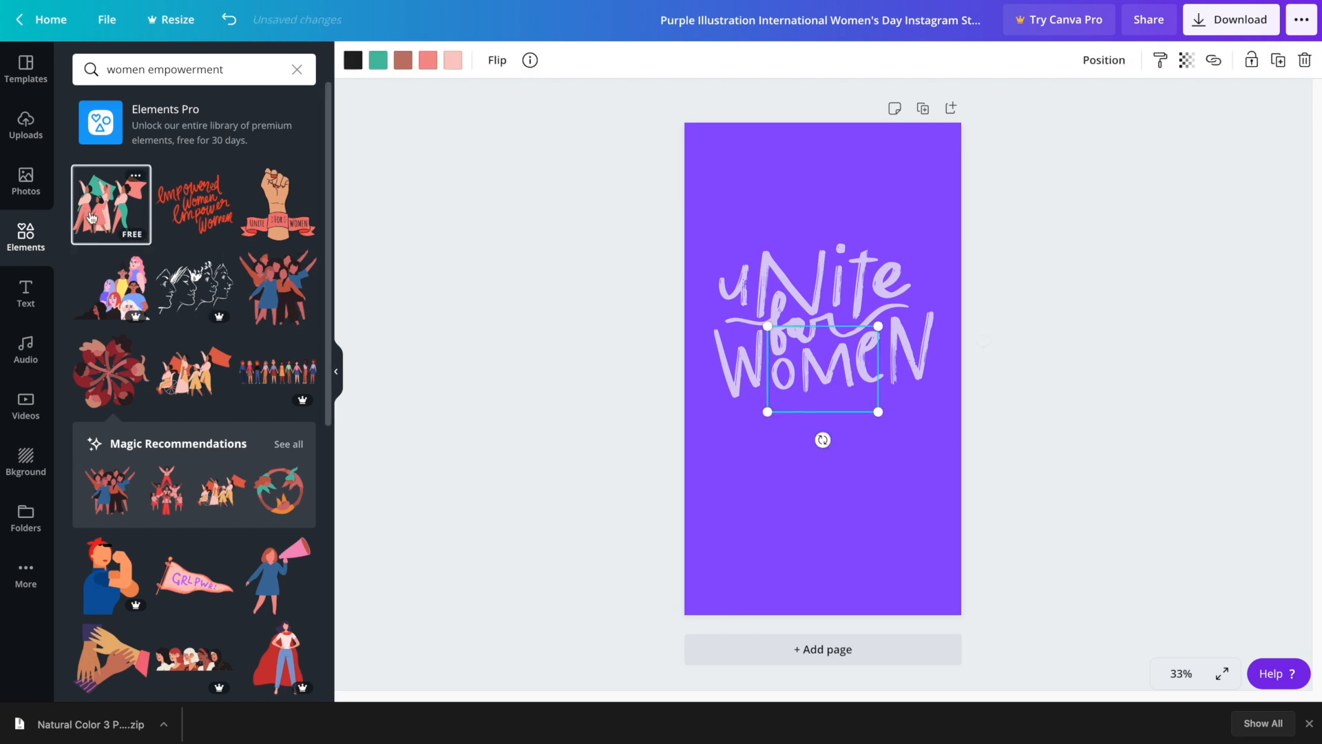
drag(830, 405, 772, 529)
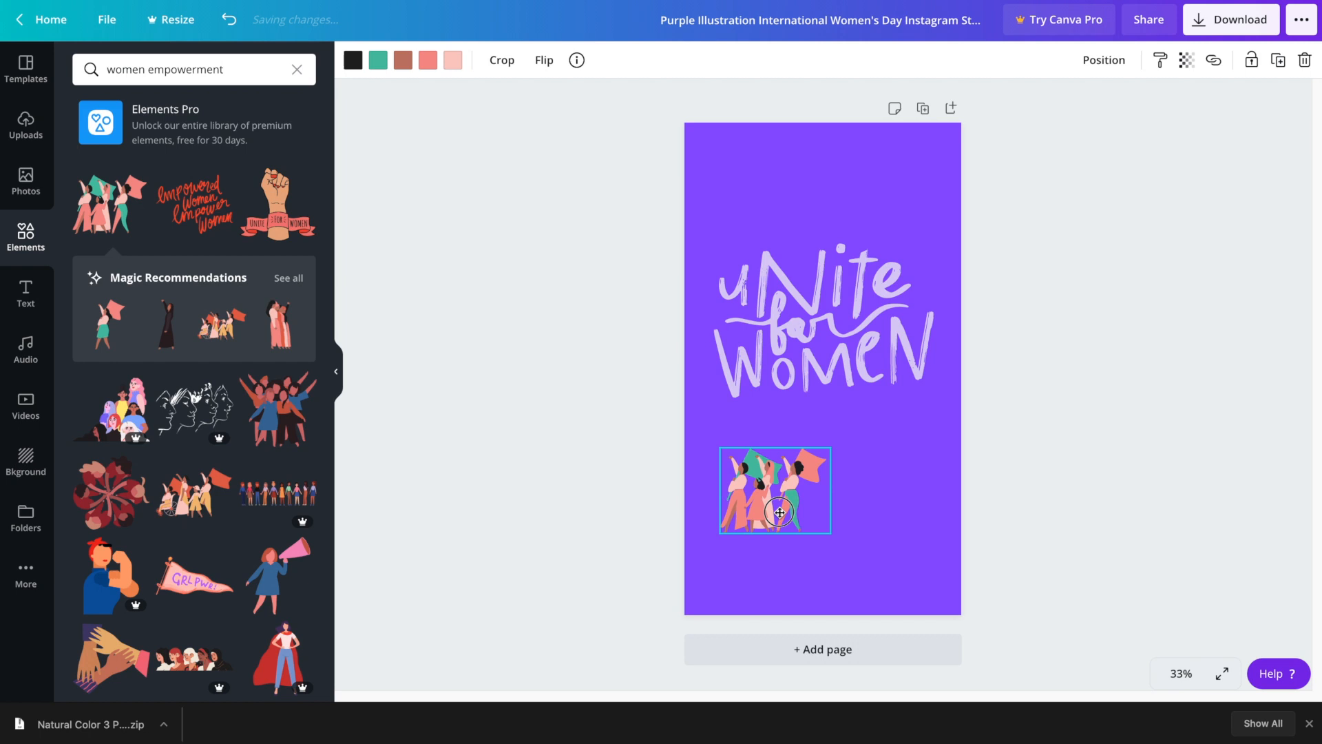
drag(831, 448, 978, 402)
click(1164, 600)
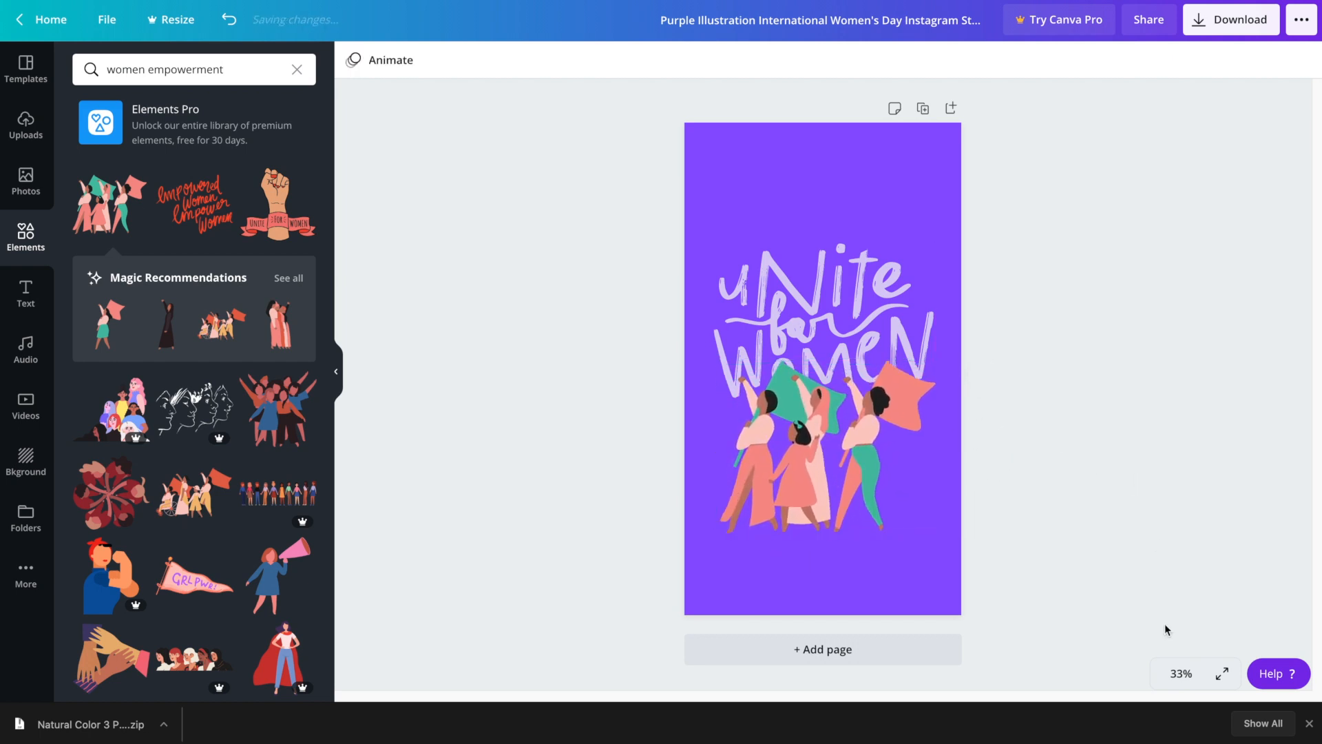
Step: Send the flag-waving women graphic behind the "Unite for Women" lettering
click(783, 449)
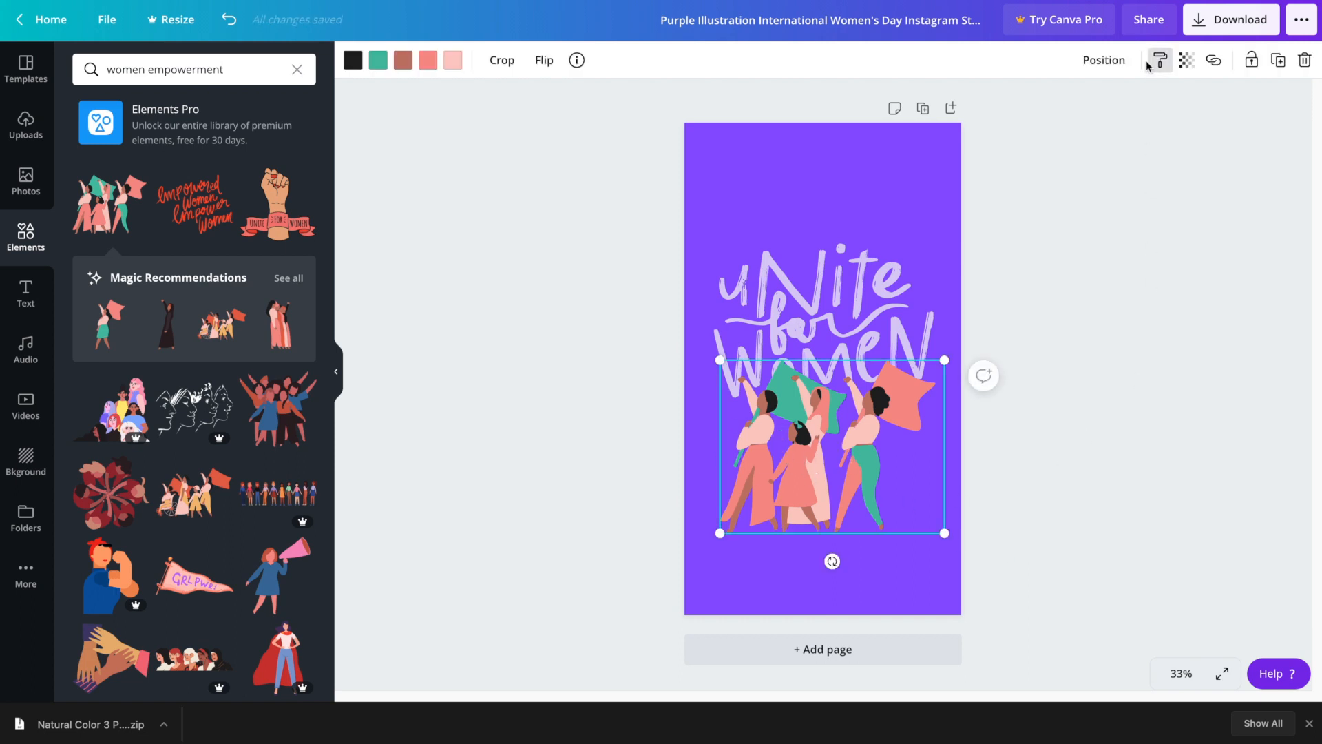
click(1097, 63)
click(1067, 108)
click(1063, 427)
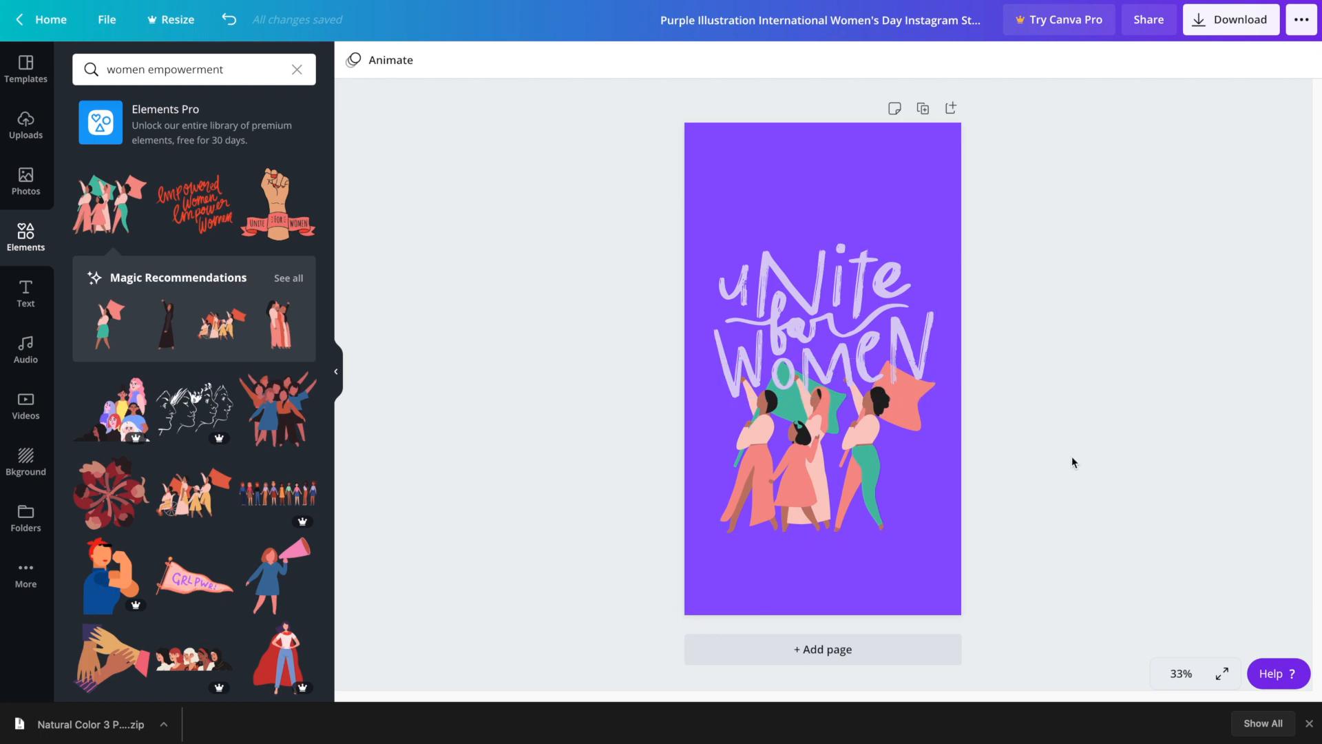
Step: Recolour the "Unite for Women" lettering, trying the coral document colour and settling on white
click(819, 317)
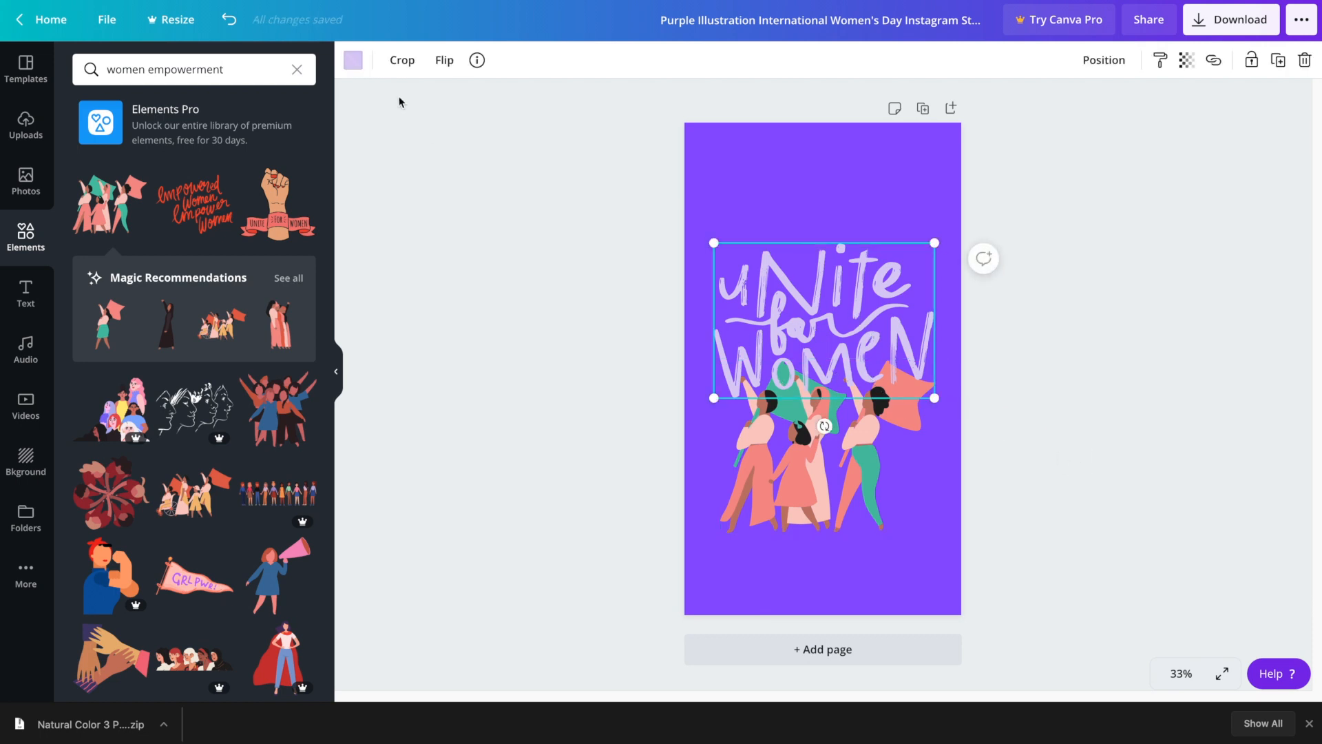
click(354, 60)
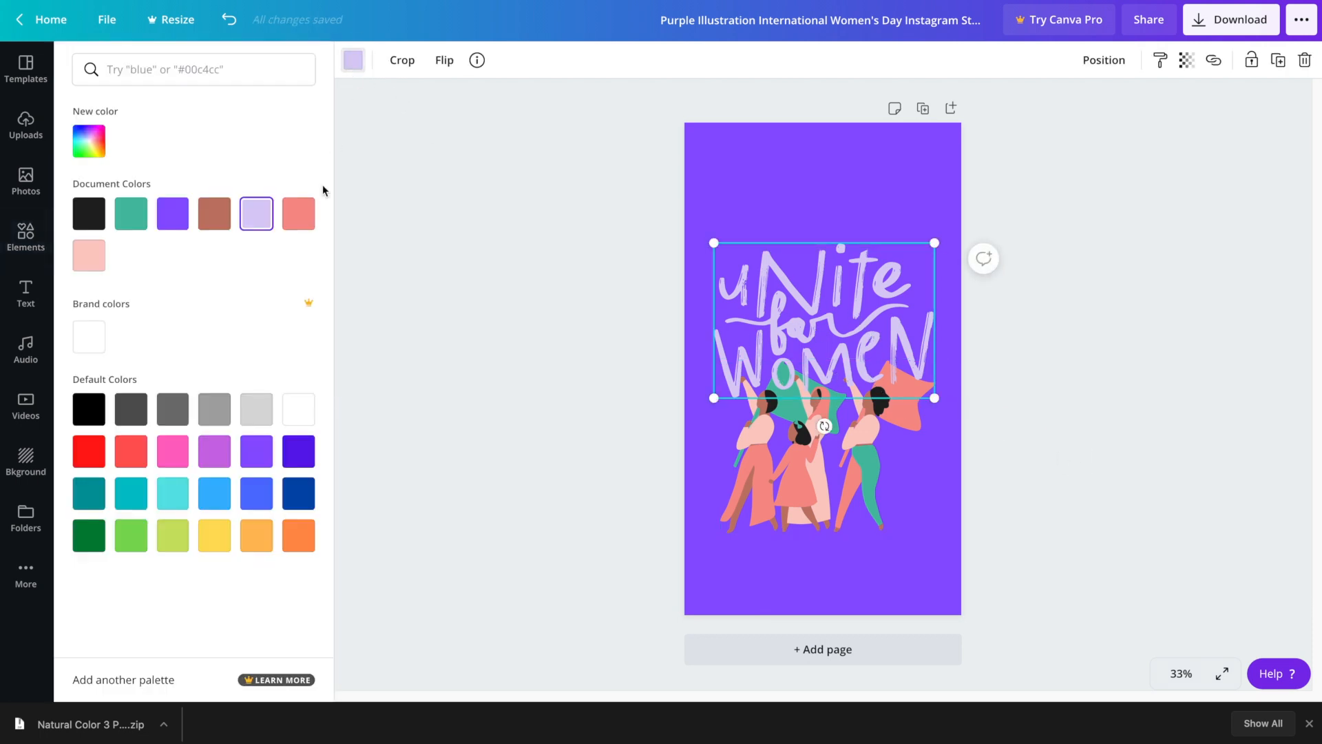
click(296, 223)
click(293, 411)
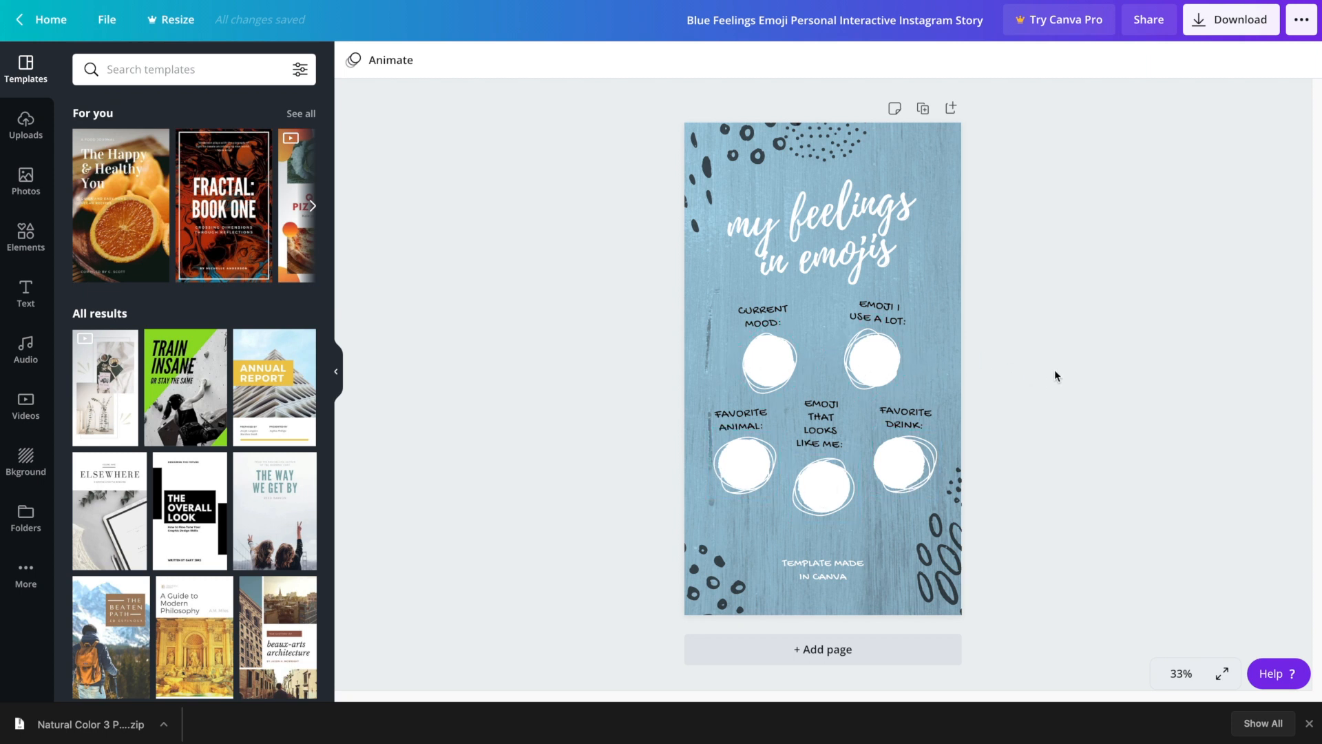
double_click(819, 564)
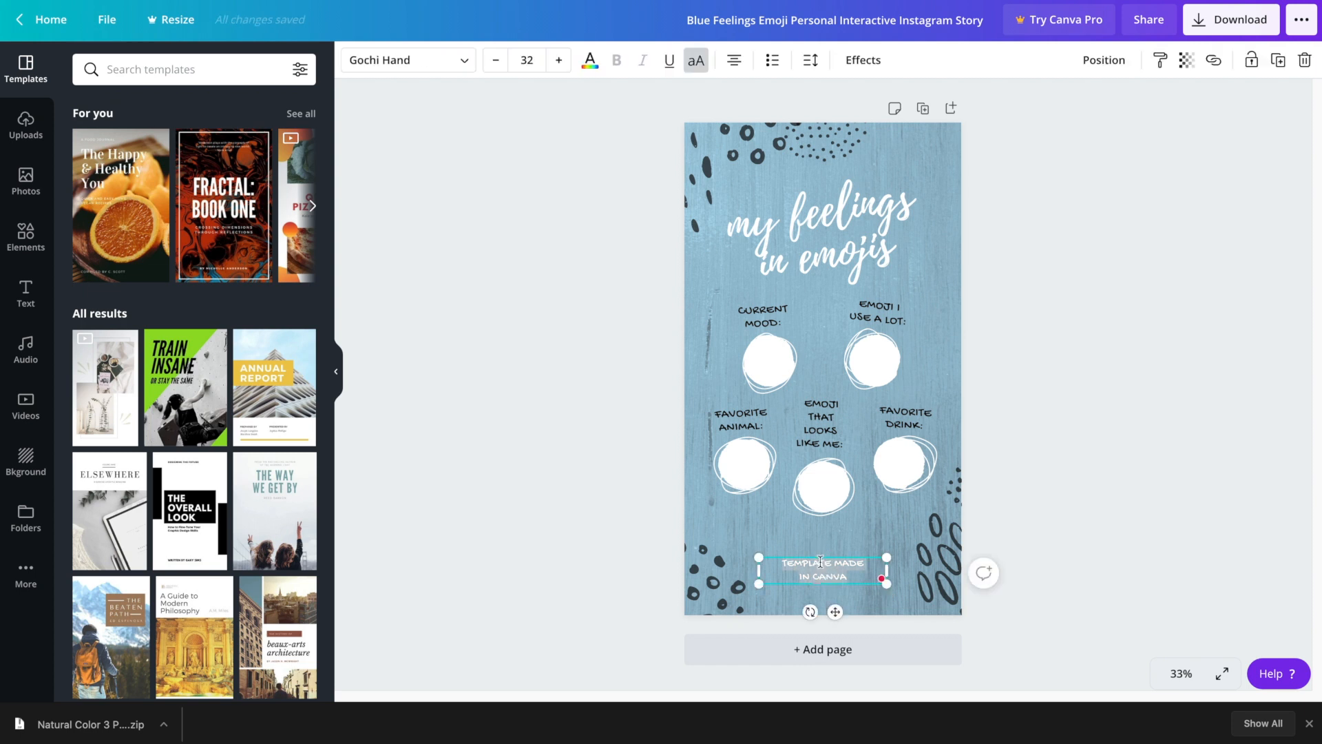
text(@)
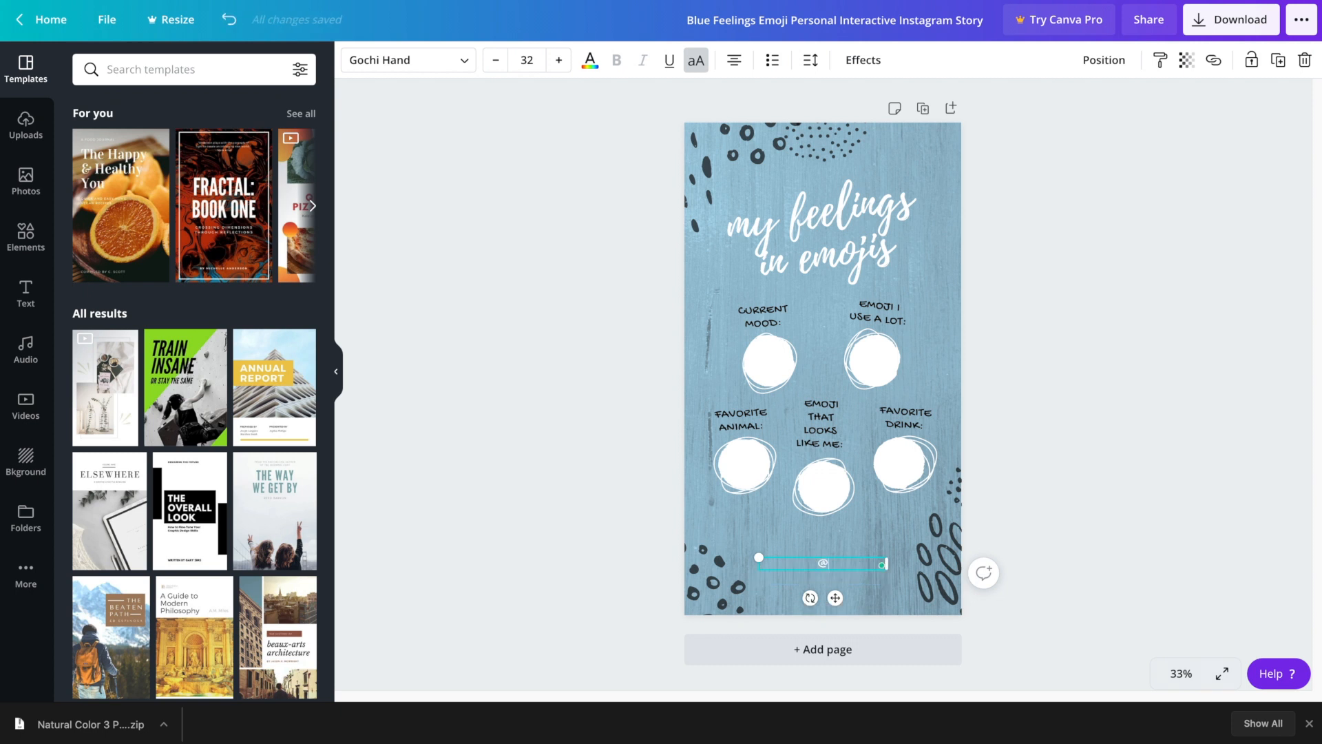
text(digitalgrl)
key(Escape)
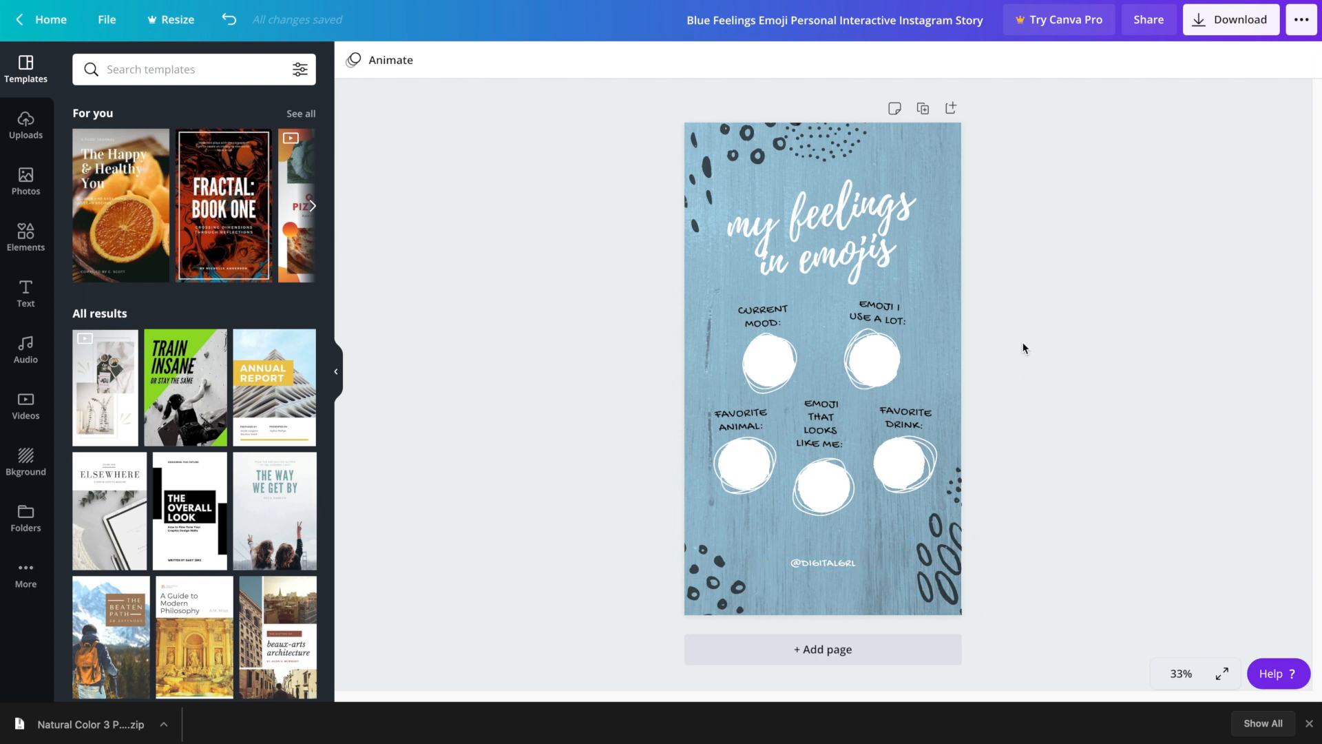
Step: Replace the title of the blue emoji story with "get to know me using emojis"
click(839, 255)
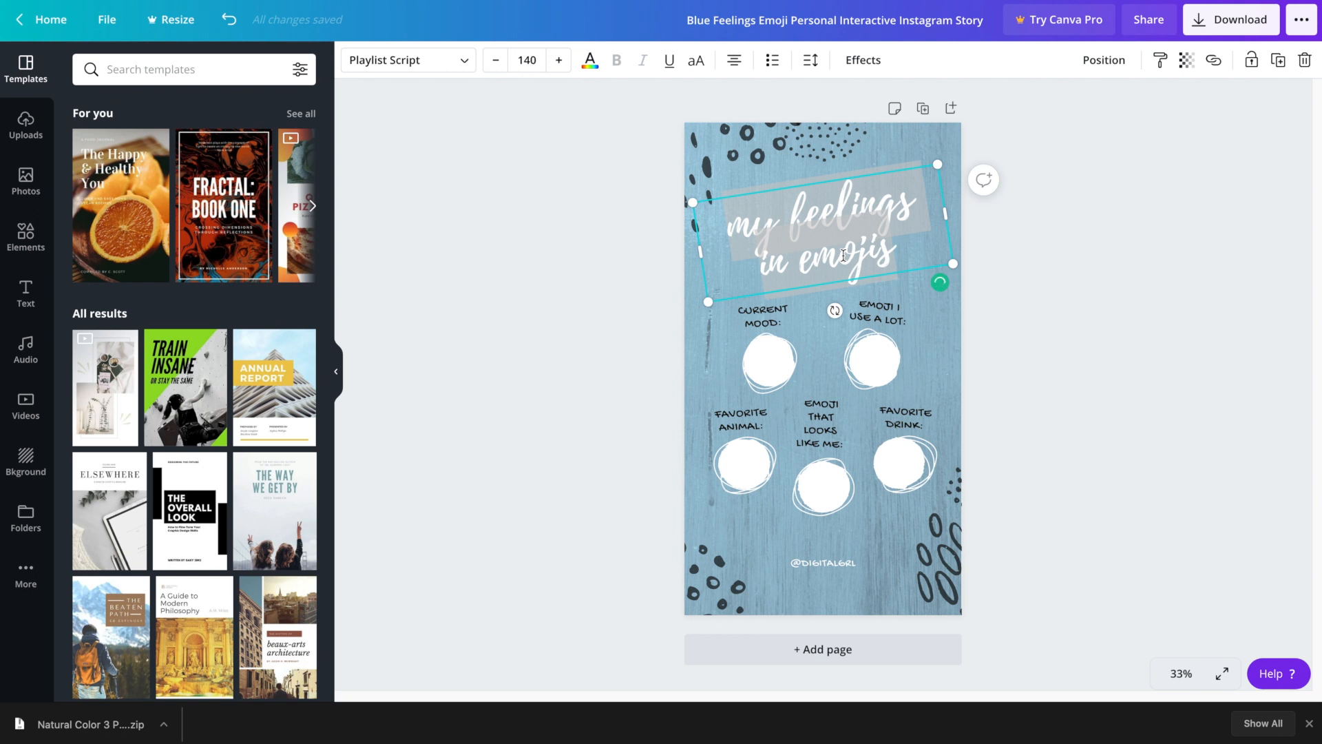
text(get to know)
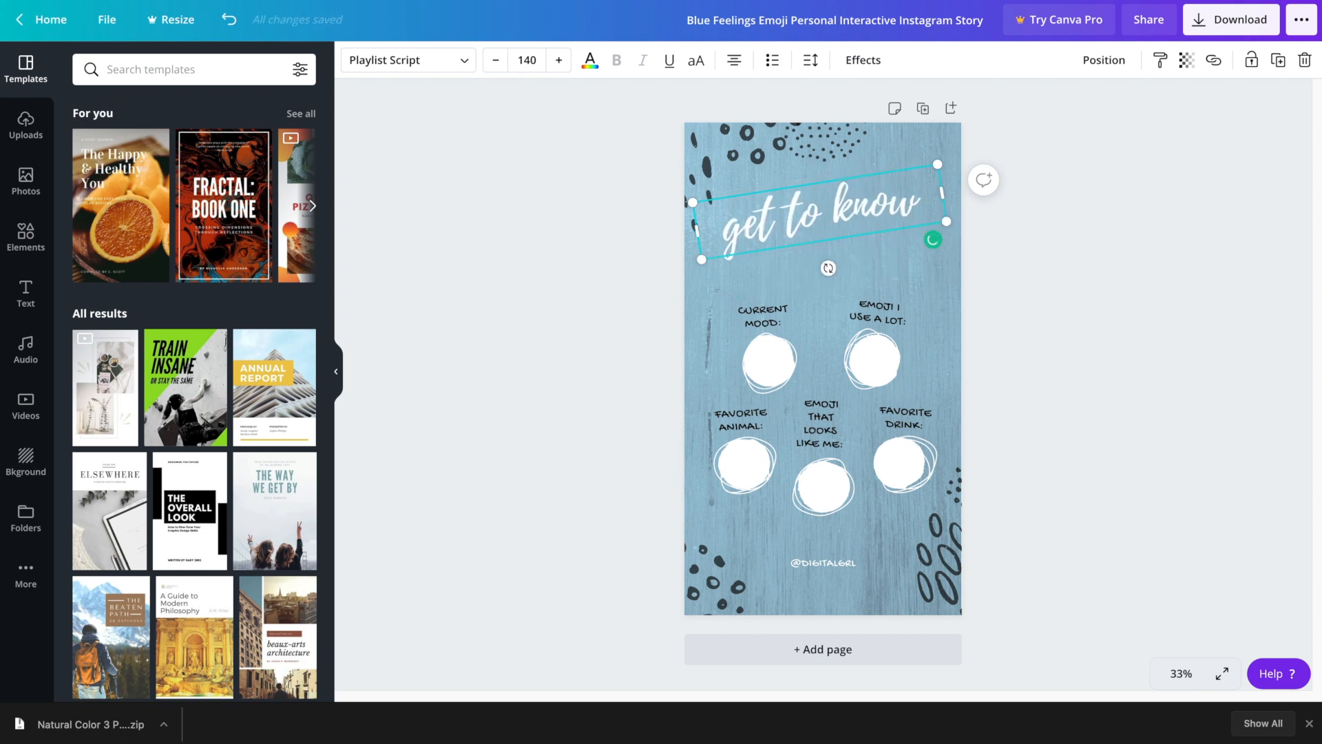
text( me)
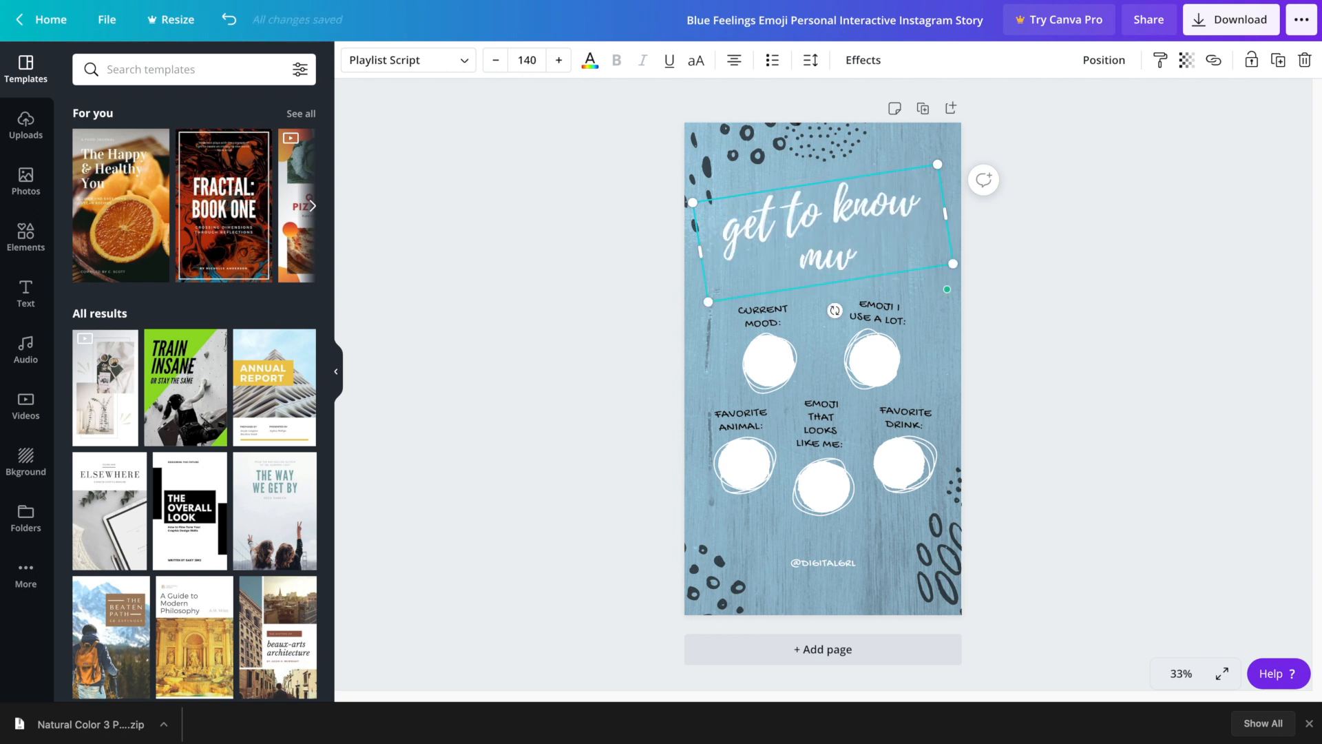
text( using)
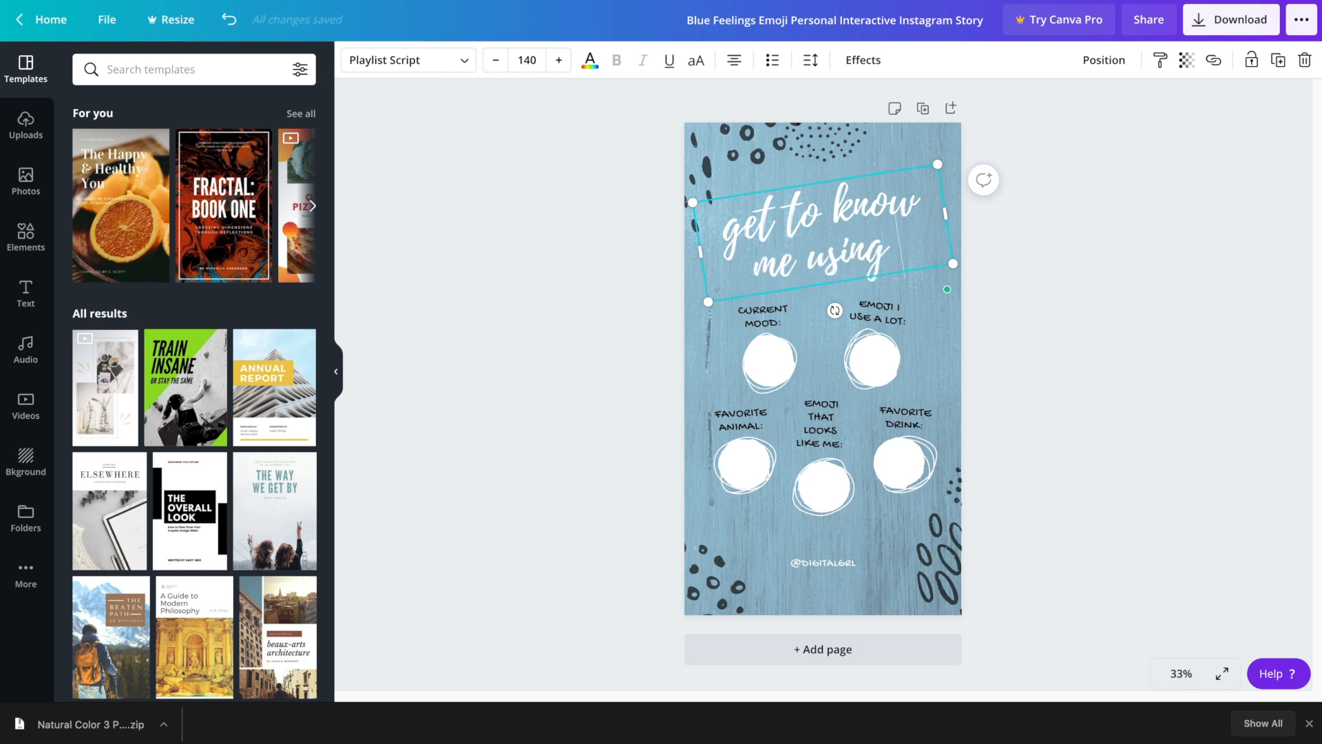
text( emojis)
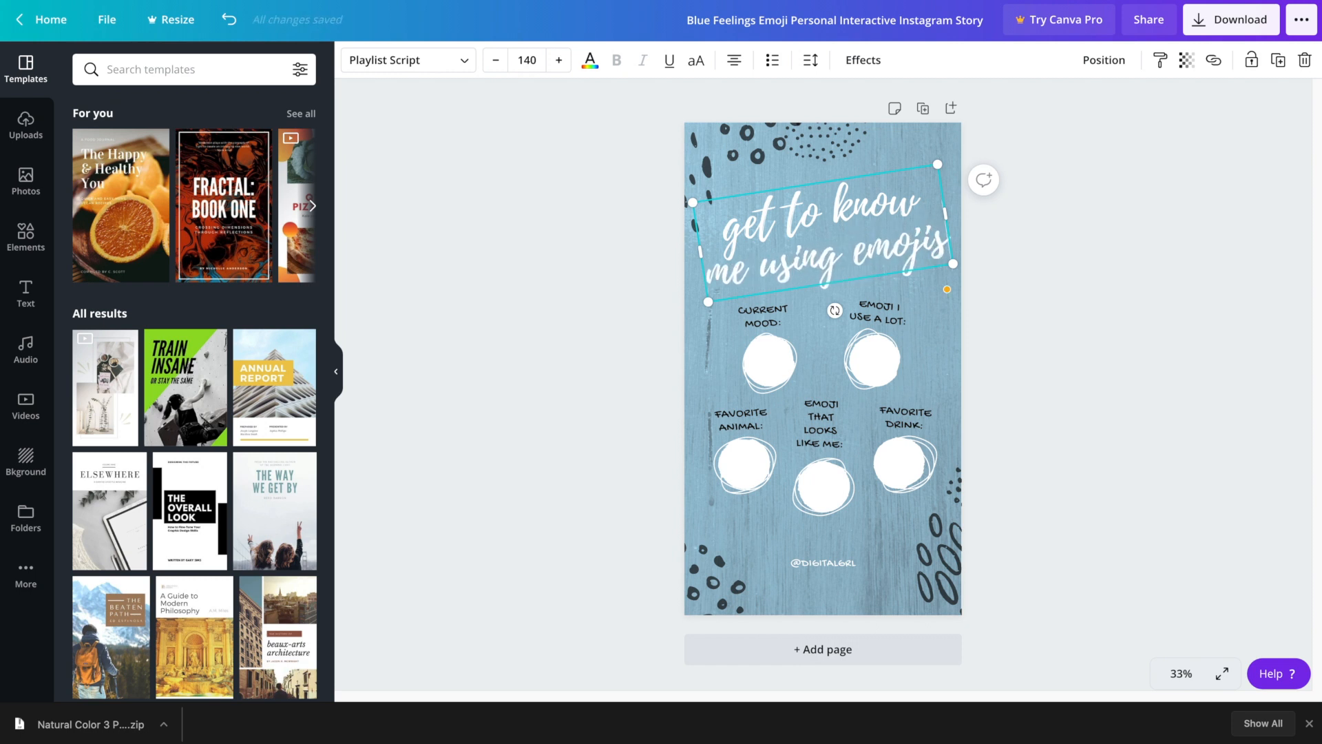
click(1077, 331)
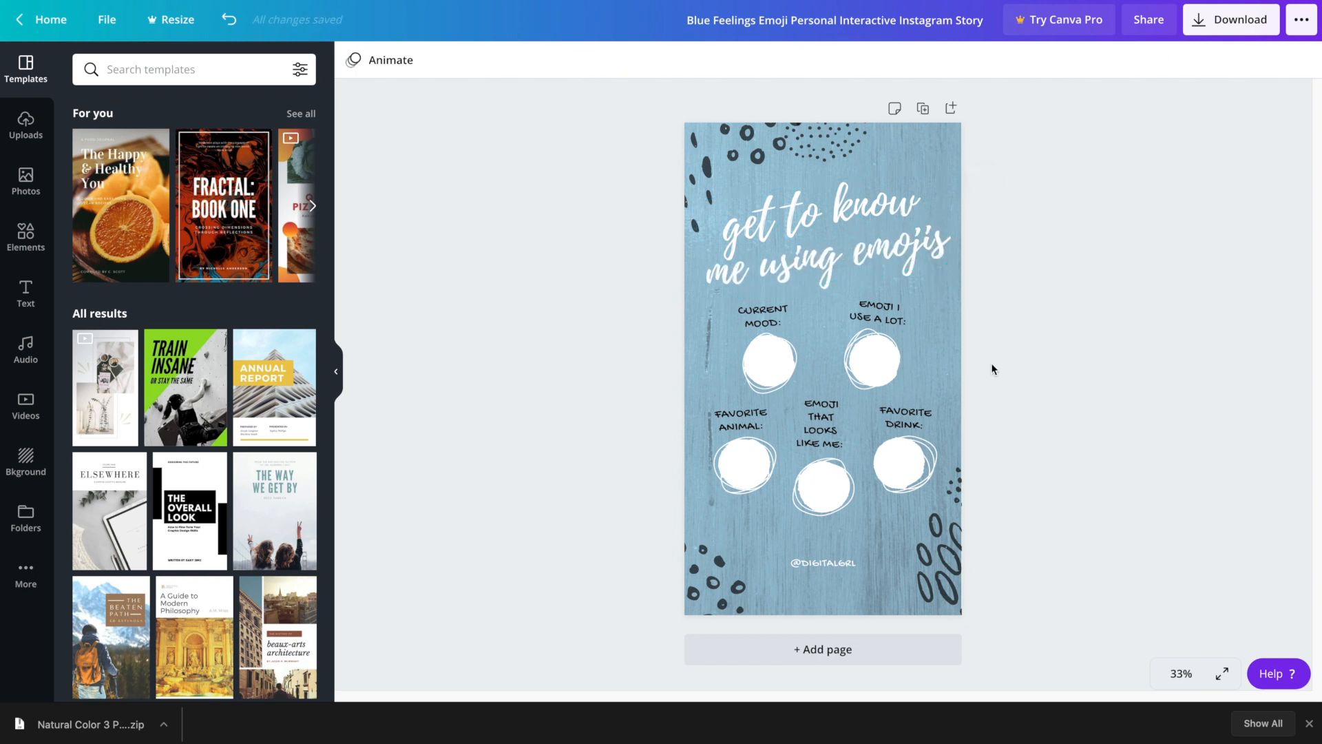
Step: Change the "Emoji I use a lot" label to "WHERE I'M FROM:" and shorten the favorite animal label to "FAVE ANIMAL:"
triple_click(881, 319)
text(WHERE I'M FROM:)
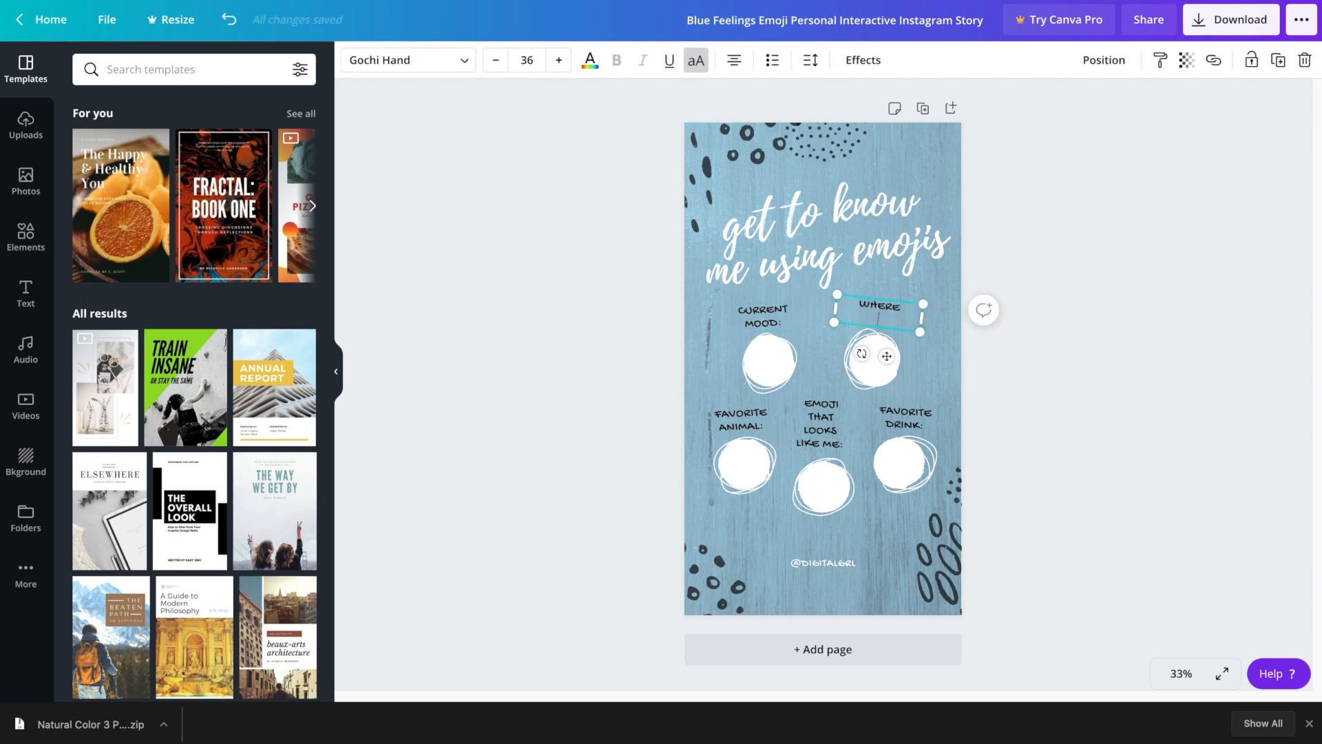
double_click(741, 413)
text(FAVE)
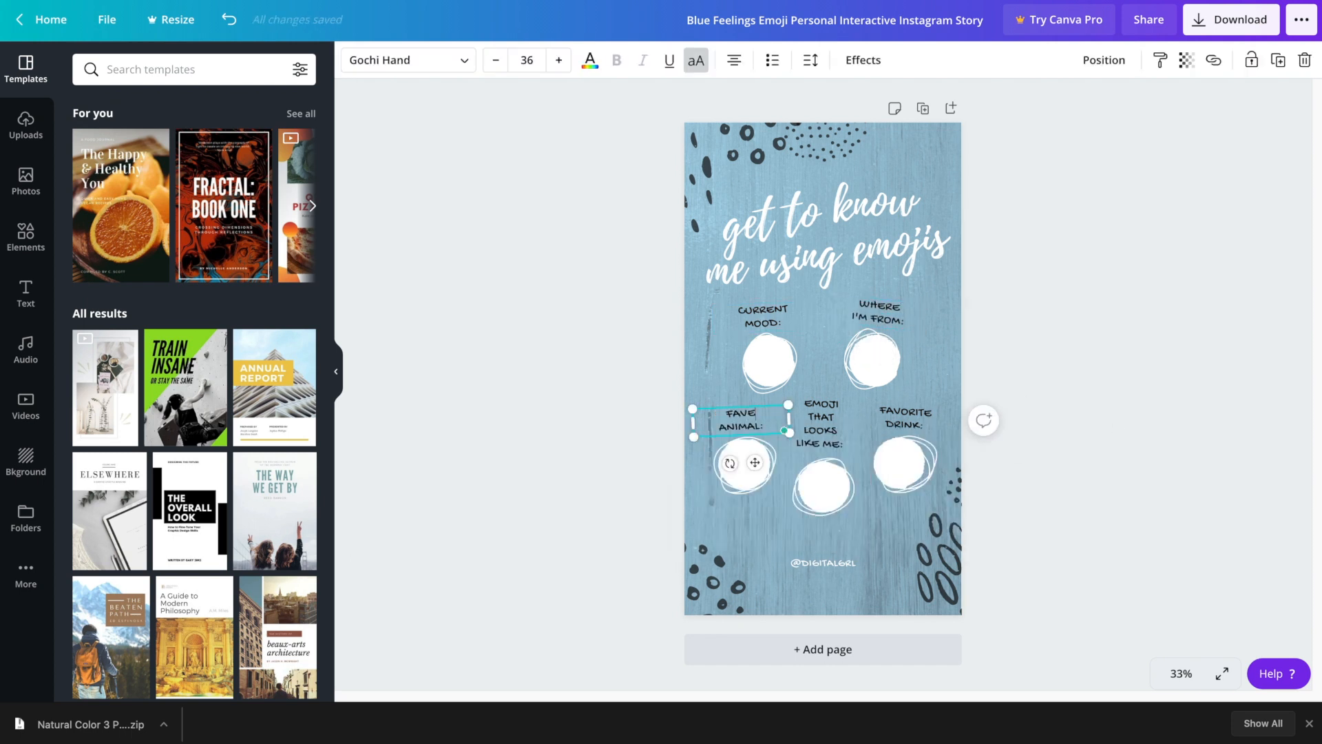
key(Escape)
Step: Reword the "Emoji that looks like me" label as "EMOJI THAT BEST DESCRIBES ME:"
double_click(820, 437)
shift+click(838, 443)
text(BEST DESCRI)
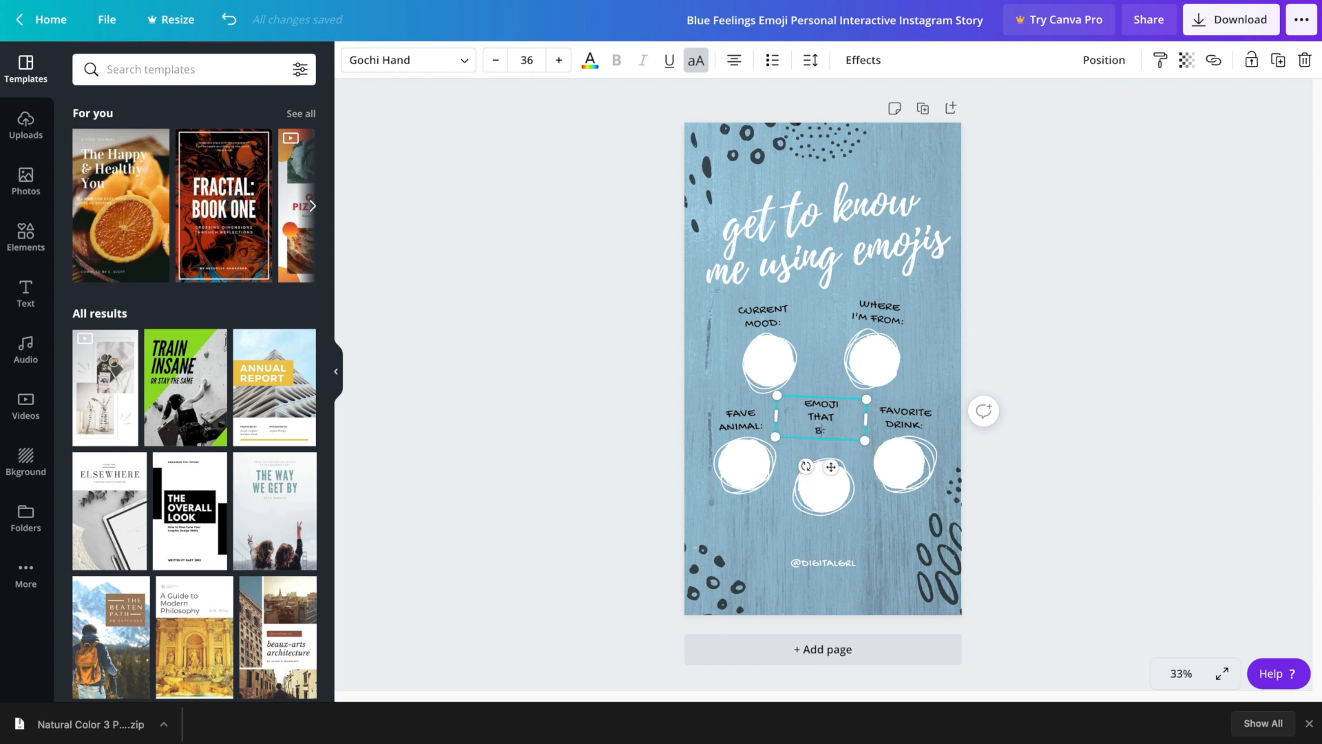
text(BES ME:)
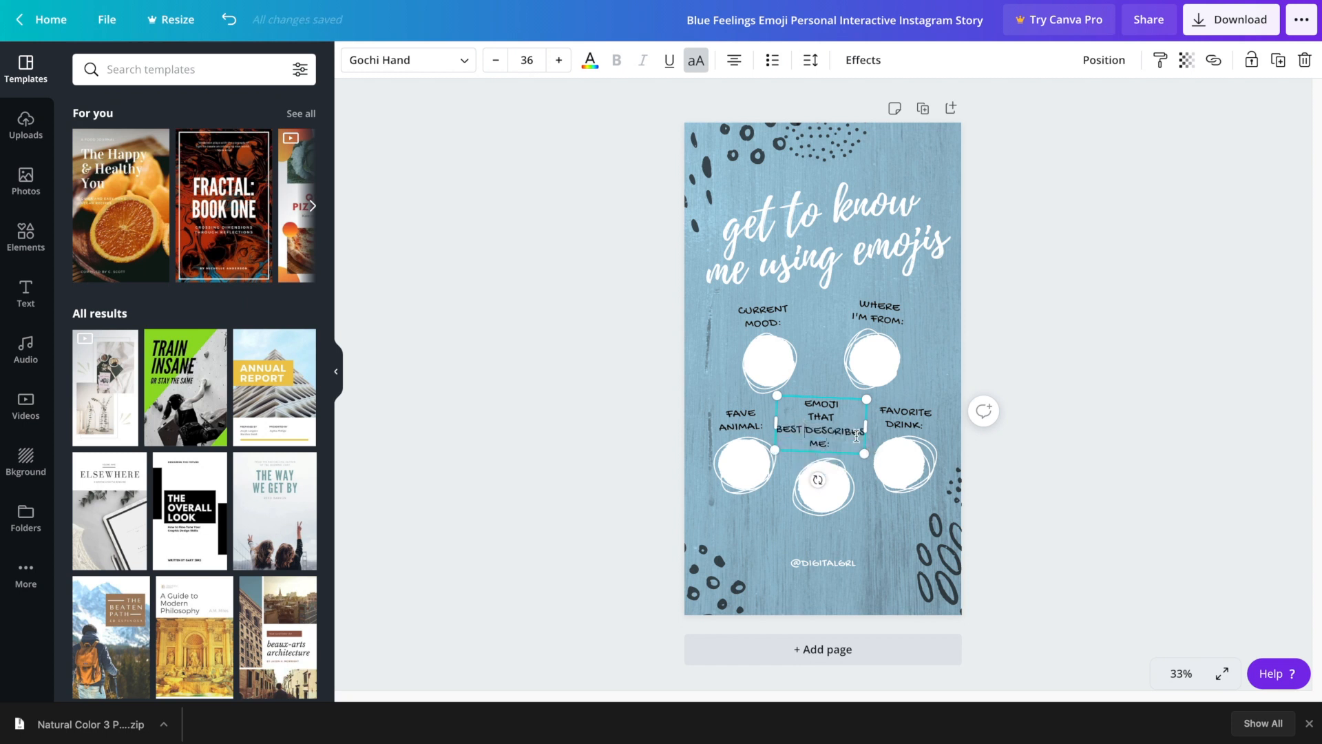
Step: Change the "Favorite drink" label to "FAVE FOOD:"
double_click(905, 425)
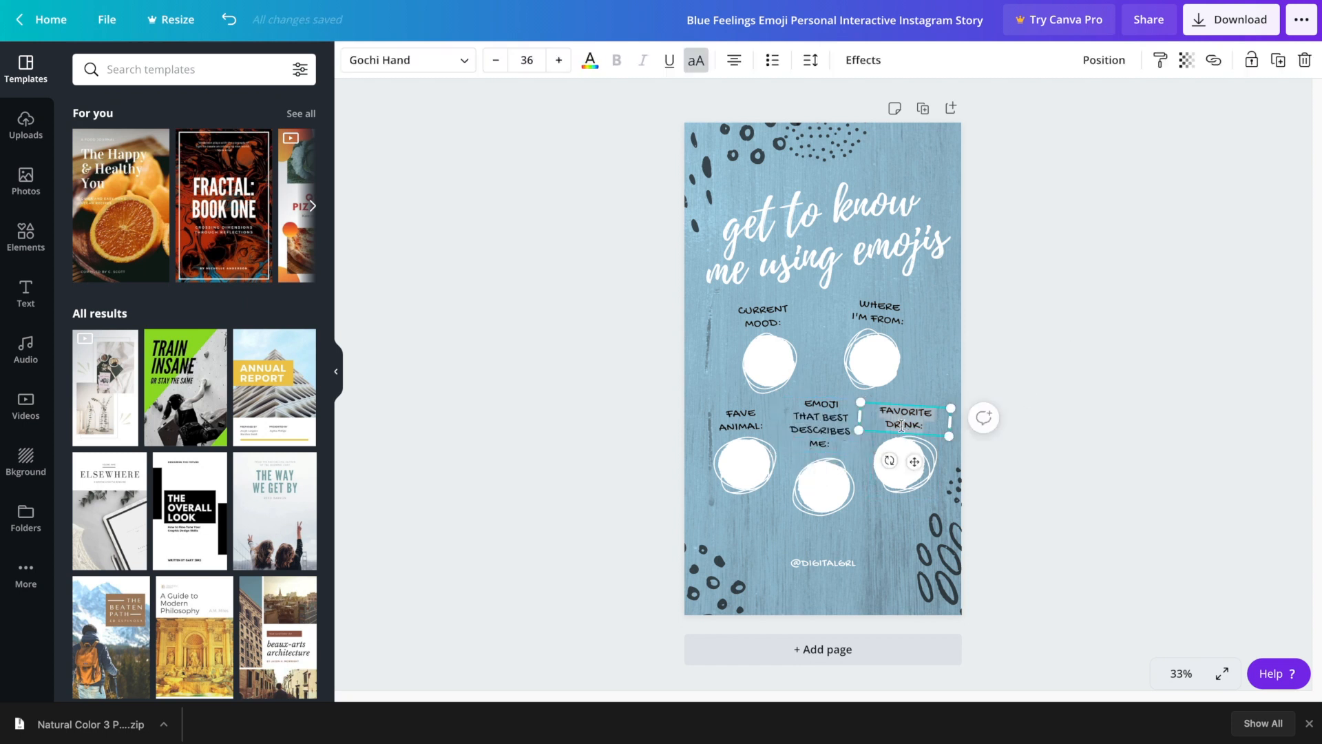
text(FOOD)
double_click(905, 411)
text(FAVE)
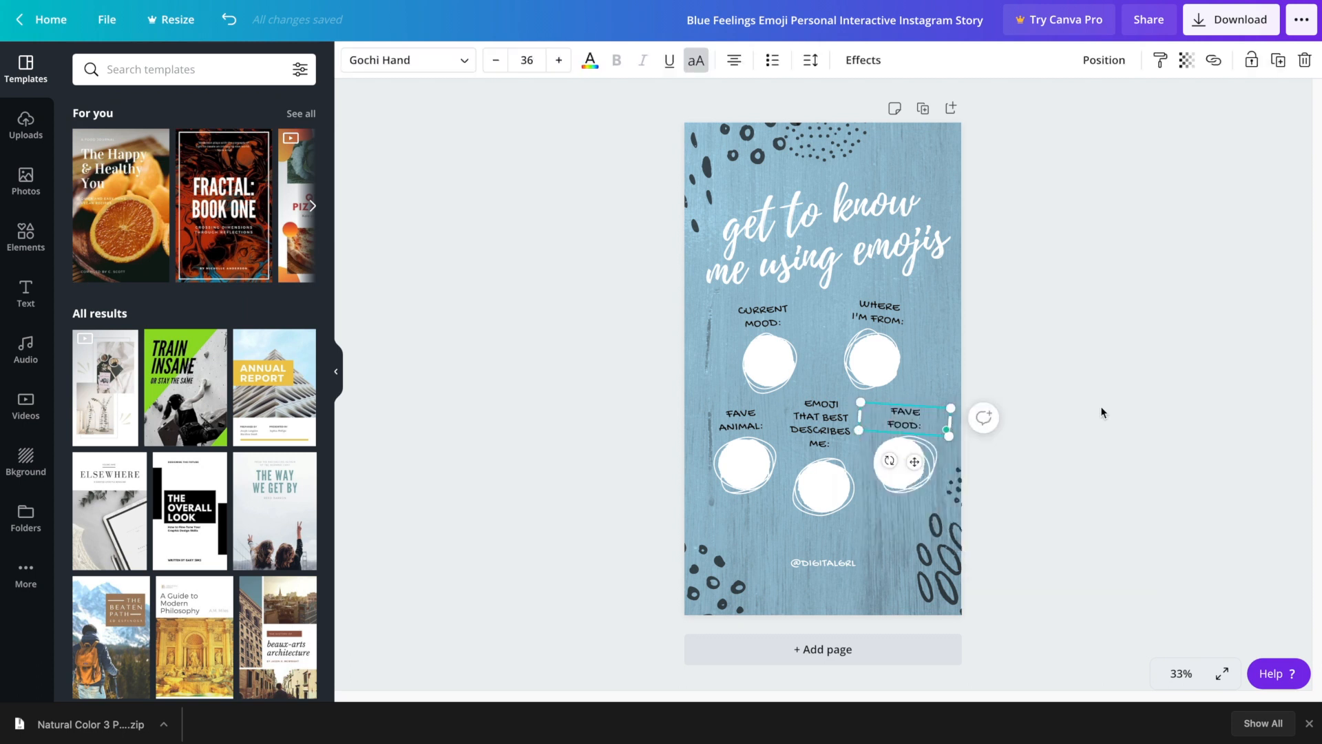
click(1137, 391)
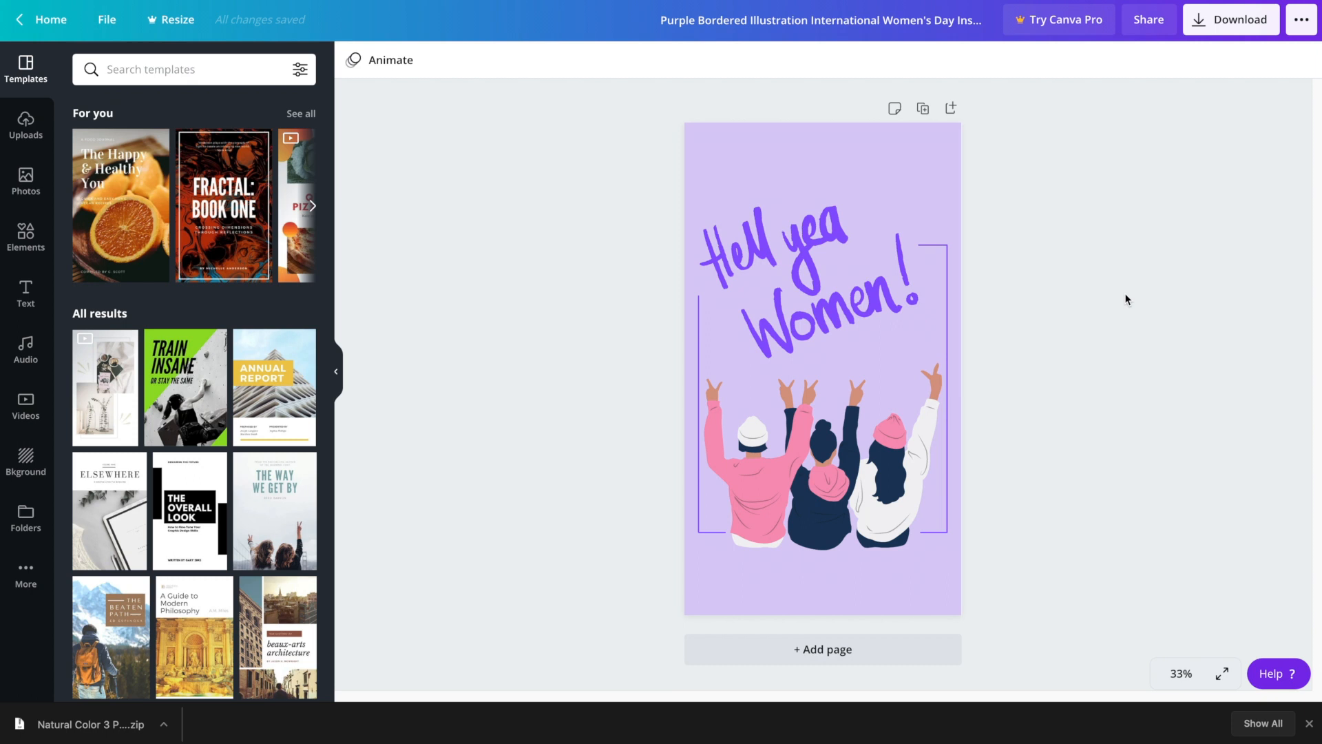
Step: Delete the "Hell yea Women!" lettering from the purple story and search the elements for "international womens day"
key(Tab)
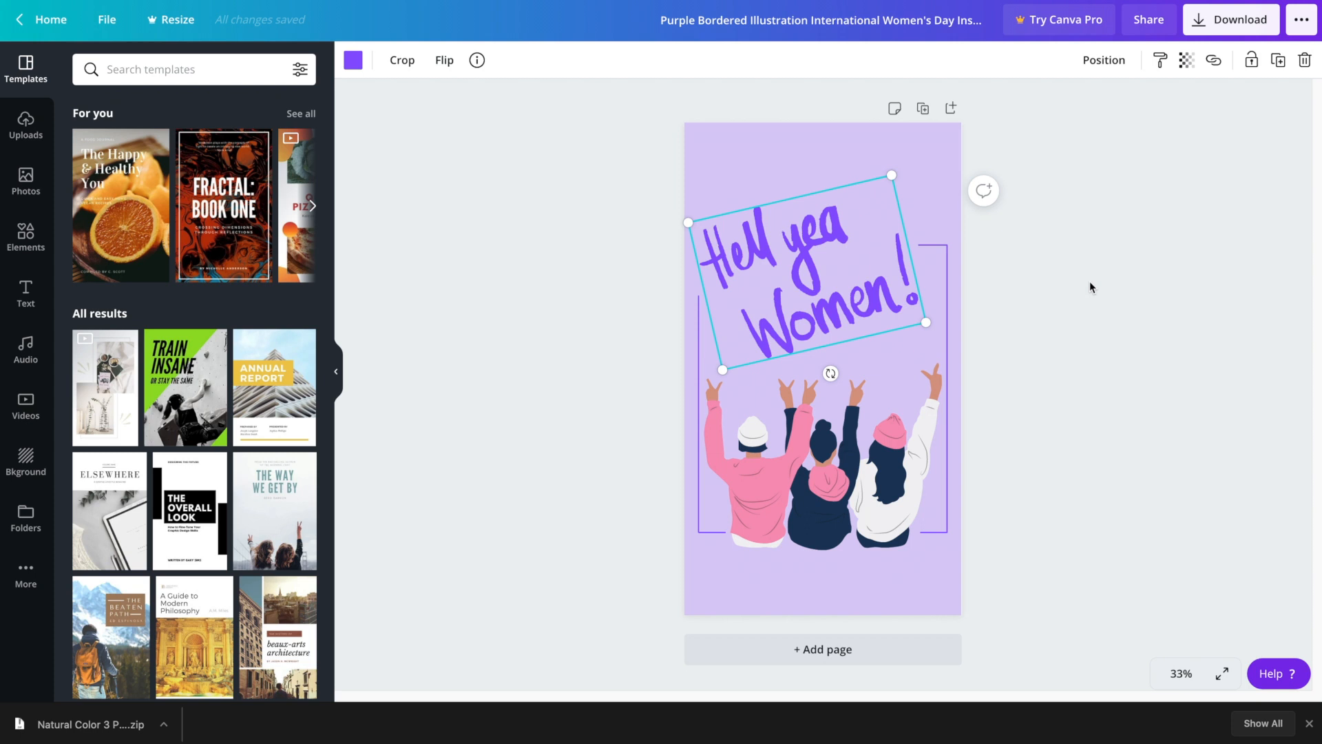
key(Delete)
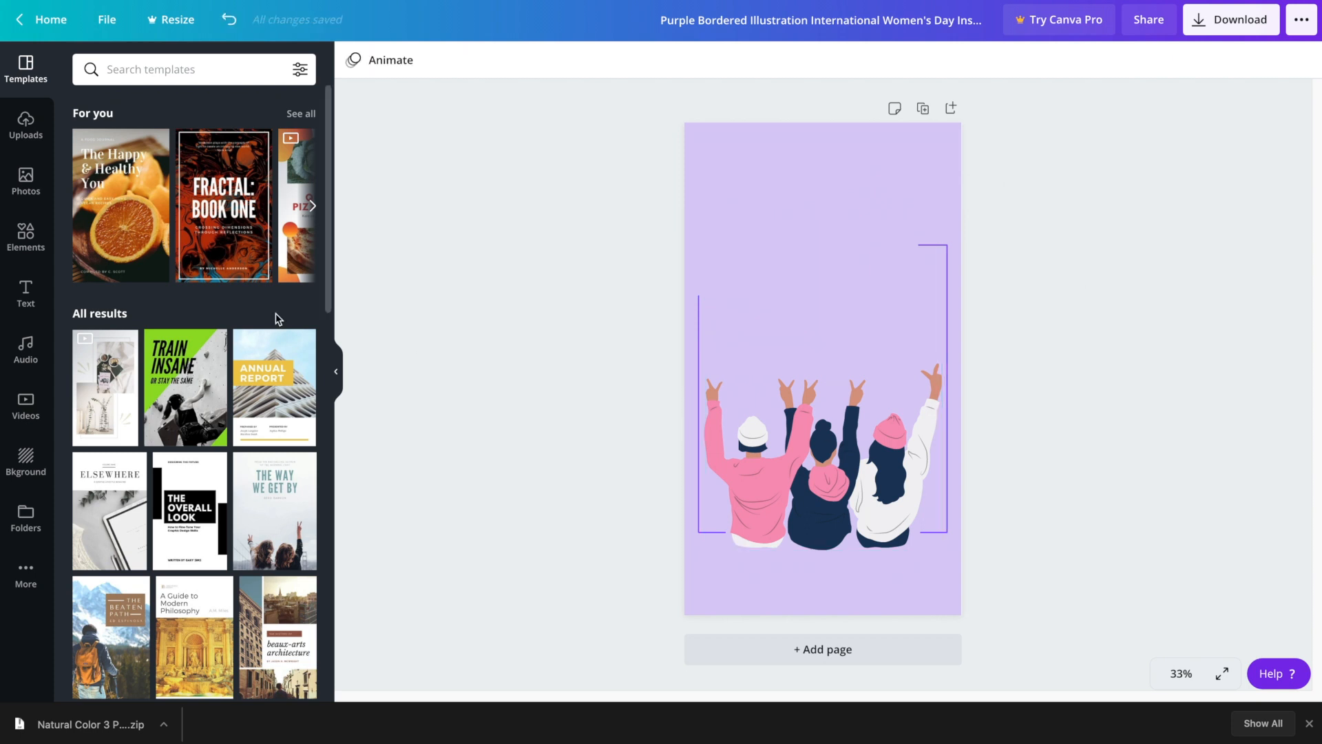
click(25, 237)
click(183, 71)
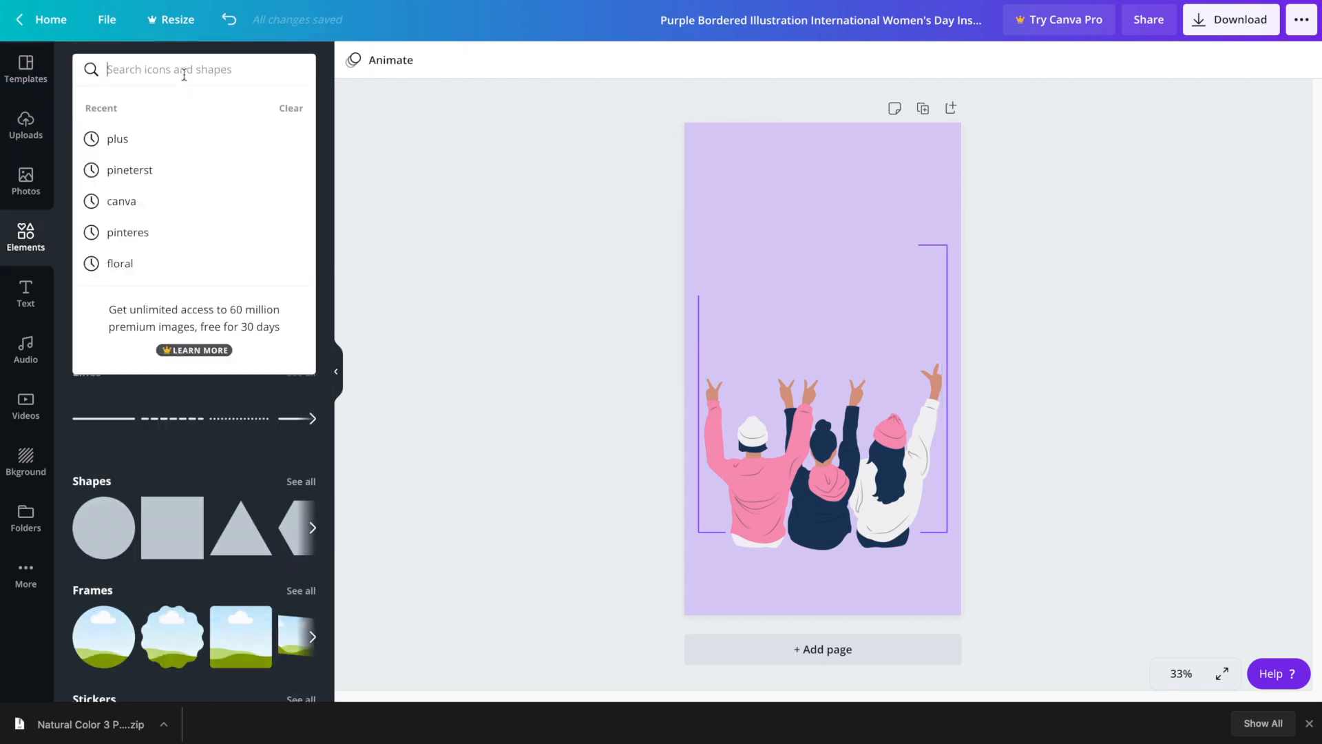
text(interna)
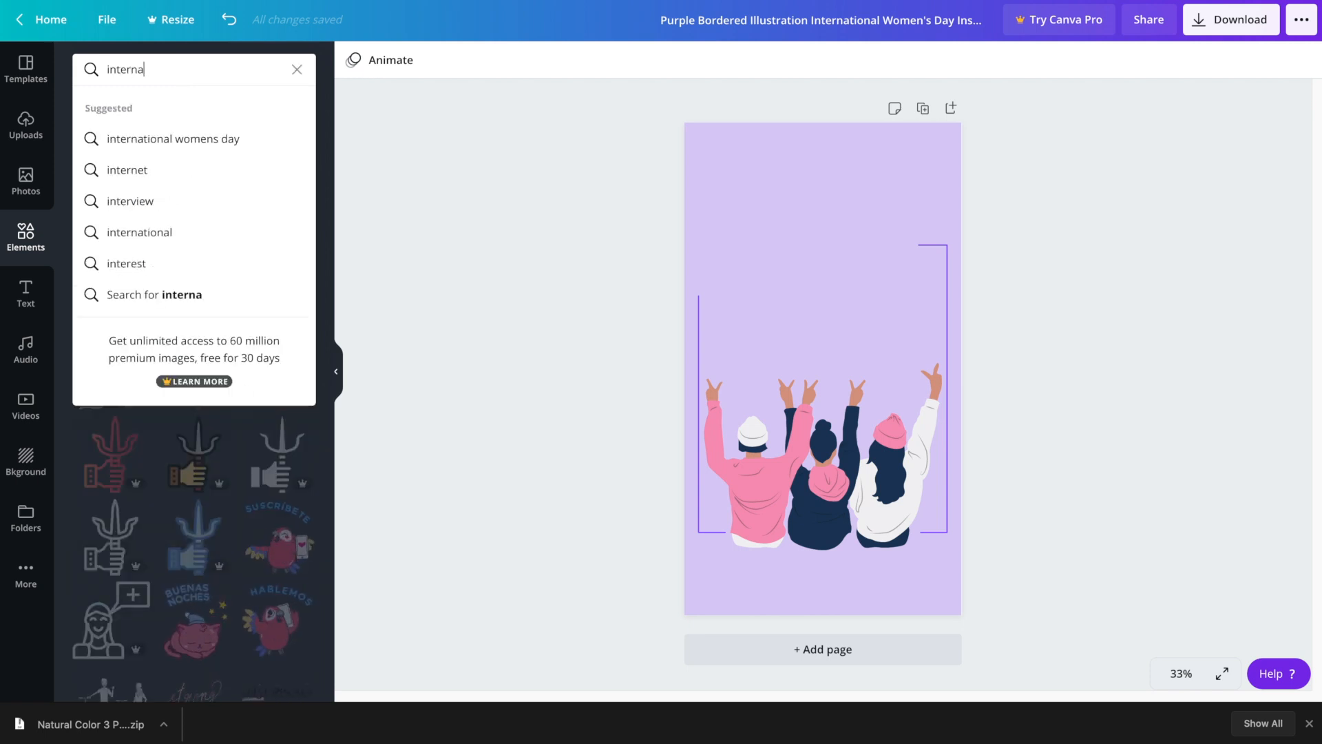
key(Down)
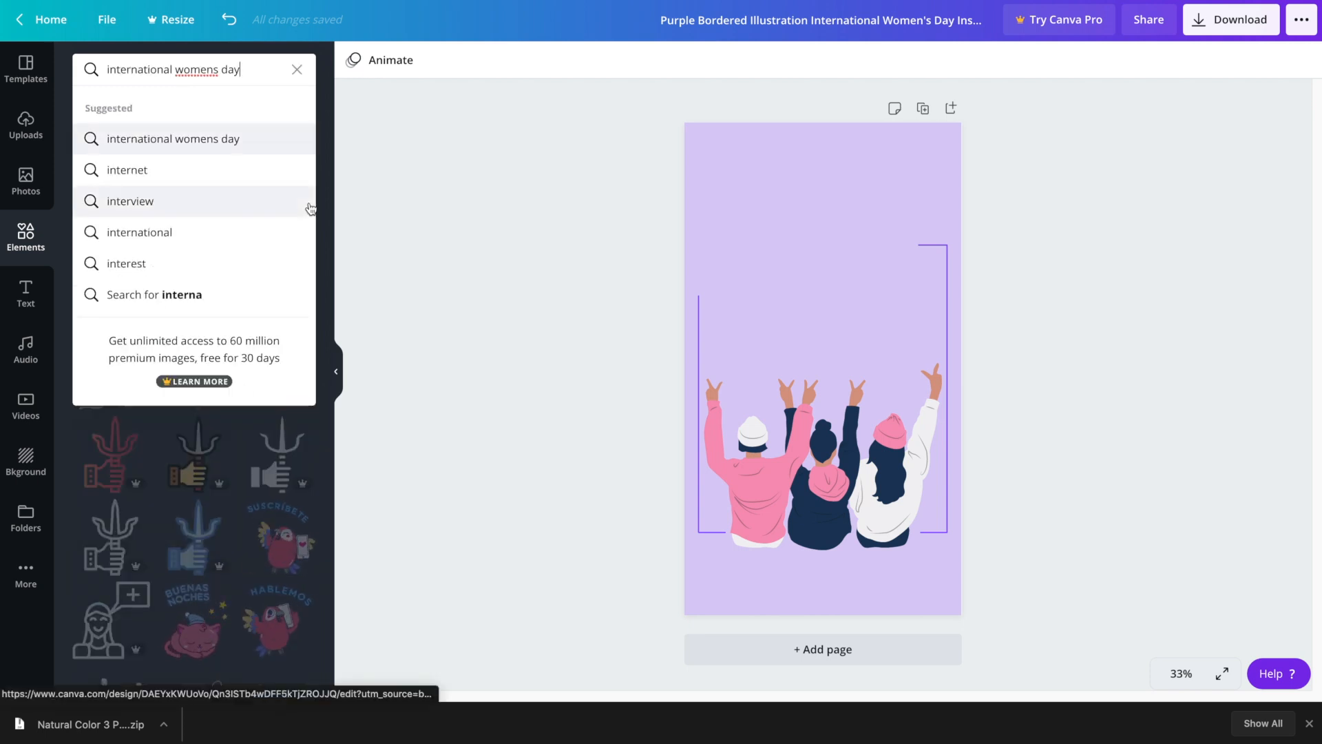
key(Return)
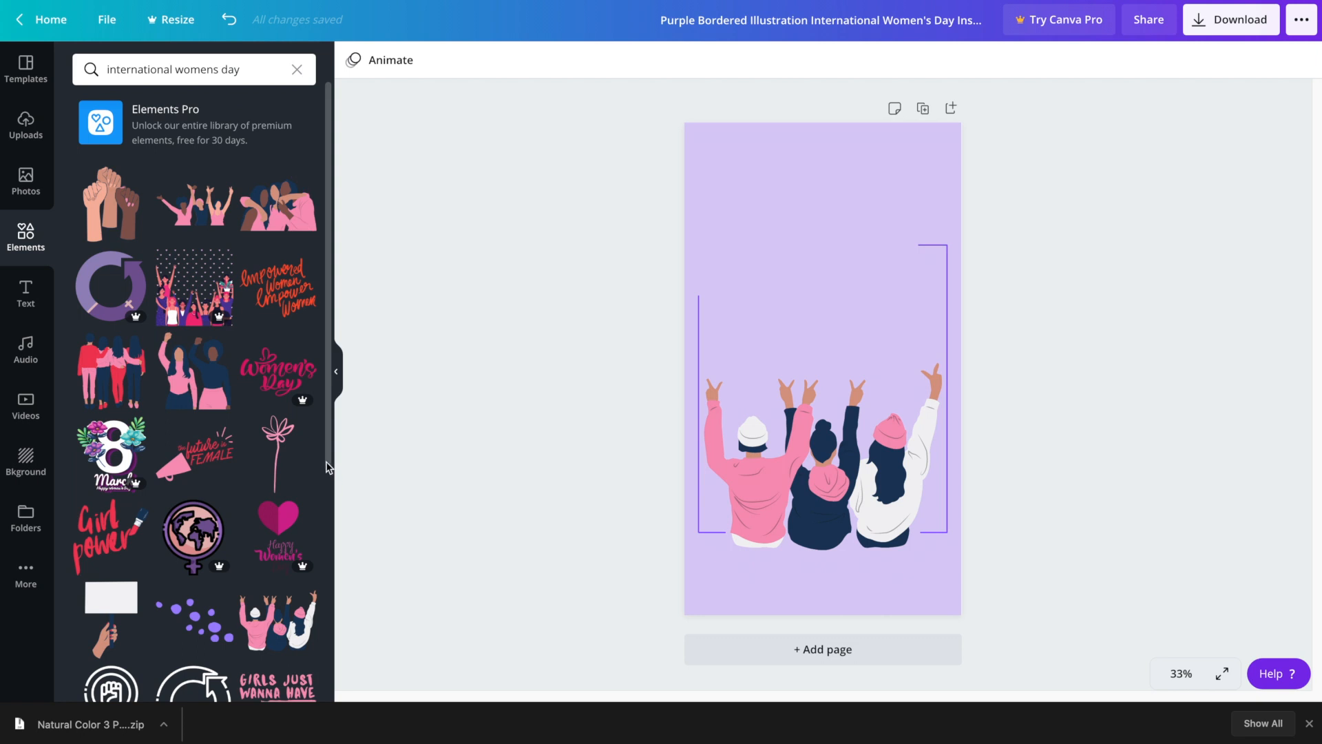
Step: Add the pink "Girls just wanna have fundamental human rights" graphic, enlarge it and place it just above the women's raised hands
drag(328, 469, 333, 627)
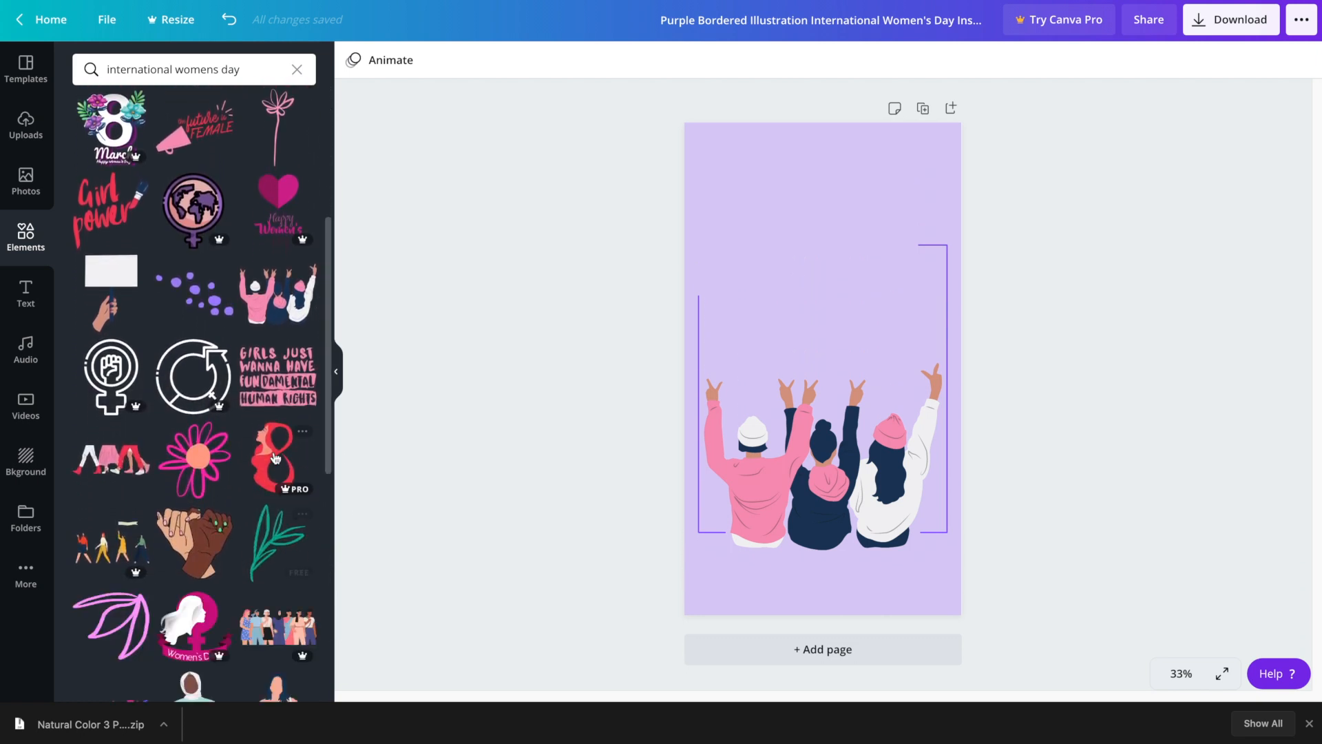
click(277, 385)
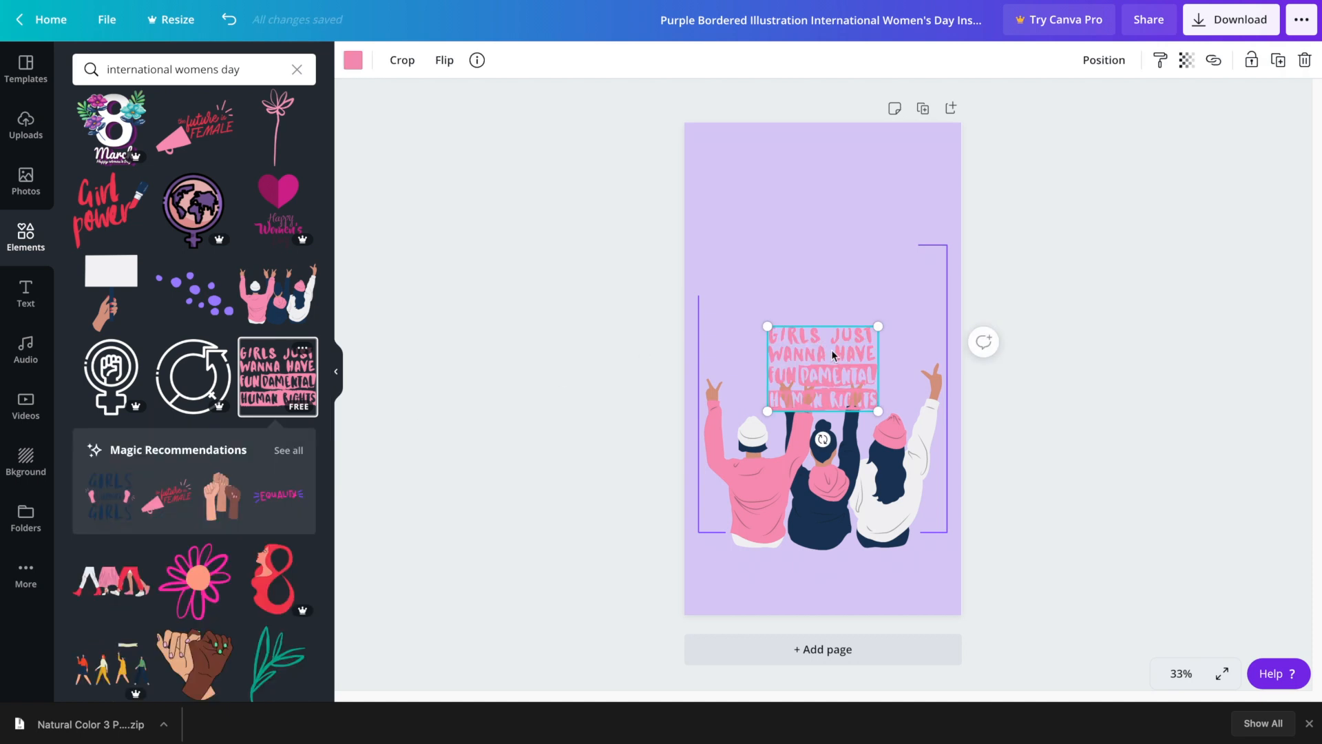
drag(829, 351, 775, 234)
drag(823, 295, 909, 362)
click(1109, 421)
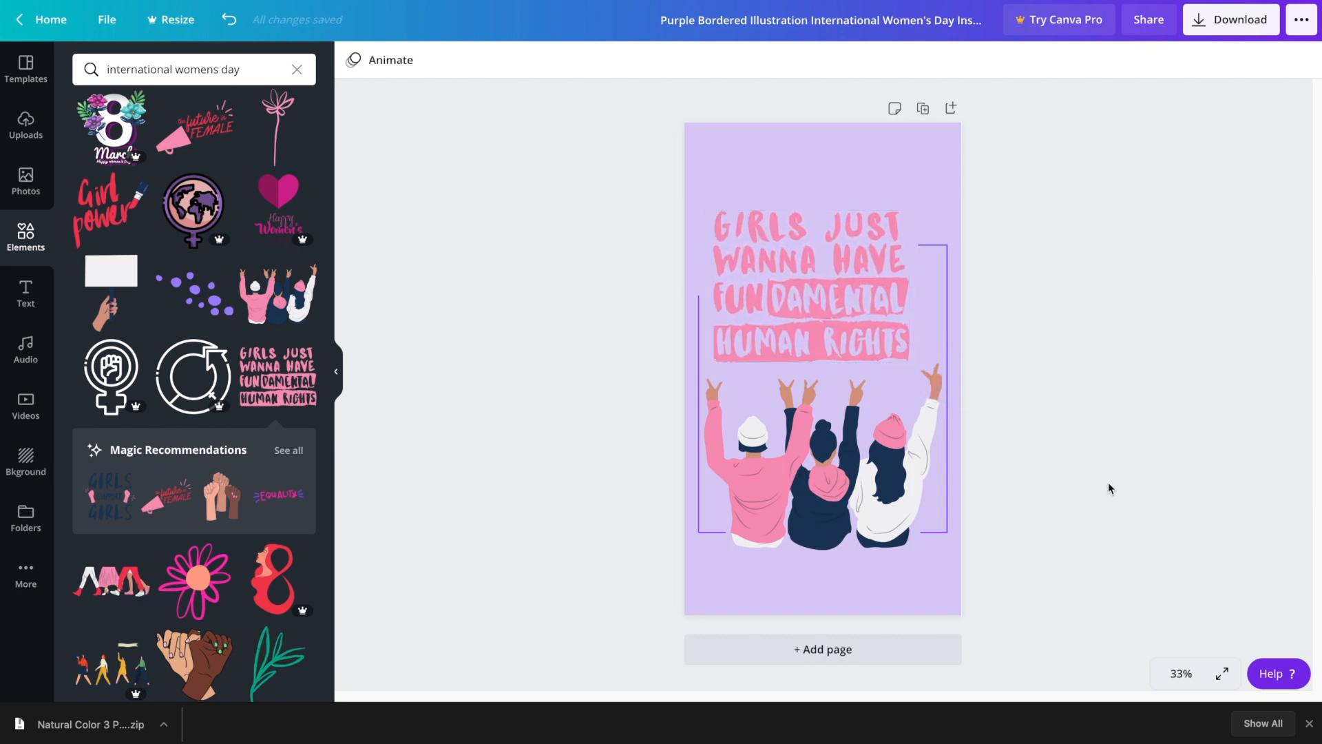
drag(785, 322, 785, 312)
click(1056, 319)
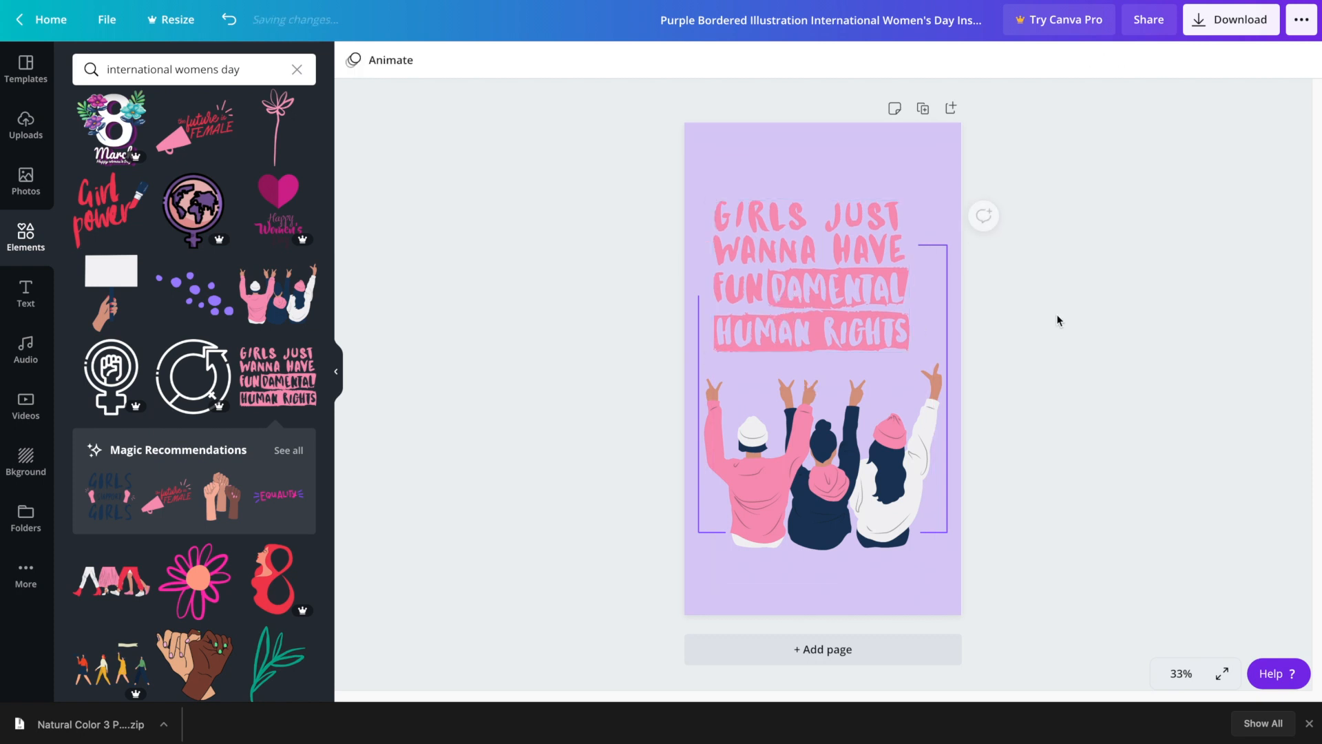
Step: Change the purple story's background to a custom off-white, trying white and light grey first
click(901, 148)
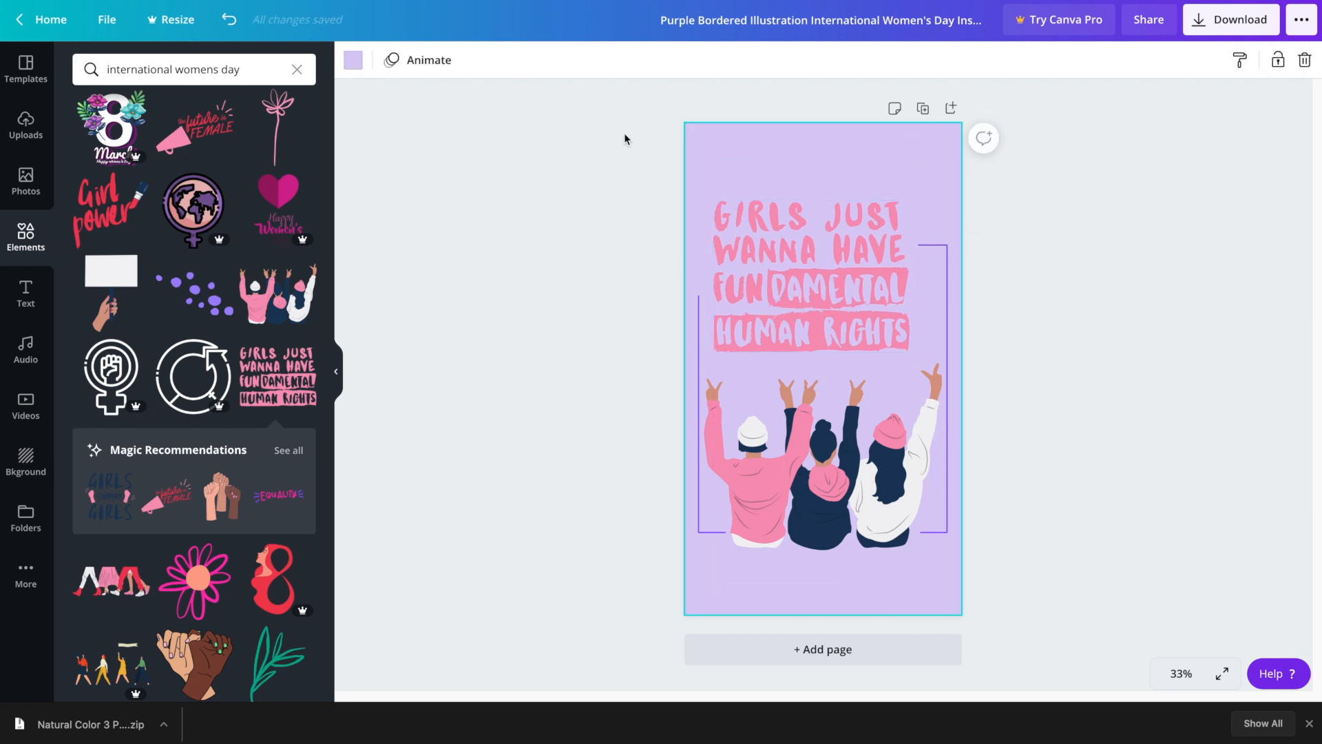
click(353, 61)
click(95, 307)
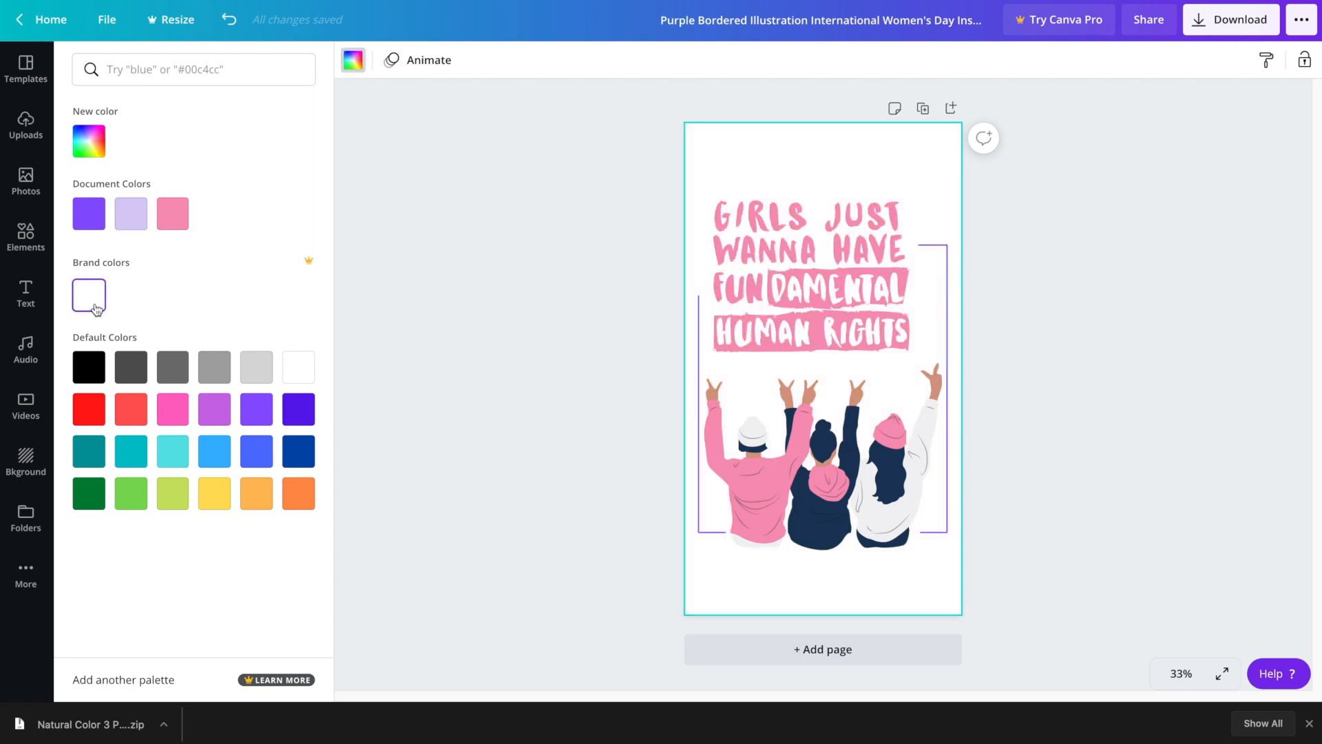
click(256, 367)
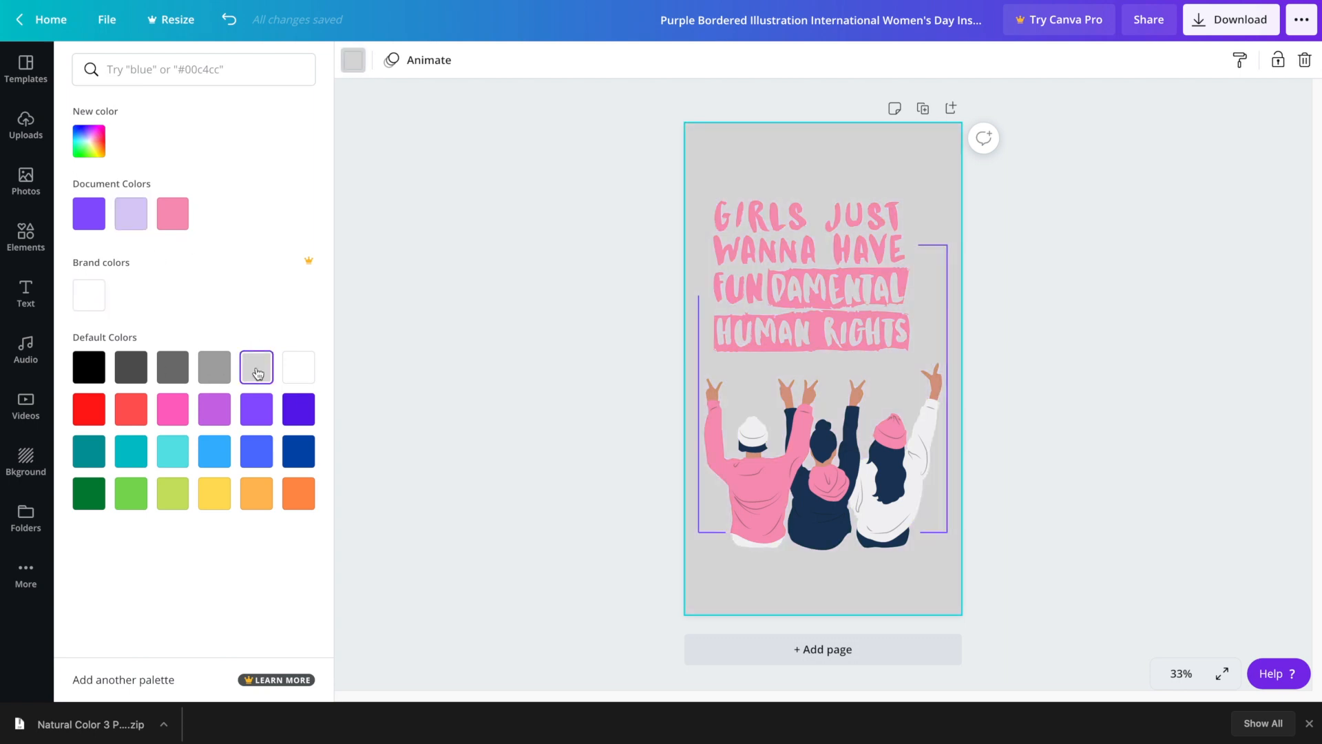
click(90, 141)
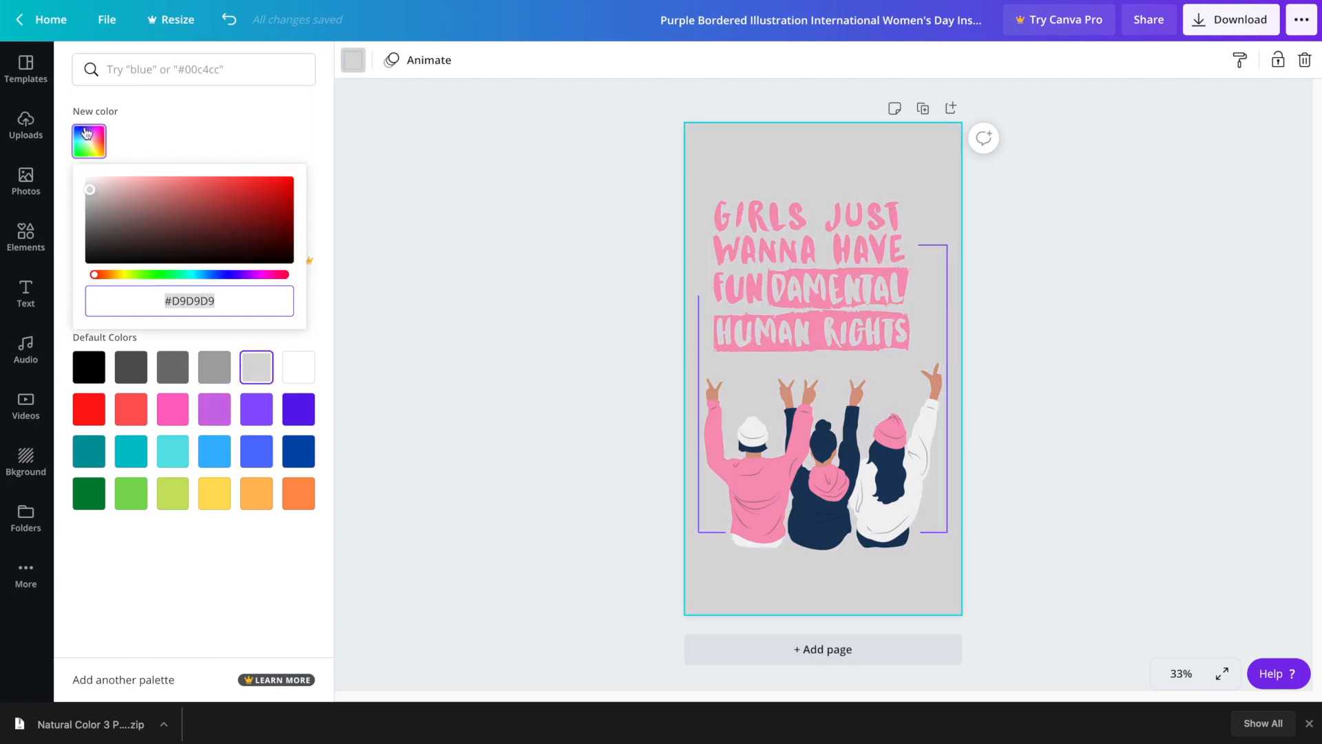
drag(92, 197, 80, 184)
click(490, 328)
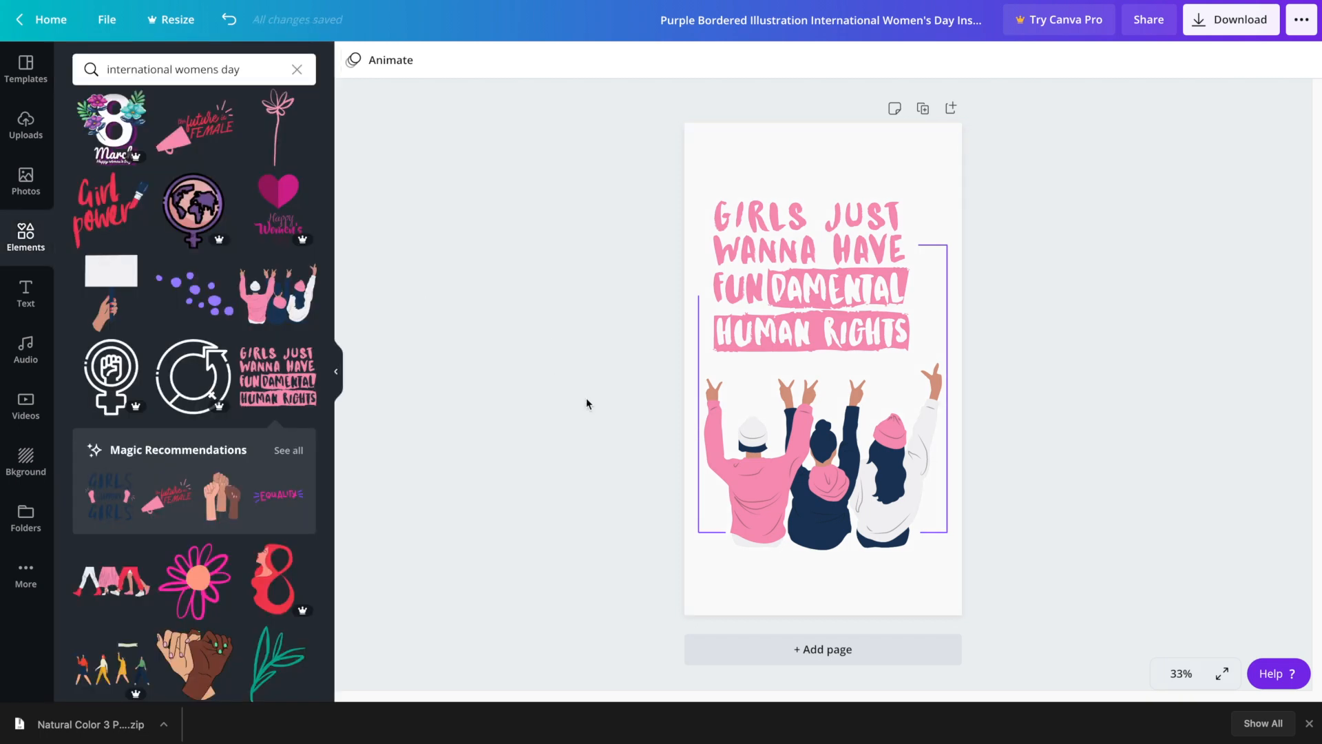
Step: Recolour the right vertical line of the frame around the women with the pink document colour
click(700, 398)
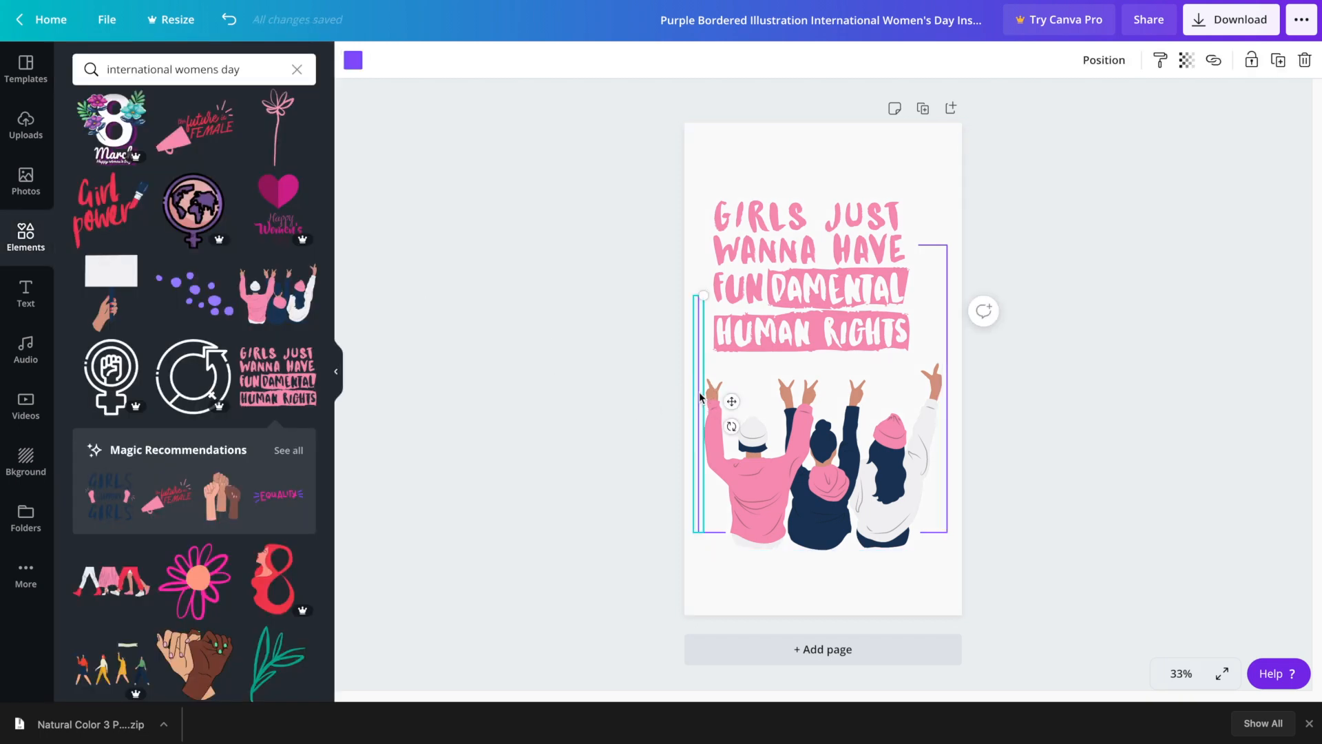
click(681, 404)
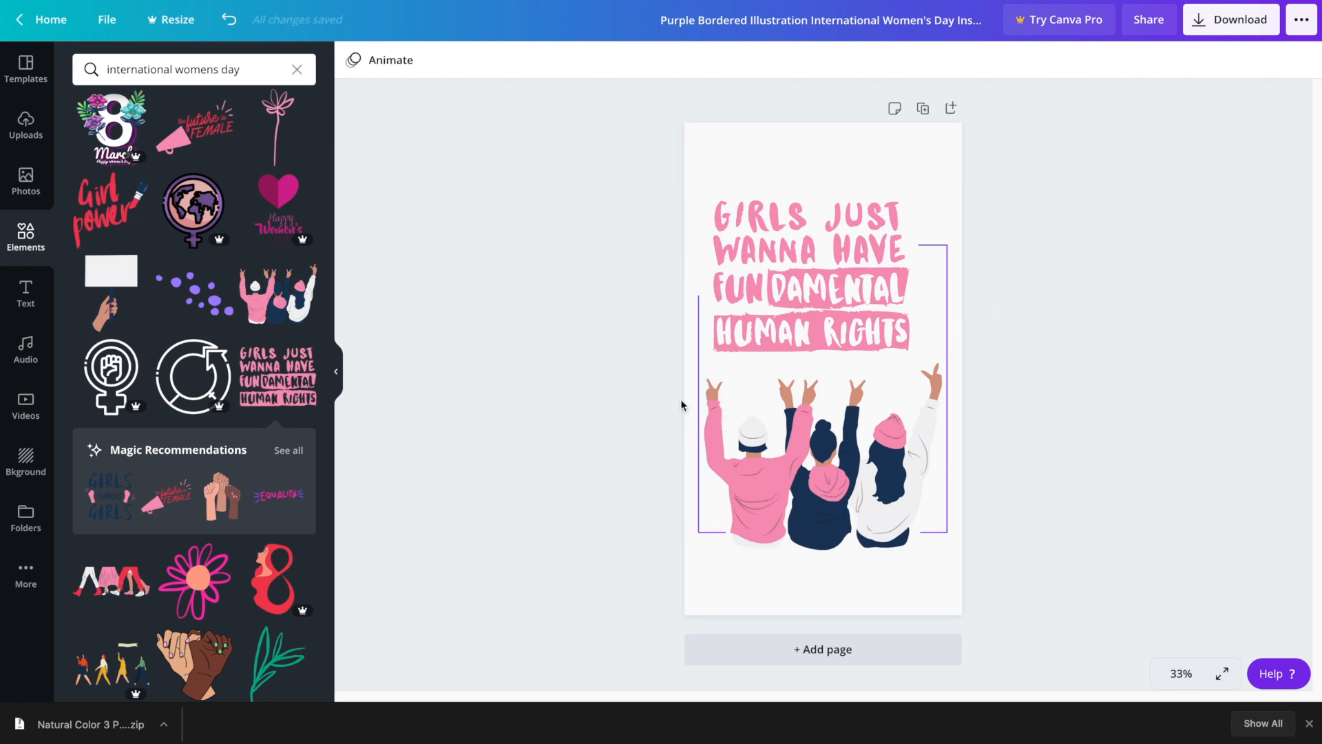
click(697, 382)
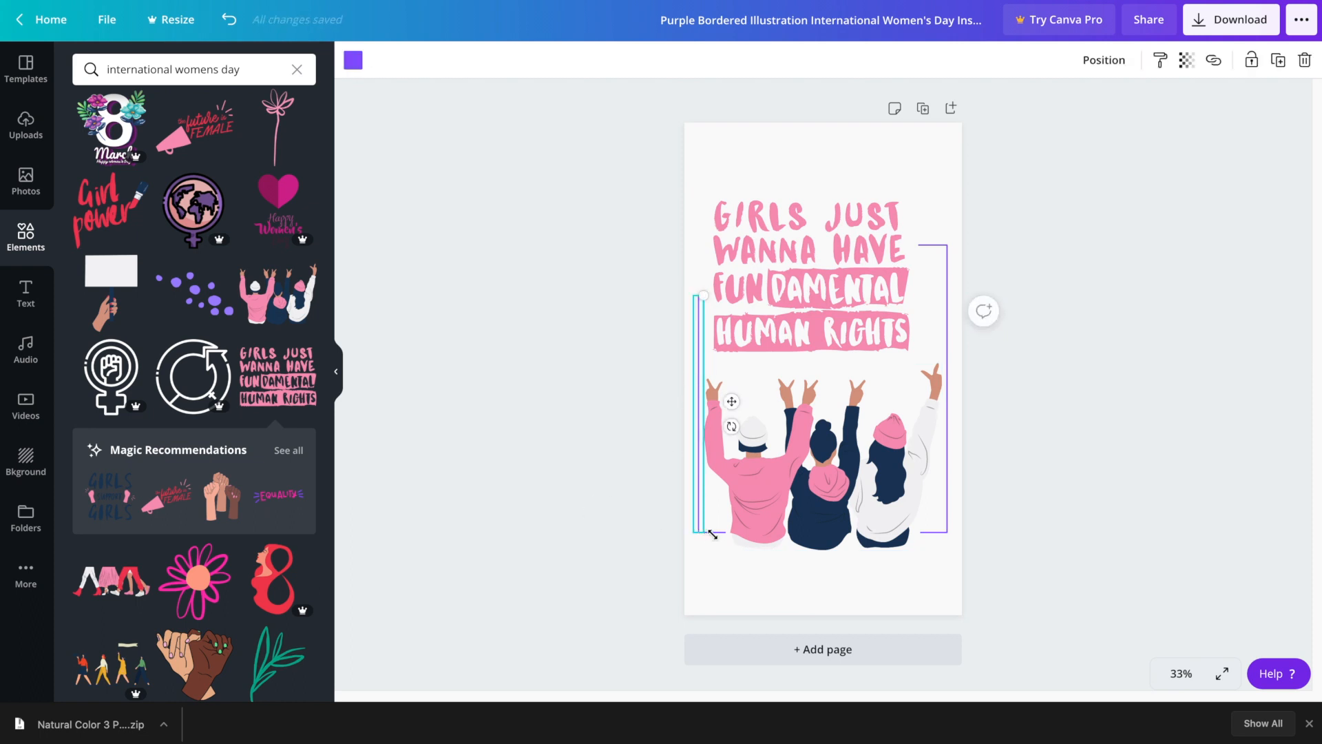
click(1076, 486)
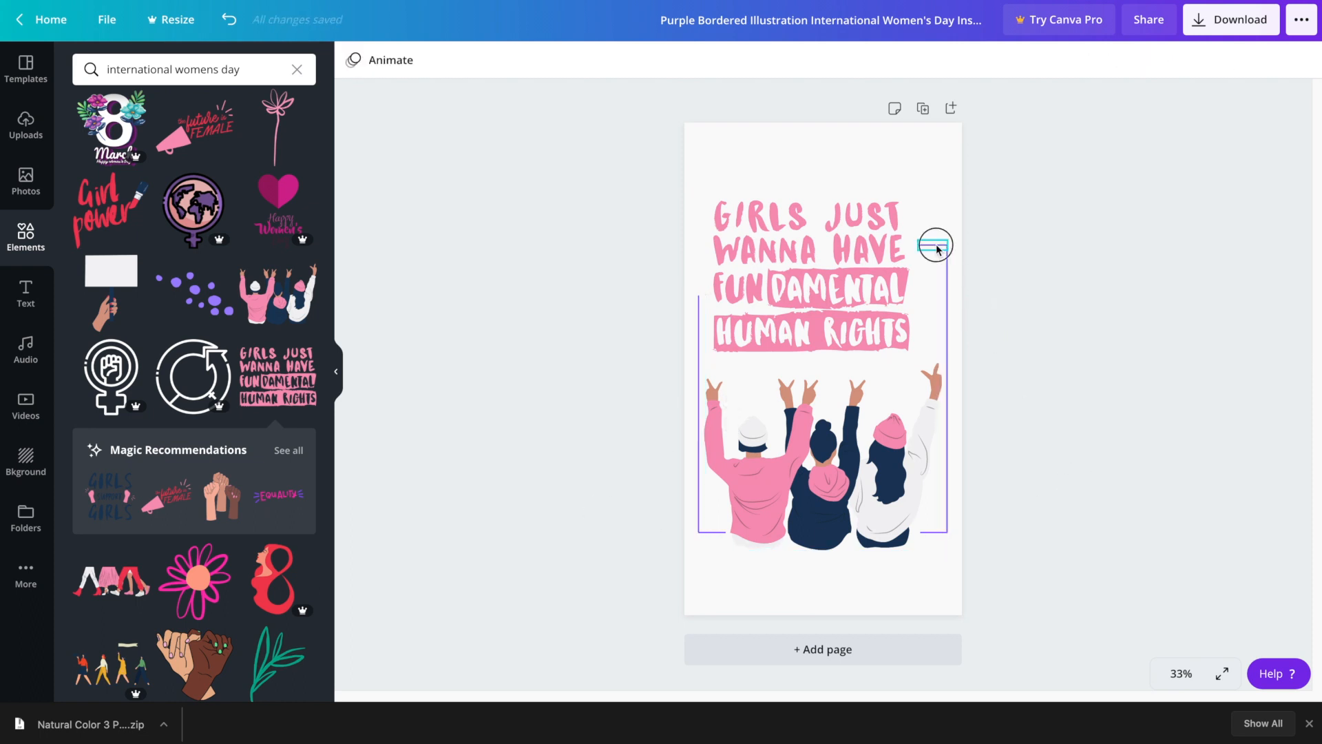
click(937, 246)
click(1012, 331)
click(947, 358)
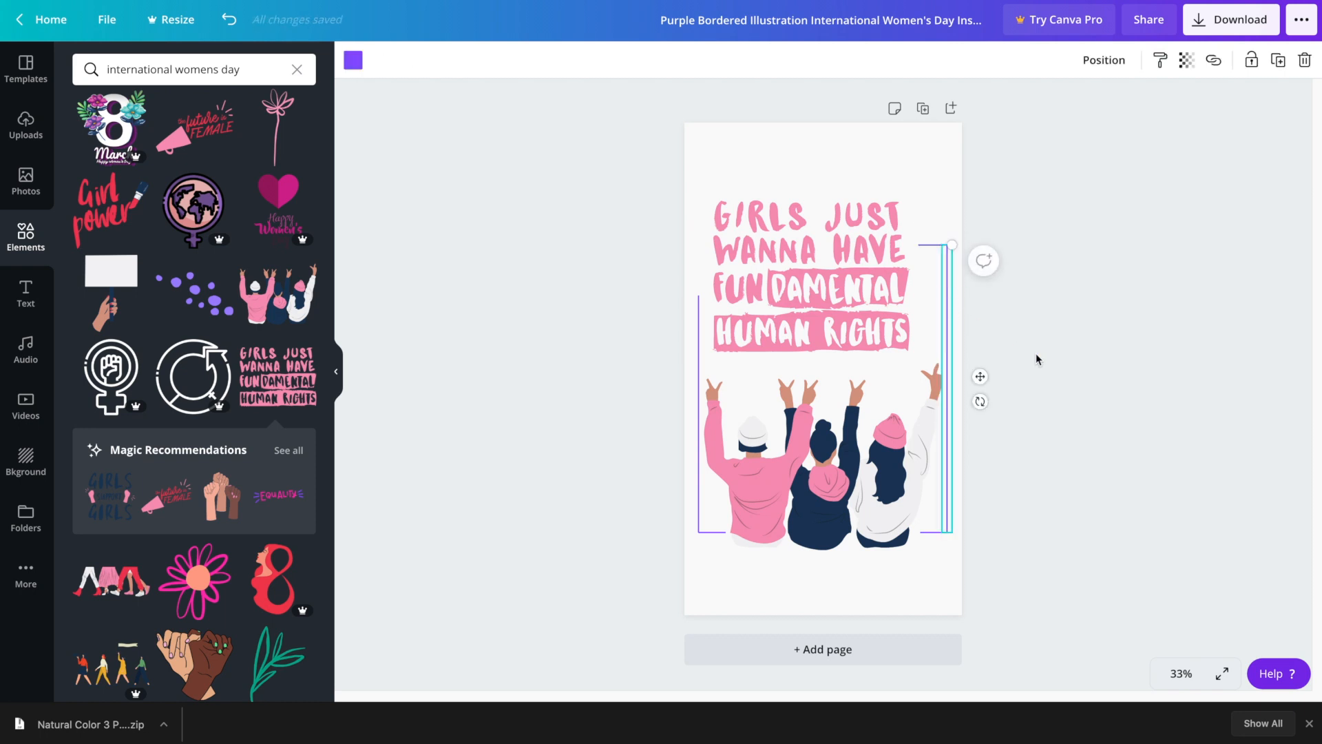
click(354, 62)
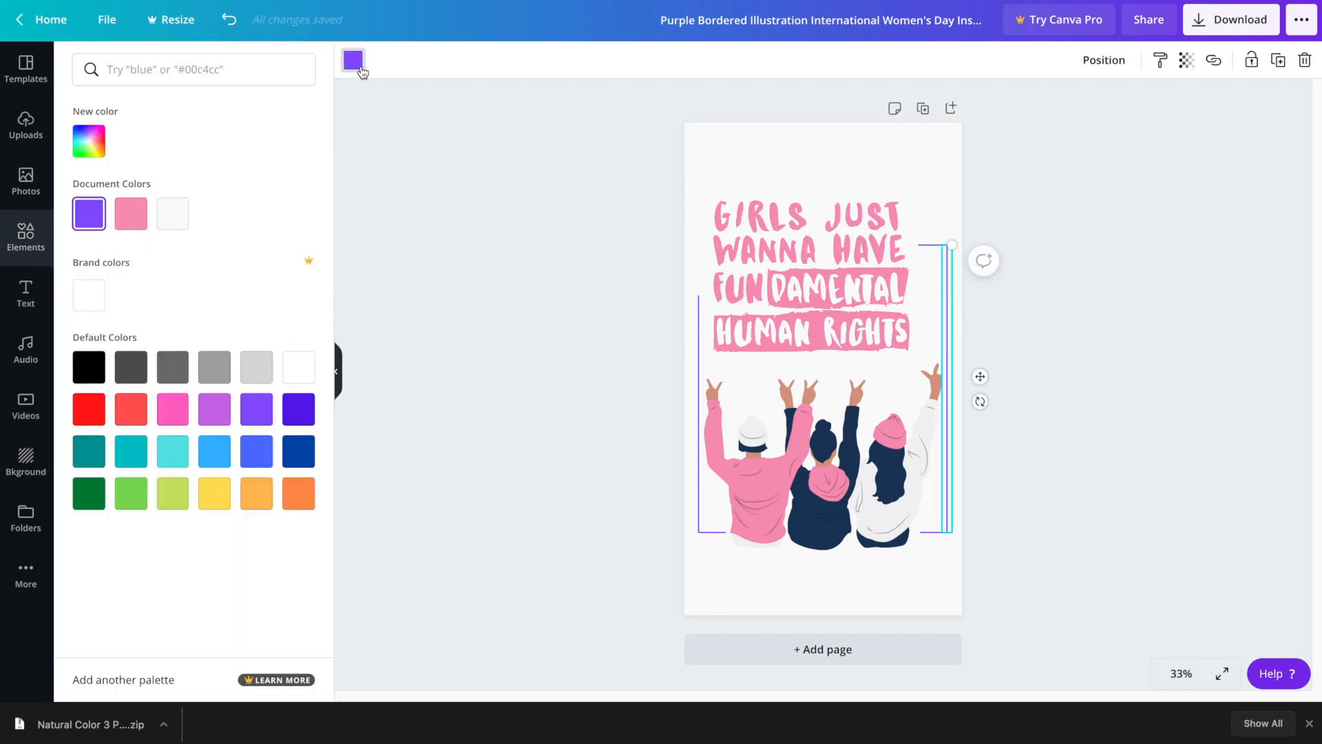
click(133, 218)
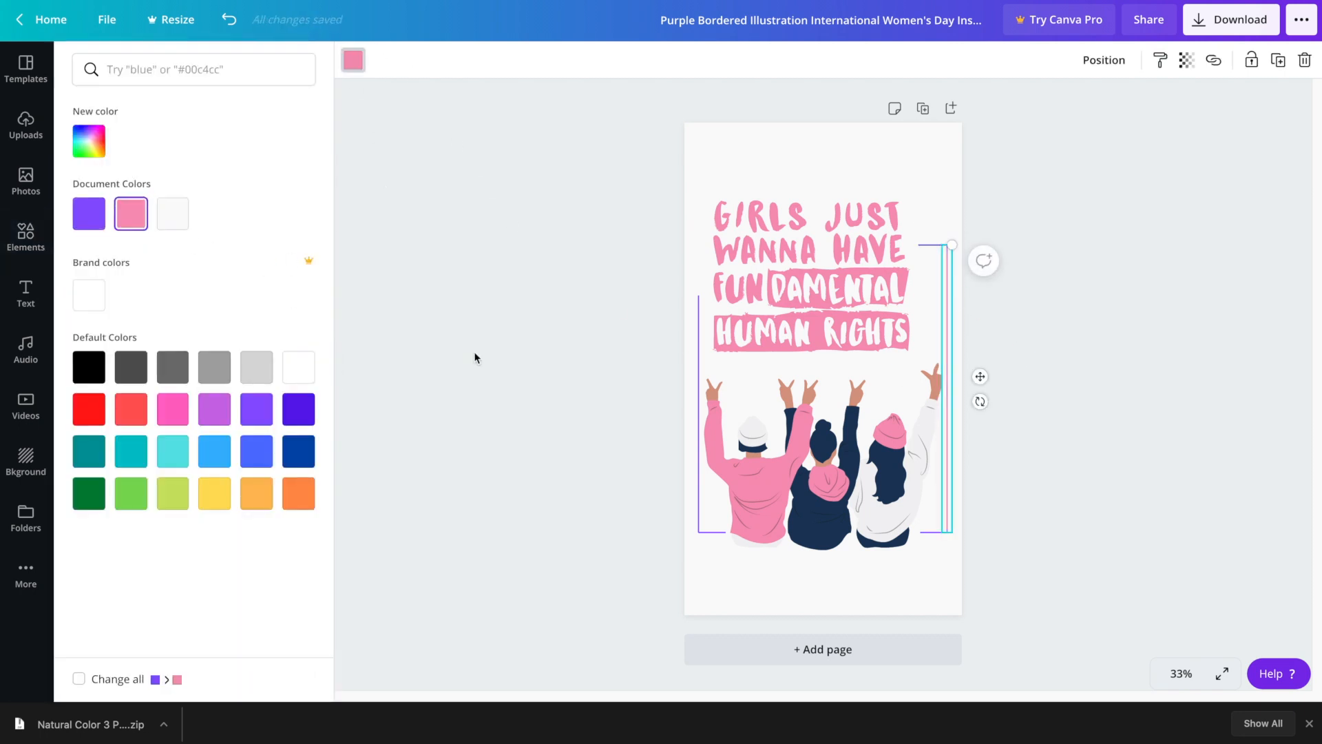
Step: Recolour the left vertical line of the frame around the women with the pink document colour
click(694, 357)
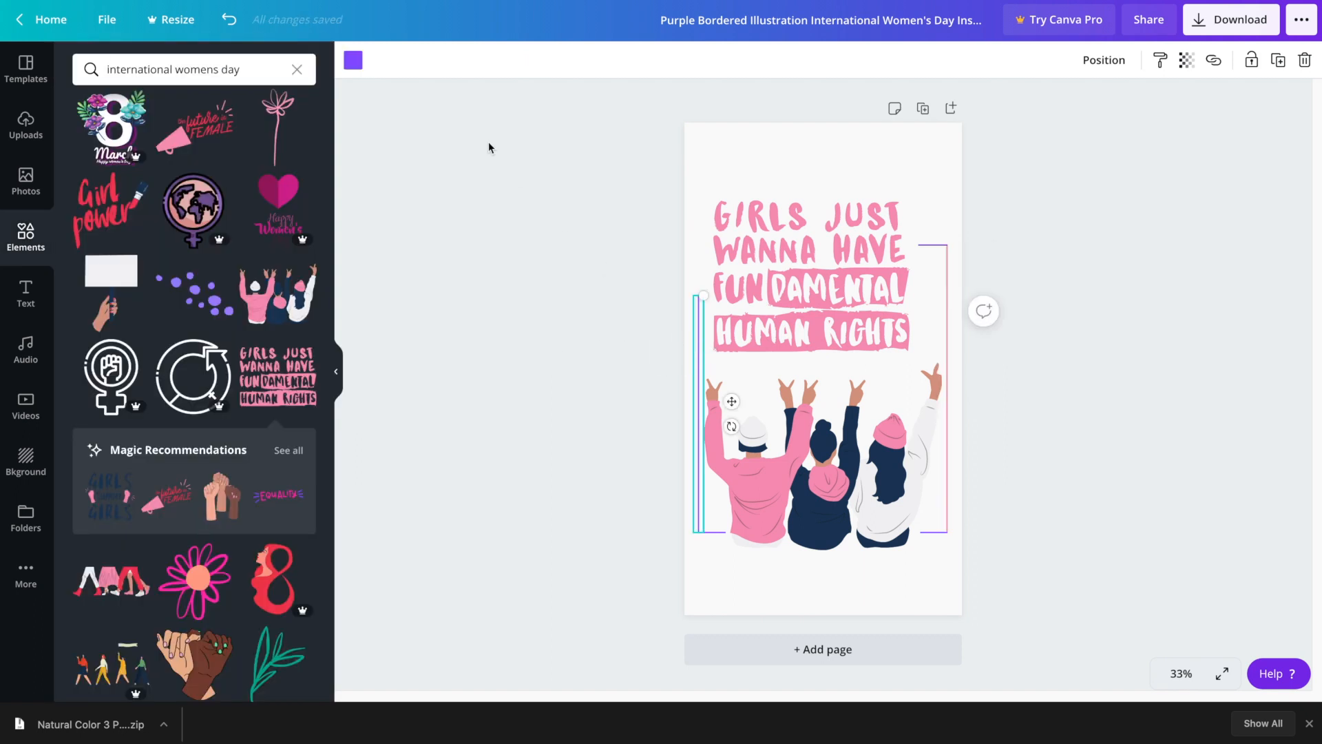
click(353, 61)
click(138, 204)
click(447, 248)
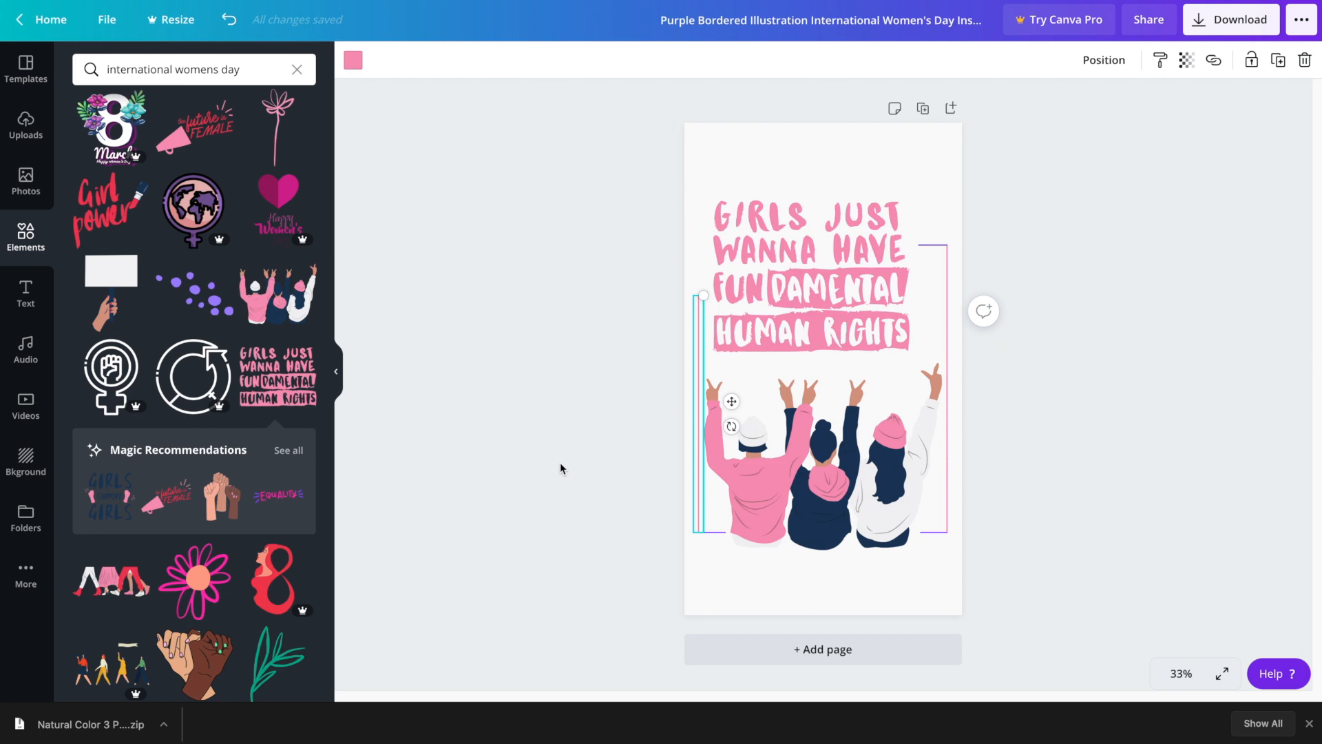
click(561, 465)
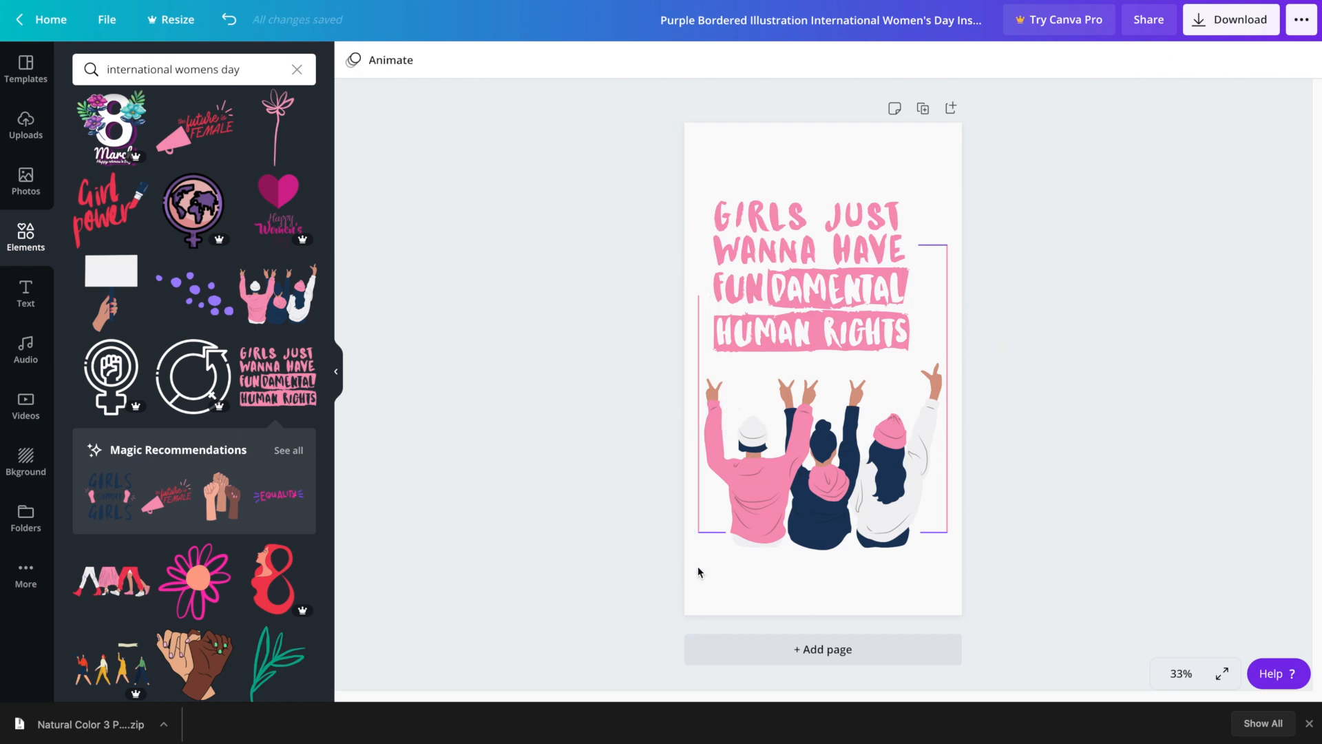
Step: Select the frame's three short horizontal lines together and recolour them with the pink document colour
click(709, 532)
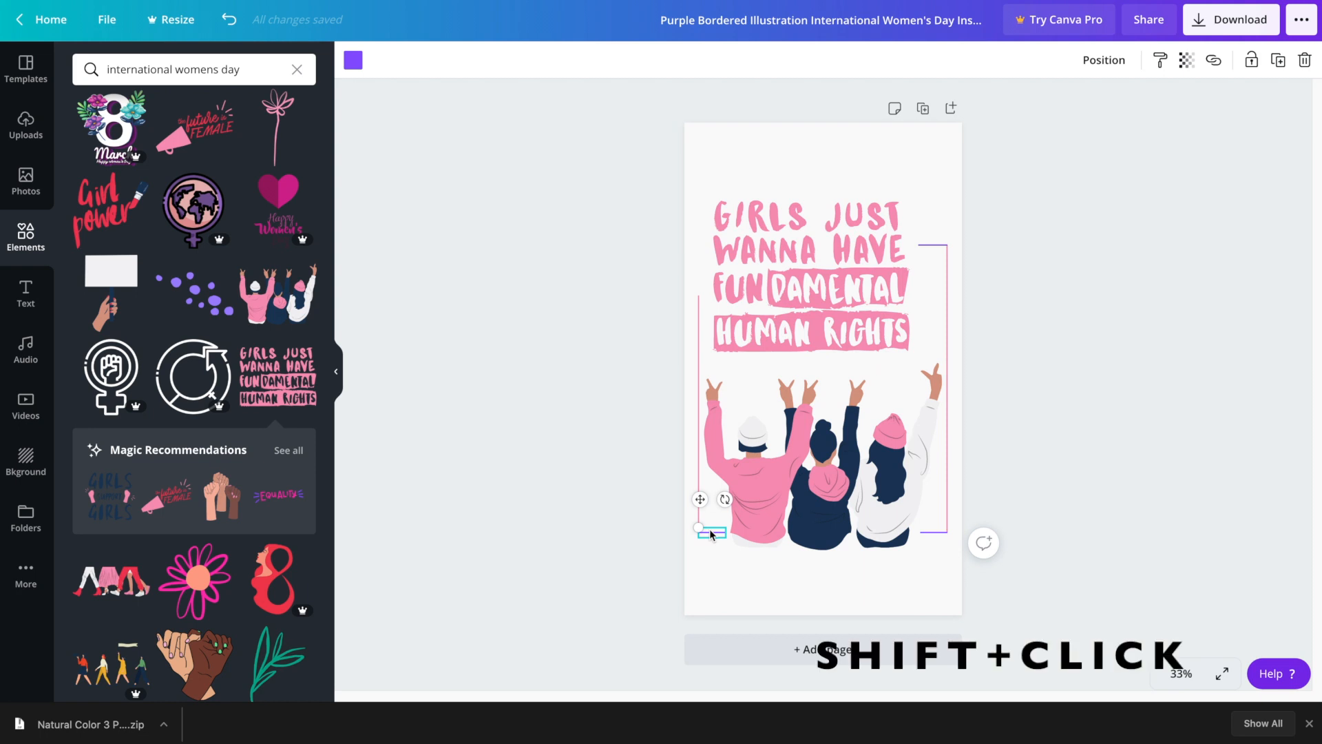
shift+click(942, 535)
shift+click(934, 248)
click(353, 60)
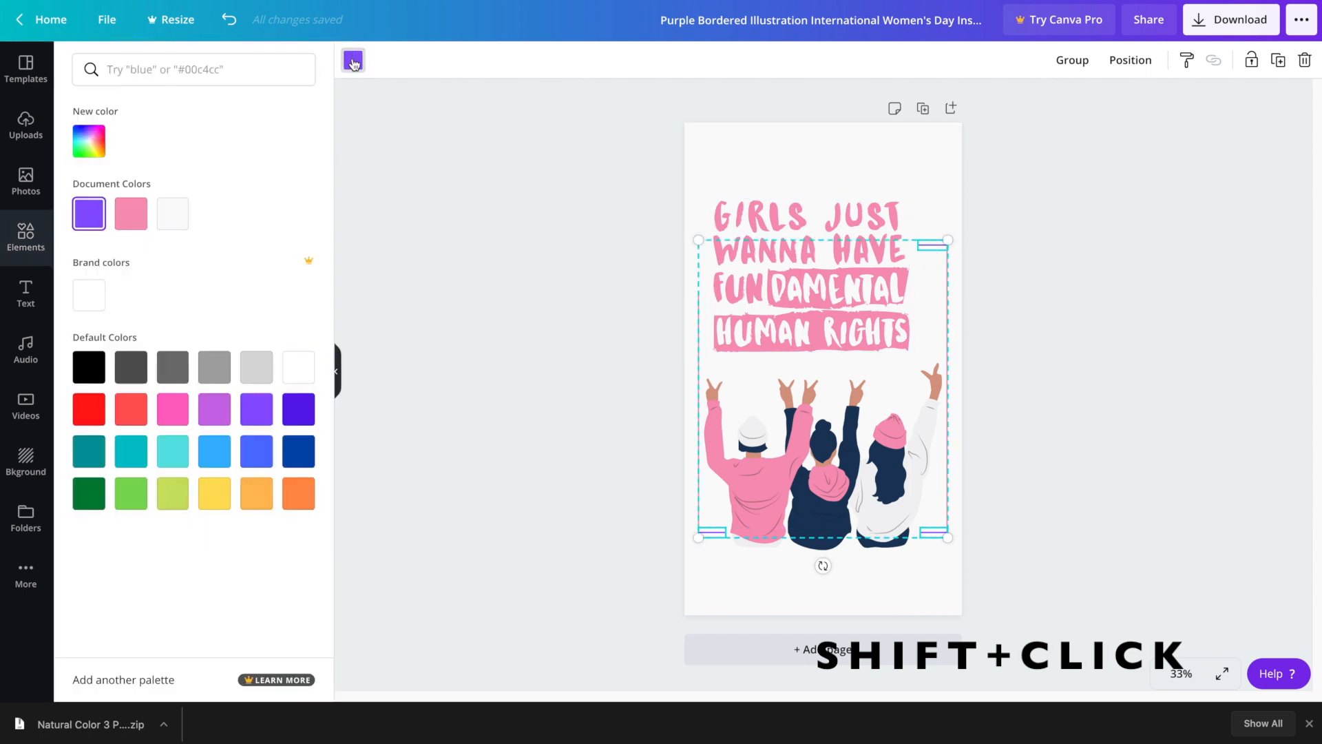
click(131, 213)
click(499, 325)
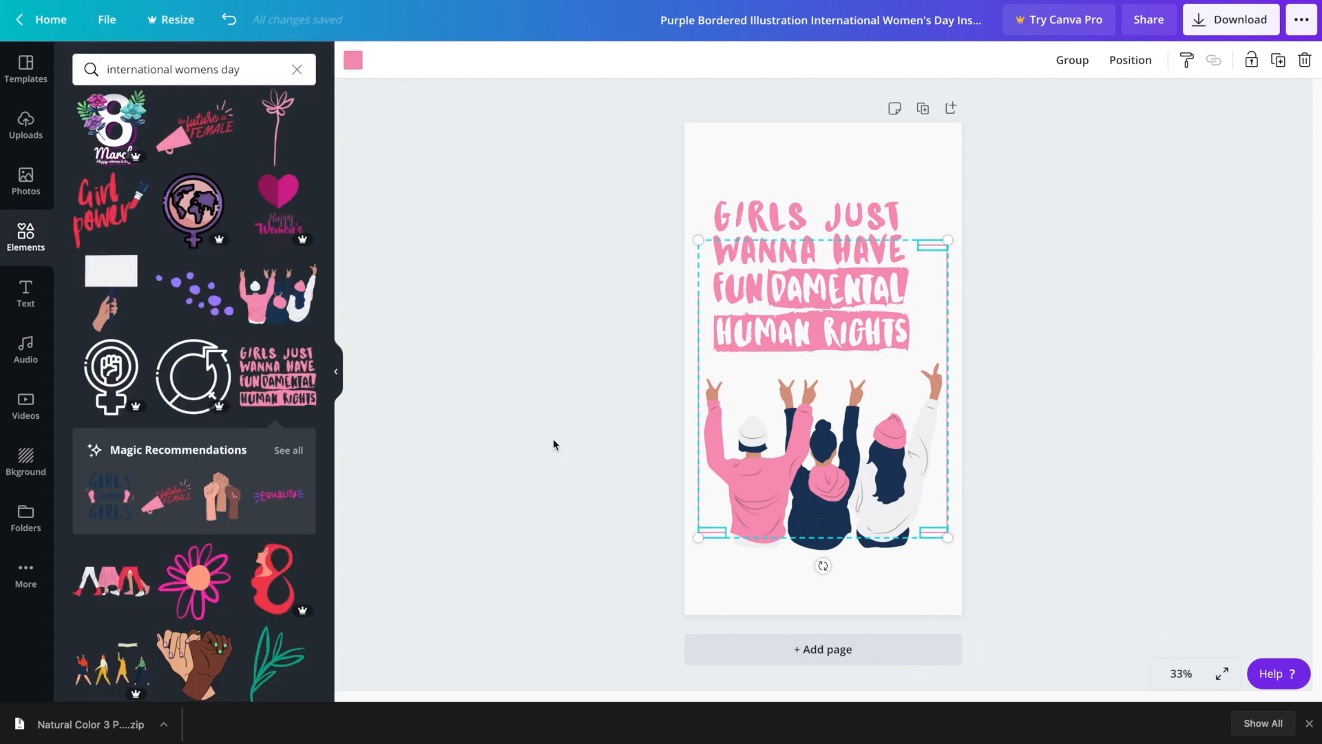